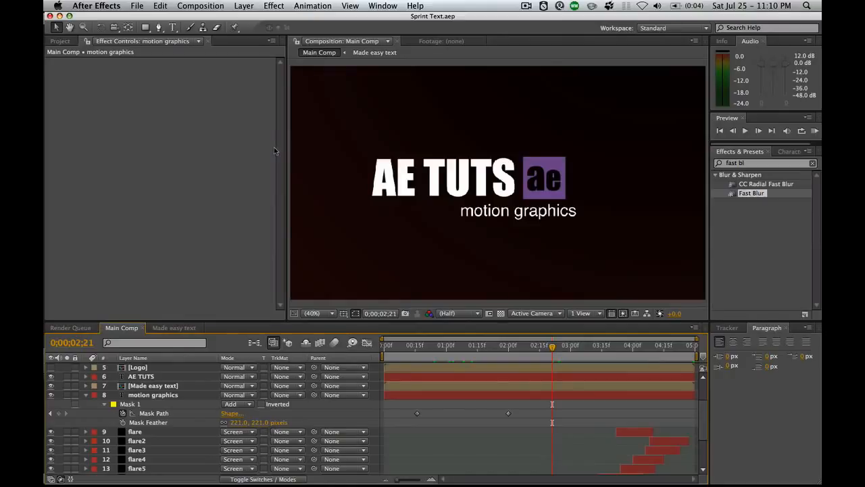
Switch to Firefox and play the Sprint Text Effect video on the Sprint Logo Reveal page
{"action": "key", "text": "super+Tab"}
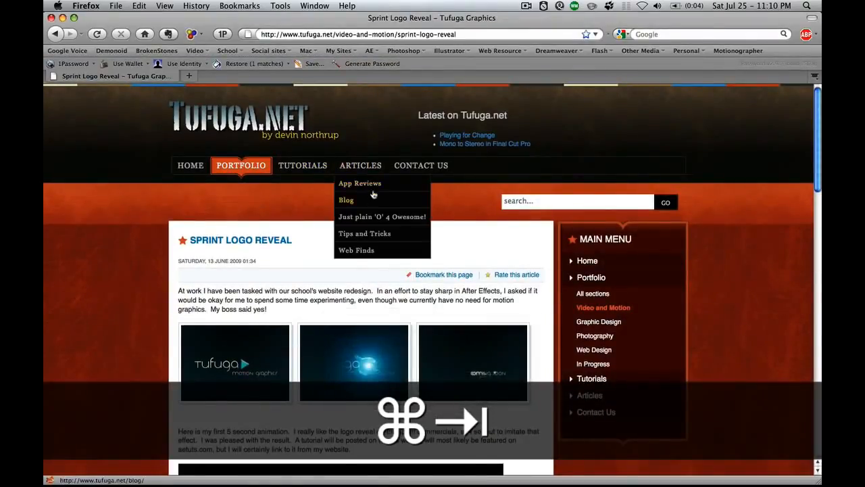
{"action": "scroll", "coordinate": [289, 234], "scroll_direction": "down", "scroll_amount": 10}
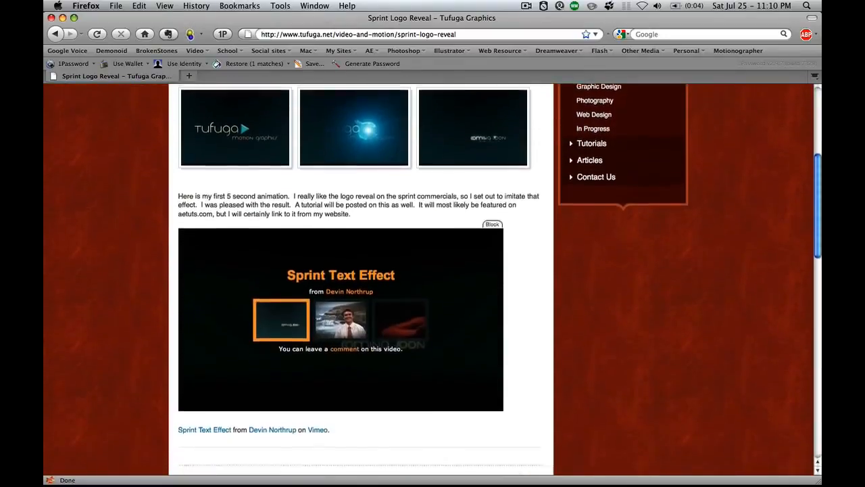
{"action": "scroll", "coordinate": [274, 300], "scroll_direction": "down", "scroll_amount": 1}
{"action": "left_click", "coordinate": [279, 254]}
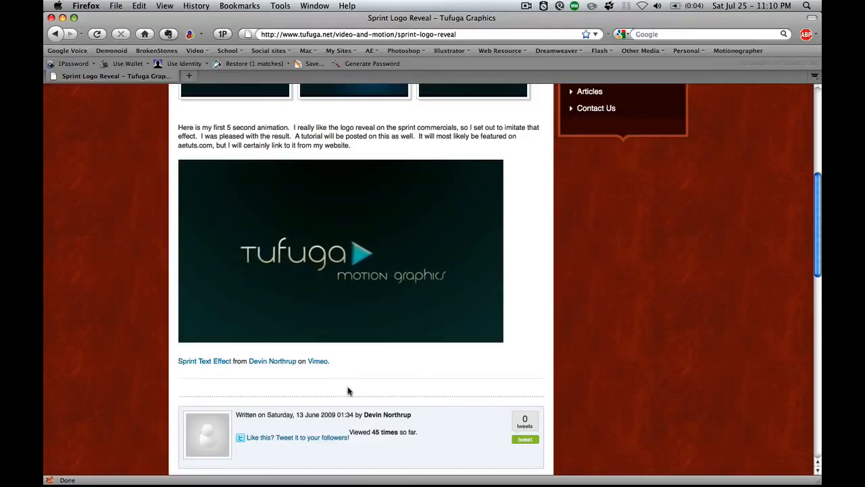
{"action": "scroll", "coordinate": [346, 388], "scroll_direction": "up", "scroll_amount": 1}
{"action": "scroll", "coordinate": [346, 388], "scroll_direction": "up", "scroll_amount": 9}
Switch to QuickTime Player and play the finished animation AE TUTS FINAL.mp4
{"action": "key", "text": "super+Tab"}
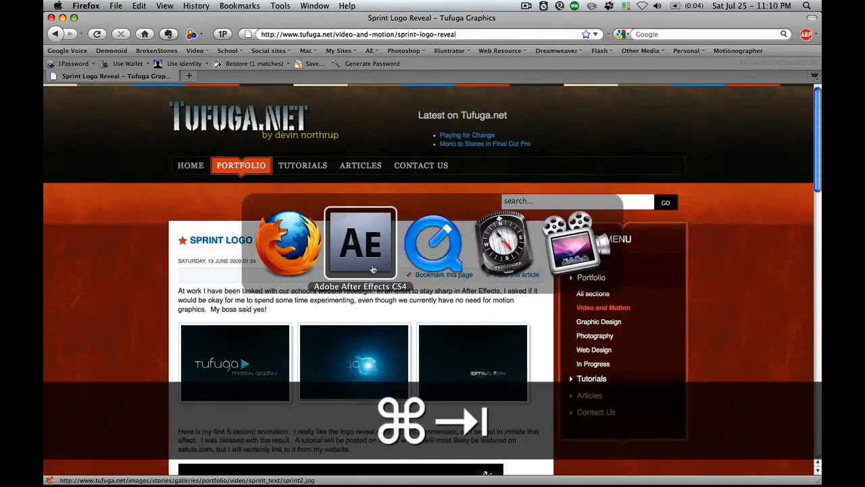
{"action": "left_click", "coordinate": [433, 251]}
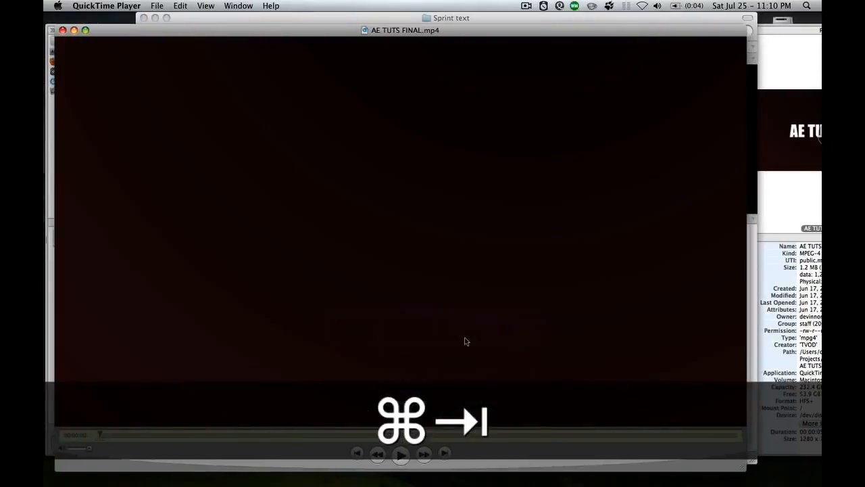
{"action": "key", "text": "space"}
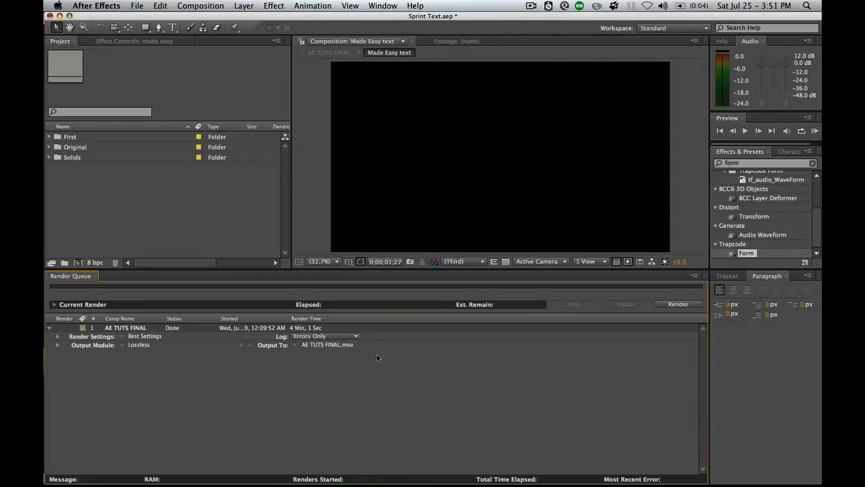
Create a new composition named "Main Comp" with the HDTV 1080 29.97 preset and a 5-second duration
{"action": "left_click", "coordinate": [78, 263]}
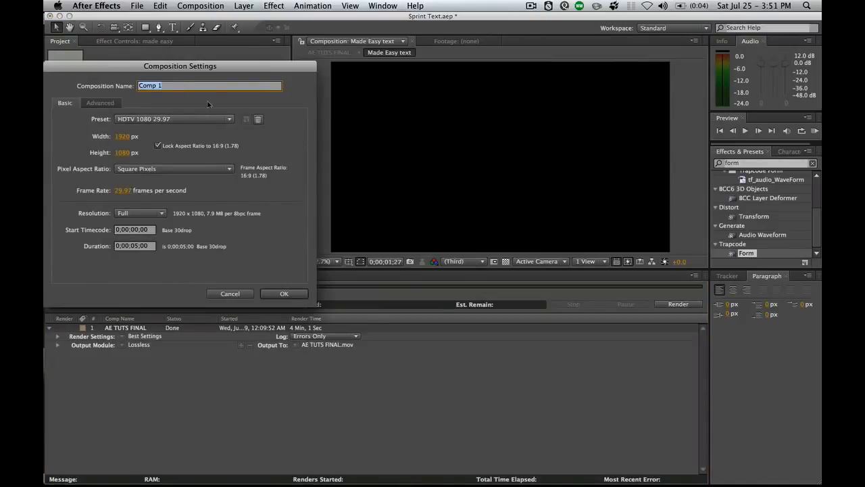
{"action": "type", "text": "Mai"}
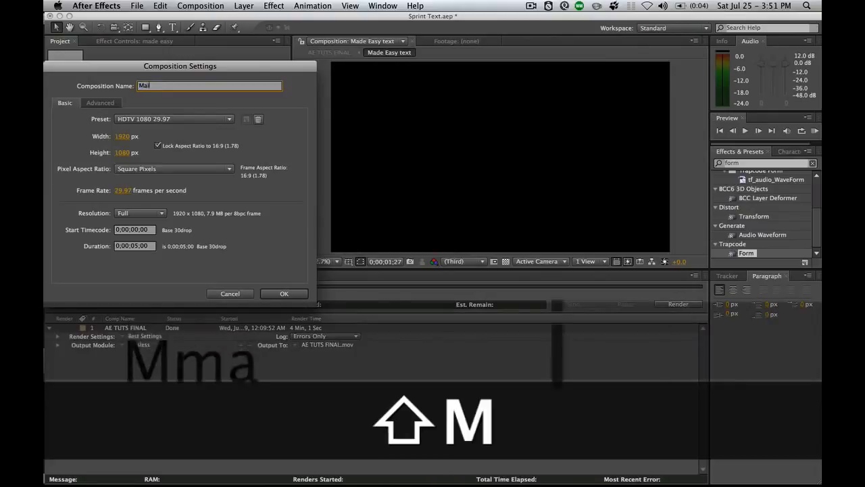
{"action": "type", "text": "n Comp"}
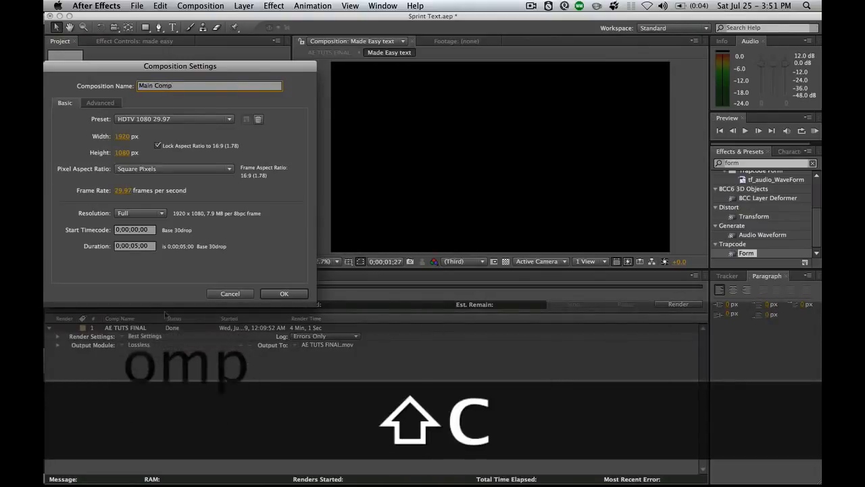
{"action": "left_click", "coordinate": [278, 293]}
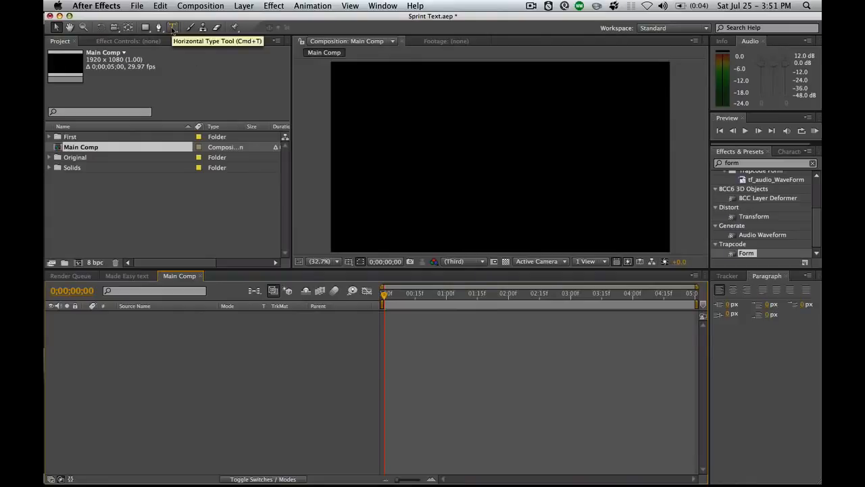
Add a text layer reading "AE TUTS" in Impact and give it a white fill
{"action": "left_click", "coordinate": [173, 28]}
{"action": "left_click", "coordinate": [383, 145]}
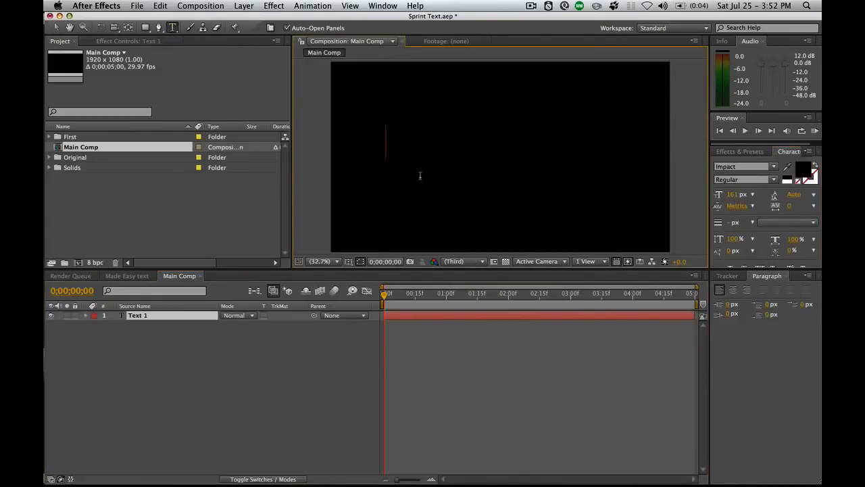
{"action": "type", "text": "AETUTS"}
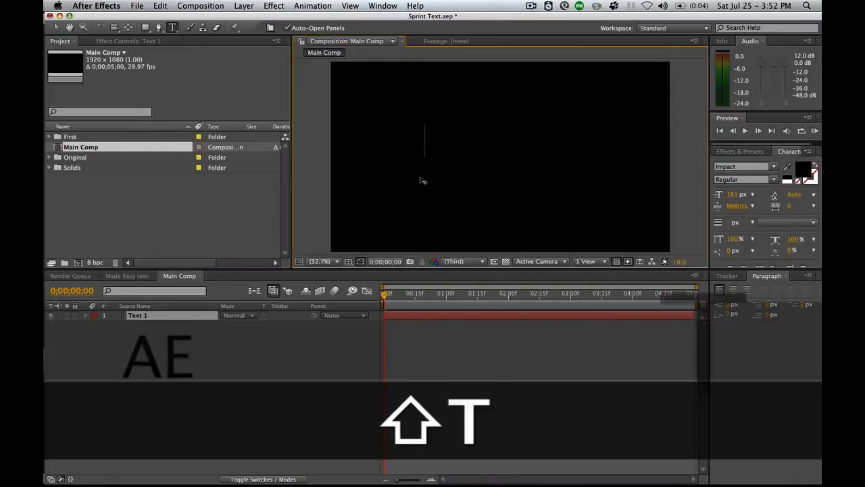
{"action": "key", "text": "KP_Enter"}
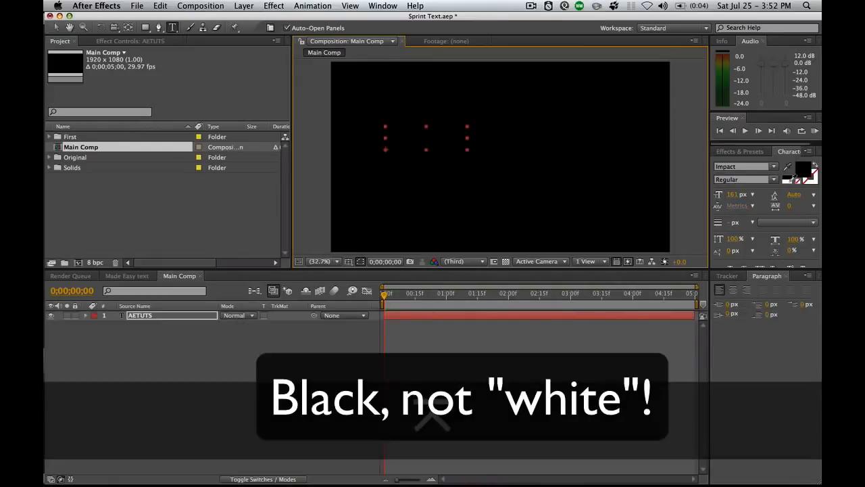
{"action": "left_click", "coordinate": [788, 179]}
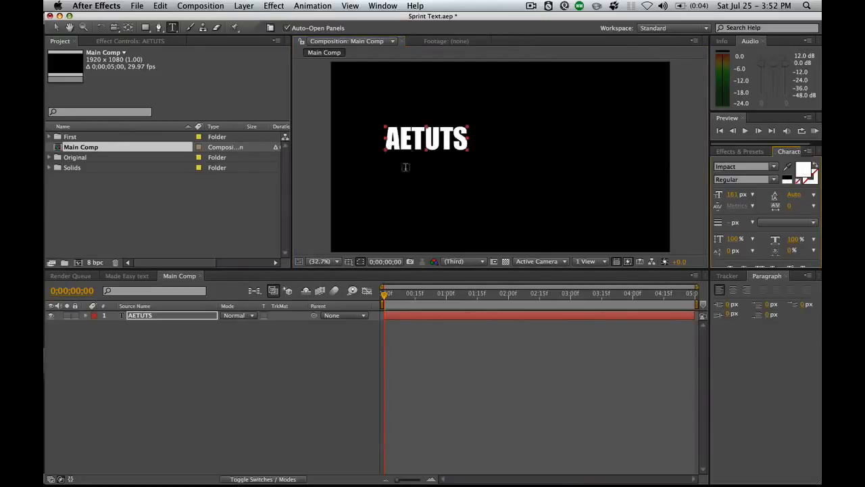
{"action": "left_click", "coordinate": [416, 140]}
{"action": "key", "text": "KP_Enter"}
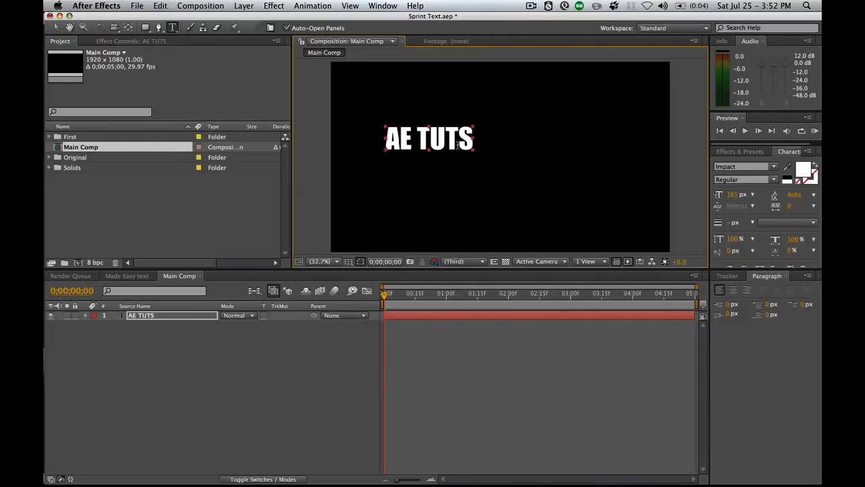
Set the "AE TUTS" font size to 215 px and move the text closer to the middle of the frame
{"action": "key", "text": "v"}
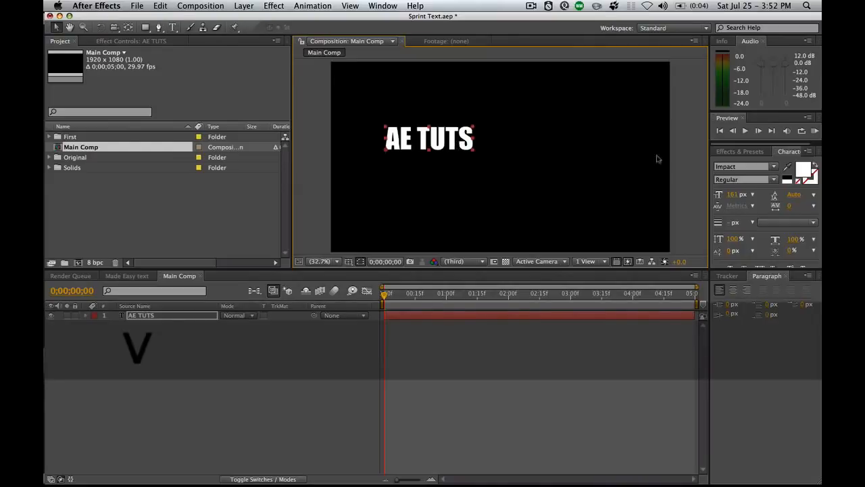
{"action": "left_click_drag", "start_coordinate": [732, 194], "coordinate": [778, 194]}
{"action": "left_click_drag", "start_coordinate": [481, 139], "coordinate": [492, 157]}
{"action": "left_click", "coordinate": [732, 194]}
{"action": "type", "text": "198"}
{"action": "key", "text": "Return"}
{"action": "key", "text": "Up"}
{"action": "key", "text": "Up"}
{"action": "key", "text": "Up"}
{"action": "key", "text": "Up"}
{"action": "key", "text": "Up"}
{"action": "key", "text": "Up"}
{"action": "key", "text": "Up"}
{"action": "key", "text": "Up"}
{"action": "key", "text": "Up"}
{"action": "key", "text": "Up"}
{"action": "key", "text": "Up"}
{"action": "key", "text": "Up"}
{"action": "key", "text": "Up"}
{"action": "key", "text": "Up"}
{"action": "key", "text": "Up"}
{"action": "key", "text": "Up"}
{"action": "key", "text": "Up"}
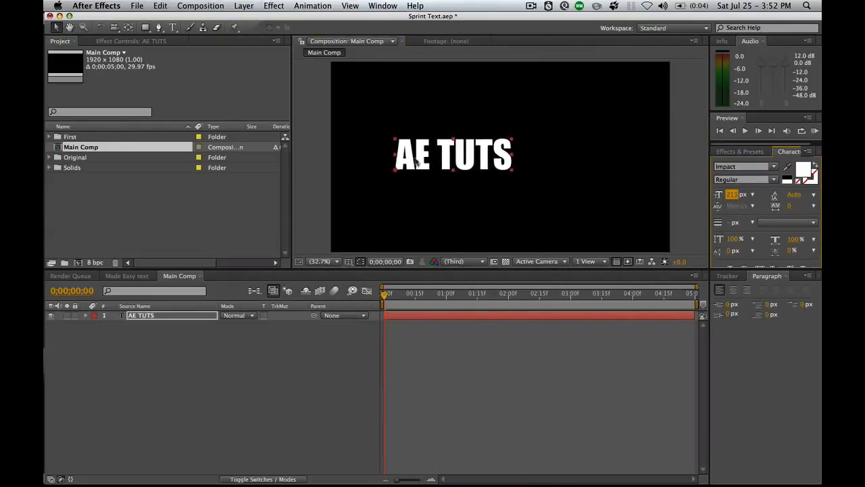
{"action": "left_click_drag", "start_coordinate": [486, 157], "coordinate": [488, 155]}
{"action": "left_click", "coordinate": [479, 192]}
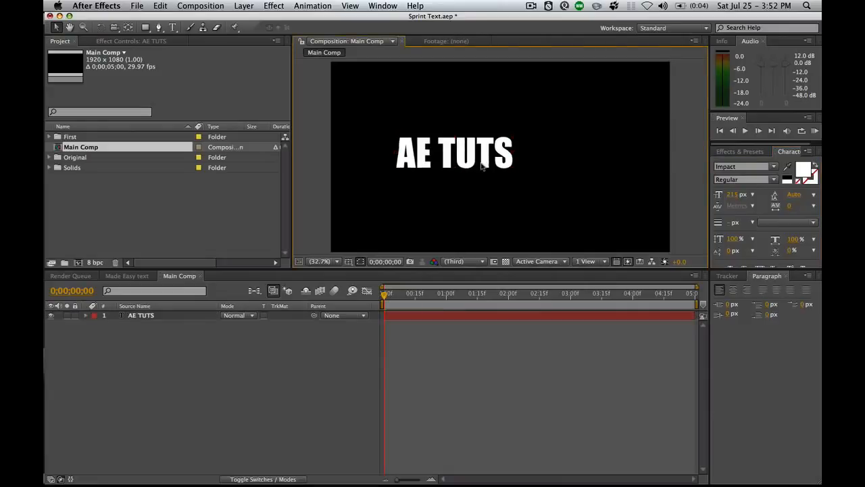
{"action": "left_click", "coordinate": [484, 166]}
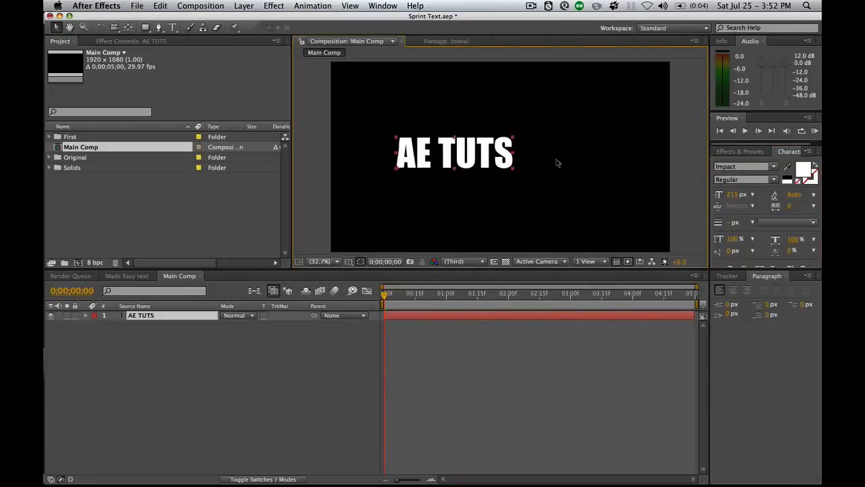
{"action": "left_click", "coordinate": [522, 180]}
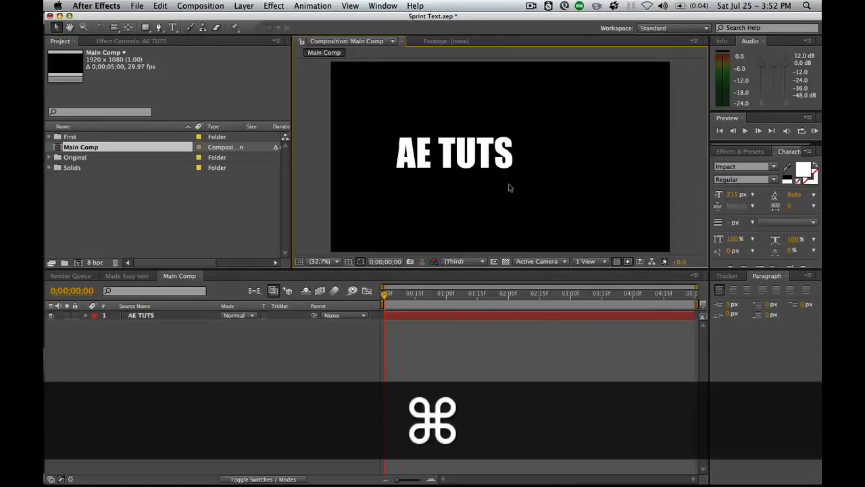
Add a separate text layer reading "ae" and place it just to the right of "AE TUTS"
{"action": "key", "text": "super+t"}
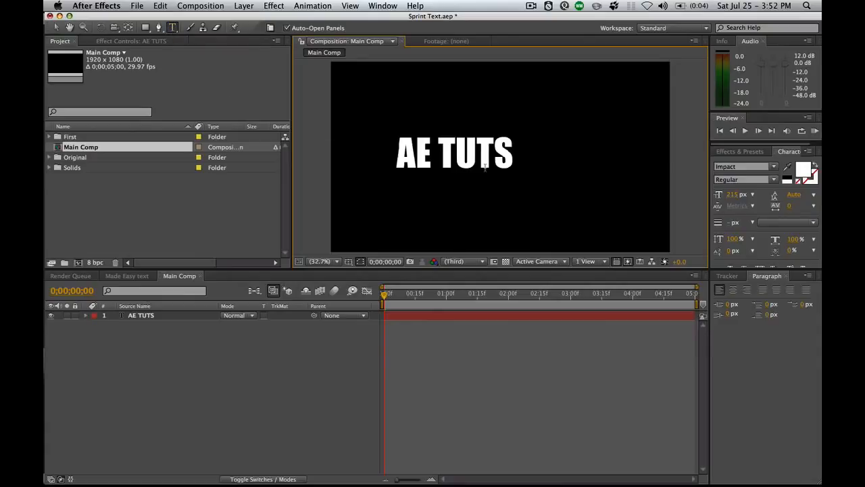
{"action": "left_click", "coordinate": [503, 196]}
{"action": "type", "text": "ae"}
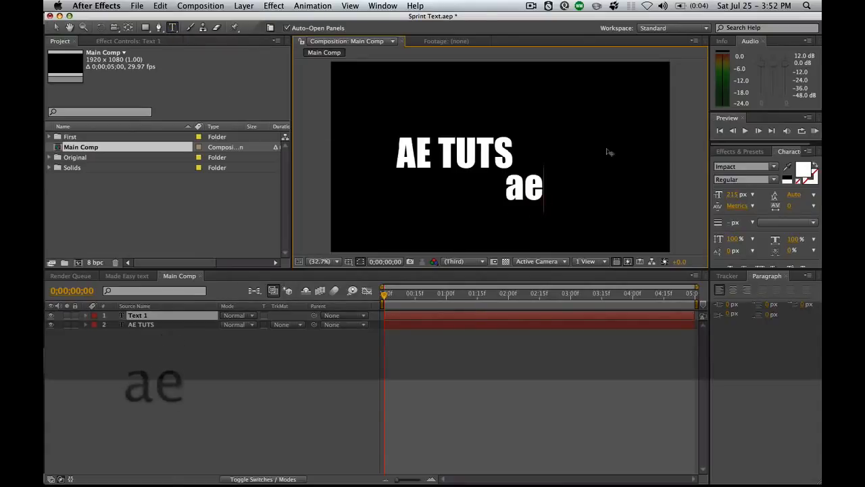
{"action": "key", "text": "KP_Enter"}
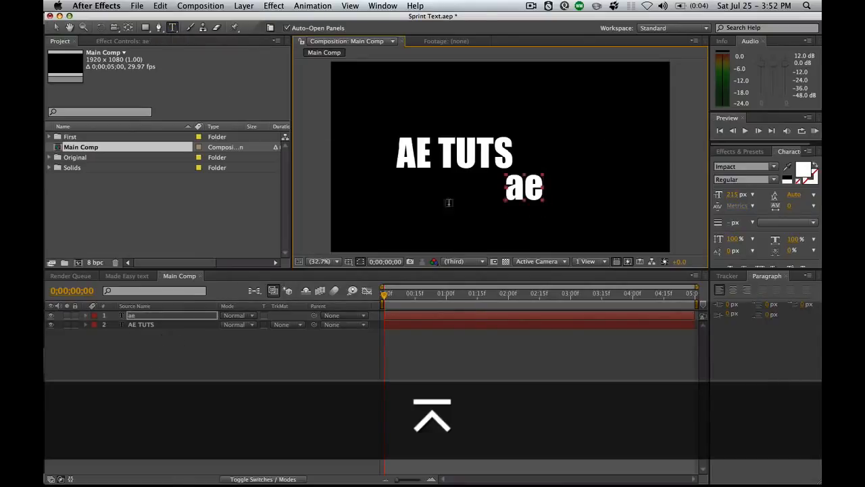
{"action": "key", "text": "v"}
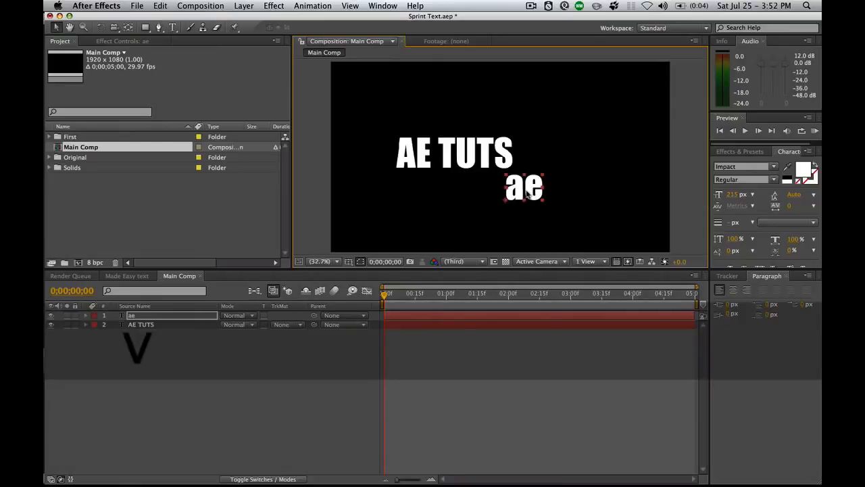
{"action": "left_click_drag", "start_coordinate": [530, 195], "coordinate": [551, 158]}
{"action": "left_click", "coordinate": [519, 200]}
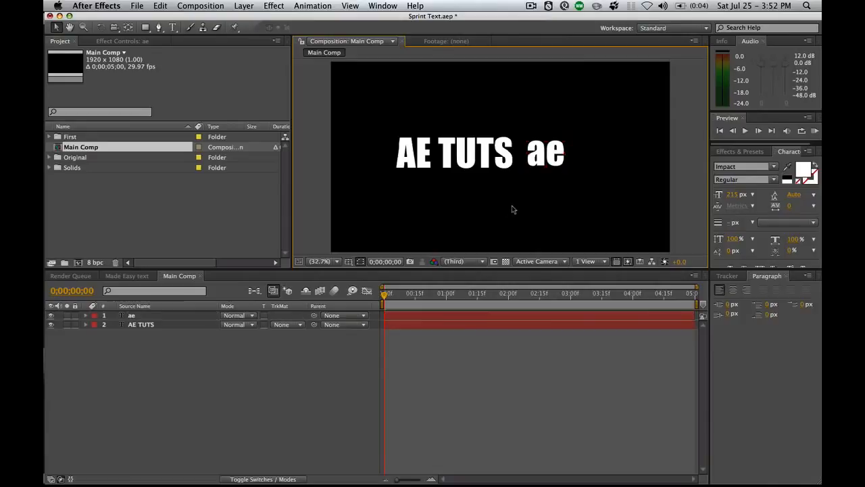
Add another text layer reading "motion graphics" below the "AE TUTS" title
{"action": "key", "text": "super+t"}
{"action": "left_click", "coordinate": [449, 204]}
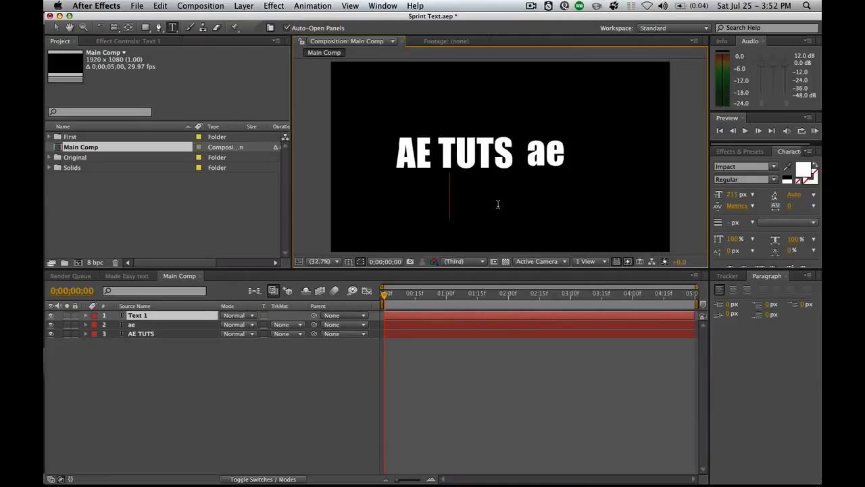
{"action": "type", "text": "moton"}
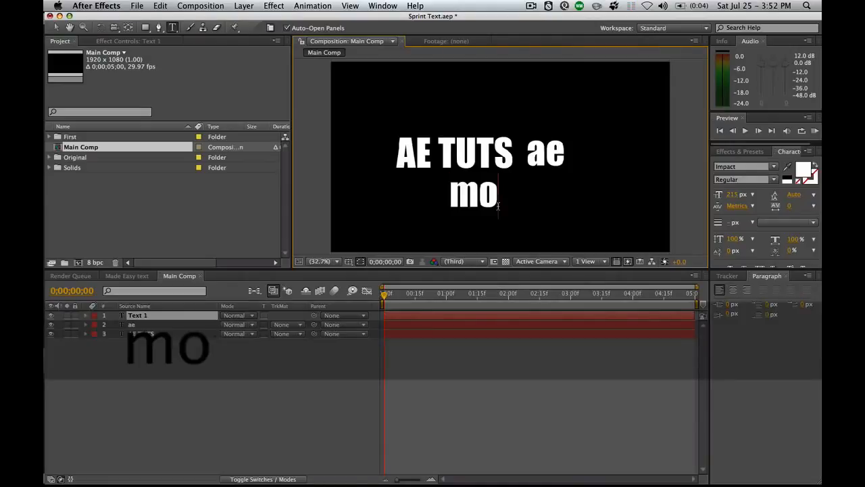
{"action": "key", "text": "BackSpace"}
{"action": "key", "text": "BackSpace"}
{"action": "type", "text": "ion"}
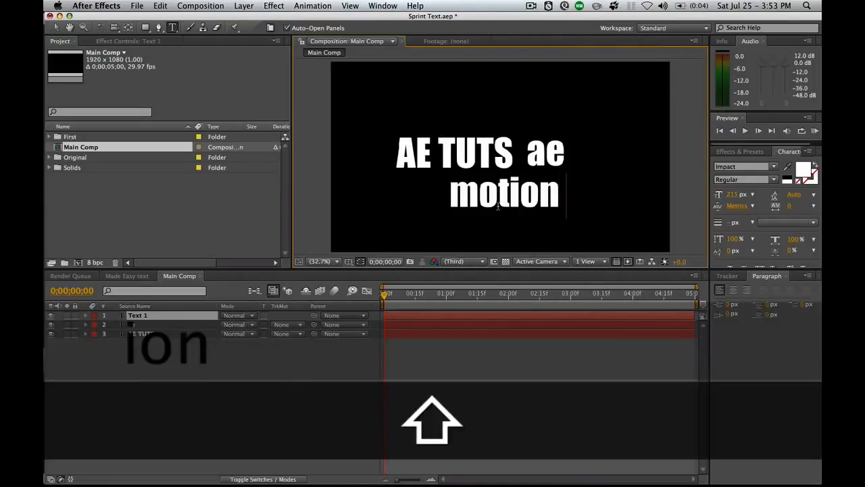
{"action": "type", "text": " graphics"}
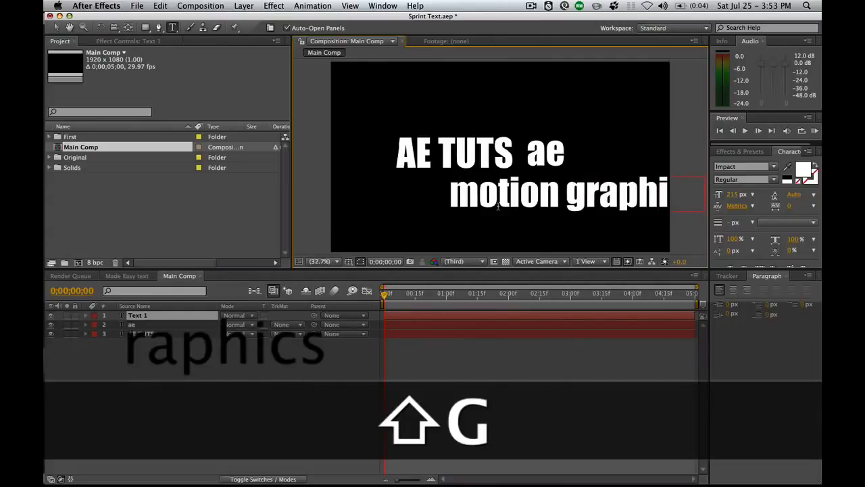
{"action": "key", "text": "KP_Enter"}
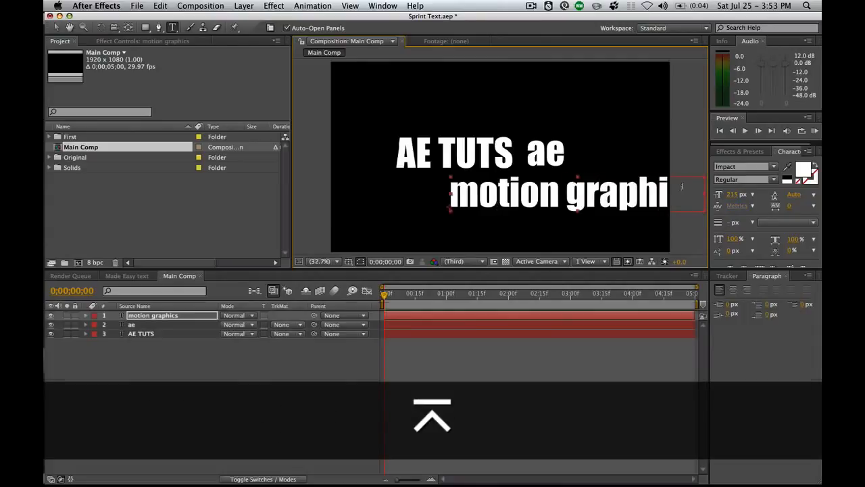
Set the "motion graphics" text to Helvetica at 94 px and move it directly beneath the title and "ae" text
{"action": "left_click", "coordinate": [755, 166]}
{"action": "type", "text": "he"}
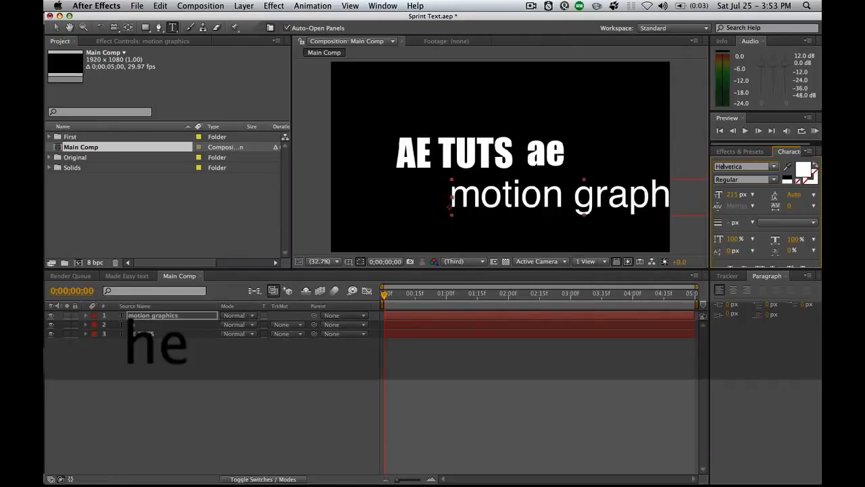
{"action": "key", "text": "KP_Enter"}
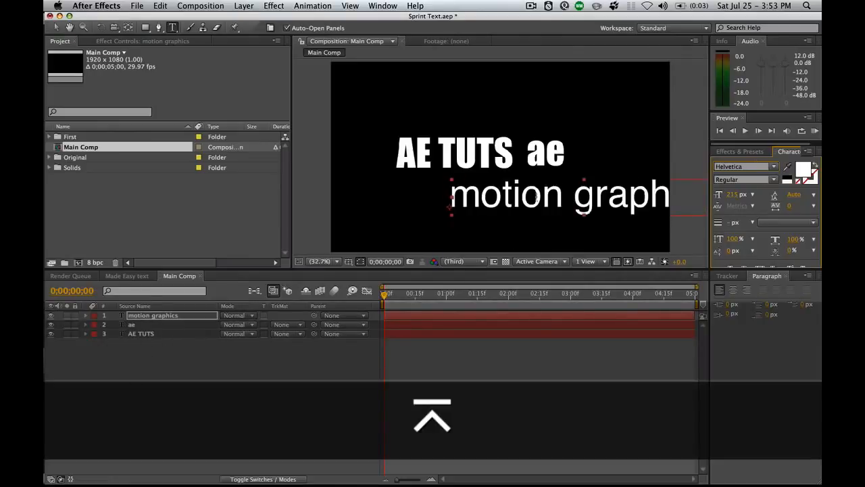
{"action": "key", "text": "v"}
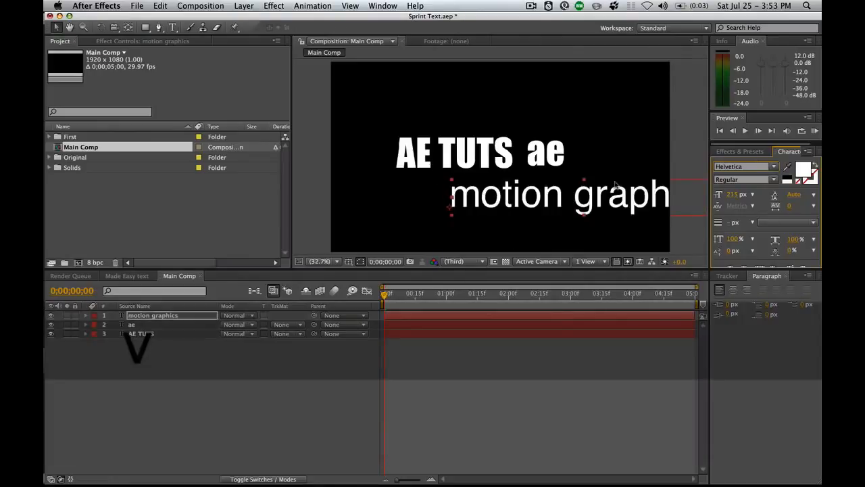
{"action": "left_click_drag", "start_coordinate": [732, 195], "coordinate": [642, 198]}
{"action": "left_click", "coordinate": [534, 199]}
{"action": "left_click_drag", "start_coordinate": [534, 199], "coordinate": [536, 183]}
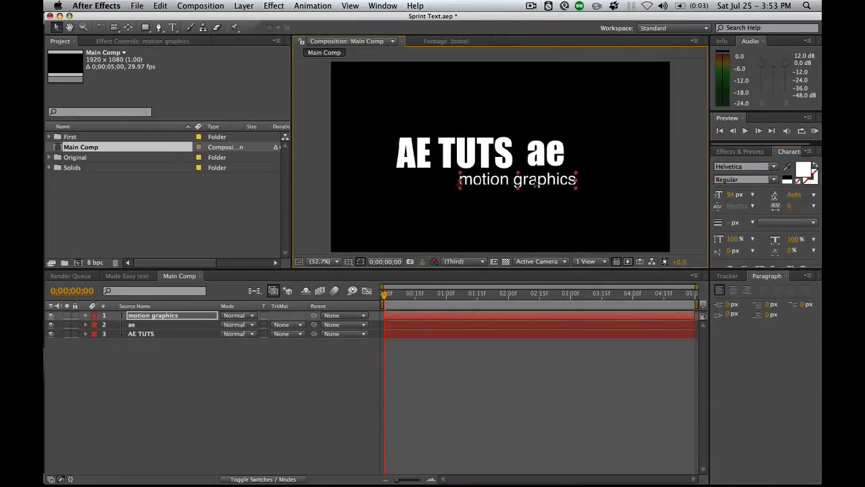
Draw a purple square over the "ae" text on a new shape layer, just tall enough to match the title
{"action": "left_click", "coordinate": [151, 326]}
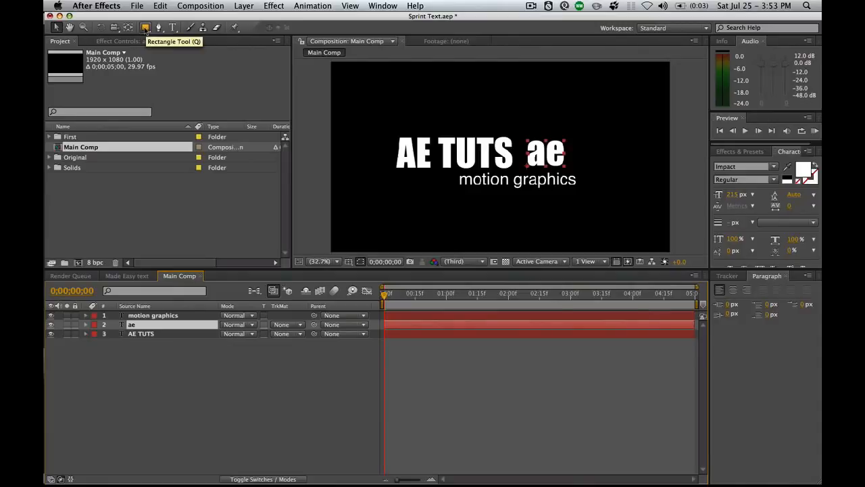
{"action": "left_click", "coordinate": [145, 29]}
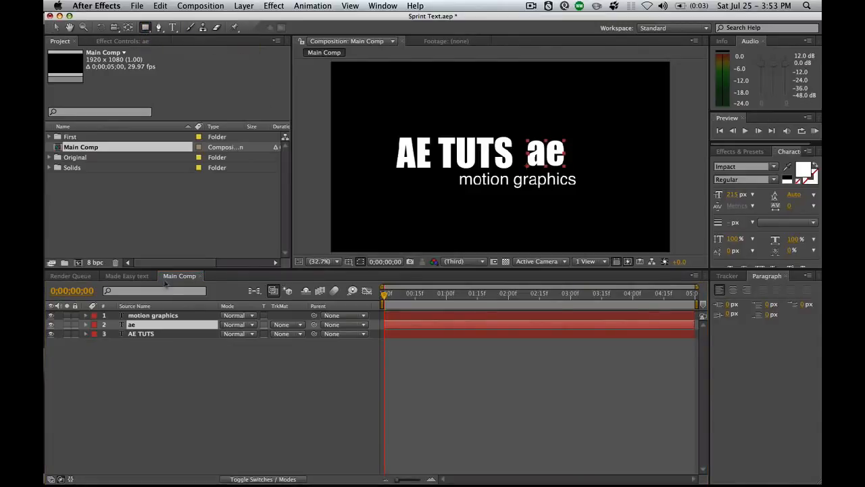
{"action": "left_click", "coordinate": [179, 354]}
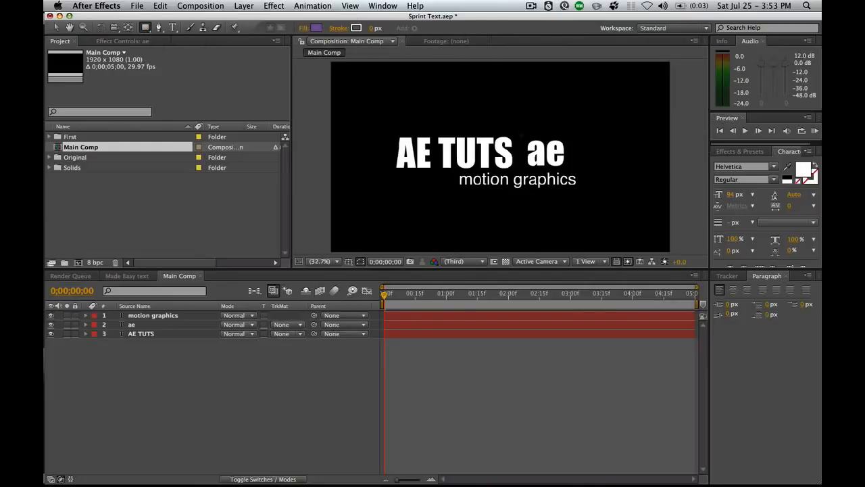
{"action": "left_click_drag", "start_coordinate": [523, 134], "coordinate": [558, 171]}
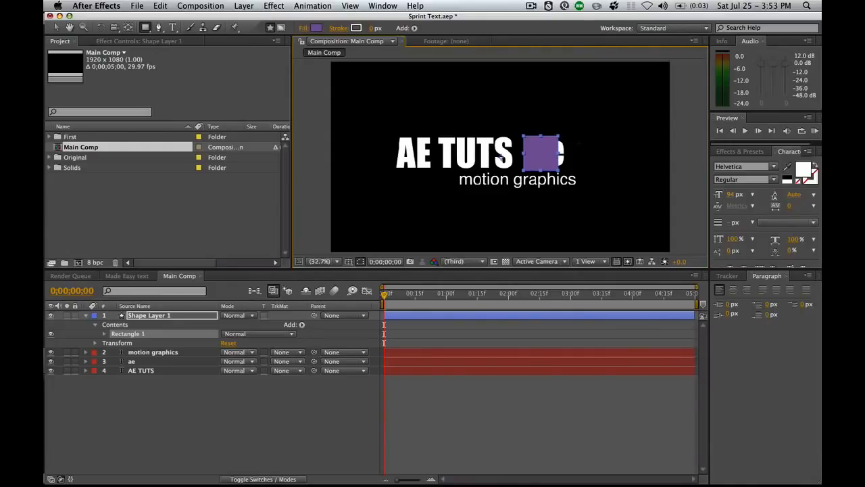
{"action": "key", "text": "KP_Enter"}
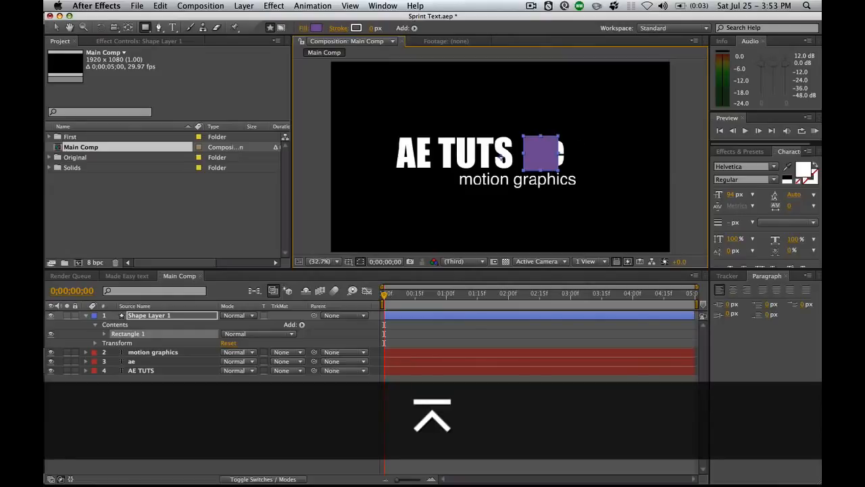
Move the "ae" layer above the purple square's layer and change its text fill to black
{"action": "left_click", "coordinate": [132, 363]}
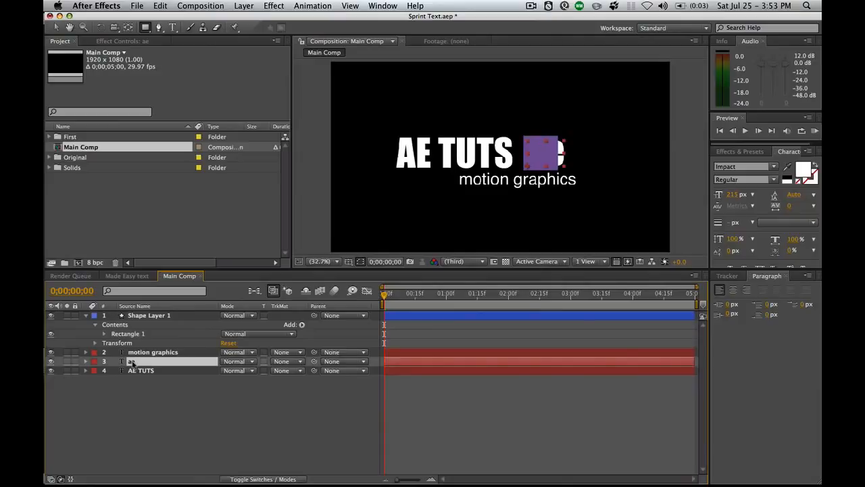
{"action": "left_click_drag", "start_coordinate": [142, 318], "coordinate": [161, 315]}
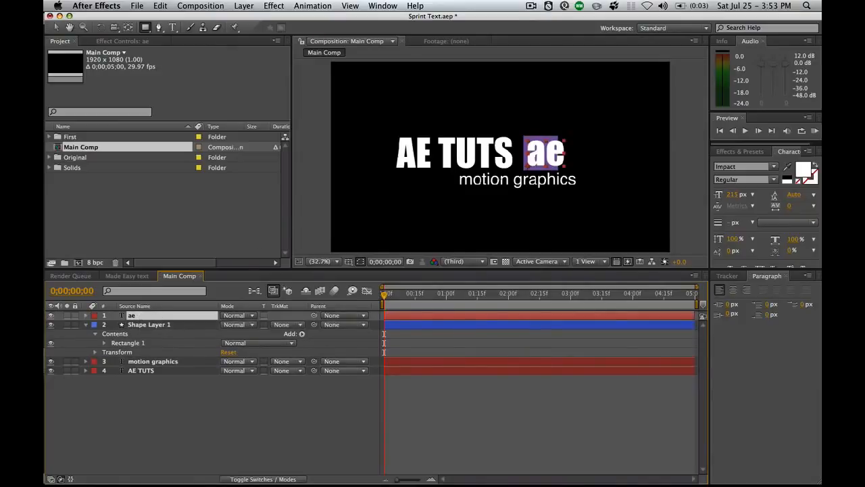
{"action": "left_click", "coordinate": [787, 178]}
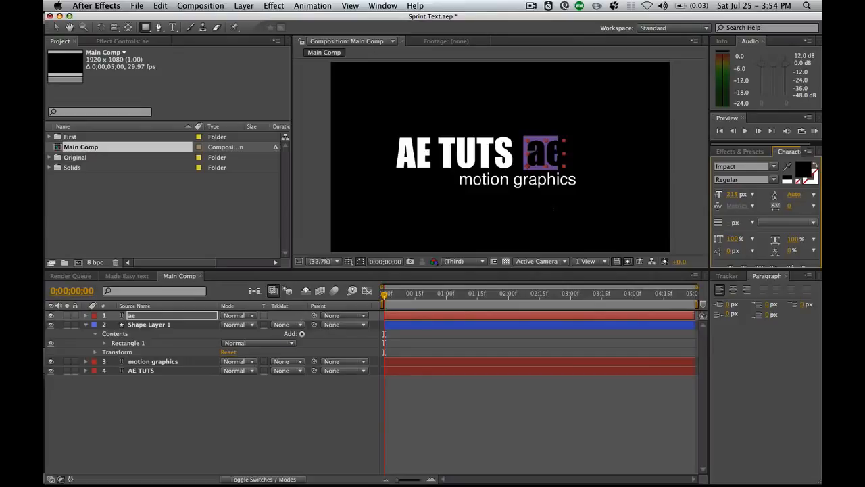
Reduce the "ae" font size to 172 px to fit inside the purple square
{"action": "left_click_drag", "start_coordinate": [732, 194], "coordinate": [704, 195]}
{"action": "key", "text": "v"}
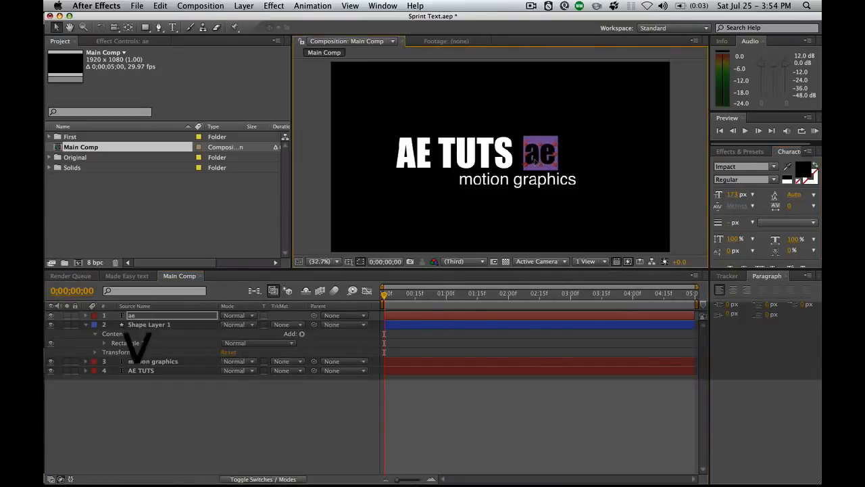
{"action": "left_click_drag", "start_coordinate": [732, 194], "coordinate": [714, 195]}
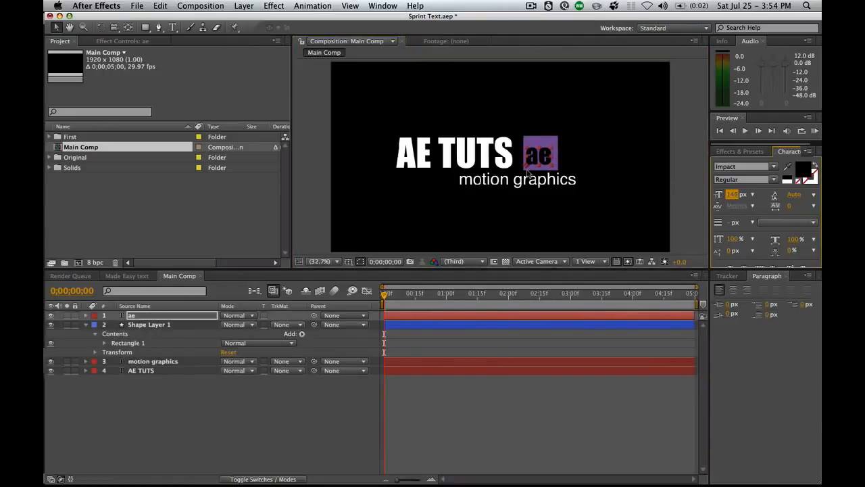
{"action": "key", "text": "super+z"}
{"action": "key", "text": "super+z"}
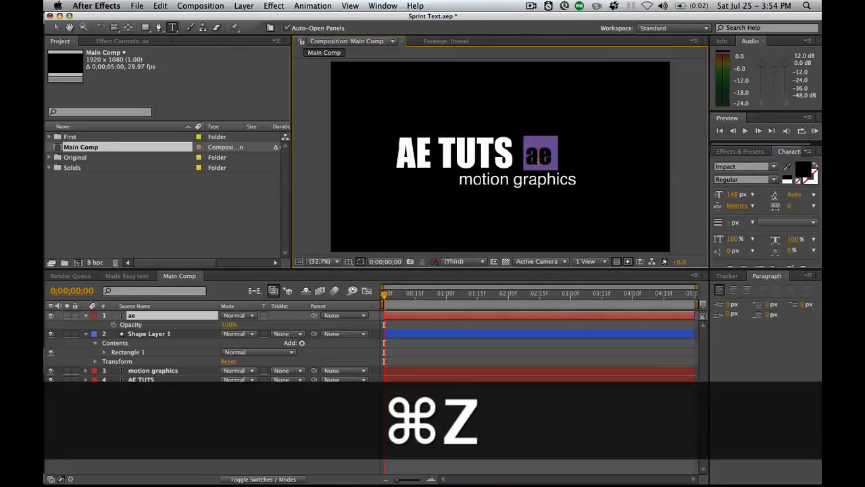
{"action": "left_click_drag", "start_coordinate": [732, 194], "coordinate": [748, 195]}
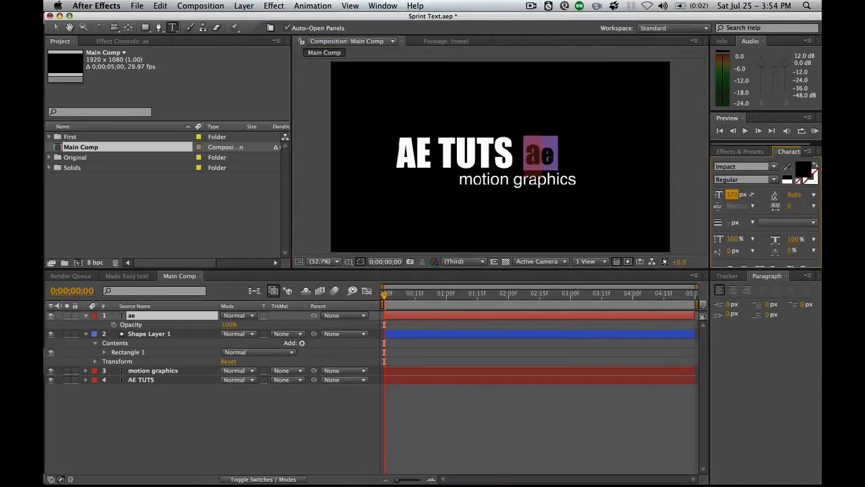
{"action": "key", "text": "KP_Enter"}
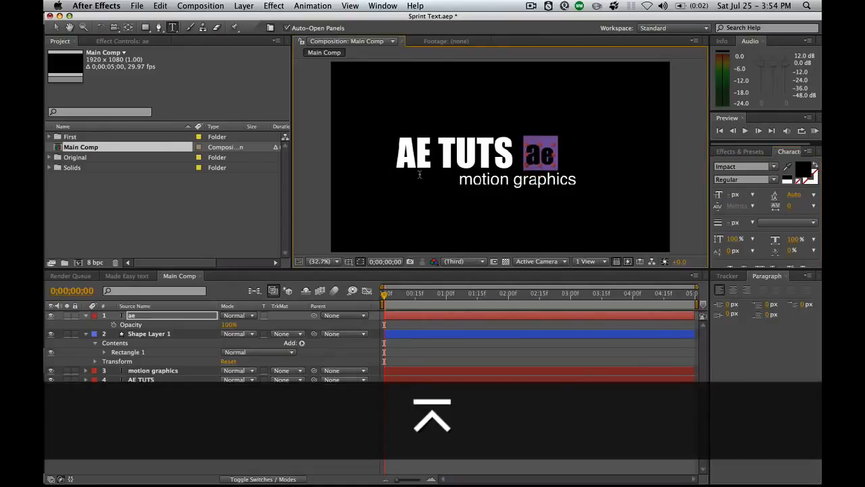
Nudge the "ae" text in small increments to center it within the purple square
{"action": "key", "text": "v"}
{"action": "key", "text": "Right"}
{"action": "key", "text": "Left"}
{"action": "key", "text": "Up"}
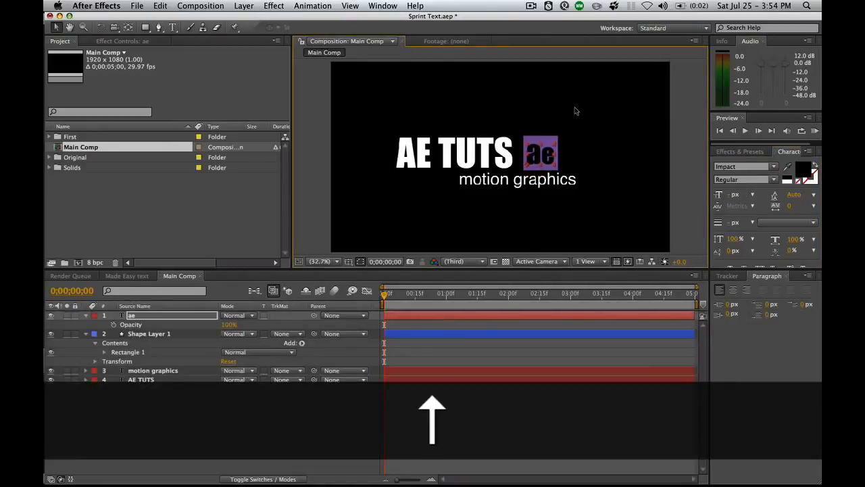
{"action": "key", "text": "Down"}
{"action": "key", "text": "Down"}
{"action": "left_click", "coordinate": [695, 220]}
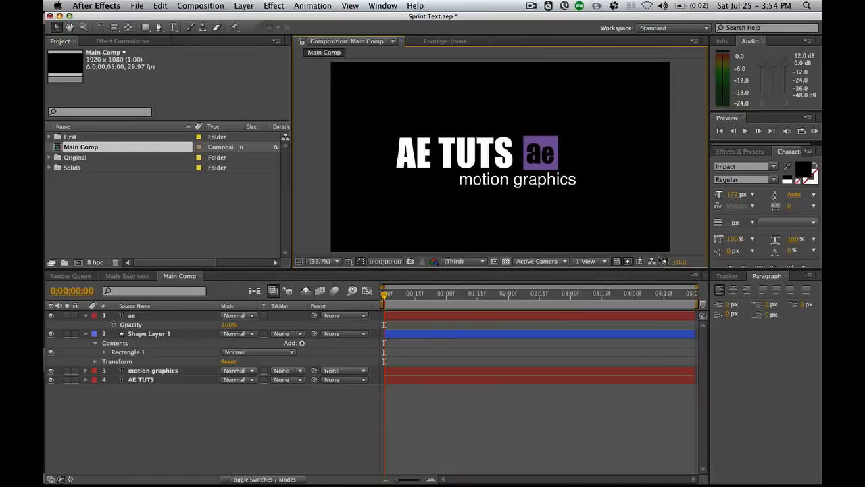
Shift "AE TUTS" closer to the purple square and move "motion graphics" slightly right and down beneath the logo
{"action": "left_click_drag", "start_coordinate": [555, 181], "coordinate": [559, 181]}
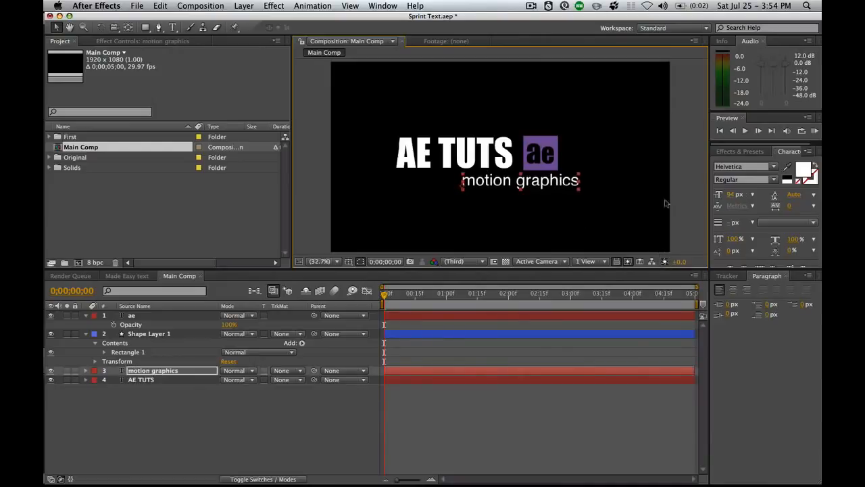
{"action": "left_click", "coordinate": [696, 198]}
{"action": "left_click_drag", "start_coordinate": [507, 159], "coordinate": [511, 159]}
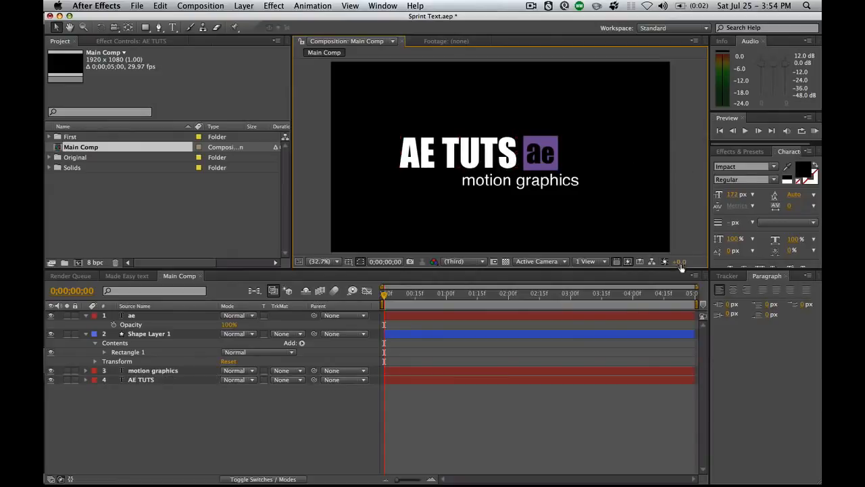
{"action": "left_click_drag", "start_coordinate": [556, 183], "coordinate": [559, 185]}
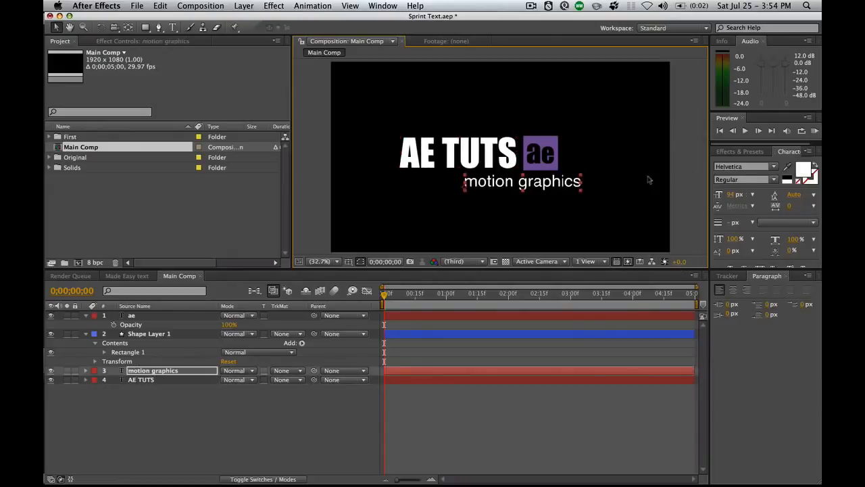
{"action": "left_click", "coordinate": [692, 172]}
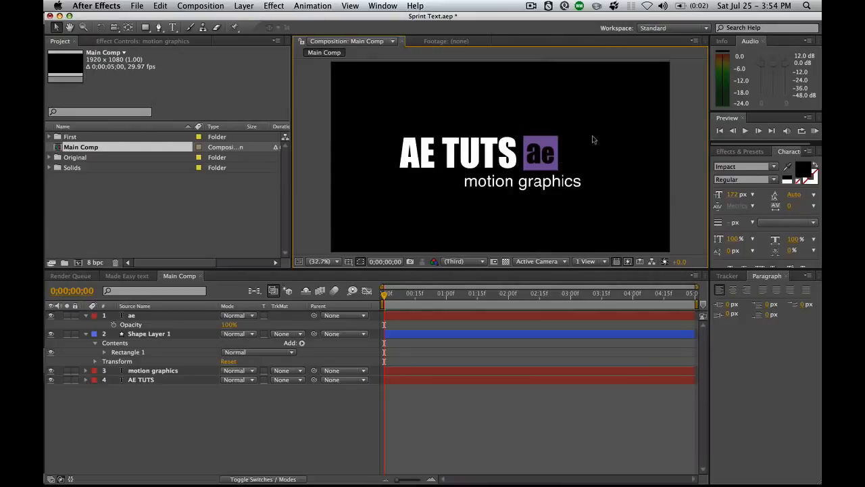
Place "AE TUTS" above "motion graphics" in the layer order and keyframe Position at 0;00;03;00 on "ae", Shape Layer 1 and "AE TUTS"
{"action": "left_click", "coordinate": [571, 297]}
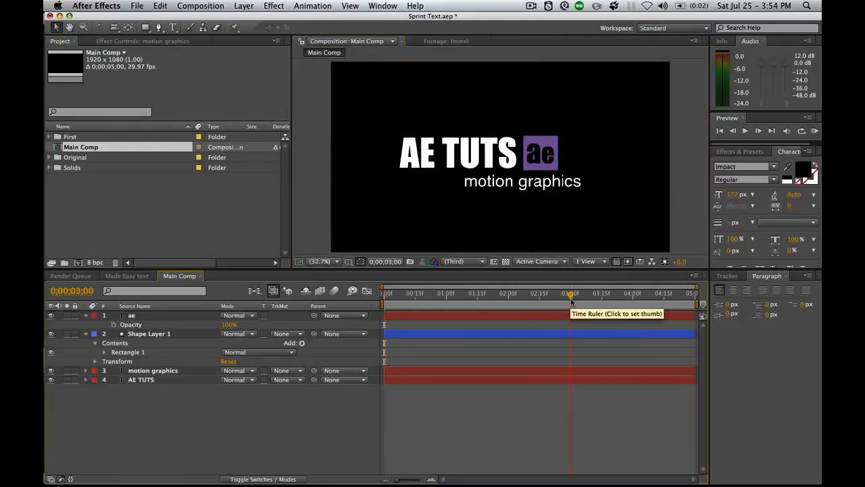
{"action": "left_click_drag", "start_coordinate": [158, 373], "coordinate": [157, 382]}
{"action": "left_click", "coordinate": [155, 370]}
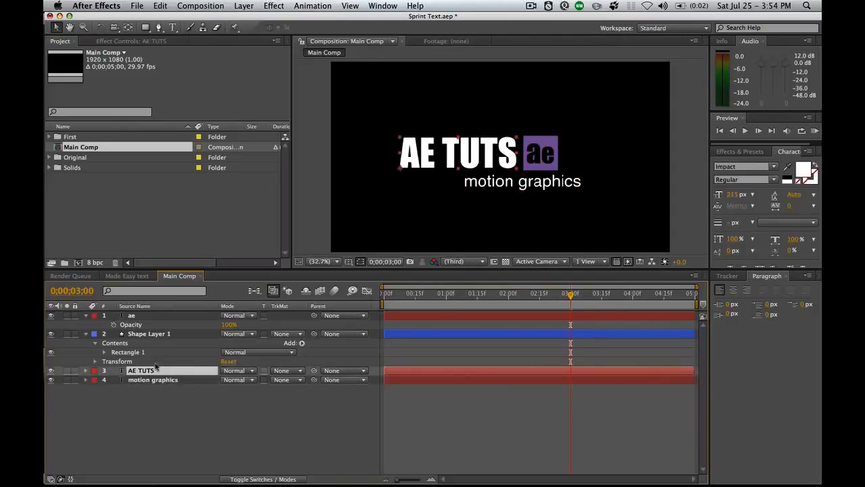
{"action": "left_click", "coordinate": [155, 316], "text": "shift"}
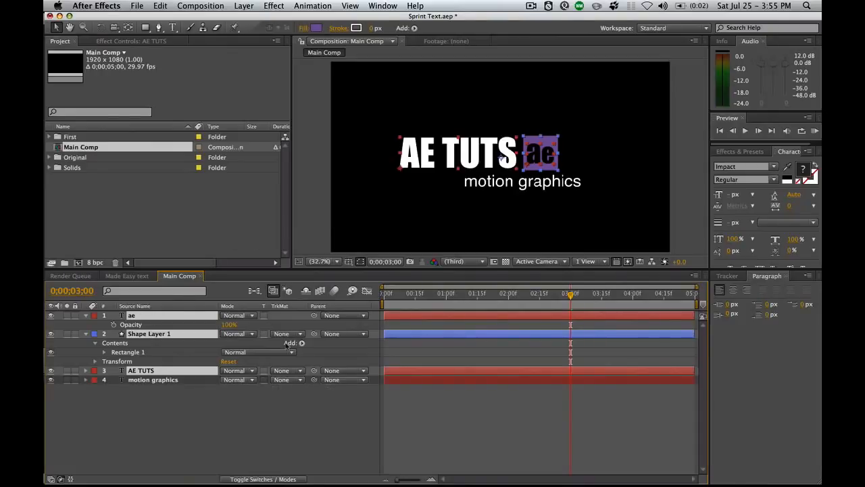
{"action": "key", "text": "p"}
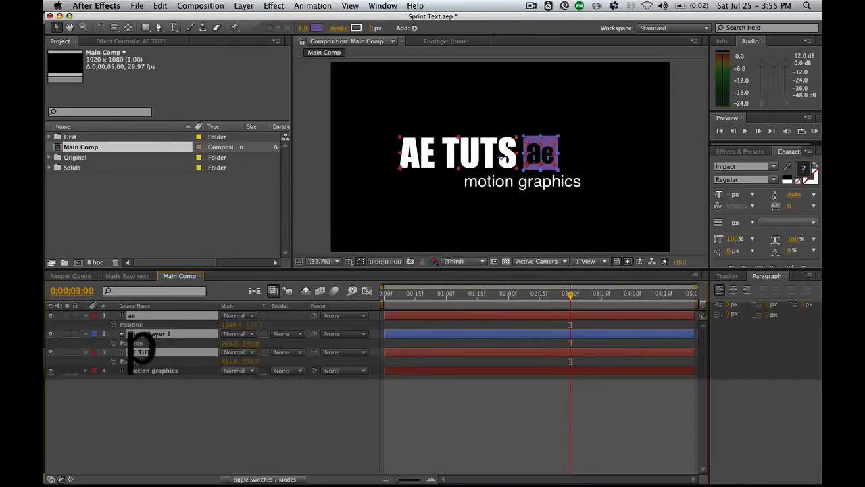
{"action": "left_click", "coordinate": [114, 325]}
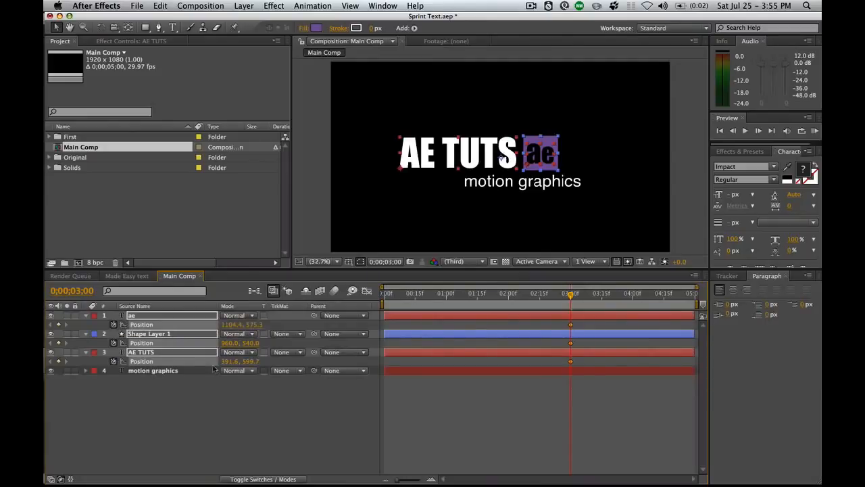
Keyframe the three selected layers slightly farther left at 0;00;00;09 and completely beyond the frame's left edge at 0;00;00;00
{"action": "left_click", "coordinate": [404, 298]}
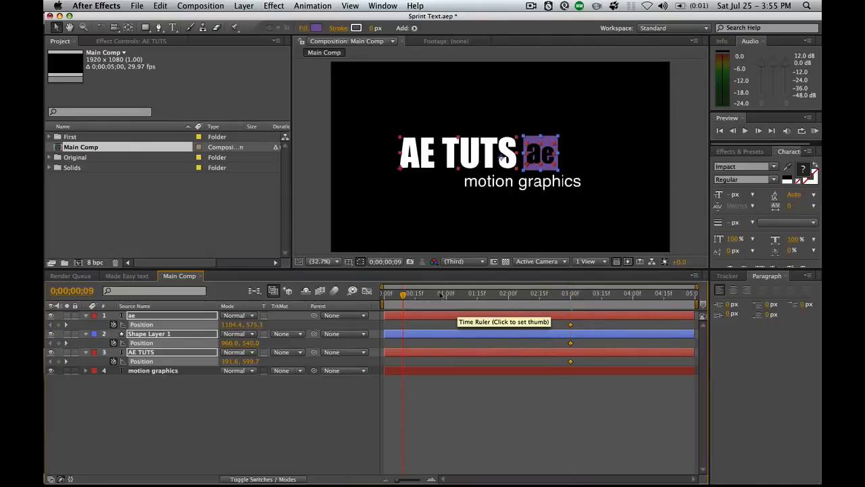
{"action": "left_click_drag", "start_coordinate": [490, 162], "coordinate": [472, 161]}
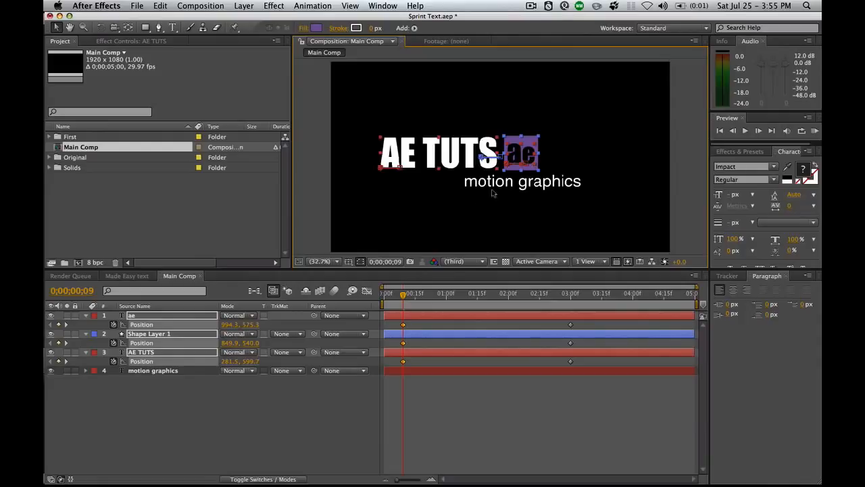
{"action": "key", "text": "Home"}
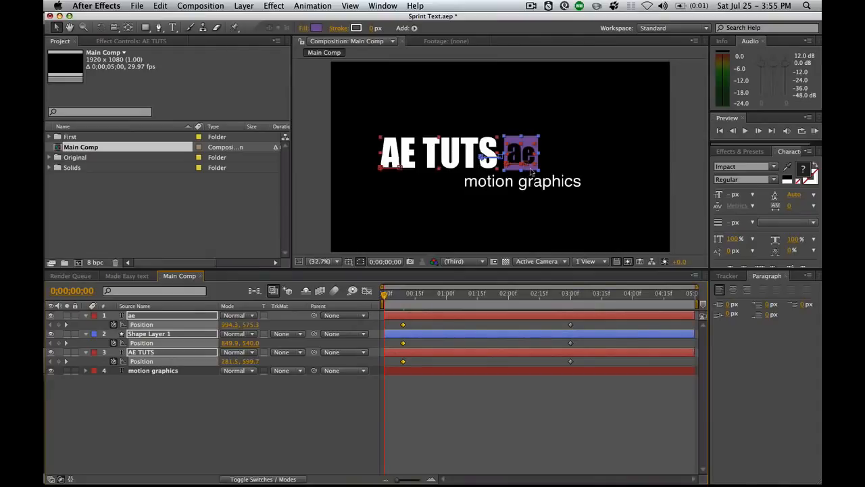
{"action": "left_click_drag", "start_coordinate": [531, 172], "coordinate": [319, 170]}
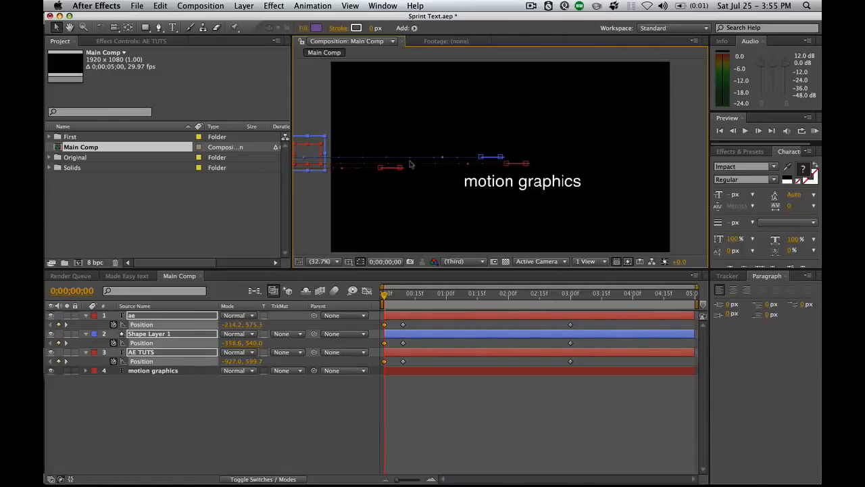
Preview the title's slide-in animation and check the frame at 0;00;03;05
{"action": "left_click", "coordinate": [814, 130]}
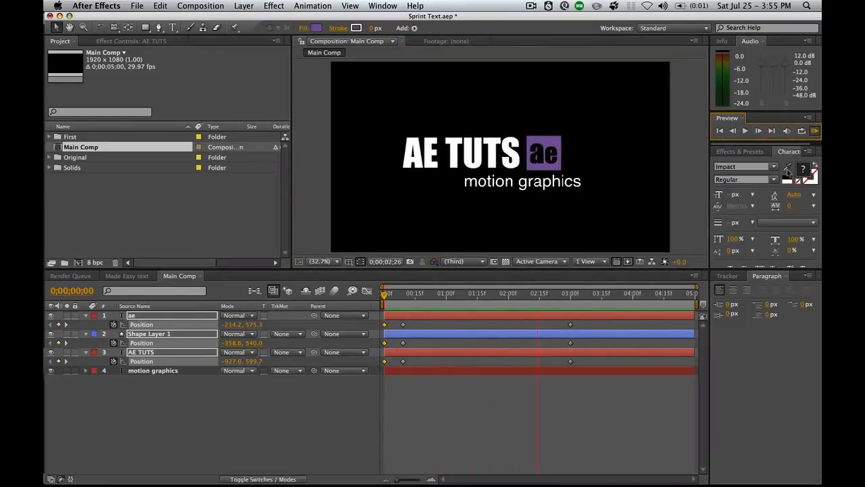
{"action": "key", "text": "space"}
{"action": "left_click", "coordinate": [577, 296]}
{"action": "left_click", "coordinate": [581, 295]}
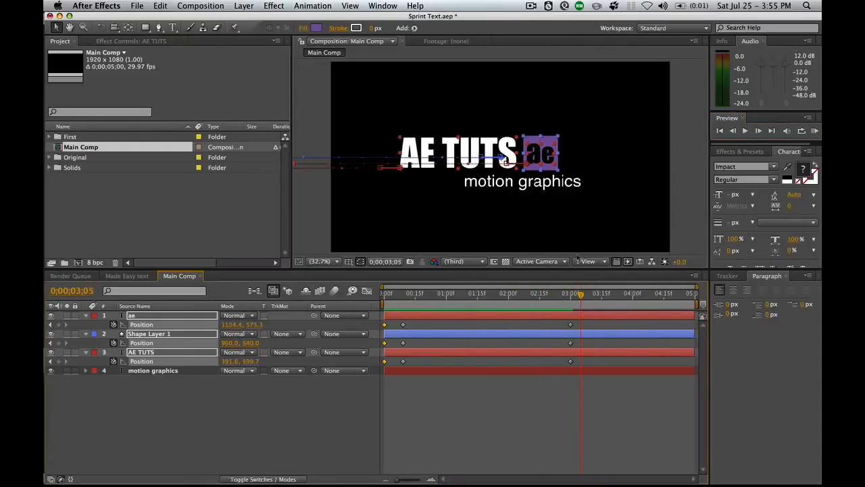
Set the temporal interpolation of all Position keyframes on the three layers to Linear and preview the animation
{"action": "left_click_drag", "start_coordinate": [595, 327], "coordinate": [376, 374]}
{"action": "right_click", "coordinate": [571, 327]}
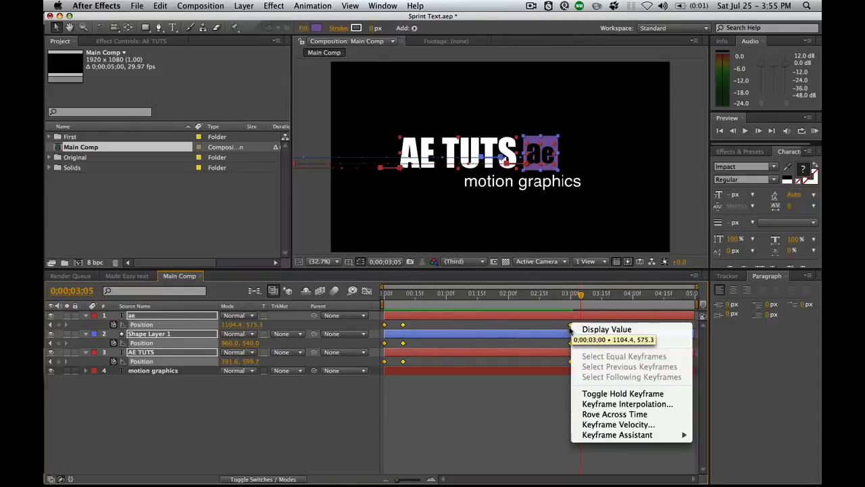
{"action": "left_click", "coordinate": [627, 404]}
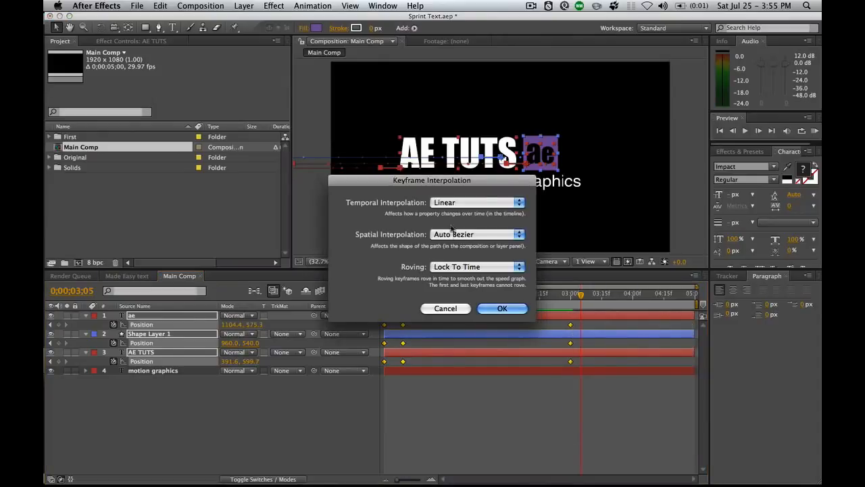
{"action": "left_click", "coordinate": [478, 204]}
{"action": "left_click", "coordinate": [478, 206]}
{"action": "left_click", "coordinate": [500, 310]}
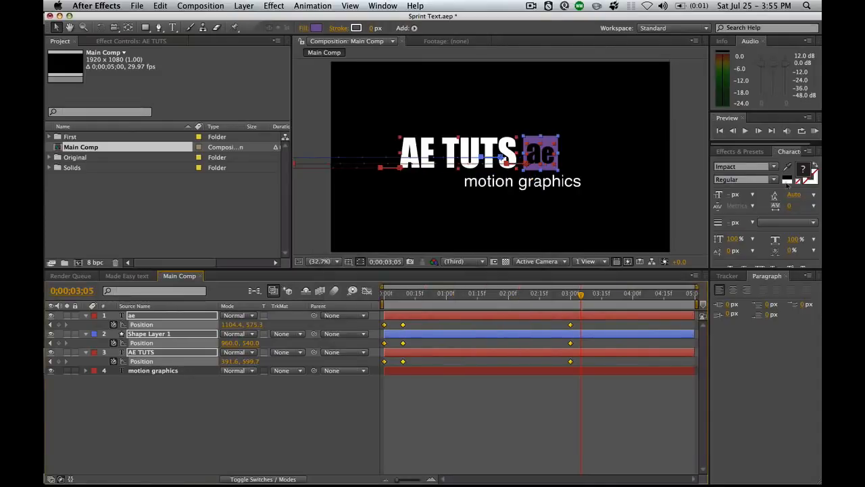
{"action": "left_click", "coordinate": [815, 130]}
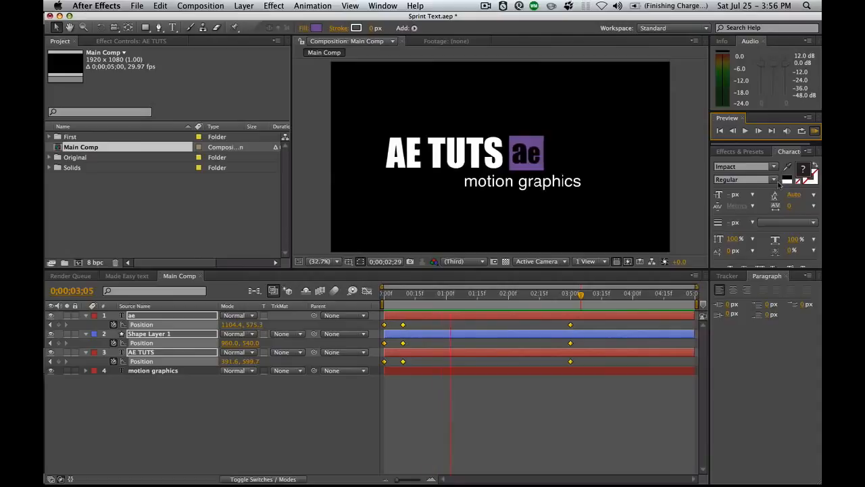
{"action": "left_click", "coordinate": [560, 402]}
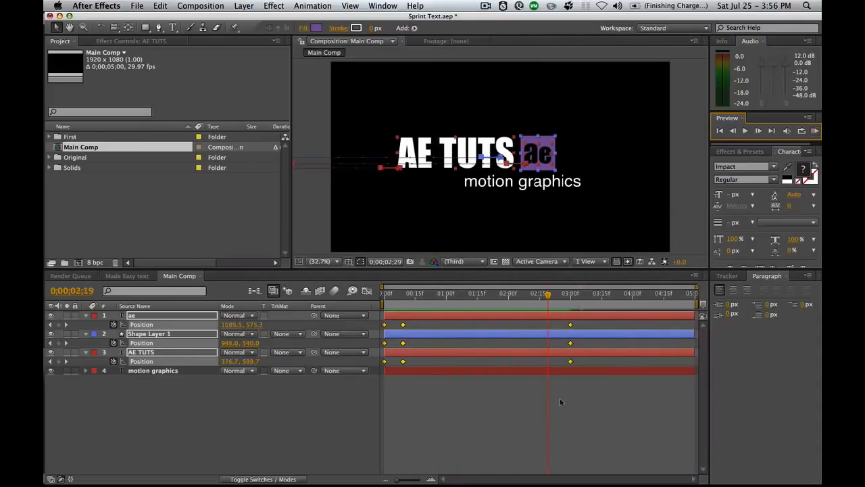
Add a Position keyframe to the "motion graphics" layer at 0;00;03;00
{"action": "left_click", "coordinate": [570, 295]}
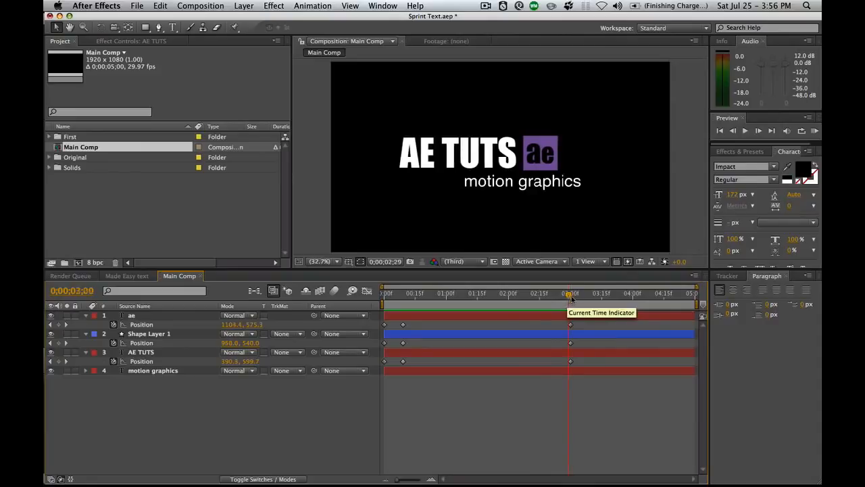
{"action": "left_click", "coordinate": [166, 372]}
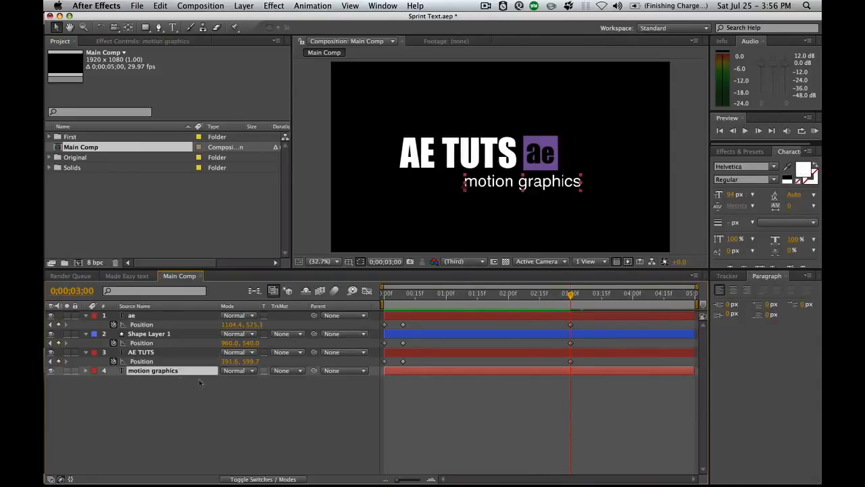
{"action": "key", "text": "p"}
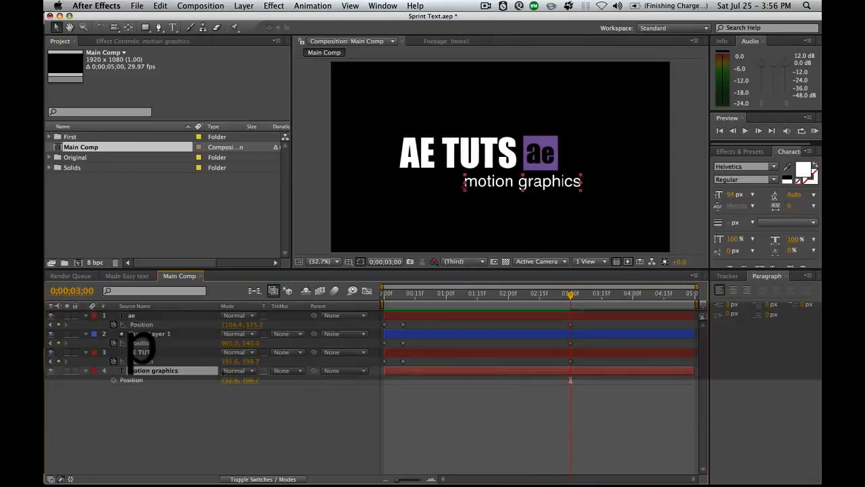
{"action": "left_click", "coordinate": [113, 379]}
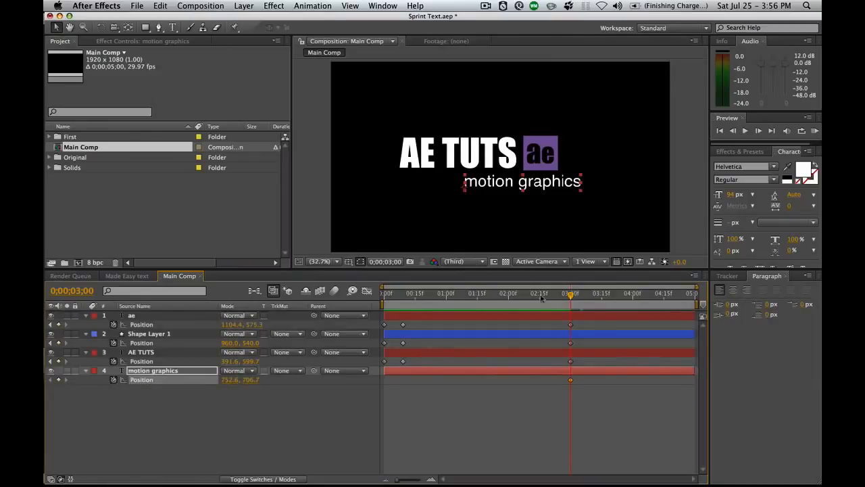
At 0;00;00;22, keyframe "motion graphics" slightly farther right, at about 841.4, 706.7
{"action": "left_click_drag", "start_coordinate": [571, 298], "coordinate": [430, 300]}
{"action": "key", "text": "shift"}
{"action": "left_click_drag", "start_coordinate": [546, 187], "coordinate": [562, 189]}
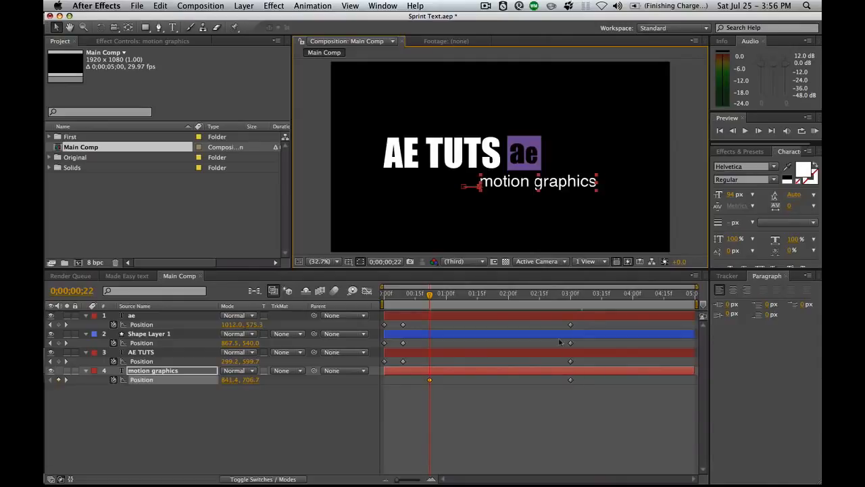
Move the 0;00;03;00 Position keyframe of "motion graphics" to the composition's end at 0;00;05;00 and preview the animation
{"action": "key", "text": "shift"}
{"action": "left_click_drag", "start_coordinate": [570, 379], "coordinate": [692, 380]}
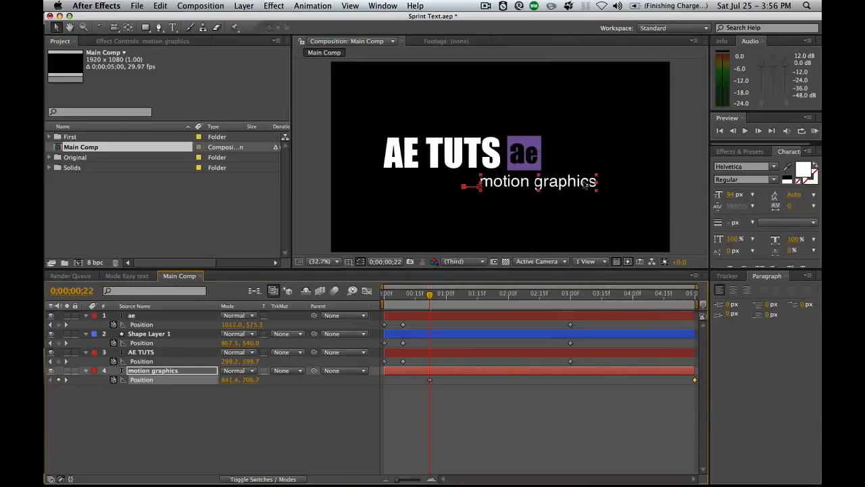
{"action": "key", "text": "KP_0"}
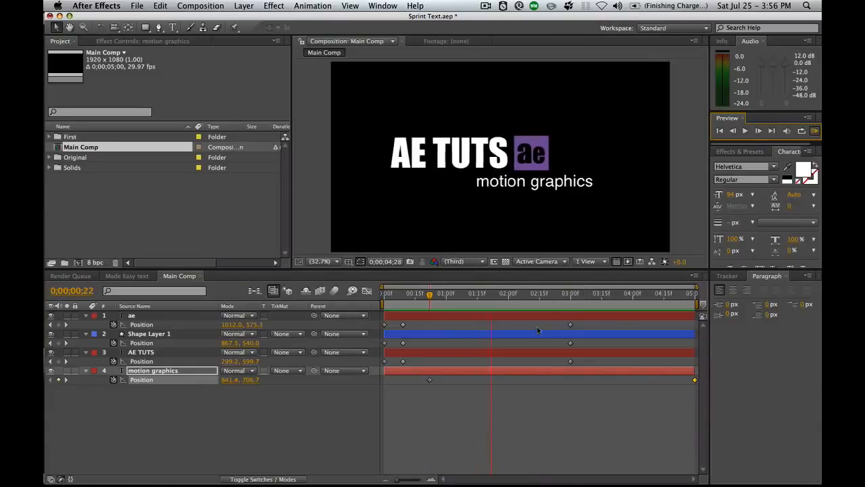
{"action": "key", "text": "KP_0"}
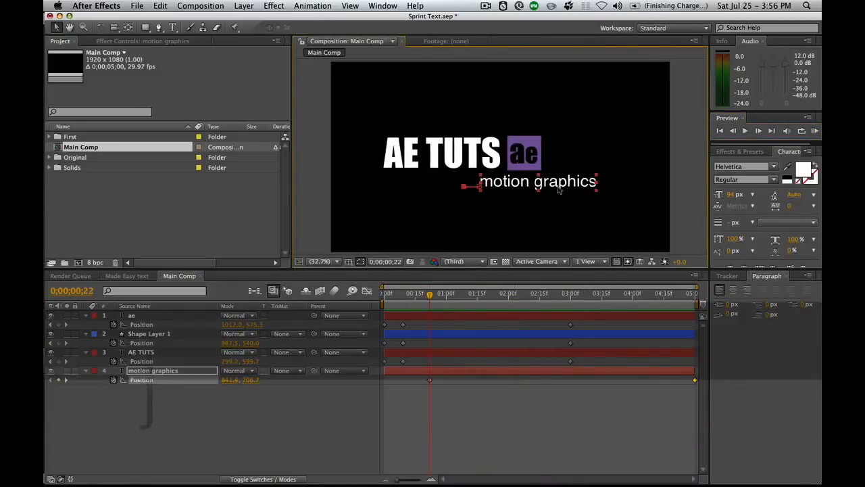
Nudge "motion graphics" a little farther right at its first Position keyframe, 0;00;00;22
{"action": "key", "text": "shift+Right"}
{"action": "key", "text": "shift+Right"}
{"action": "key", "text": "shift+Right"}
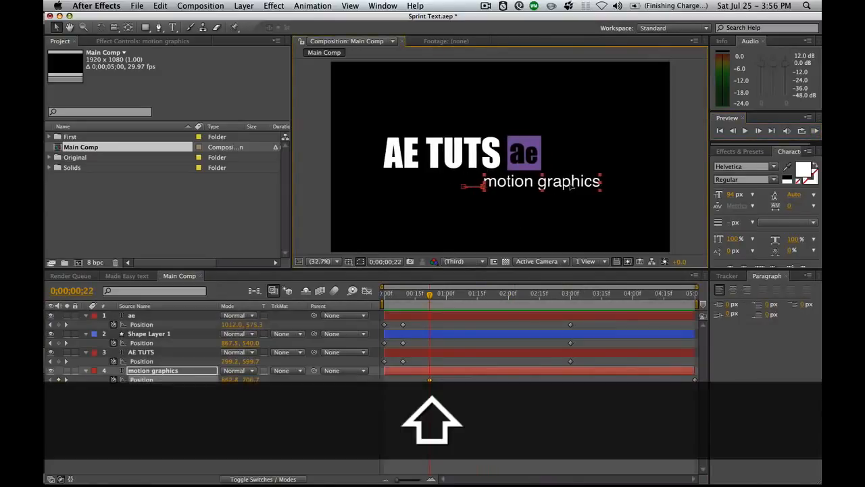
Shift both "motion graphics" Position keyframes so the last falls at 0;00;04;29, and nudge the text left there to X 728.2
{"action": "key", "text": "k"}
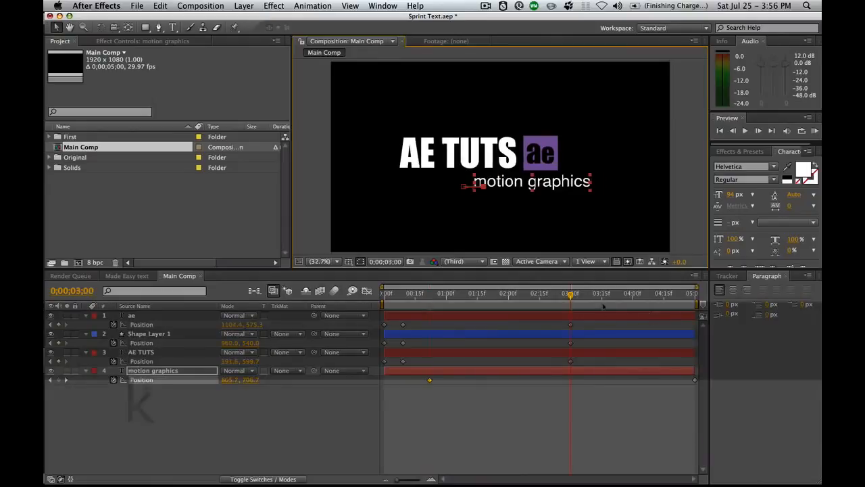
{"action": "key", "text": "k"}
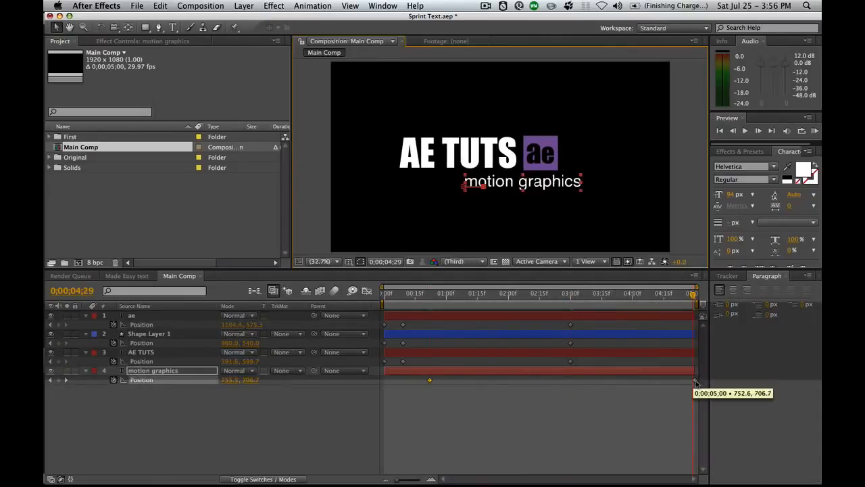
{"action": "left_click", "coordinate": [693, 380], "text": "shift"}
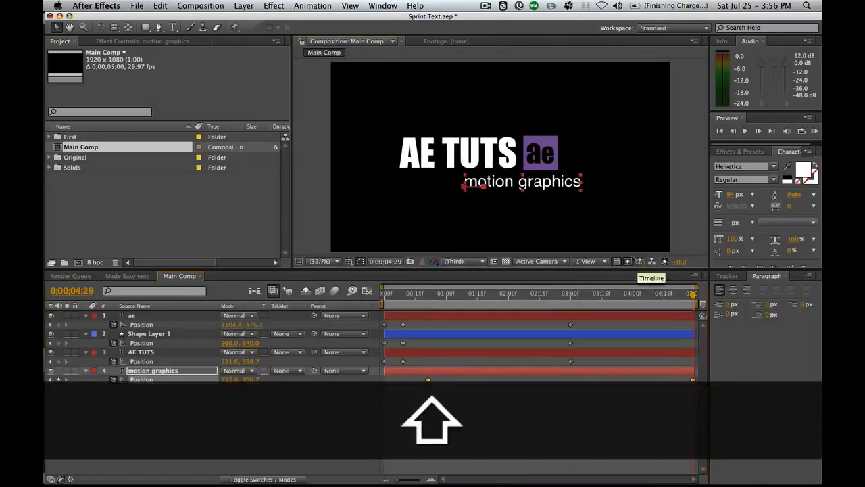
{"action": "key", "text": "shift+Left"}
{"action": "key", "text": "shift+Left"}
{"action": "key", "text": "shift+Left"}
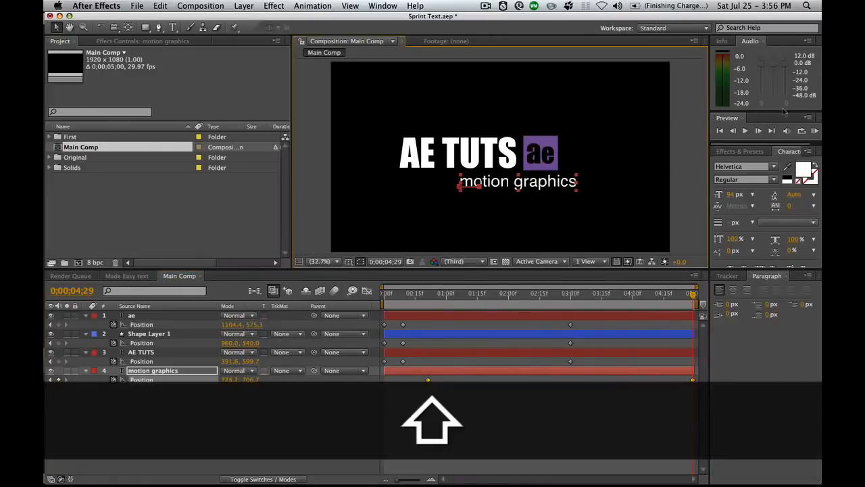
{"action": "left_click", "coordinate": [567, 387]}
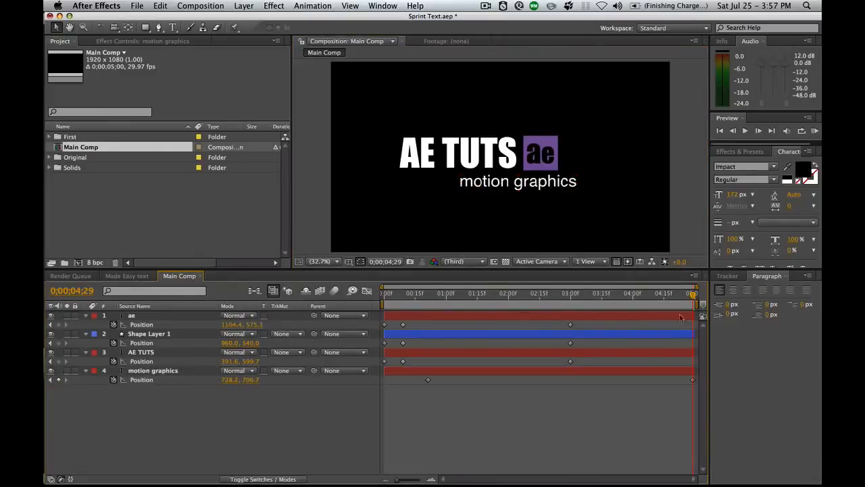
Check the layout at 0;00;03;00 and move the first "motion graphics" Position keyframe earlier, to about 0;00;00;15
{"action": "left_click", "coordinate": [570, 293]}
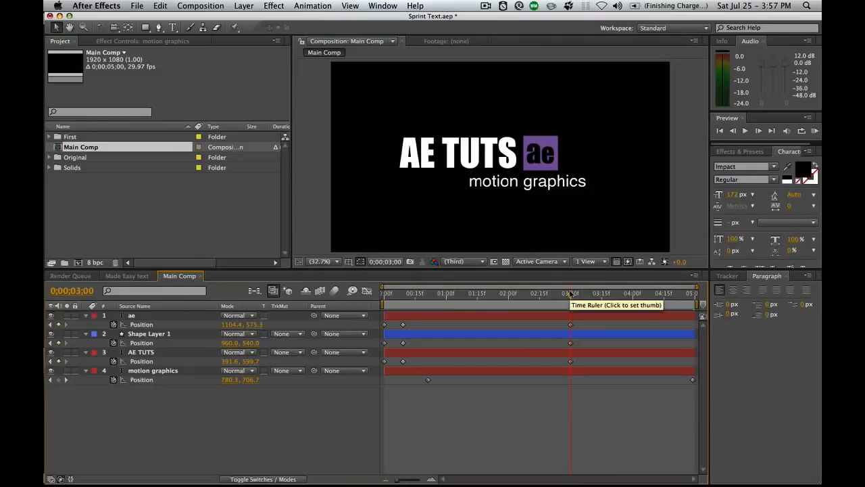
{"action": "left_click", "coordinate": [570, 294]}
{"action": "left_click_drag", "start_coordinate": [428, 379], "coordinate": [415, 381]}
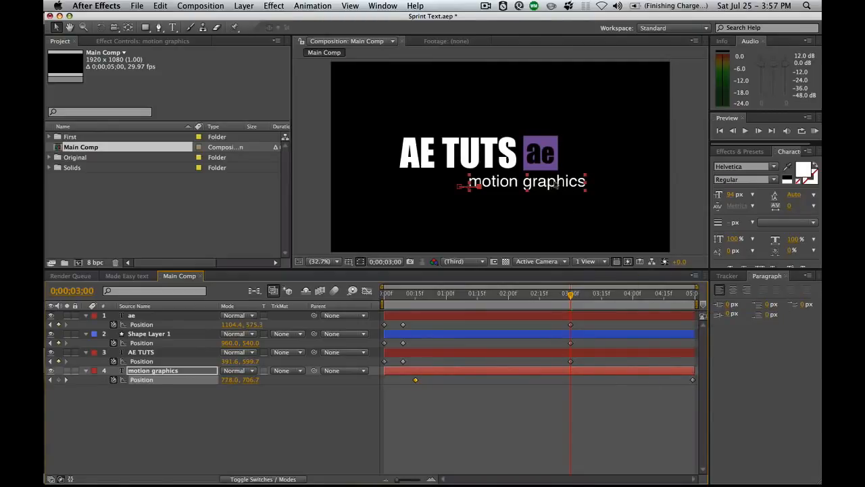
{"action": "left_click", "coordinate": [546, 409]}
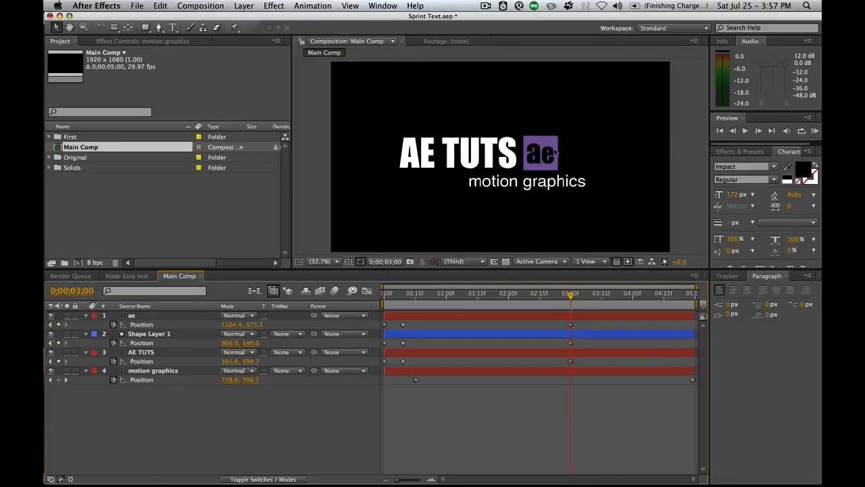
Pre-compose Shape Layer 1 and "ae" into a composition named "Logo", moving all attributes into it
{"action": "left_click", "coordinate": [154, 334]}
{"action": "left_click", "coordinate": [132, 317], "text": "shift"}
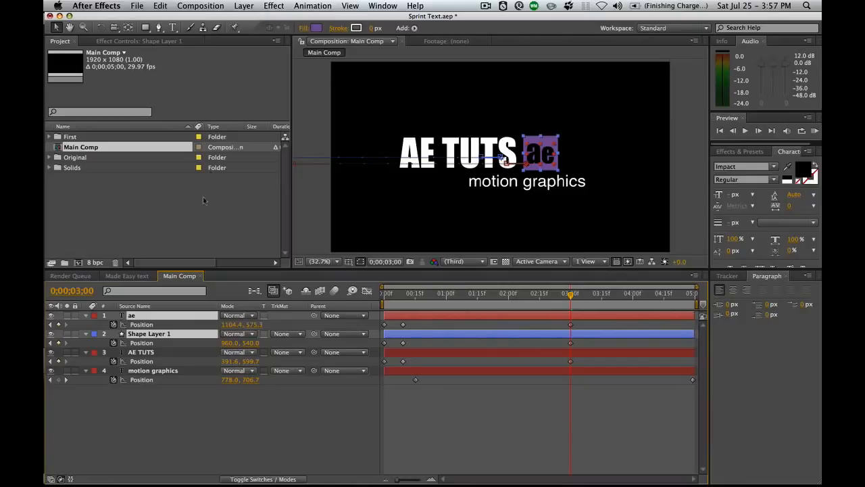
{"action": "left_click", "coordinate": [244, 6]}
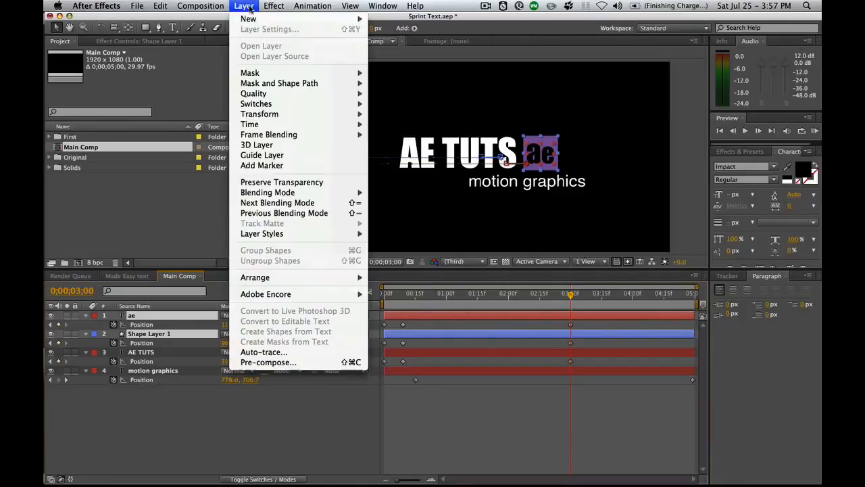
{"action": "left_click", "coordinate": [300, 363]}
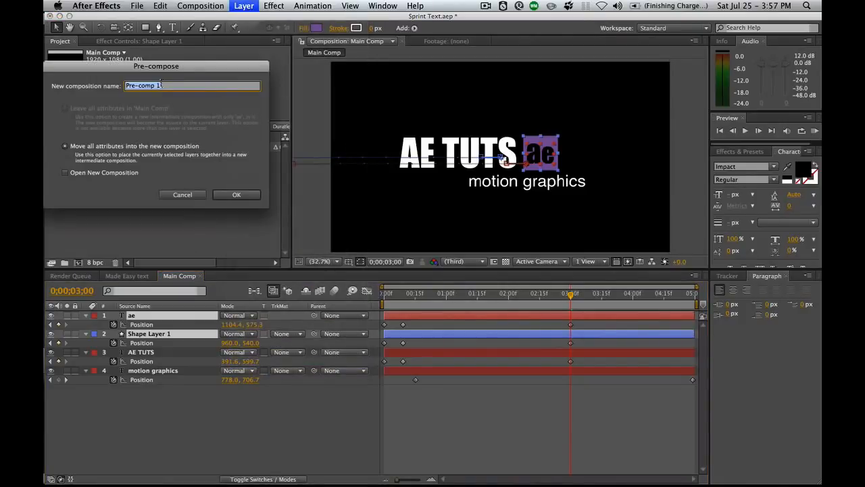
{"action": "type", "text": "Logo"}
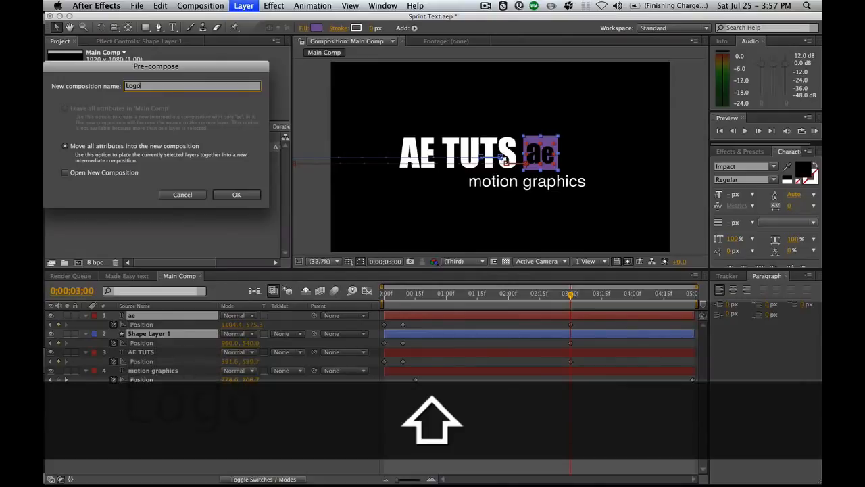
{"action": "left_click", "coordinate": [238, 195]}
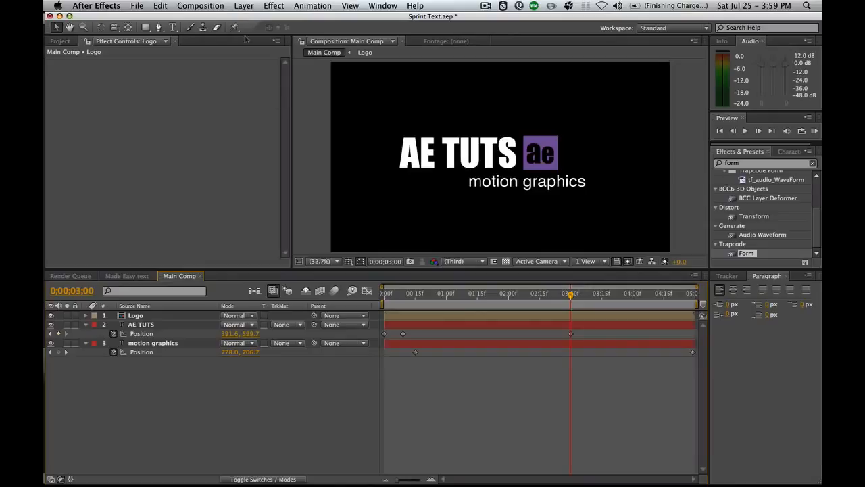
Create a 1920 × 1080 black solid named "Logo Form"
{"action": "left_click", "coordinate": [244, 5]}
{"action": "mouse_move", "coordinate": [267, 20]}
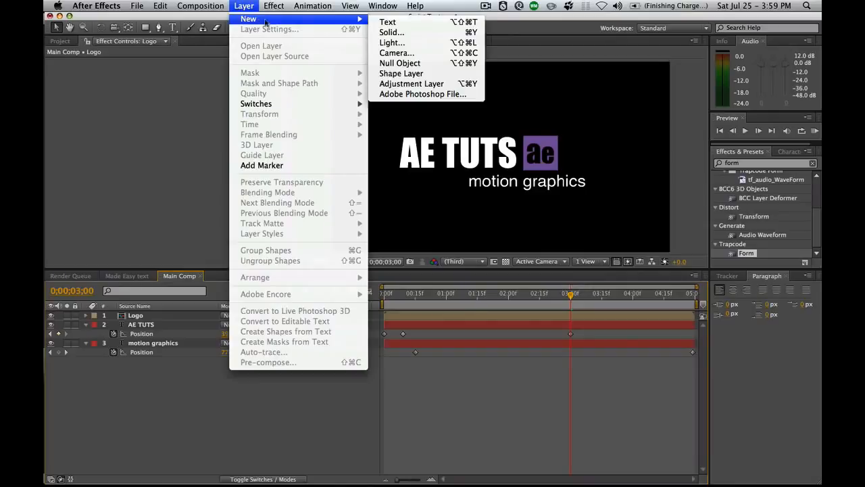
{"action": "left_click", "coordinate": [436, 34]}
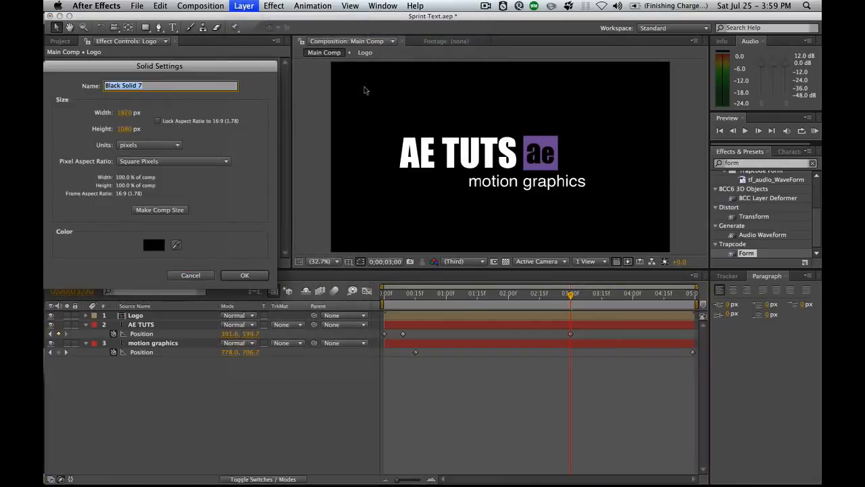
{"action": "type", "text": "Logo Form"}
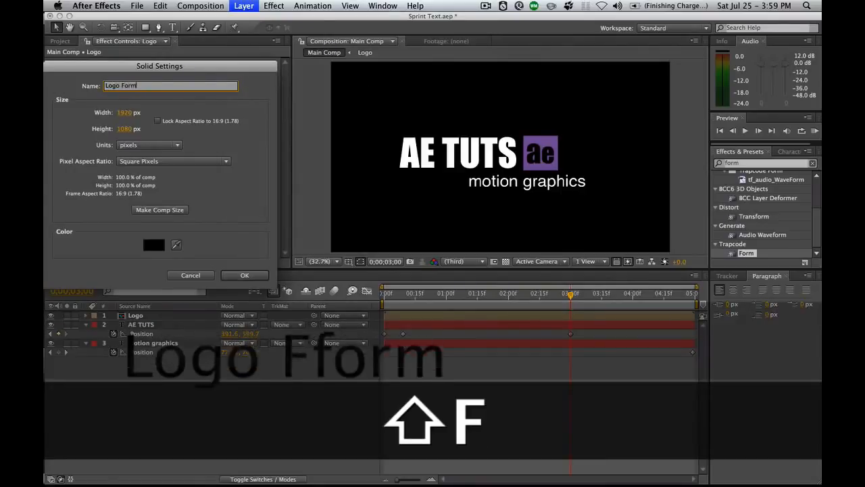
{"action": "key", "text": "Return"}
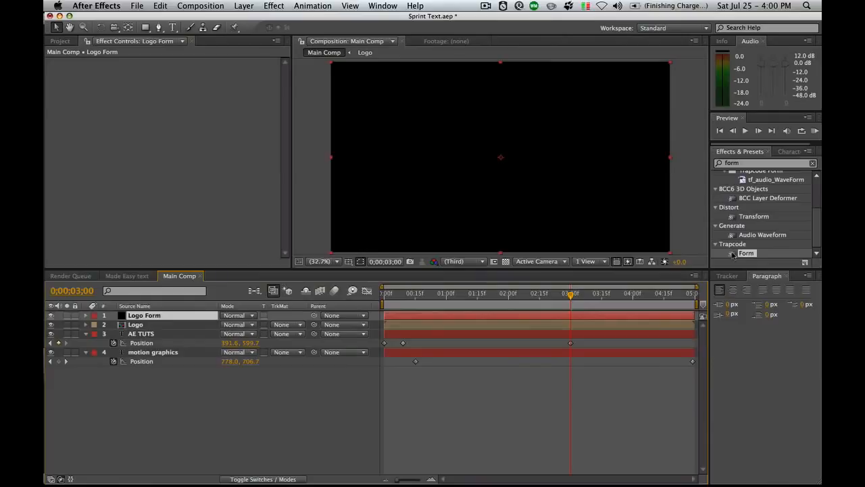
Apply the Trapcode Form effect to the "Logo Form" solid and reveal its Base Form settings
{"action": "left_click_drag", "start_coordinate": [734, 256], "coordinate": [109, 180]}
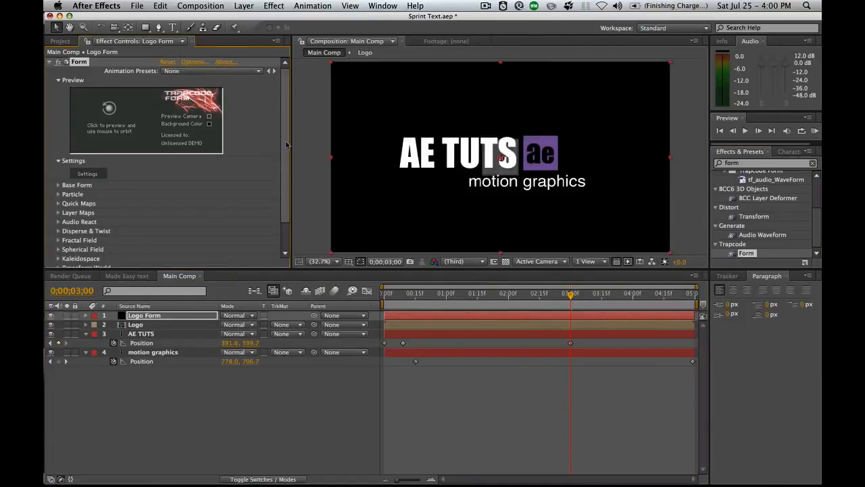
{"action": "scroll", "coordinate": [288, 147], "scroll_direction": "down", "scroll_amount": 3}
{"action": "left_click", "coordinate": [58, 152]}
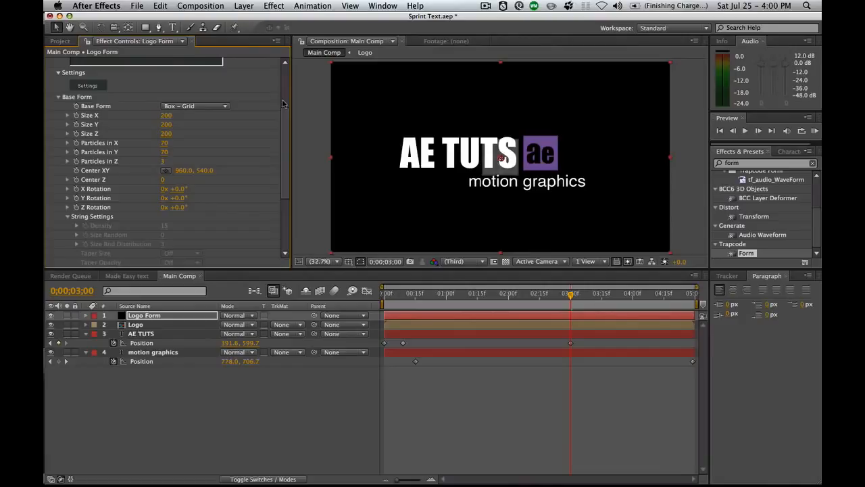
Check the main composition's dimensions and set Form's Base Form Size X to 1920, Size Y to 1080 and Size Z to 1
{"action": "key", "text": "super"}
{"action": "key", "text": "super+k"}
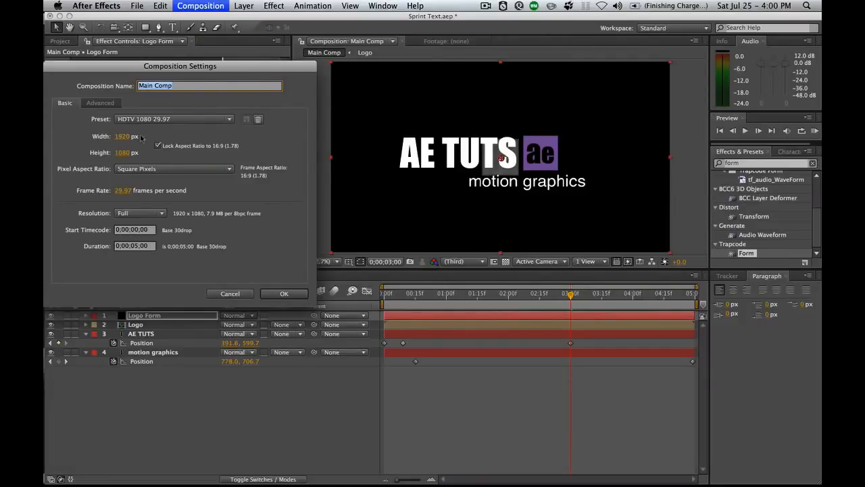
{"action": "left_click_drag", "start_coordinate": [170, 66], "coordinate": [308, 51]}
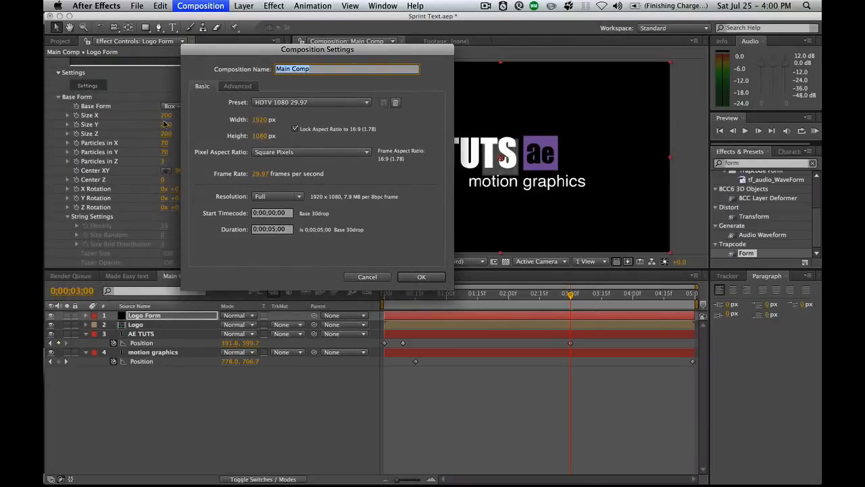
{"action": "left_click", "coordinate": [368, 277]}
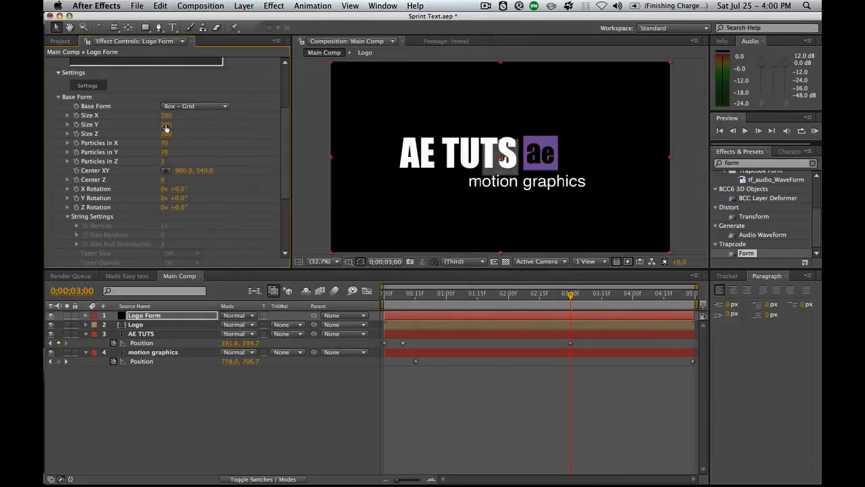
{"action": "left_click", "coordinate": [166, 115]}
{"action": "type", "text": "1920"}
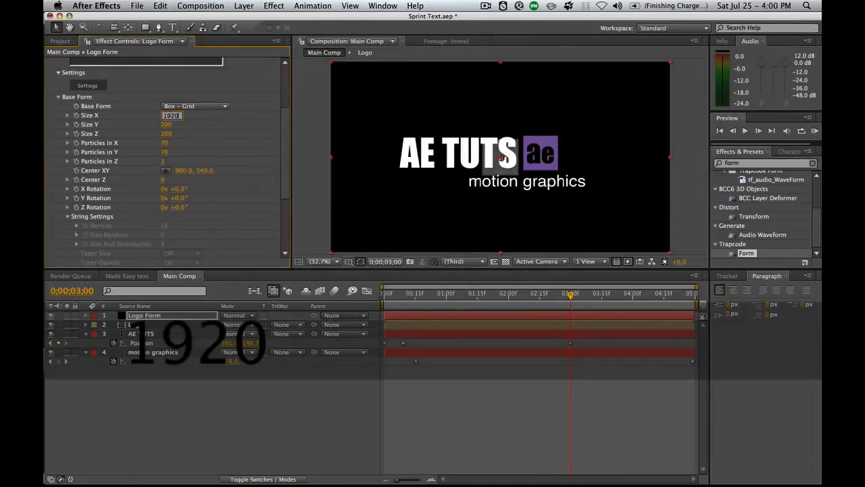
{"action": "key", "text": "Tab"}
{"action": "type", "text": "1080"}
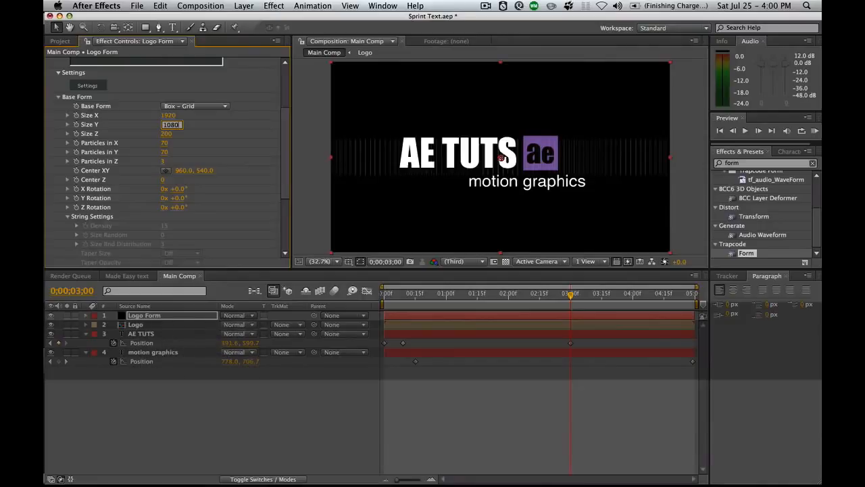
{"action": "key", "text": "Tab"}
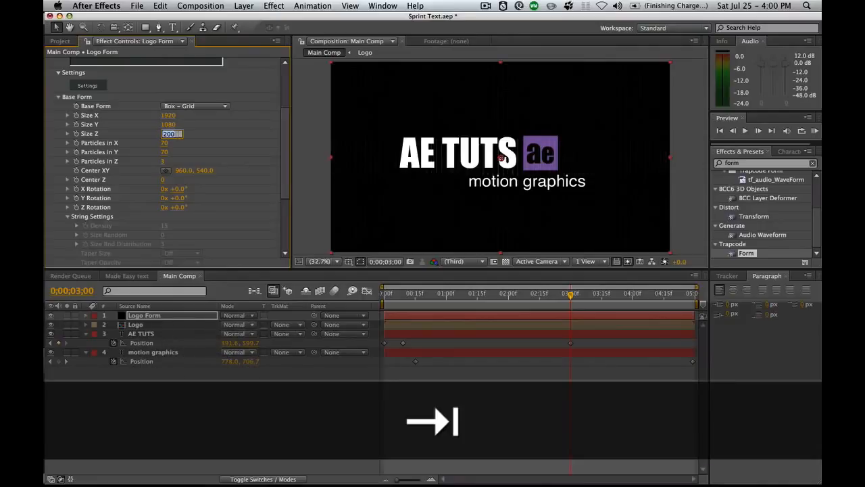
{"action": "type", "text": "1"}
{"action": "key", "text": "Return"}
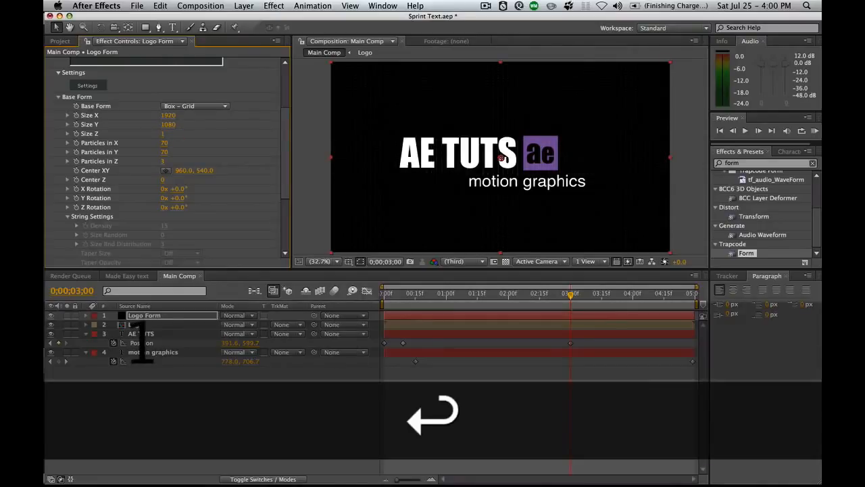
Set Form's Base Form particle counts to 1920 in X, 1080 in Y and 1 in Z
{"action": "left_click", "coordinate": [165, 143]}
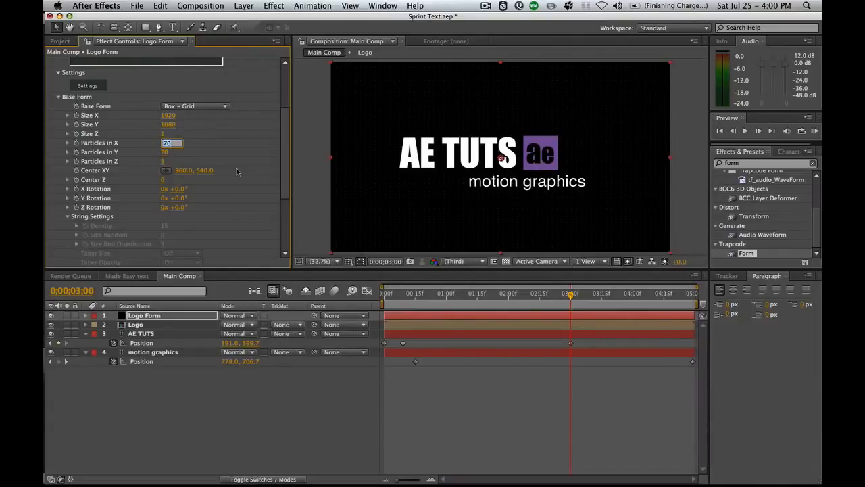
{"action": "type", "text": "1920"}
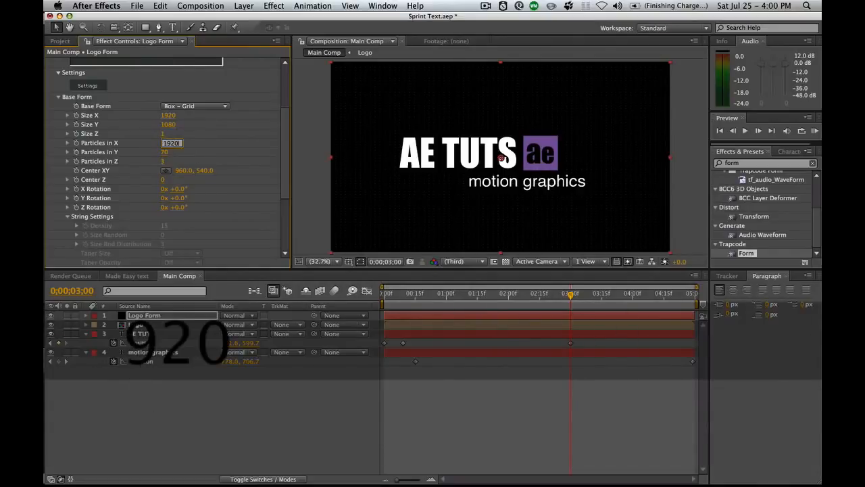
{"action": "key", "text": "Tab"}
{"action": "type", "text": "1080"}
{"action": "key", "text": "Tab"}
{"action": "type", "text": "1"}
{"action": "key", "text": "Return"}
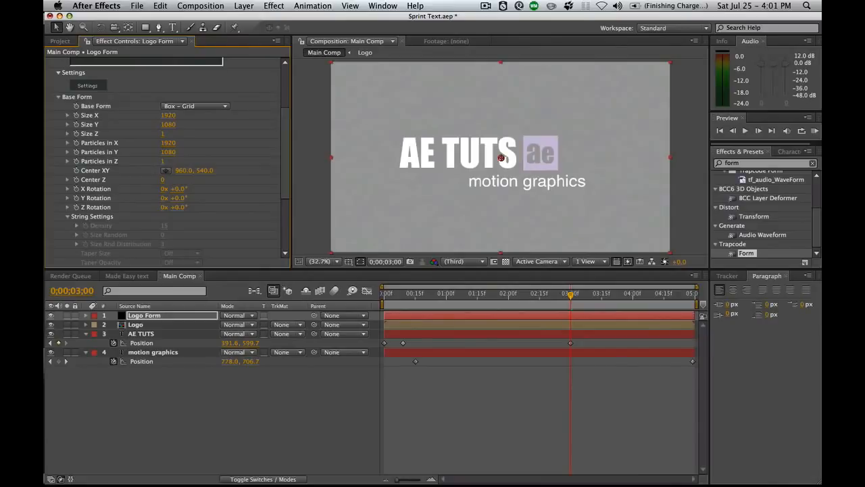
Review Form's Particle settings and assign the Logo layer as the Color and Alpha layer map
{"action": "scroll", "coordinate": [286, 164], "scroll_direction": "down", "scroll_amount": 5}
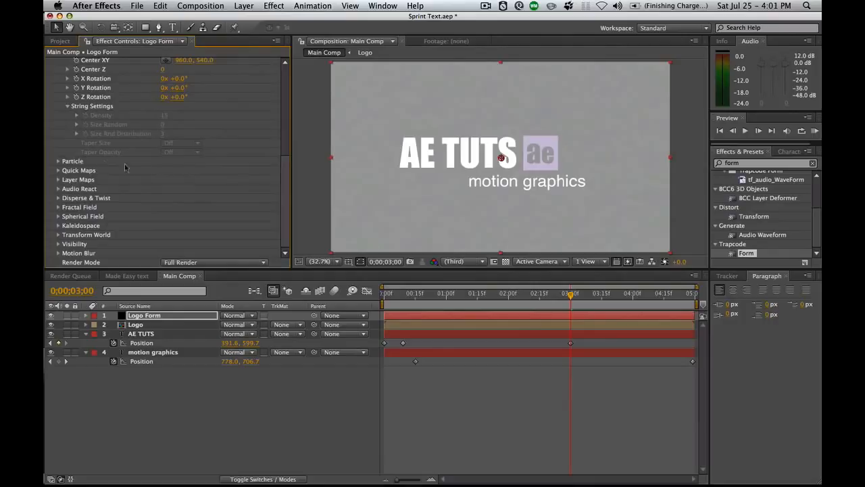
{"action": "left_click", "coordinate": [58, 162]}
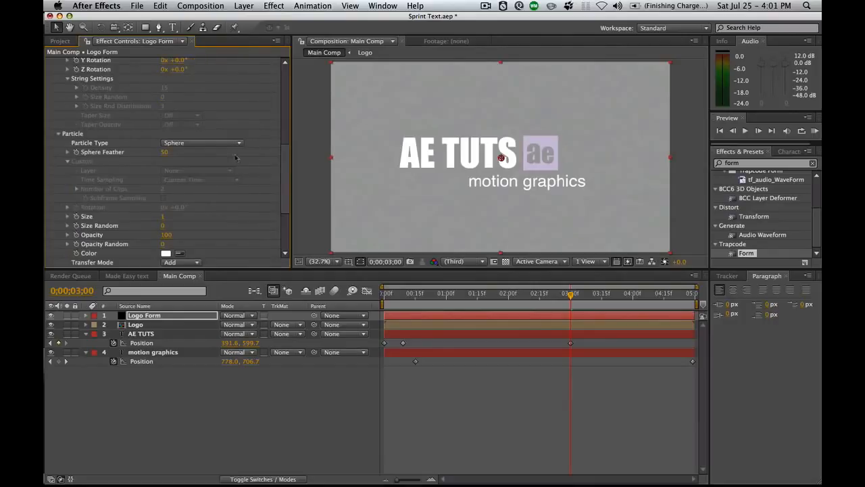
{"action": "left_click", "coordinate": [214, 143]}
{"action": "left_click", "coordinate": [214, 143]}
{"action": "scroll", "coordinate": [286, 194], "scroll_direction": "down", "scroll_amount": 5}
{"action": "left_click_drag", "start_coordinate": [286, 190], "coordinate": [286, 192]}
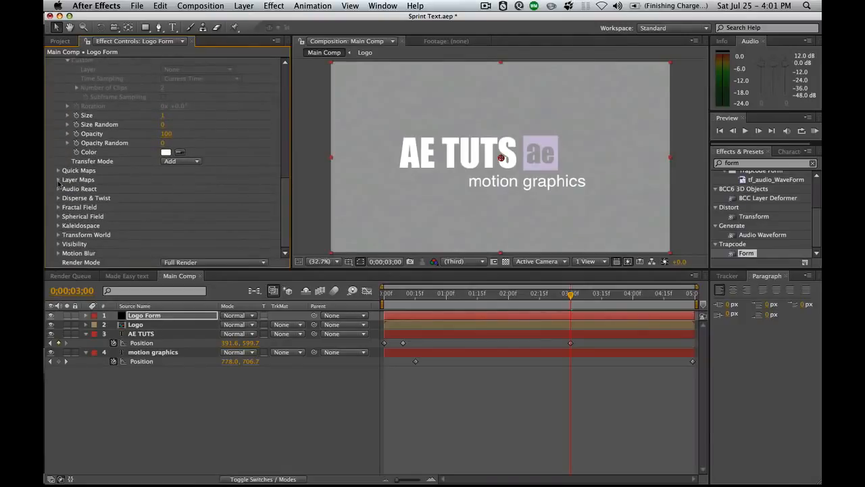
{"action": "left_click", "coordinate": [58, 179]}
{"action": "scroll", "coordinate": [257, 135], "scroll_direction": "down", "scroll_amount": 4}
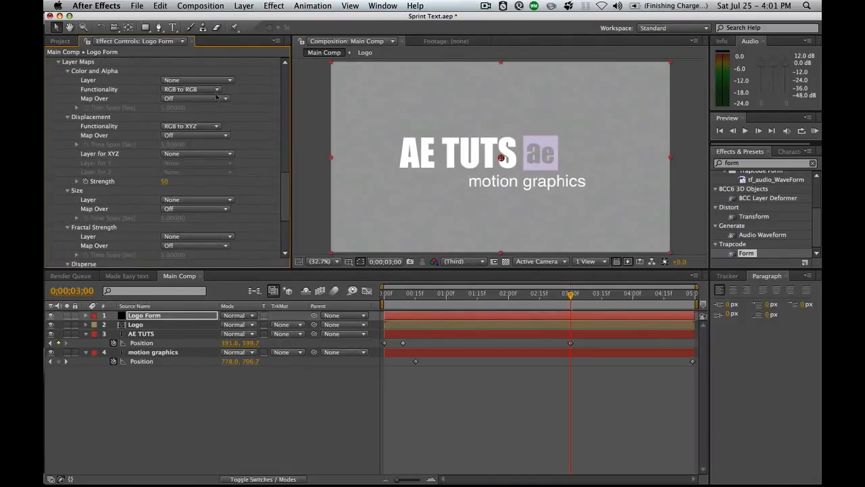
{"action": "left_click", "coordinate": [230, 81]}
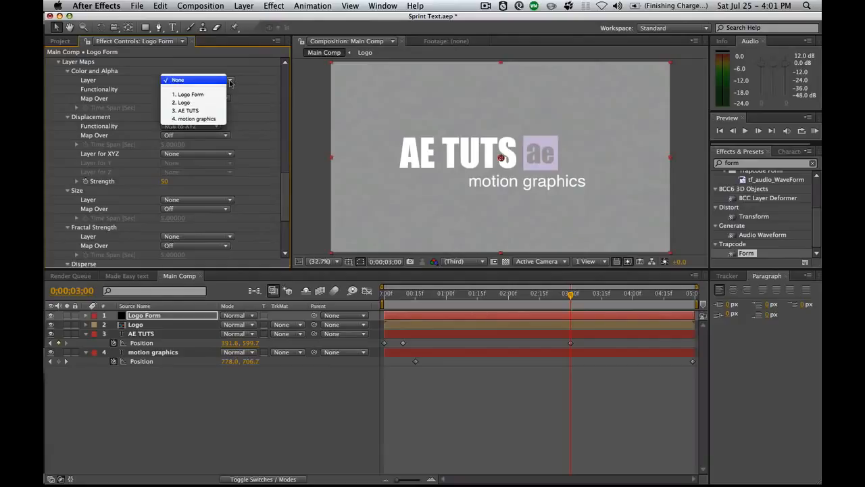
{"action": "left_click", "coordinate": [195, 104]}
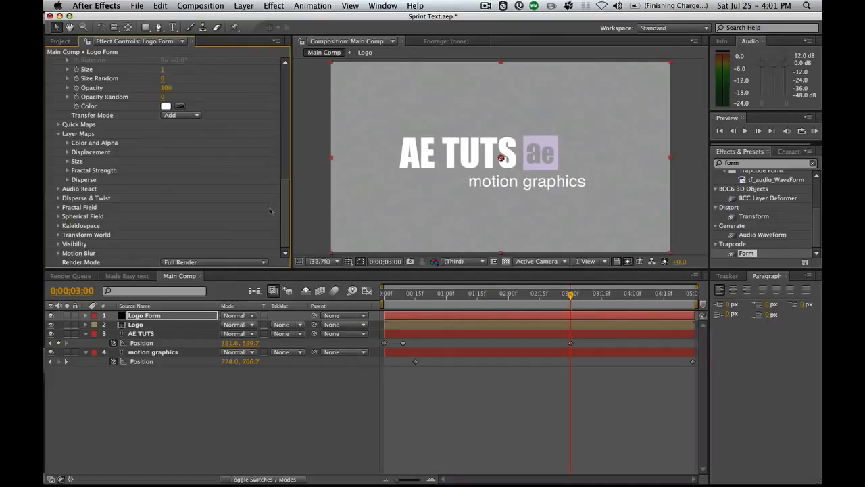
Set the Color and Alpha map's Functionality to RGBA to RGBA and its Map Over to XY
{"action": "left_click", "coordinate": [68, 143]}
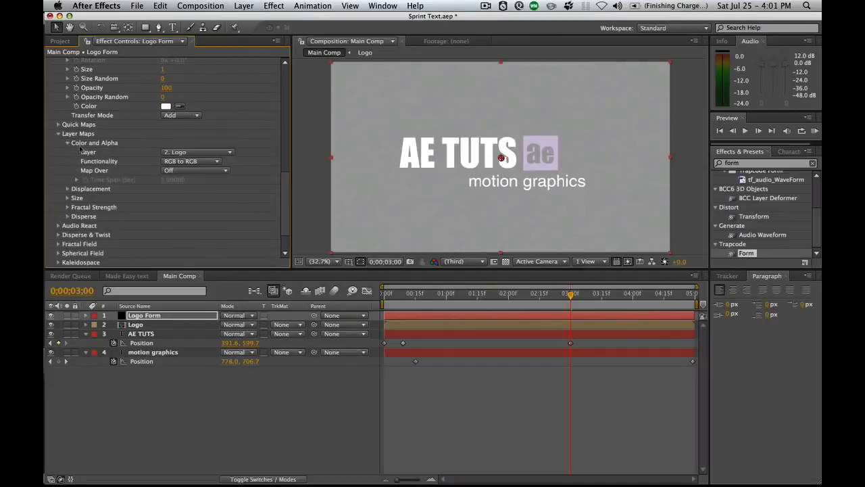
{"action": "left_click", "coordinate": [218, 162]}
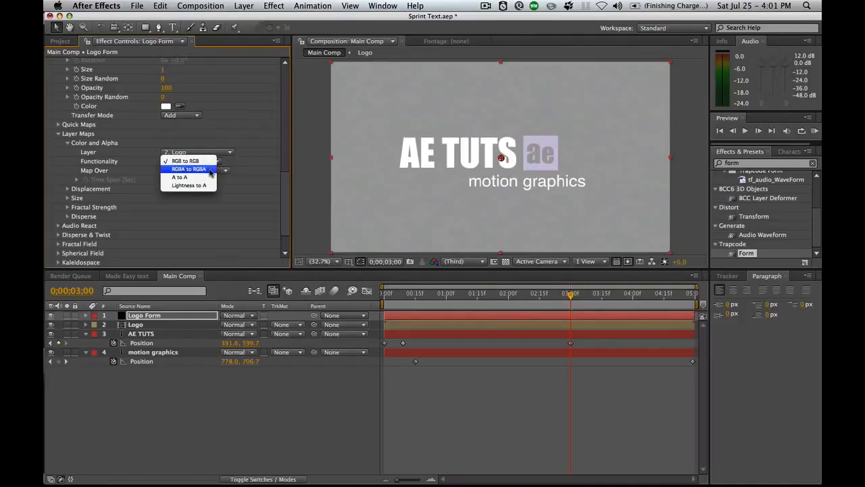
{"action": "left_click", "coordinate": [188, 170]}
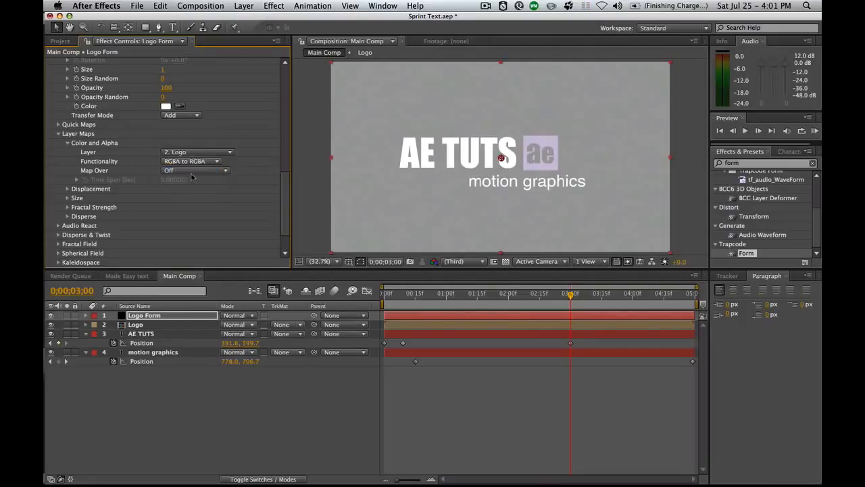
{"action": "left_click", "coordinate": [226, 172]}
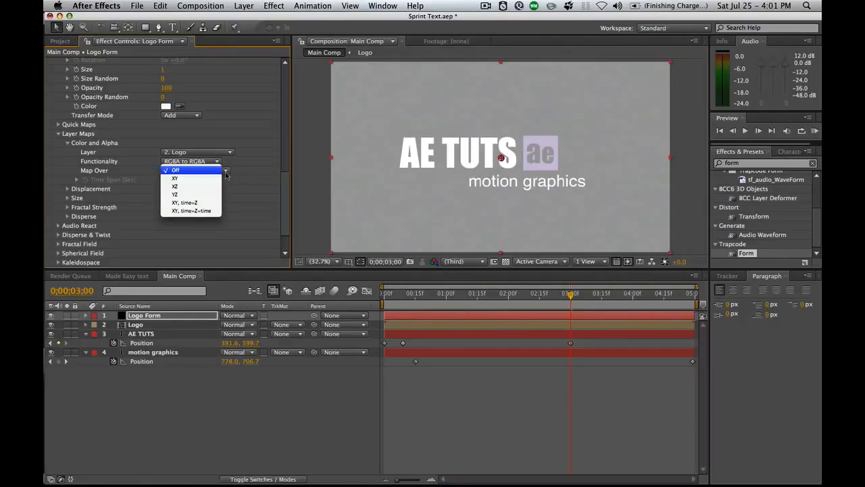
{"action": "left_click", "coordinate": [179, 179]}
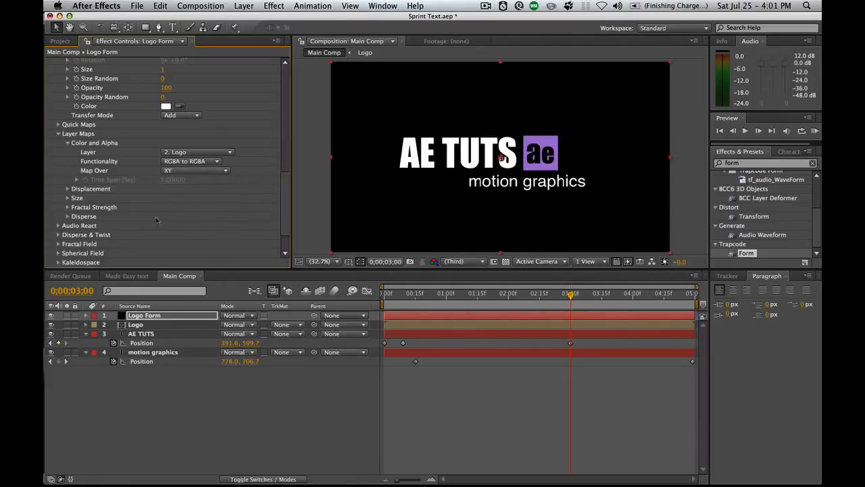
Hide the original Logo layer, scrub the timeline to check the particle logo's motion, and return to 0;00;03;00
{"action": "left_click", "coordinate": [51, 325]}
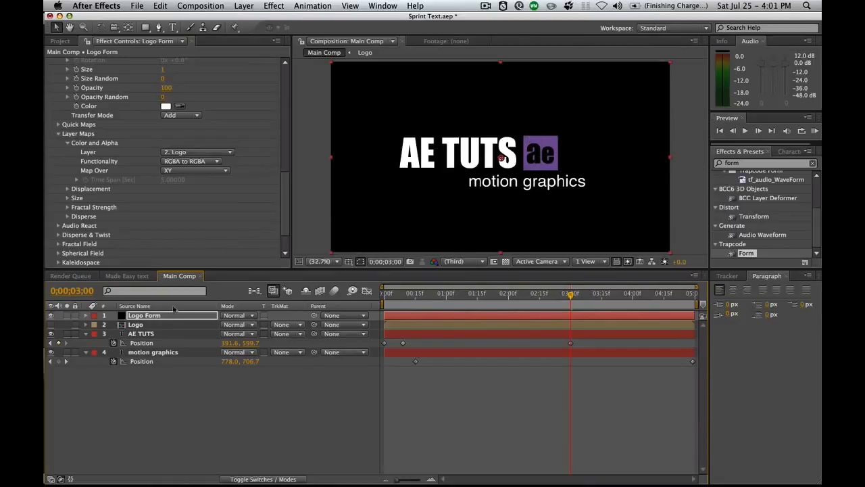
{"action": "left_click", "coordinate": [438, 293]}
{"action": "left_click_drag", "start_coordinate": [445, 295], "coordinate": [469, 295]}
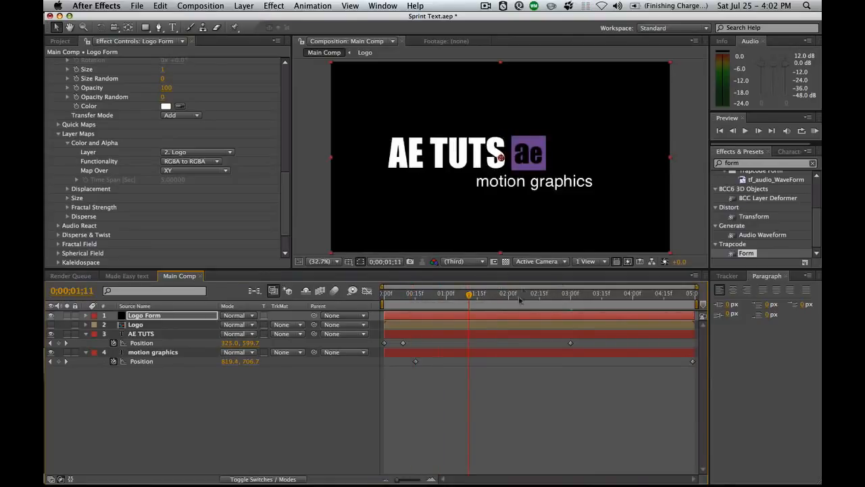
{"action": "left_click", "coordinate": [570, 294]}
{"action": "key", "text": "Page_Down"}
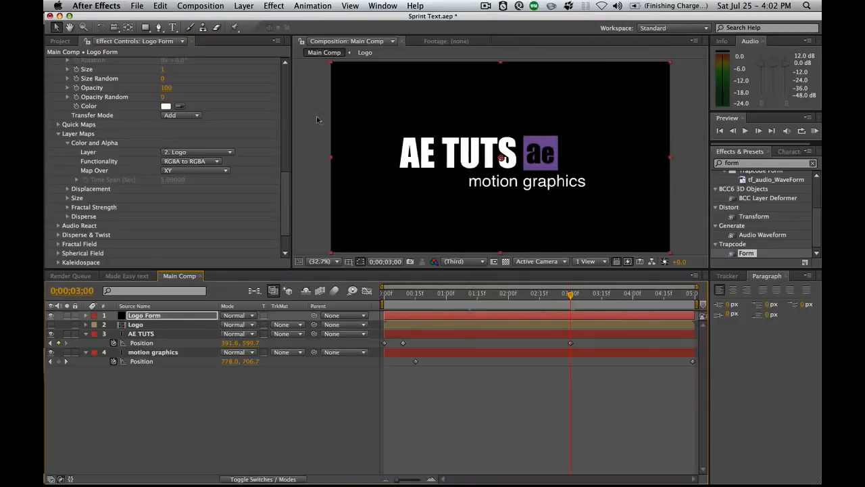
Collapse Form's Base Form, Particle and Layer Maps groups and enlarge the effect settings and composition viewing areas
{"action": "scroll", "coordinate": [163, 157], "scroll_direction": "up", "scroll_amount": 10}
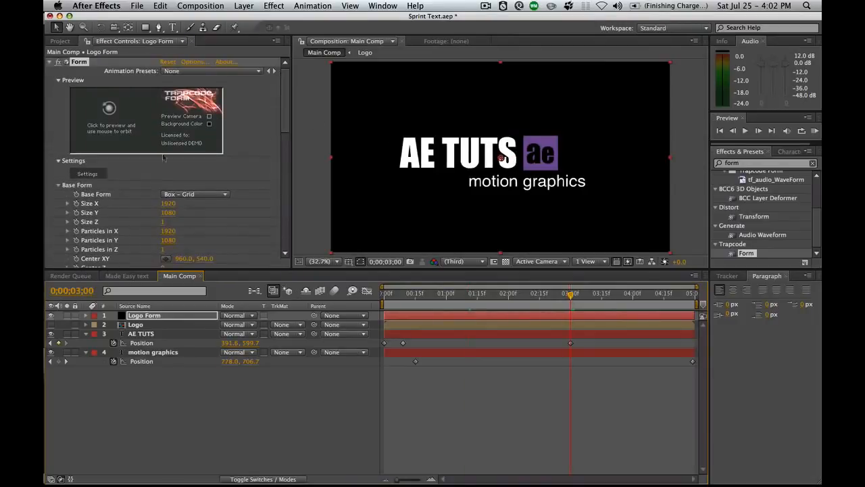
{"action": "left_click", "coordinate": [58, 185]}
{"action": "left_click", "coordinate": [59, 195]}
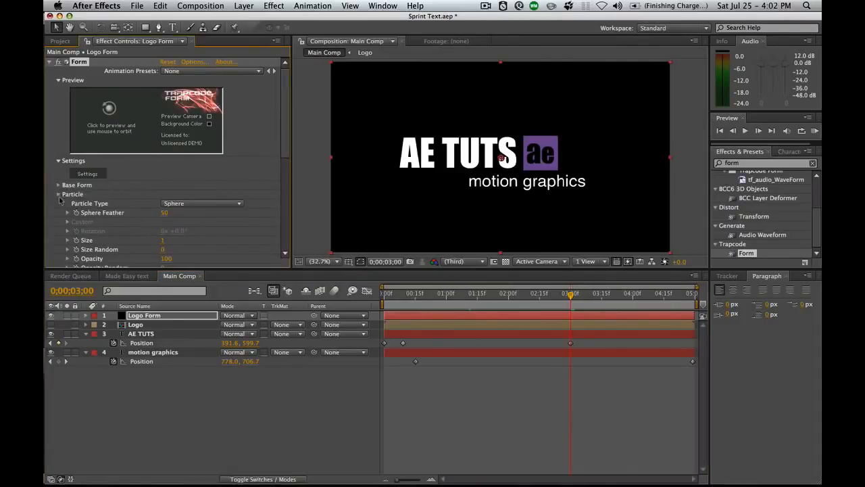
{"action": "left_click", "coordinate": [58, 195]}
{"action": "scroll", "coordinate": [75, 135], "scroll_direction": "down", "scroll_amount": 5}
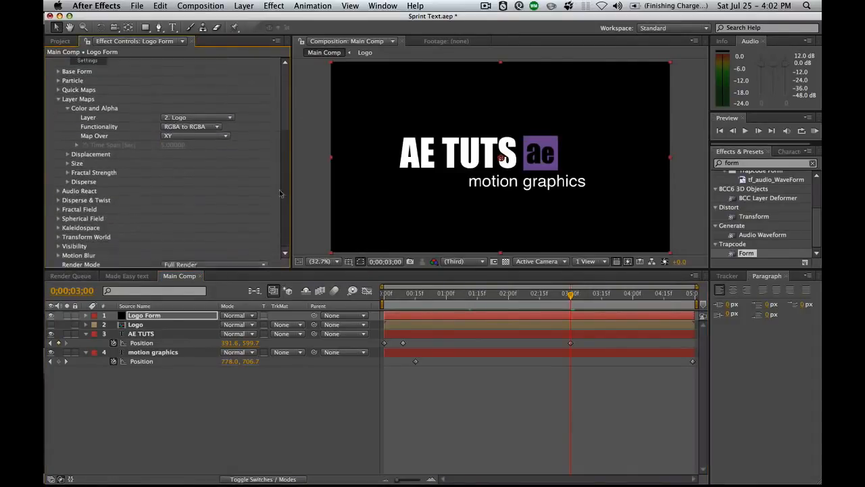
{"action": "left_click", "coordinate": [58, 97]}
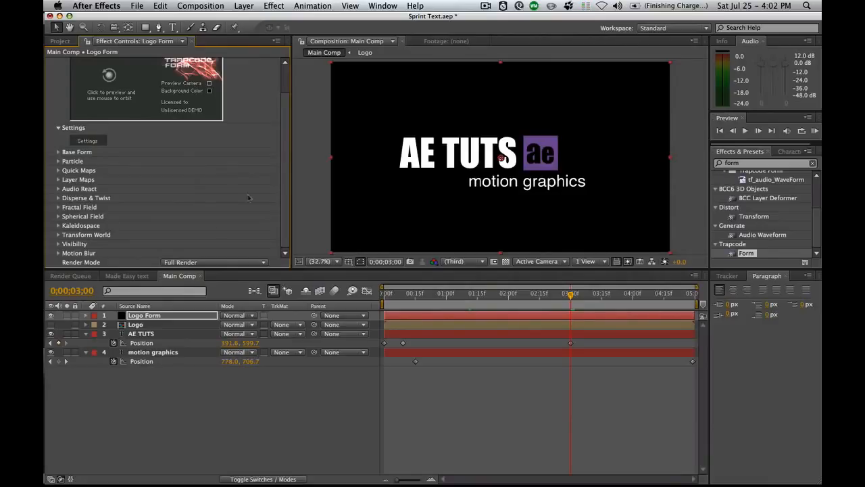
{"action": "left_click_drag", "start_coordinate": [257, 273], "coordinate": [269, 345]}
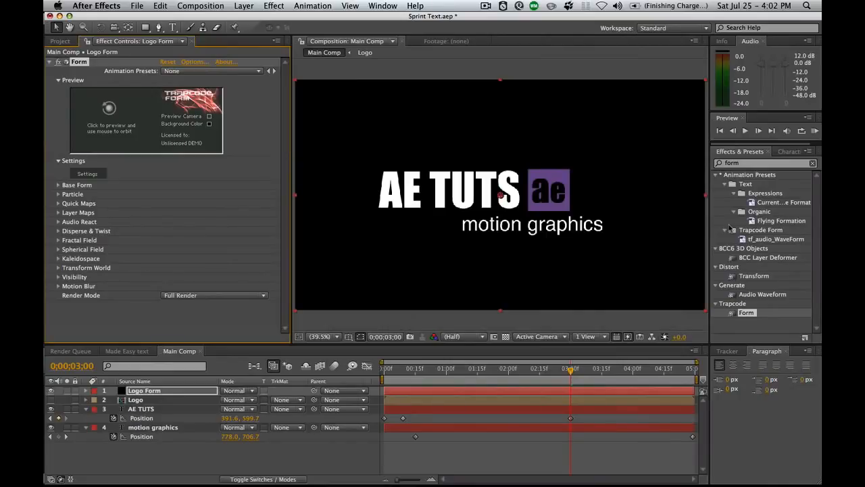
{"action": "left_click_drag", "start_coordinate": [709, 228], "coordinate": [749, 230]}
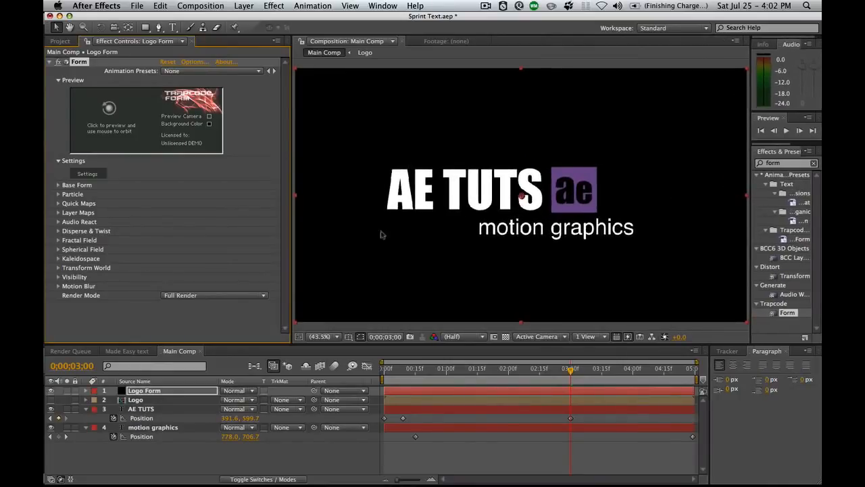
{"action": "left_click", "coordinate": [59, 248]}
{"action": "scroll", "coordinate": [67, 255], "scroll_direction": "down", "scroll_amount": 2}
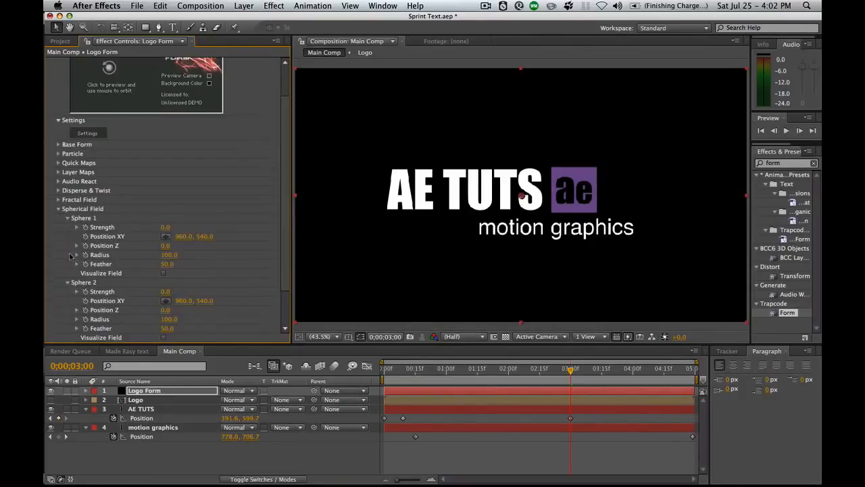
{"action": "left_click", "coordinate": [58, 209]}
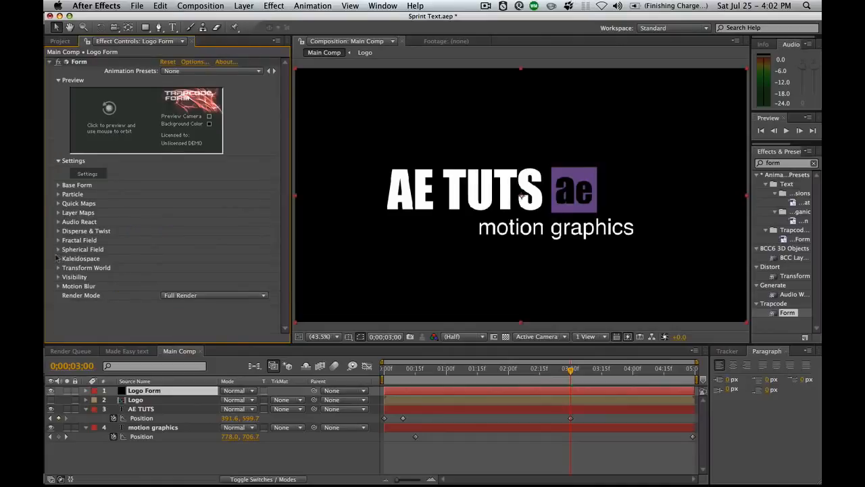
Set Form's Fractal Field Displace to 149 and Affect Size to 2
{"action": "left_click", "coordinate": [58, 240]}
{"action": "scroll", "coordinate": [62, 245], "scroll_direction": "down", "scroll_amount": 3}
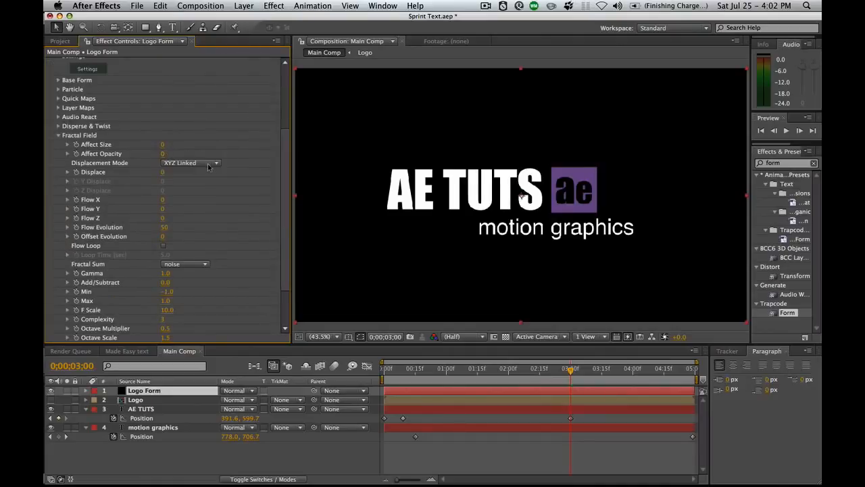
{"action": "left_click_drag", "start_coordinate": [162, 172], "coordinate": [172, 172]}
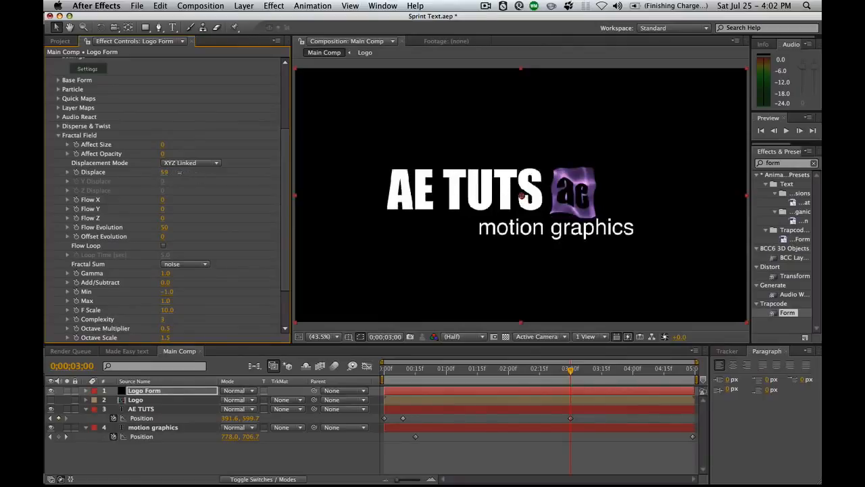
{"action": "left_click_drag", "start_coordinate": [200, 173], "coordinate": [202, 173]}
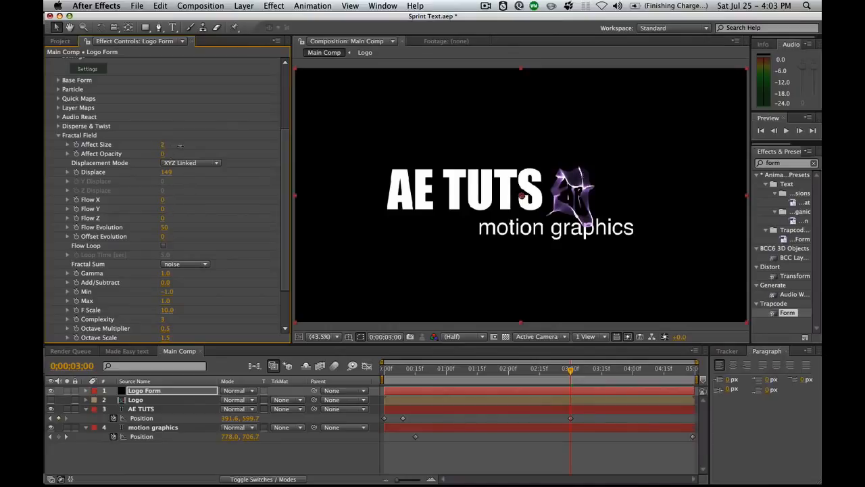
{"action": "left_click_drag", "start_coordinate": [181, 145], "coordinate": [181, 145]}
{"action": "key", "text": "ctrl+z"}
{"action": "scroll", "coordinate": [260, 175], "scroll_direction": "up", "scroll_amount": 1}
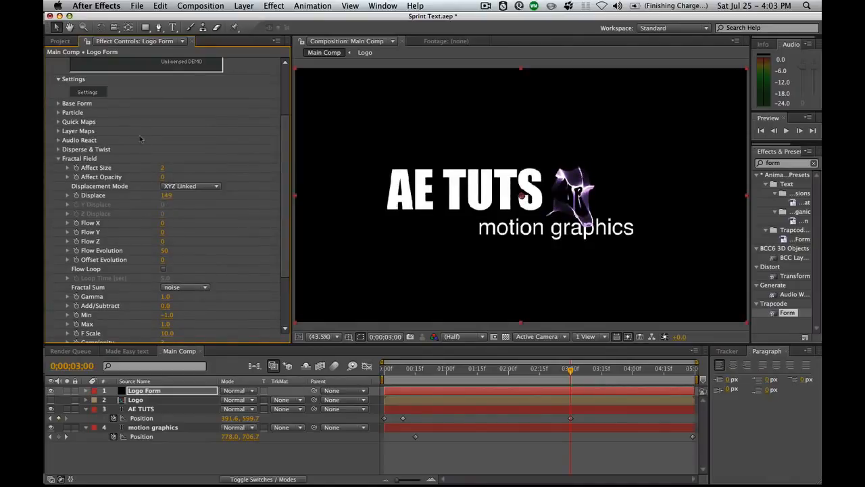
Position Spherical Field's Sphere 1 over the centre of the ae logo, at about 1165.8, 531.2
{"action": "scroll", "coordinate": [169, 202], "scroll_direction": "down", "scroll_amount": 3}
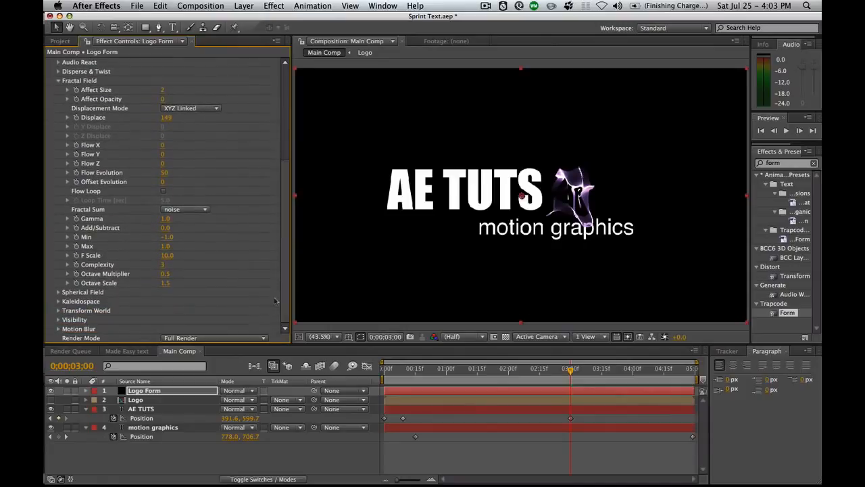
{"action": "left_click", "coordinate": [58, 292]}
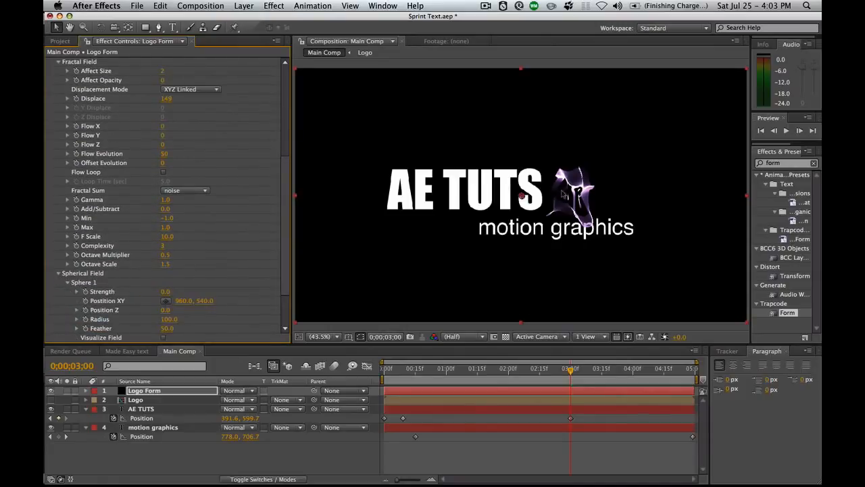
{"action": "left_click", "coordinate": [166, 300]}
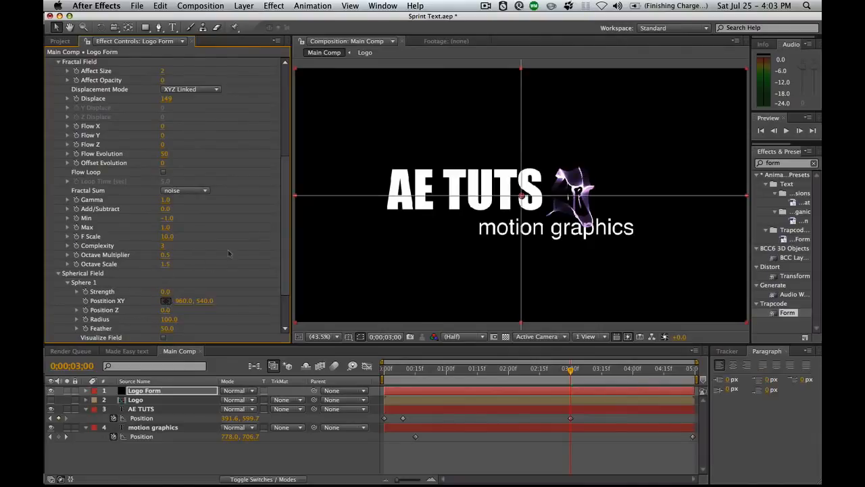
{"action": "left_click", "coordinate": [575, 194]}
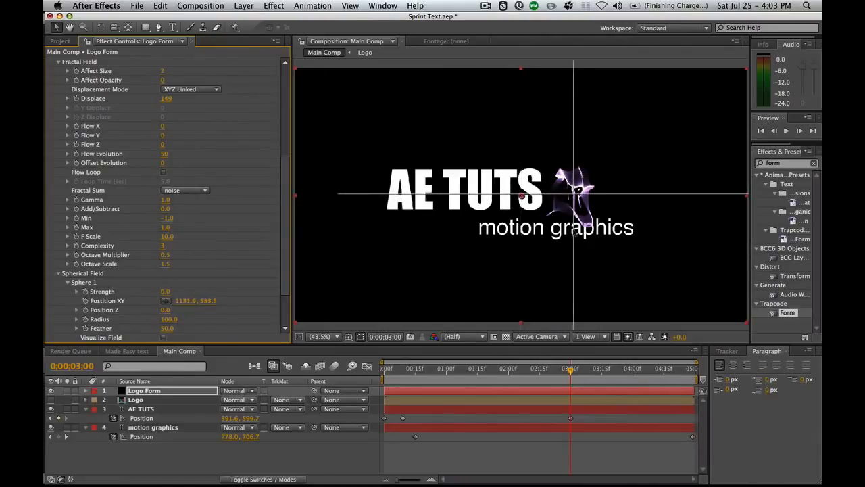
{"action": "left_click_drag", "start_coordinate": [575, 195], "coordinate": [571, 202]}
Raise the Strength of Spherical Field's Sphere 1 to 80
{"action": "left_click_drag", "start_coordinate": [163, 296], "coordinate": [174, 291]}
{"action": "left_click_drag", "start_coordinate": [189, 291], "coordinate": [206, 290]}
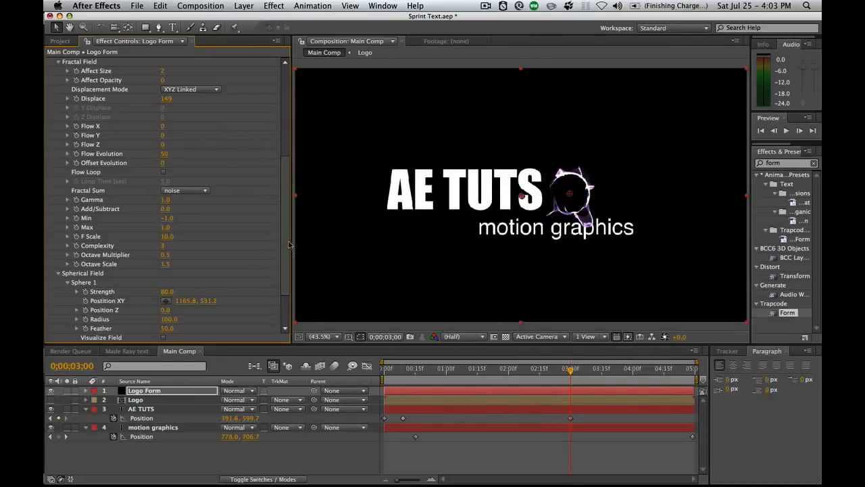
{"action": "scroll", "coordinate": [283, 244], "scroll_direction": "down", "scroll_amount": 3}
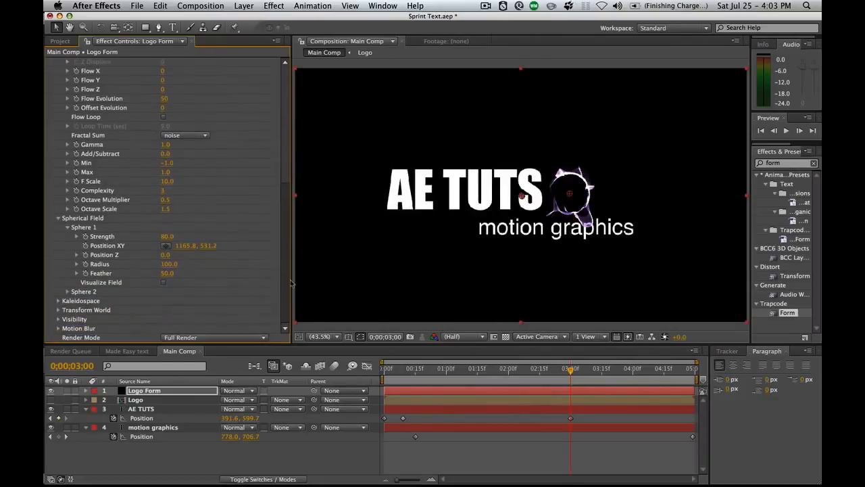
Set Form's Transform World Scale to 150 and Offset X to -60
{"action": "left_click", "coordinate": [59, 309]}
{"action": "scroll", "coordinate": [284, 215], "scroll_direction": "down", "scroll_amount": 3}
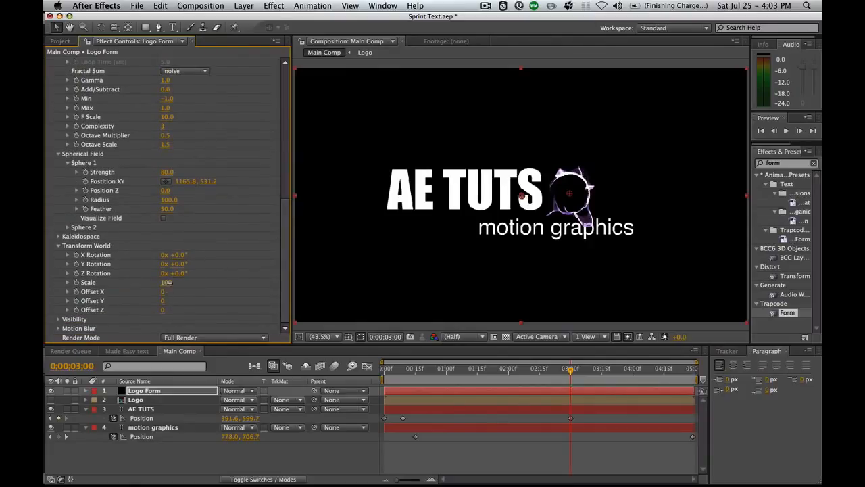
{"action": "left_click_drag", "start_coordinate": [183, 283], "coordinate": [187, 282]}
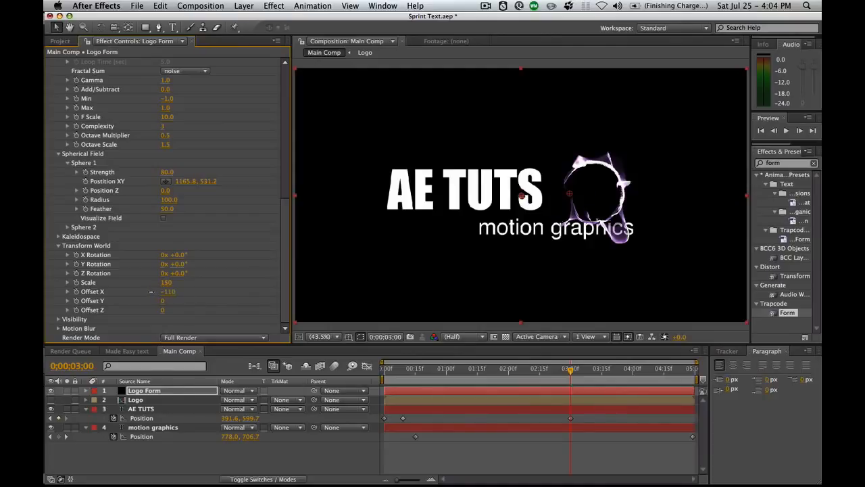
{"action": "left_click_drag", "start_coordinate": [151, 291], "coordinate": [159, 292]}
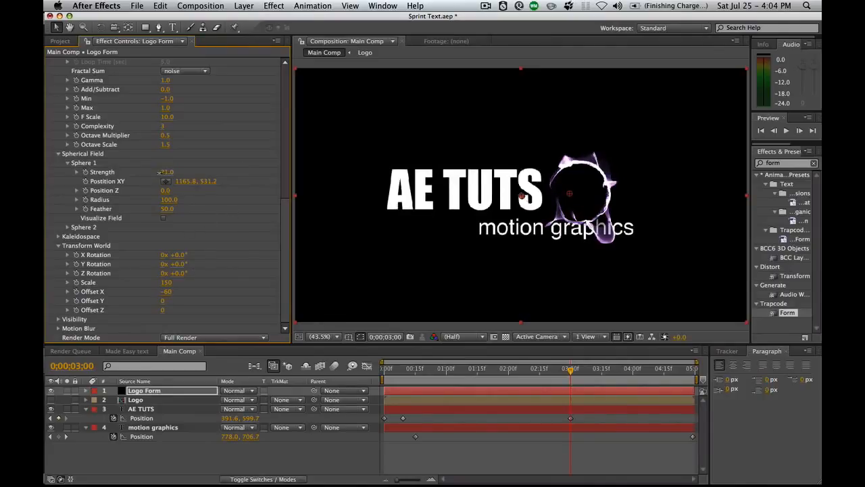
Set Spherical Field's Sphere 1 Strength to 56 and Feather to 71
{"action": "left_click_drag", "start_coordinate": [156, 172], "coordinate": [152, 172]}
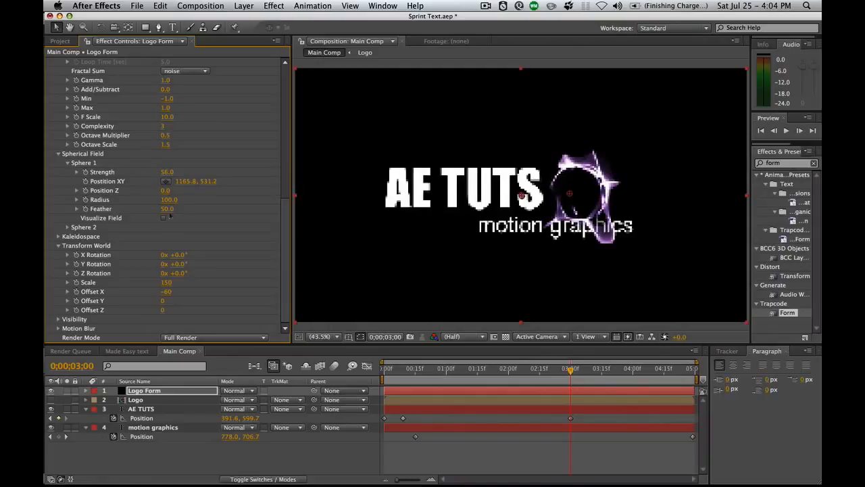
{"action": "left_click_drag", "start_coordinate": [198, 210], "coordinate": [207, 210]}
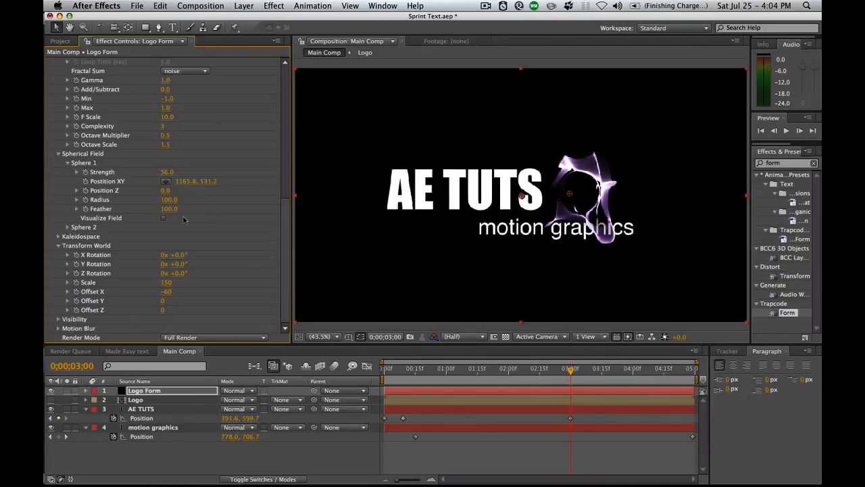
{"action": "left_click_drag", "start_coordinate": [169, 208], "coordinate": [149, 214]}
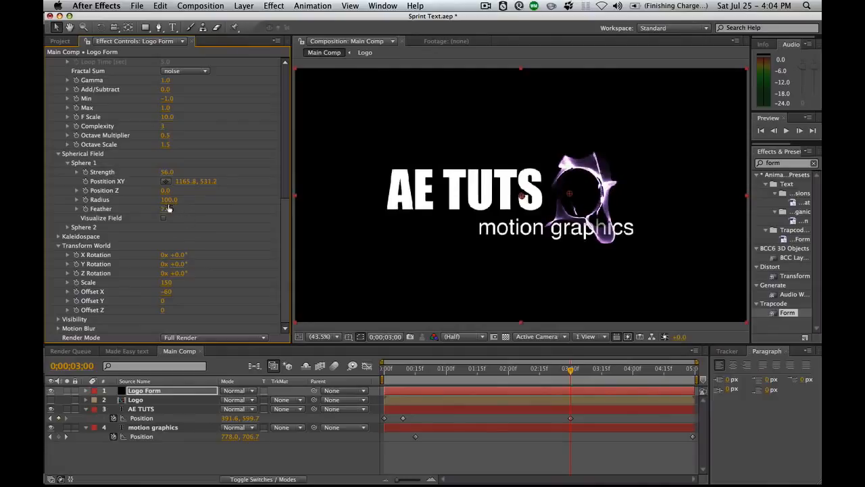
Show the Logo Form layer's modified properties and keyframe Fractal Field Displace and Sphere 1 Strength at 0;00;03;00
{"action": "scroll", "coordinate": [186, 201], "scroll_direction": "up", "scroll_amount": 5}
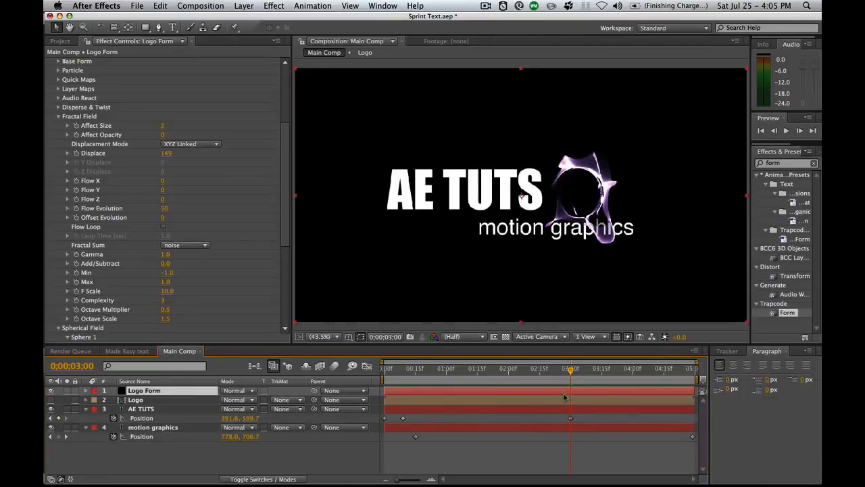
{"action": "key", "text": "u"}
{"action": "key", "text": "u"}
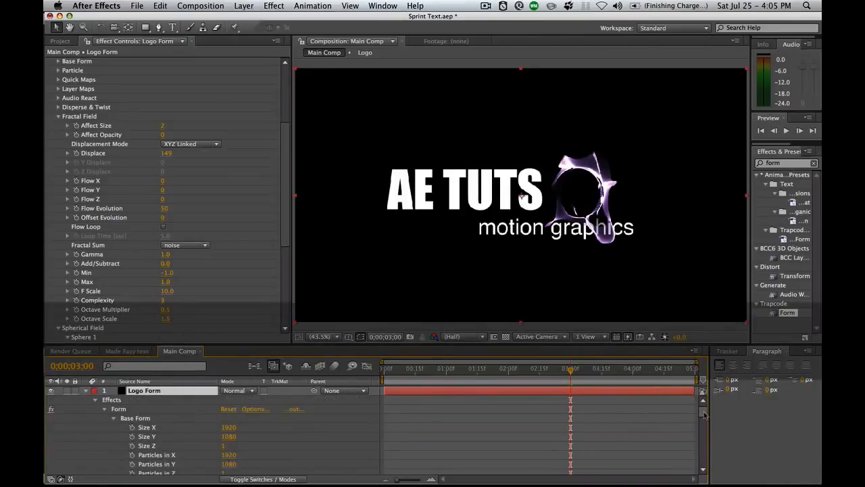
{"action": "scroll", "coordinate": [705, 421], "scroll_direction": "down", "scroll_amount": 4}
{"action": "scroll", "coordinate": [705, 422], "scroll_direction": "down", "scroll_amount": 8}
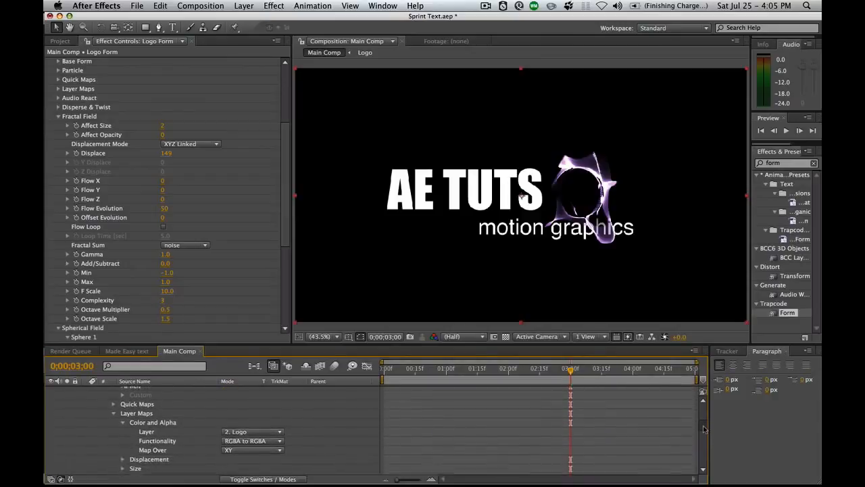
{"action": "scroll", "coordinate": [702, 436], "scroll_direction": "down", "scroll_amount": 10}
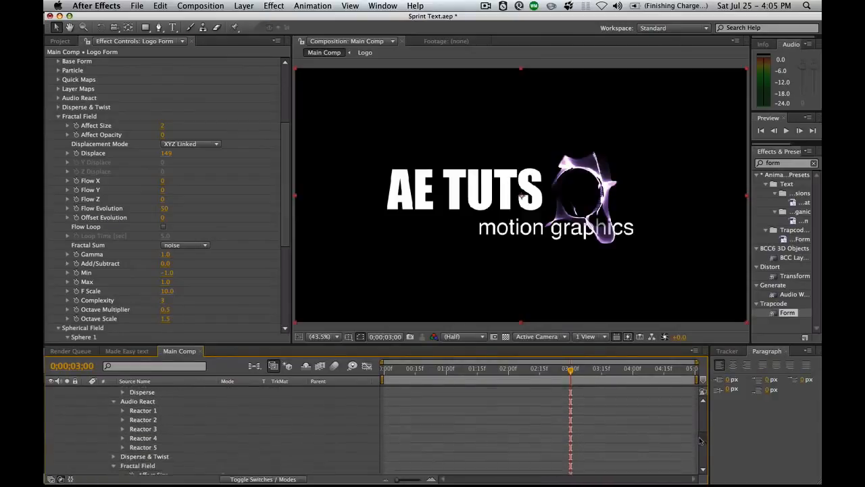
{"action": "scroll", "coordinate": [689, 445], "scroll_direction": "down", "scroll_amount": 1}
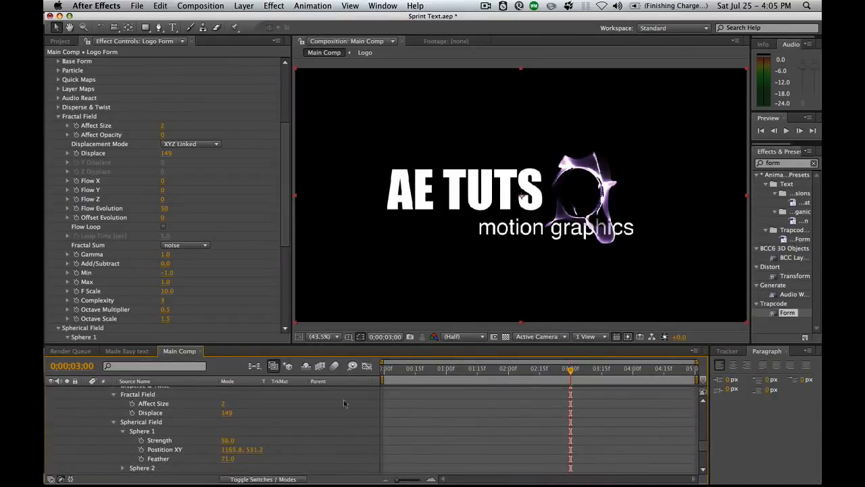
{"action": "left_click", "coordinate": [132, 412]}
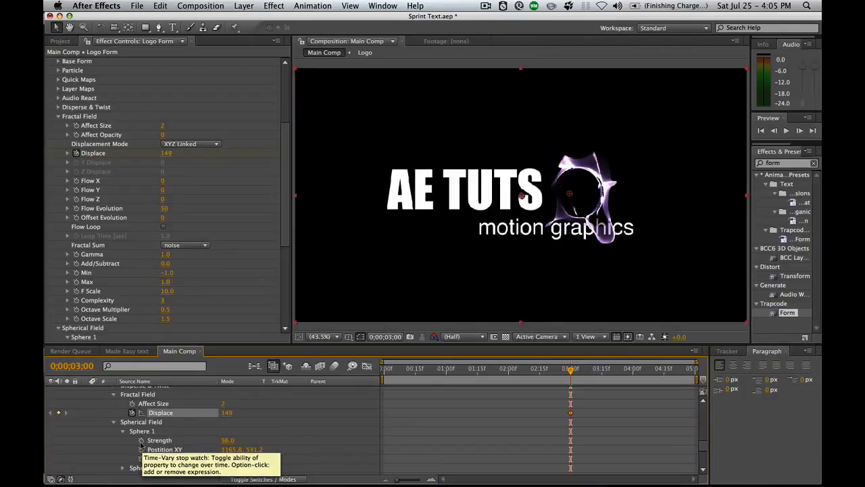
{"action": "left_click", "coordinate": [142, 440]}
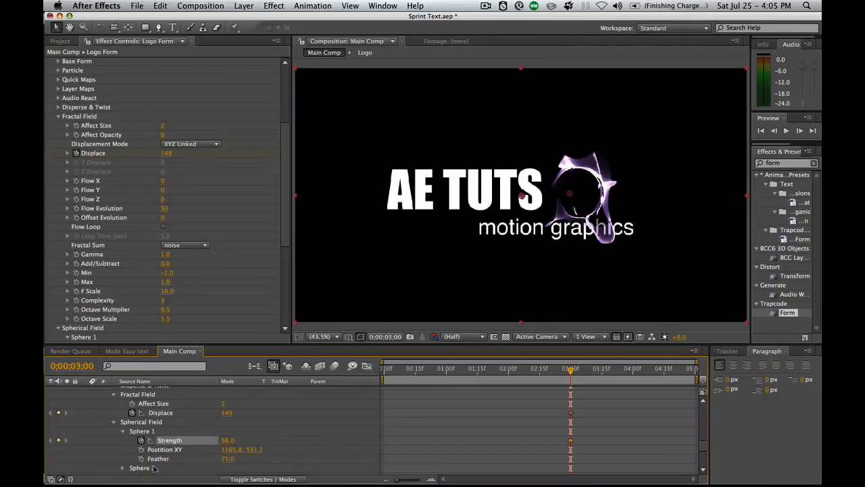
Keyframe Transform World Scale and Offset X at 0;00;03;00 and show only the Logo Form layer's keyframed properties
{"action": "scroll", "coordinate": [162, 424], "scroll_direction": "down", "scroll_amount": 3}
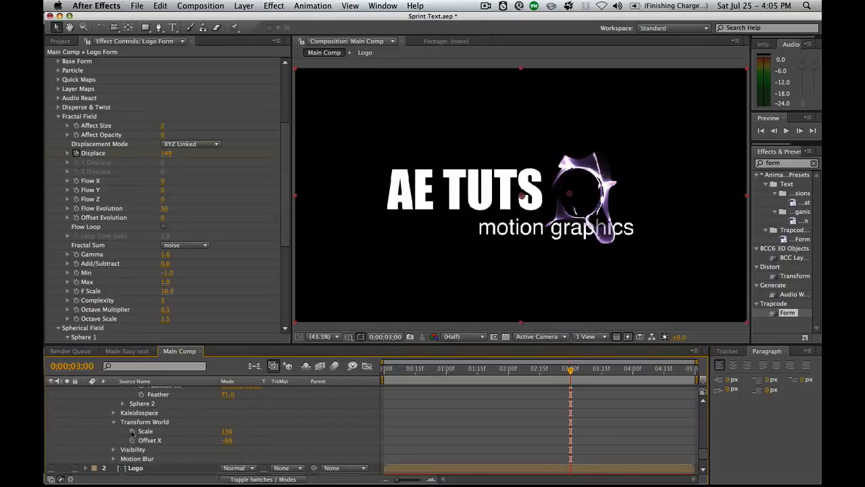
{"action": "left_click", "coordinate": [132, 430]}
{"action": "left_click", "coordinate": [132, 440]}
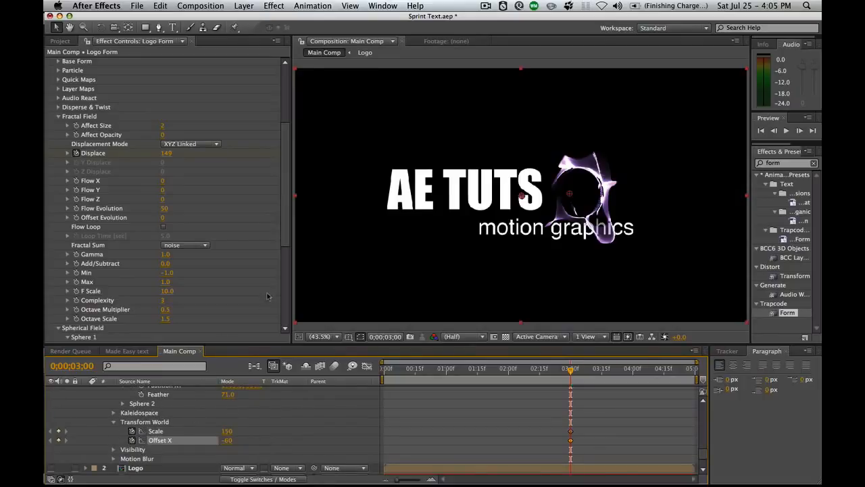
{"action": "key", "text": "u"}
{"action": "key", "text": "u"}
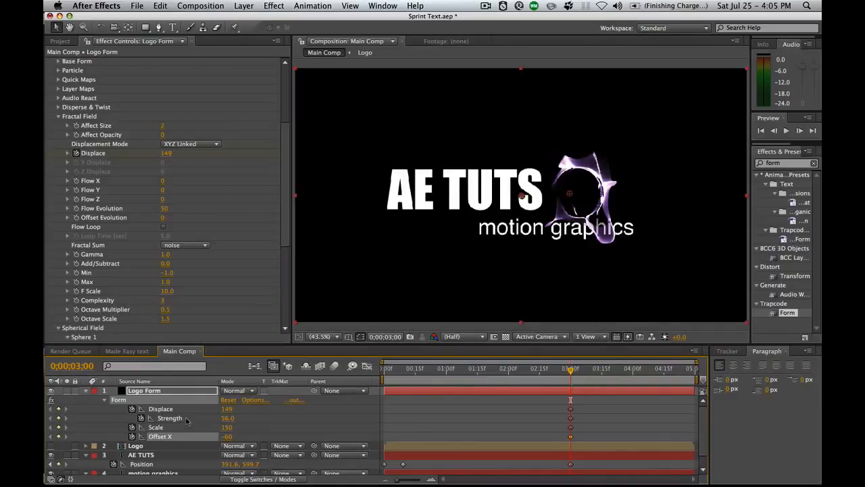
Reset Form's Displace, Strength, Scale and Offset X to their default values at 0;00;02;21
{"action": "left_click_drag", "start_coordinate": [567, 373], "coordinate": [552, 371]}
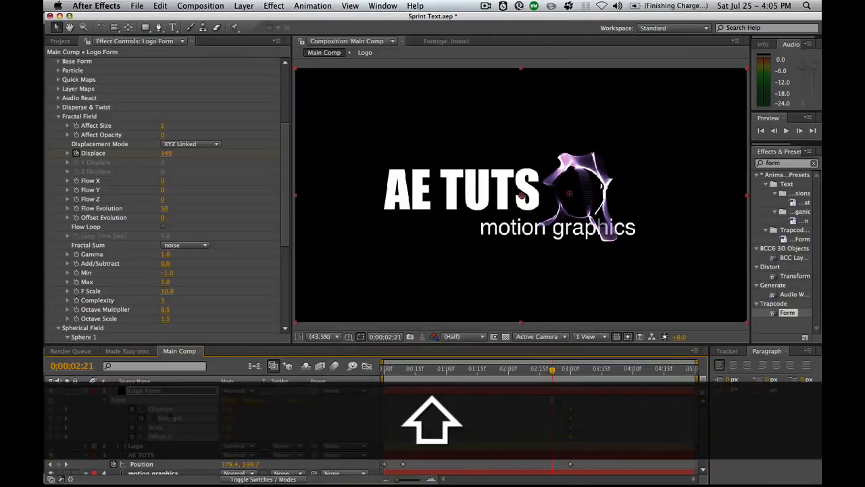
{"action": "right_click", "coordinate": [167, 411]}
{"action": "left_click", "coordinate": [191, 454]}
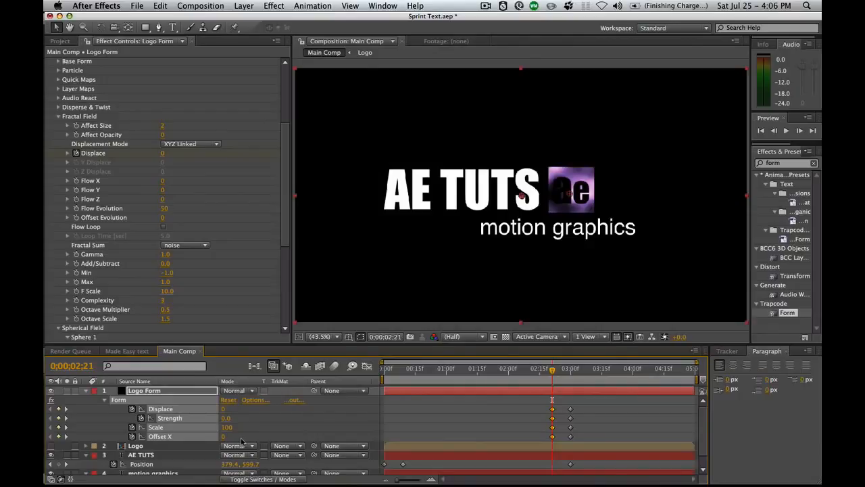
Keyframe Fractal Field's Affect Size at 0;00;03;00 and set it to 0 at 0;00;02;21
{"action": "key", "text": "k"}
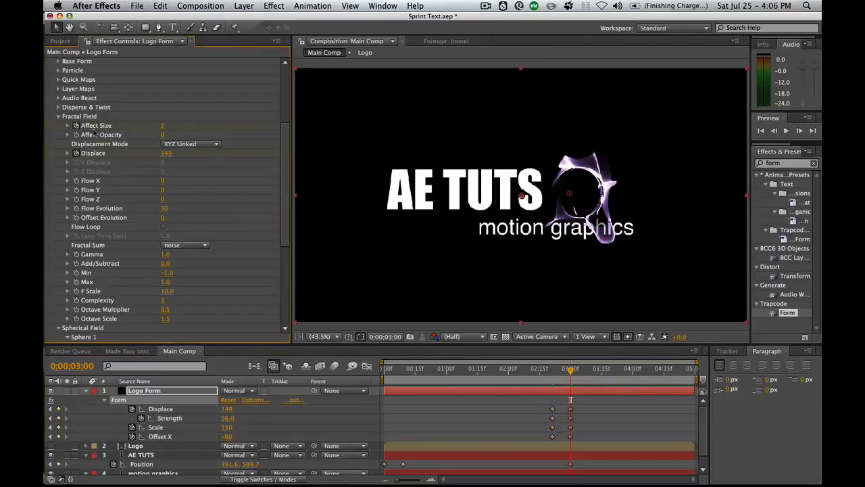
{"action": "key", "text": "j"}
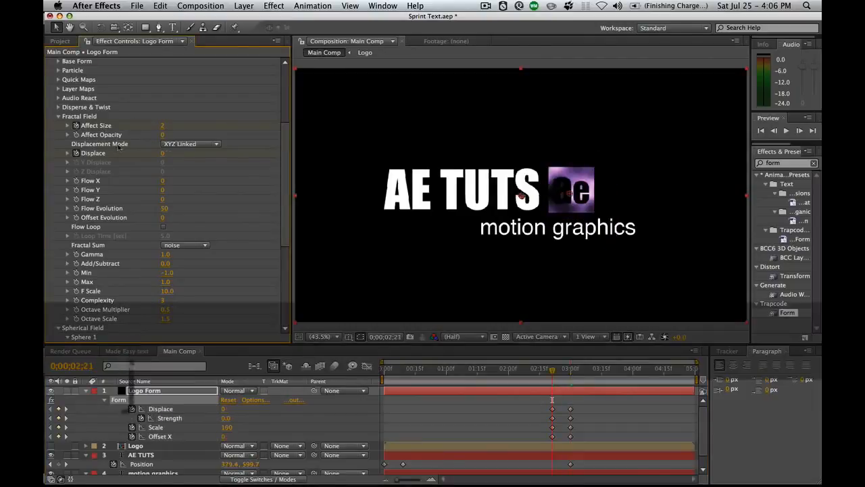
{"action": "left_click", "coordinate": [164, 126]}
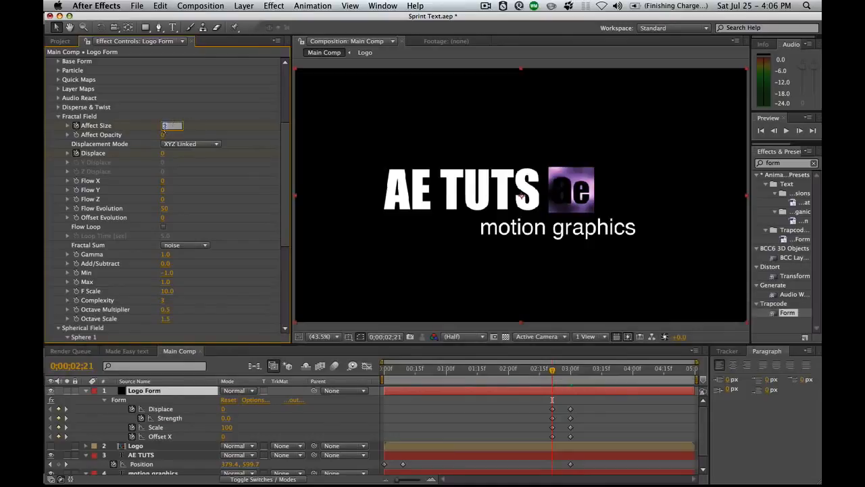
{"action": "type", "text": "0"}
{"action": "key", "text": "Return"}
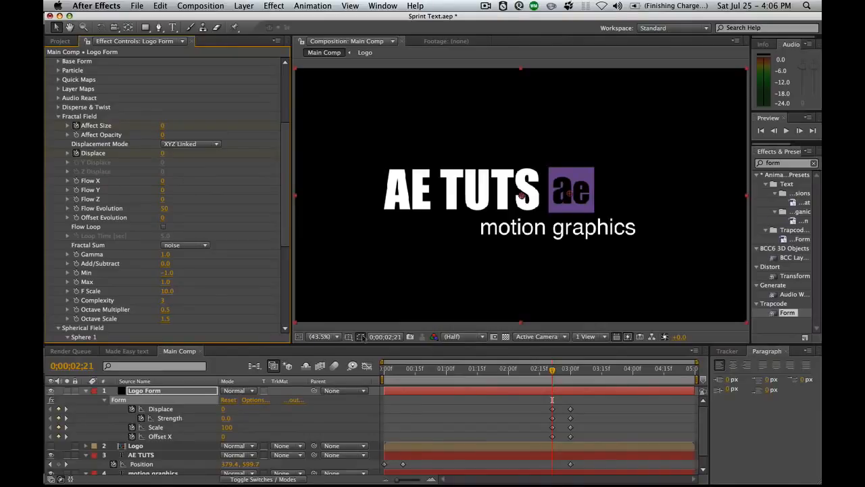
Limit the work area to 0;00;02;15 through 0;00;03;06 and save the project
{"action": "left_click", "coordinate": [540, 369]}
{"action": "key", "text": "b"}
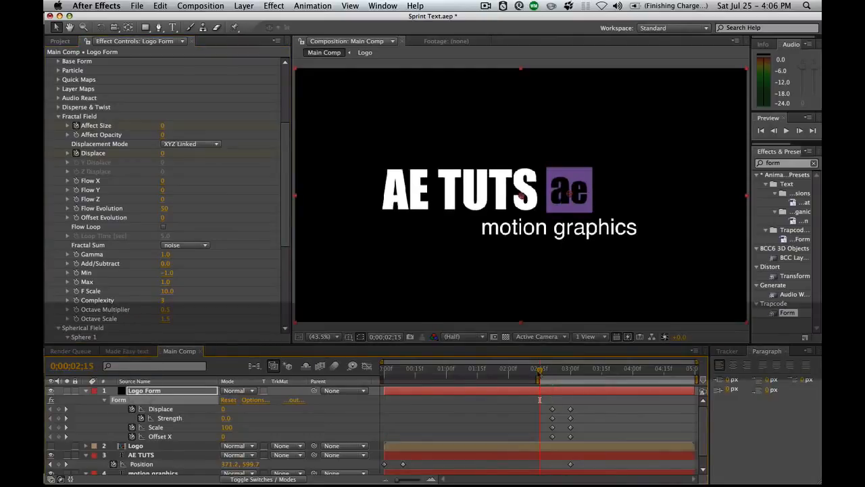
{"action": "left_click", "coordinate": [541, 369]}
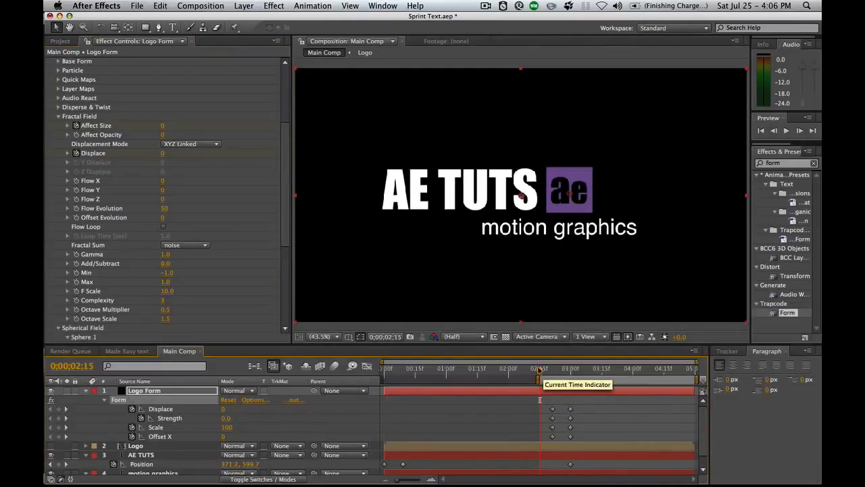
{"action": "left_click", "coordinate": [583, 369]}
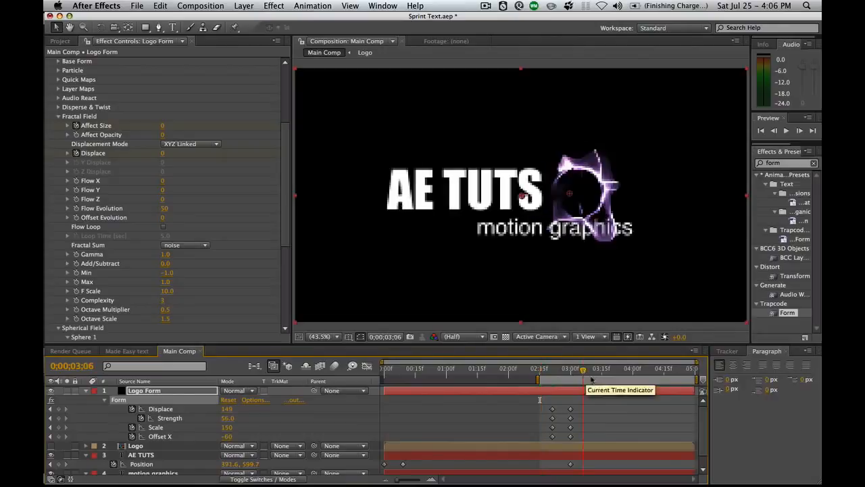
{"action": "key", "text": "n"}
{"action": "key", "text": "super+s"}
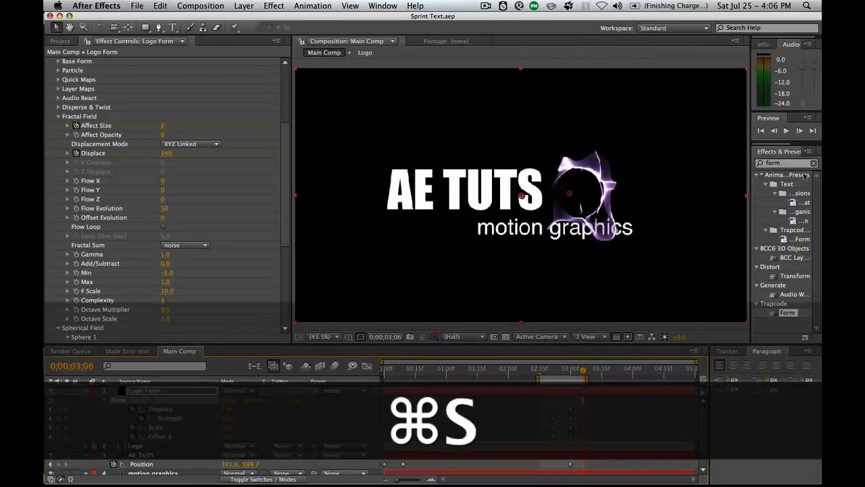
Enlarge the preview and effects area and run a RAM preview of the logo distortion
{"action": "left_click_drag", "start_coordinate": [749, 163], "coordinate": [709, 154]}
{"action": "left_click", "coordinate": [815, 131]}
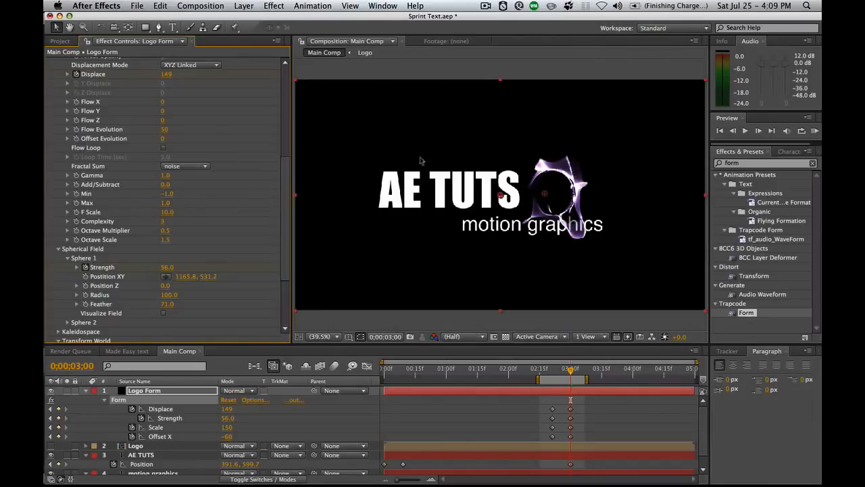
Set Fractal Field's F Scale to 20
{"action": "left_click", "coordinate": [166, 211]}
{"action": "type", "text": "20"}
{"action": "key", "text": "Return"}
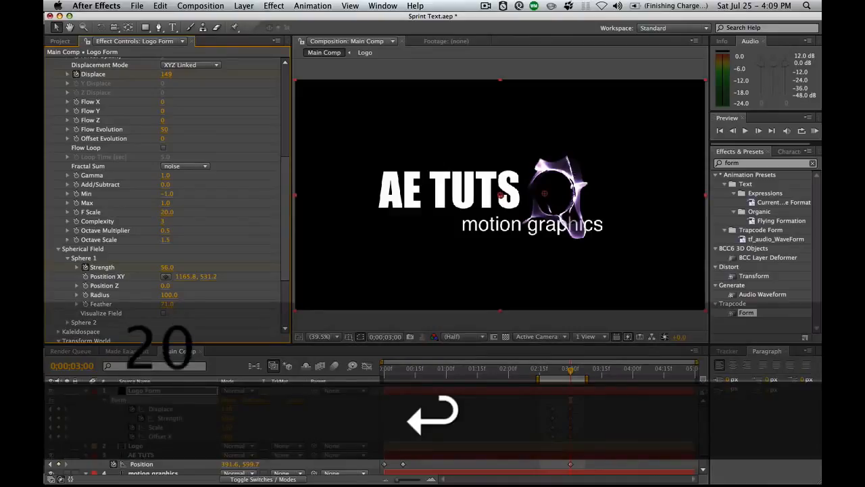
{"action": "key", "text": "super+z"}
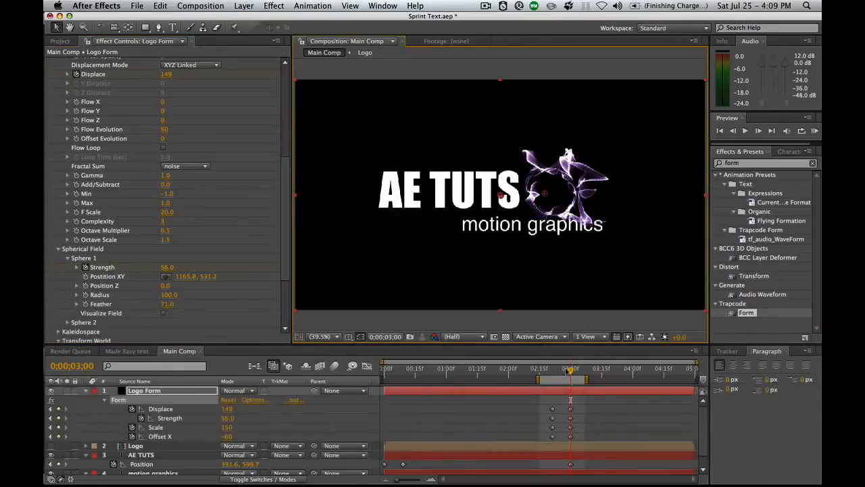
Reveal all of Form's keyframed properties and move their five starting keyframes at 0;00;02;21 about three frames later
{"action": "left_click_drag", "start_coordinate": [562, 370], "coordinate": [552, 371]}
{"action": "left_click_drag", "start_coordinate": [545, 399], "coordinate": [555, 442]}
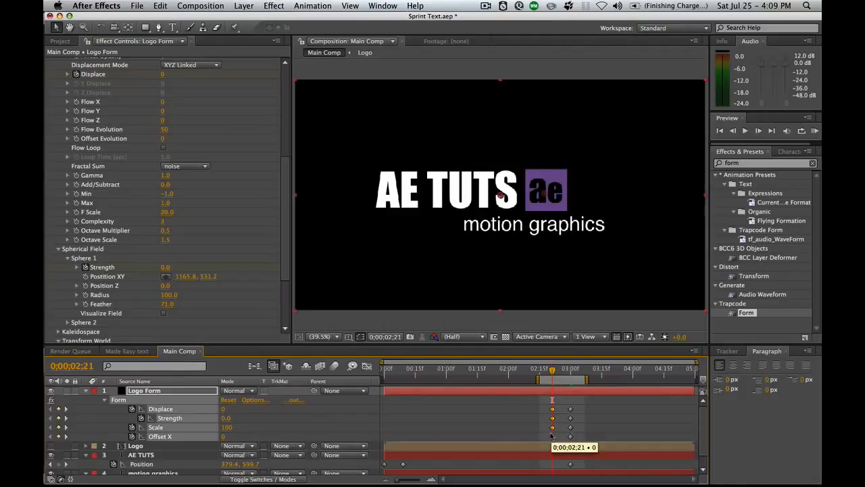
{"action": "key", "text": "u"}
{"action": "left_click", "coordinate": [553, 400]}
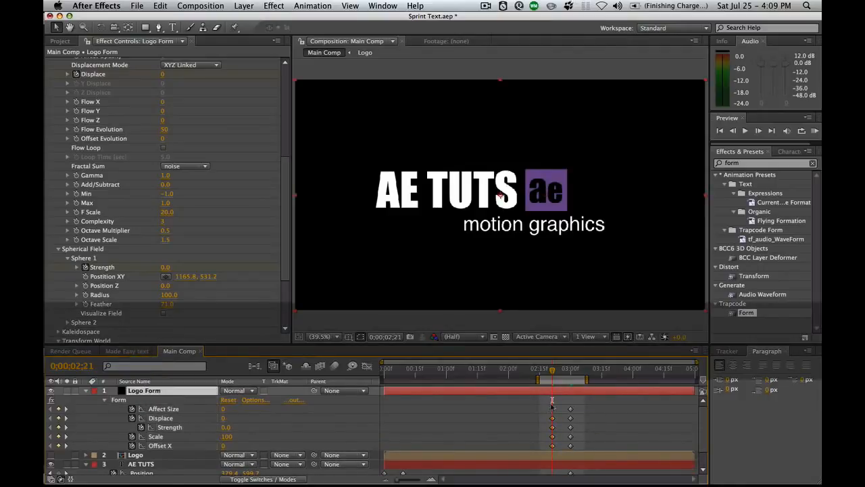
{"action": "left_click_drag", "start_coordinate": [541, 403], "coordinate": [559, 446]}
Adjust the work area to run from just before the Form keyframes to about 0;00;03;15, and RAM preview the distortion
{"action": "left_click_drag", "start_coordinate": [542, 380], "coordinate": [548, 380]}
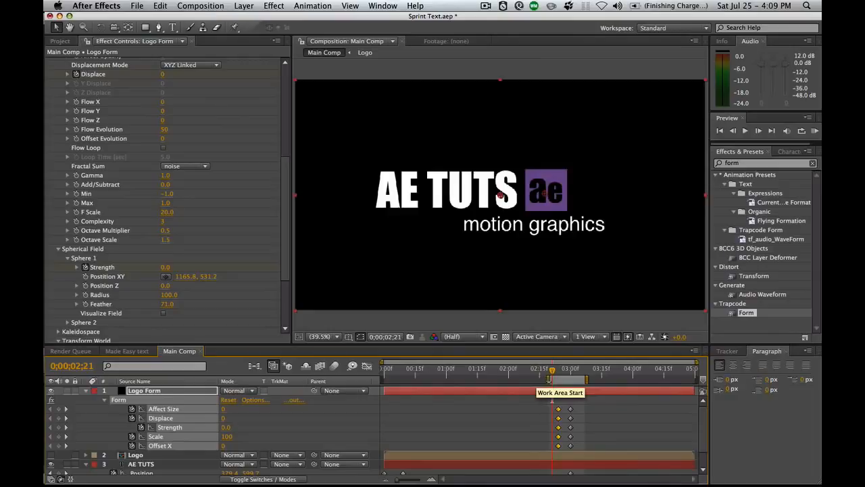
{"action": "left_click", "coordinate": [815, 130]}
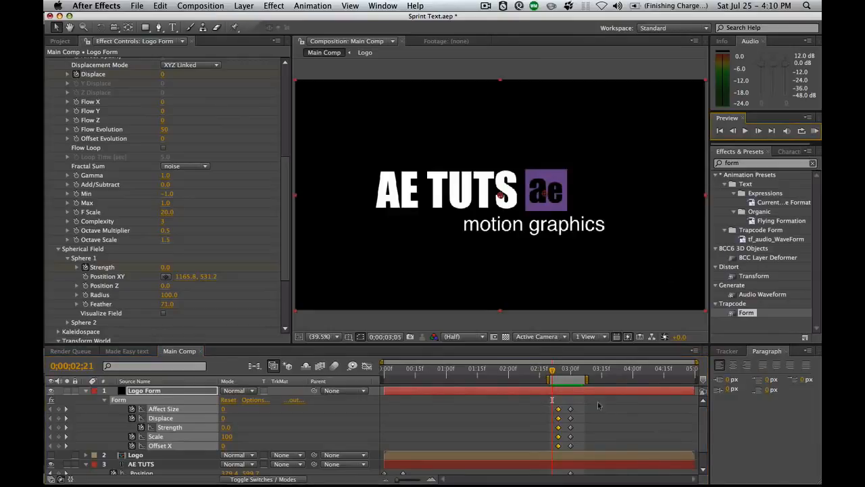
{"action": "left_click_drag", "start_coordinate": [587, 379], "coordinate": [600, 379]}
At 0;00;03;09, set the Scale in Form's Transform World group to 10
{"action": "left_click", "coordinate": [590, 370]}
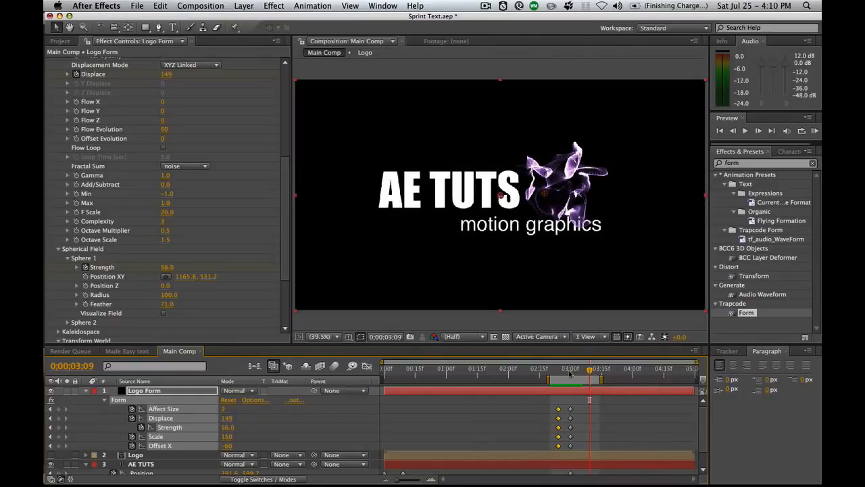
{"action": "left_click_drag", "start_coordinate": [284, 243], "coordinate": [286, 292]}
{"action": "left_click", "coordinate": [166, 283]}
{"action": "type", "text": "1"}
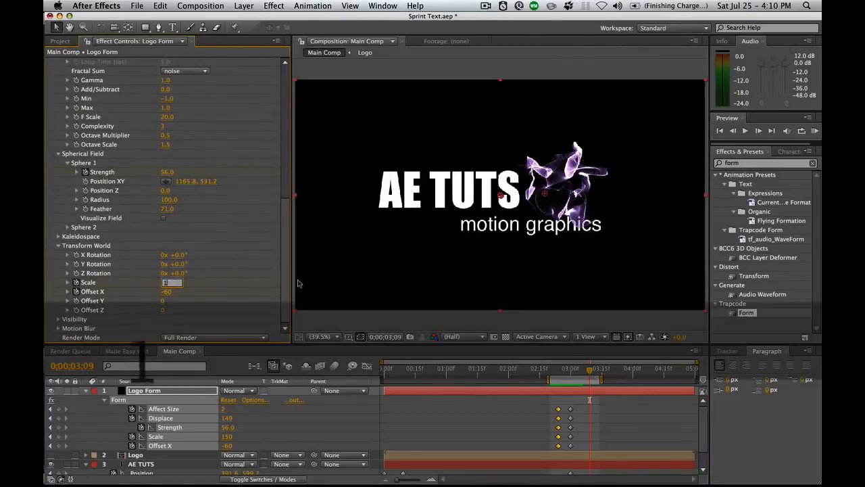
{"action": "type", "text": "0"}
{"action": "key", "text": "Return"}
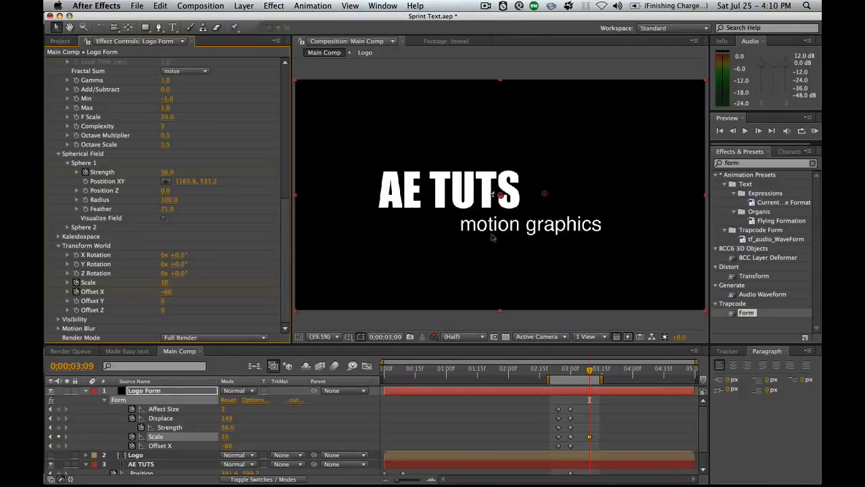
Set Form's Offset X to 420 at 0;00;03;09
{"action": "left_click_drag", "start_coordinate": [169, 292], "coordinate": [184, 291]}
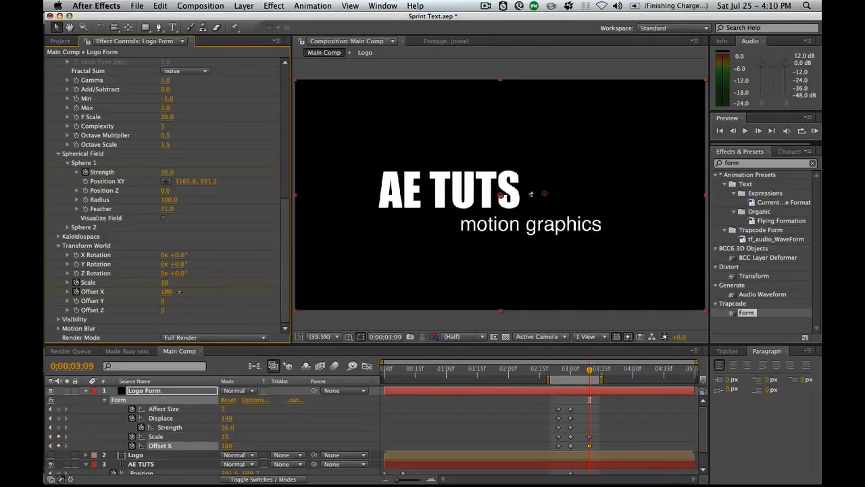
{"action": "left_click_drag", "start_coordinate": [178, 291], "coordinate": [180, 291]}
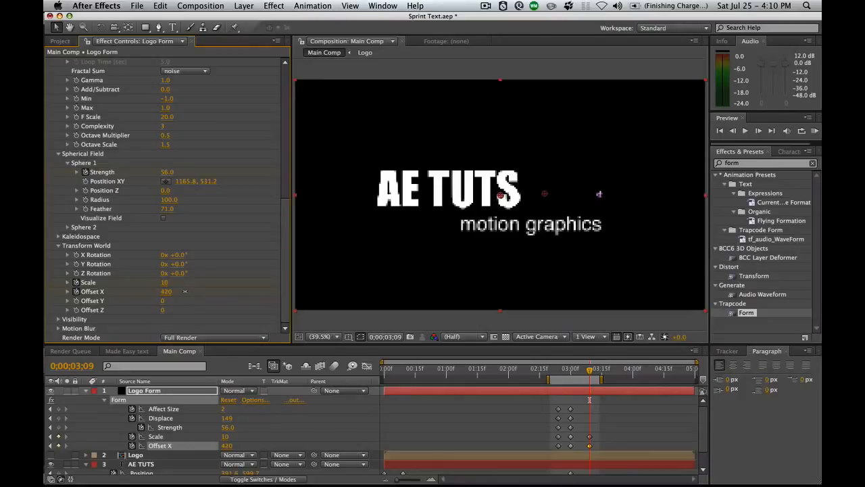
{"action": "left_click", "coordinate": [169, 292]}
{"action": "type", "text": "400"}
{"action": "key", "text": "Return"}
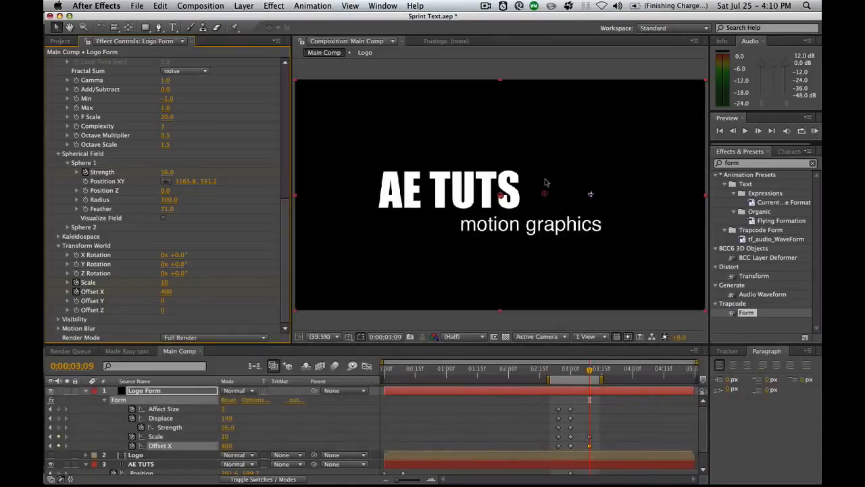
{"action": "left_click", "coordinate": [167, 292]}
{"action": "type", "text": "420"}
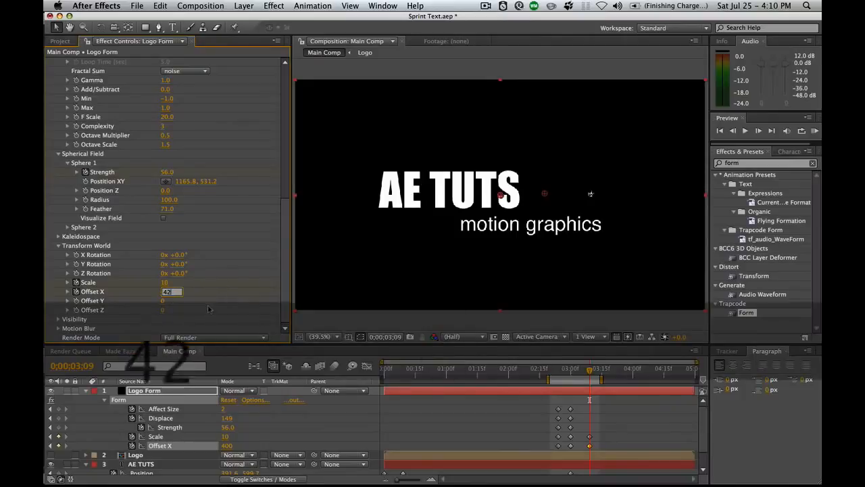
{"action": "key", "text": "Return"}
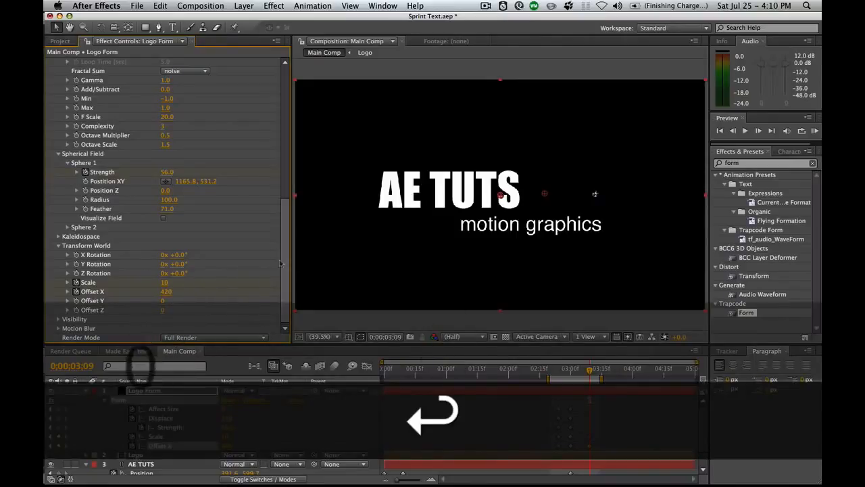
Return to 0;00;03;00 and collapse the expanded properties of all layers in the timeline
{"action": "left_click", "coordinate": [586, 374]}
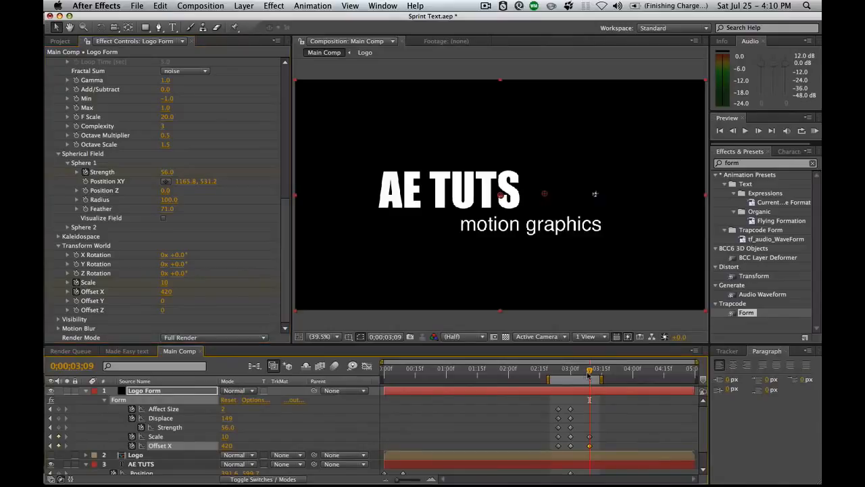
{"action": "left_click_drag", "start_coordinate": [585, 373], "coordinate": [570, 370]}
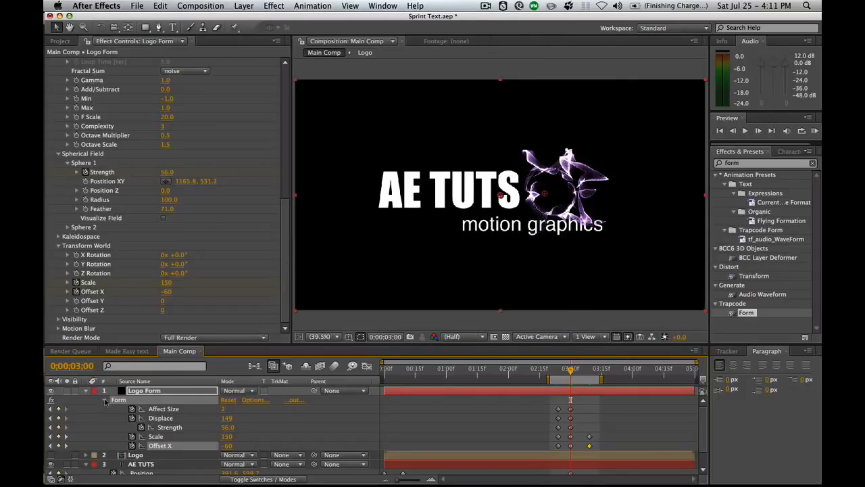
{"action": "left_click", "coordinate": [104, 401]}
{"action": "left_click", "coordinate": [86, 390]}
{"action": "left_click", "coordinate": [85, 409]}
{"action": "left_click", "coordinate": [85, 418]}
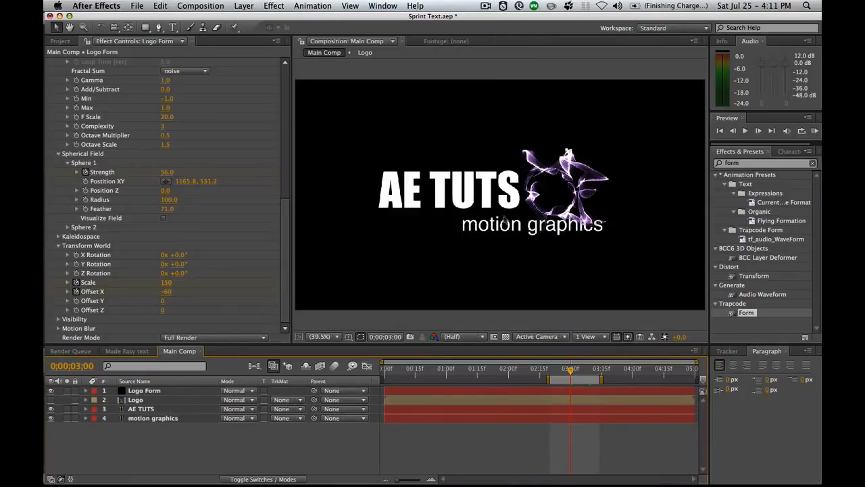
Create a new black 1920 × 1080 solid named Main Flare
{"action": "key", "text": "super"}
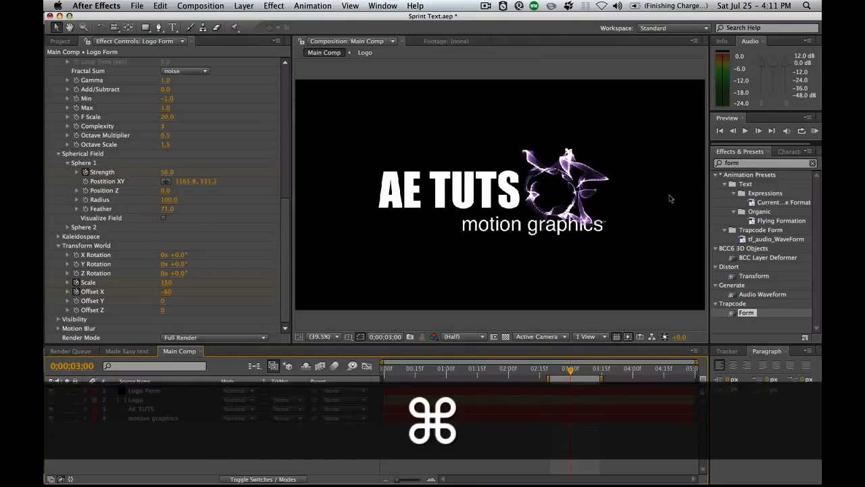
{"action": "key", "text": "super+y"}
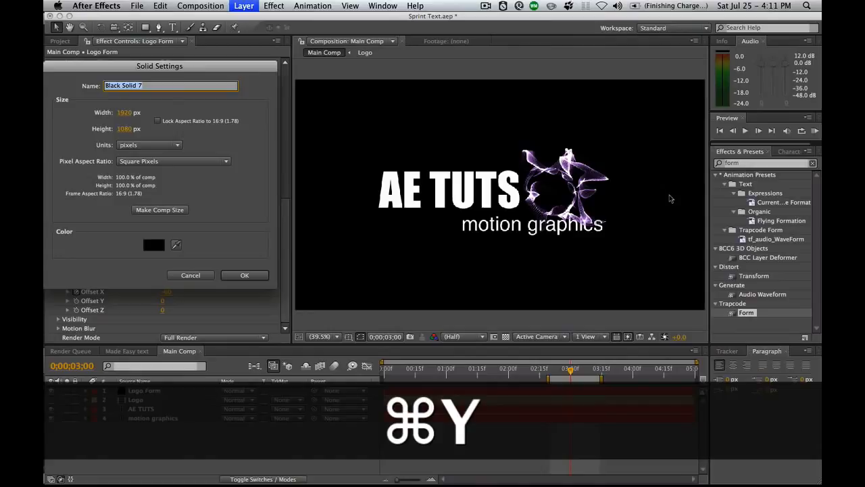
{"action": "key", "text": "shift"}
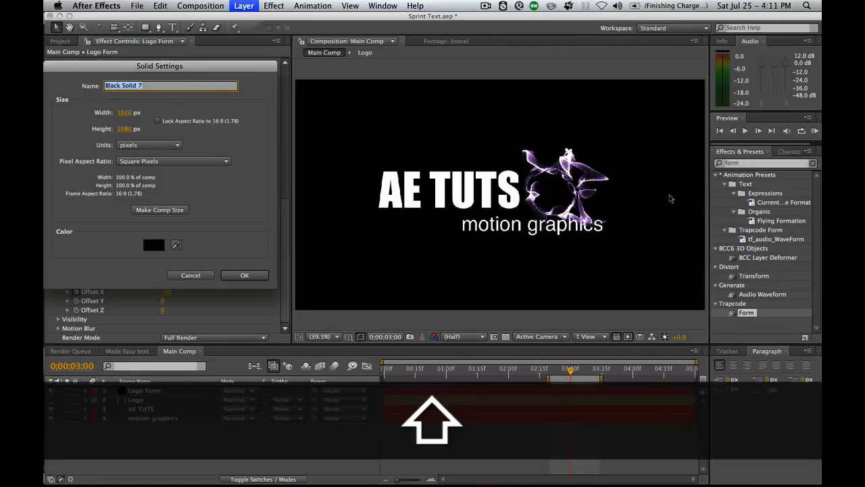
{"action": "type", "text": "Main Flare"}
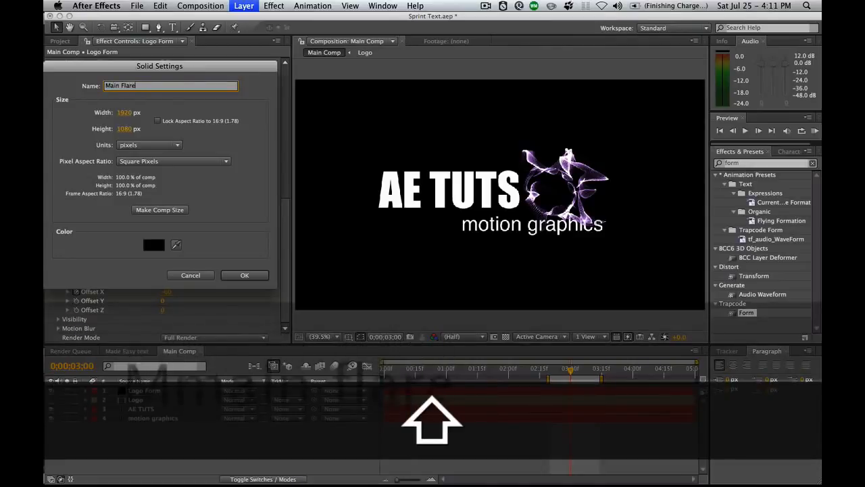
{"action": "key", "text": "Return"}
Search the effects for "flare" and apply Lens Flare to the Main Flare solid
{"action": "left_click", "coordinate": [749, 164]}
{"action": "left_click_drag", "start_coordinate": [750, 164], "coordinate": [716, 163]}
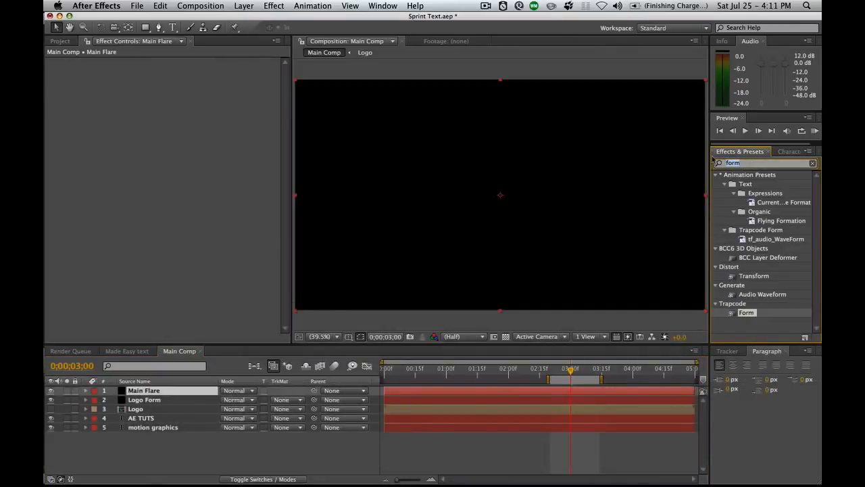
{"action": "type", "text": "flare"}
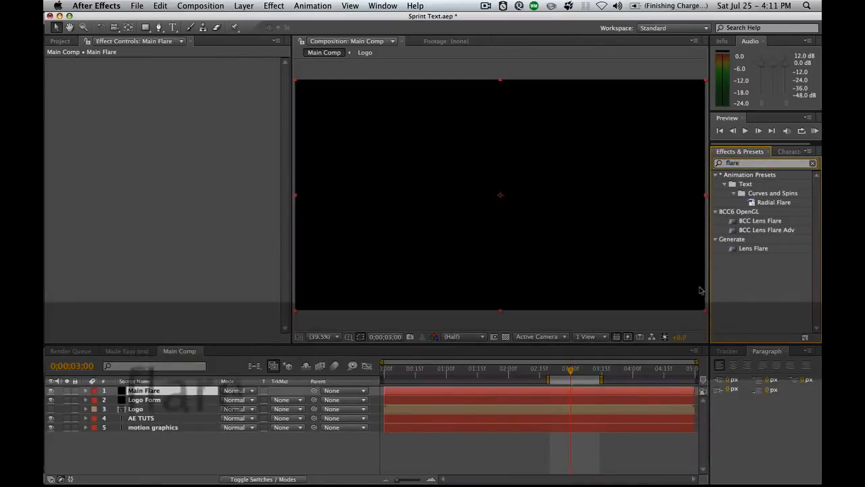
{"action": "double_click", "coordinate": [754, 249]}
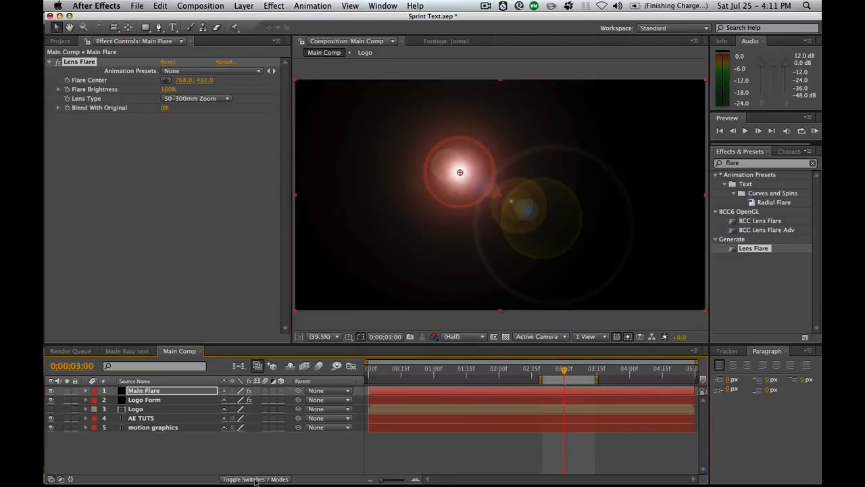
Blend Main Flare in Screen mode and move its flare center onto the distorted logo, at about 1215.7, 520.5
{"action": "left_click", "coordinate": [252, 392]}
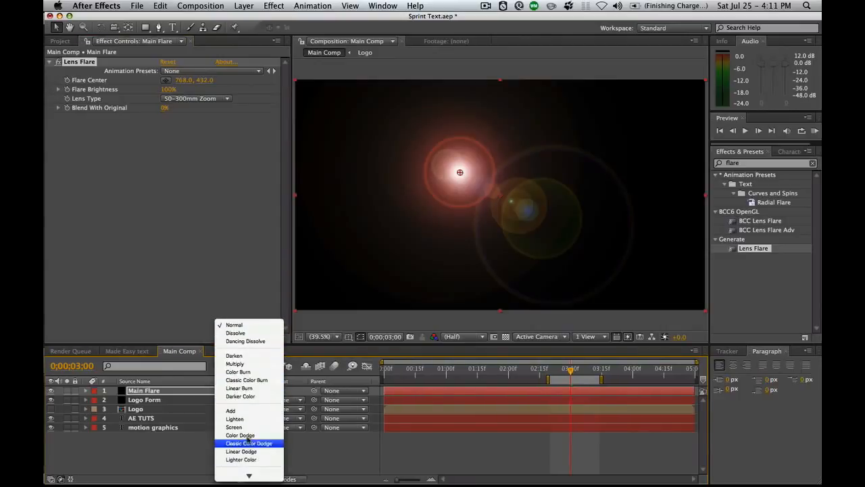
{"action": "left_click", "coordinate": [250, 428]}
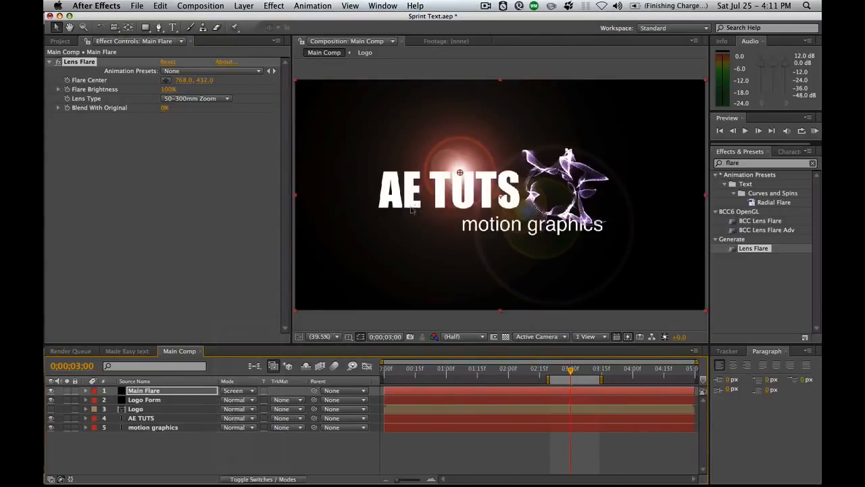
{"action": "left_click_drag", "start_coordinate": [461, 175], "coordinate": [564, 193]}
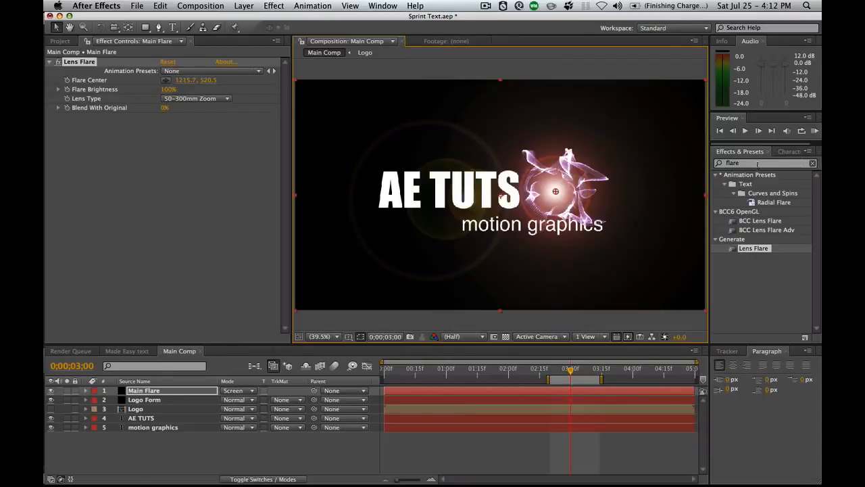
Find the Curves effect and add it to Main Flare below Lens Flare
{"action": "left_click_drag", "start_coordinate": [747, 163], "coordinate": [715, 158]}
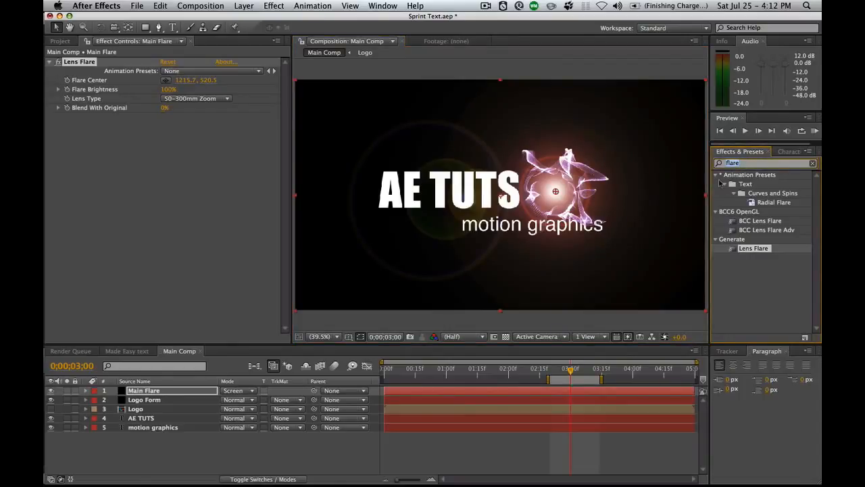
{"action": "type", "text": "cur"}
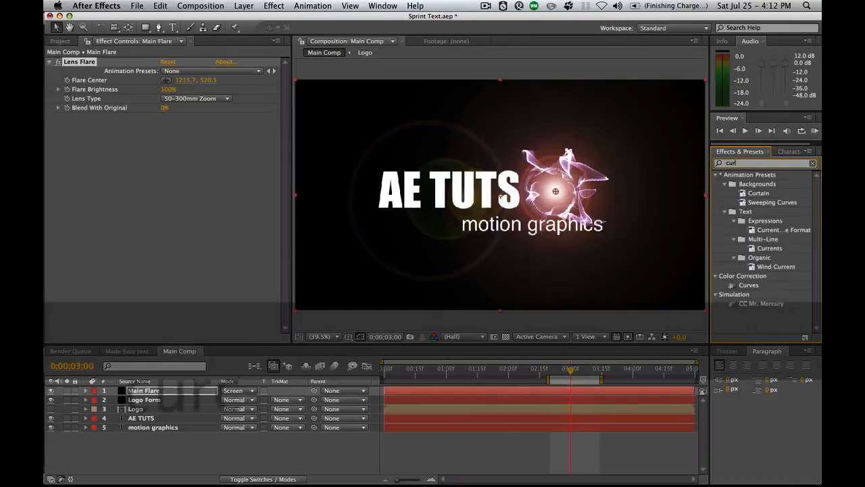
{"action": "type", "text": "ve"}
{"action": "left_click_drag", "start_coordinate": [748, 211], "coordinate": [325, 214]}
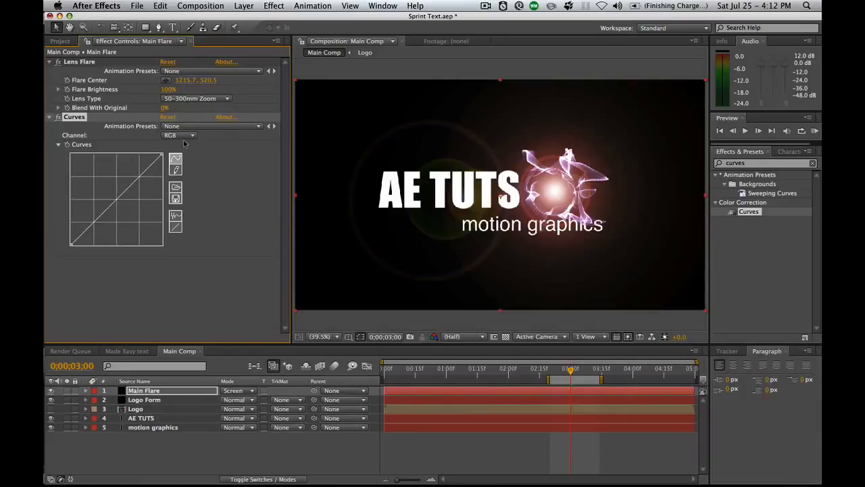
Raise the midpoint of the flare's blue curve and lower the midpoints of its green and red curves
{"action": "left_click", "coordinate": [188, 136]}
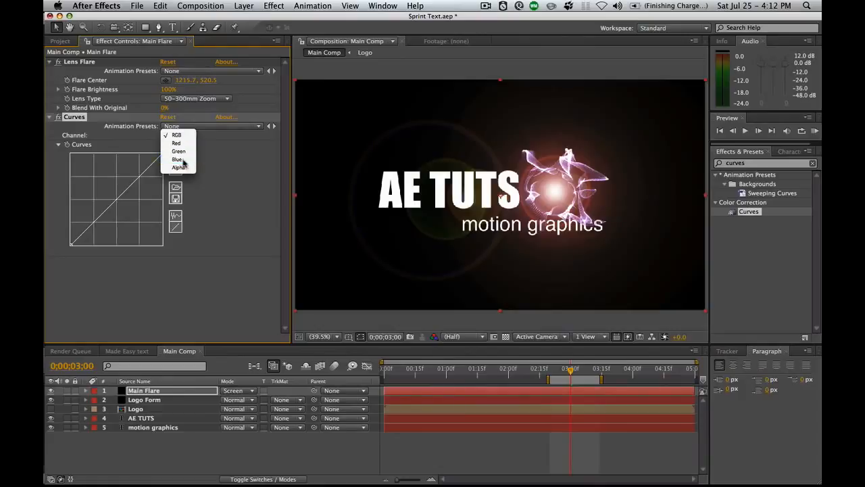
{"action": "left_click", "coordinate": [186, 160]}
{"action": "left_click_drag", "start_coordinate": [119, 197], "coordinate": [119, 192]}
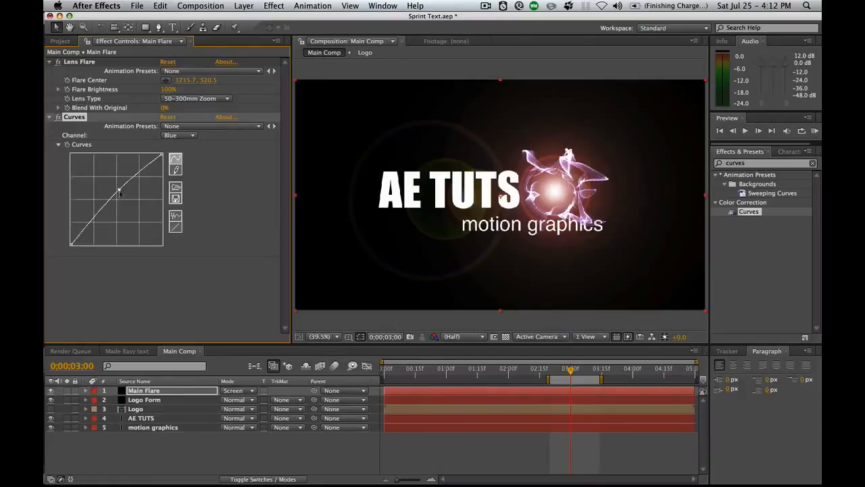
{"action": "left_click", "coordinate": [179, 135]}
{"action": "left_click", "coordinate": [179, 125]}
{"action": "left_click_drag", "start_coordinate": [125, 191], "coordinate": [127, 197]}
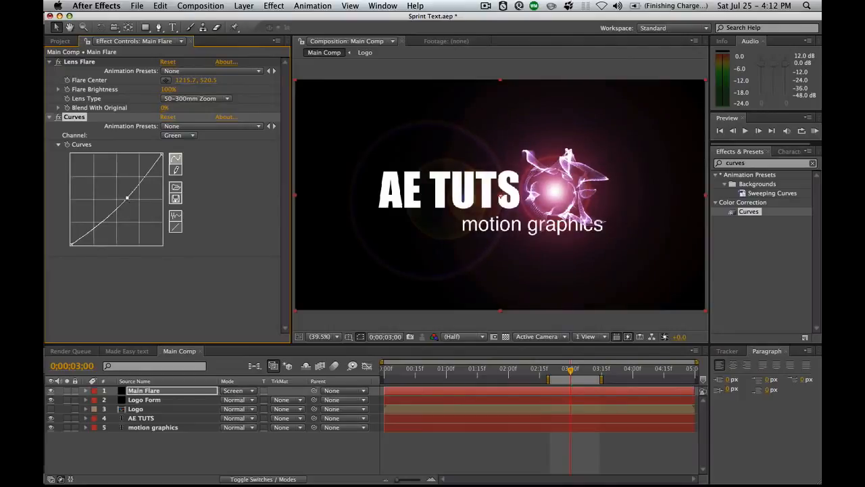
{"action": "left_click", "coordinate": [179, 135]}
{"action": "left_click", "coordinate": [179, 126]}
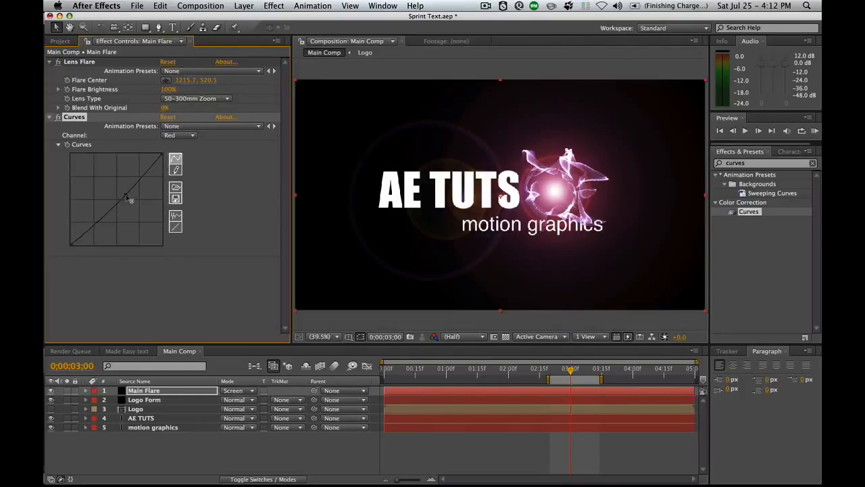
{"action": "left_click_drag", "start_coordinate": [126, 195], "coordinate": [127, 200]}
Lift the upper part of the blue curve and add a second point near its middle
{"action": "left_click", "coordinate": [177, 135]}
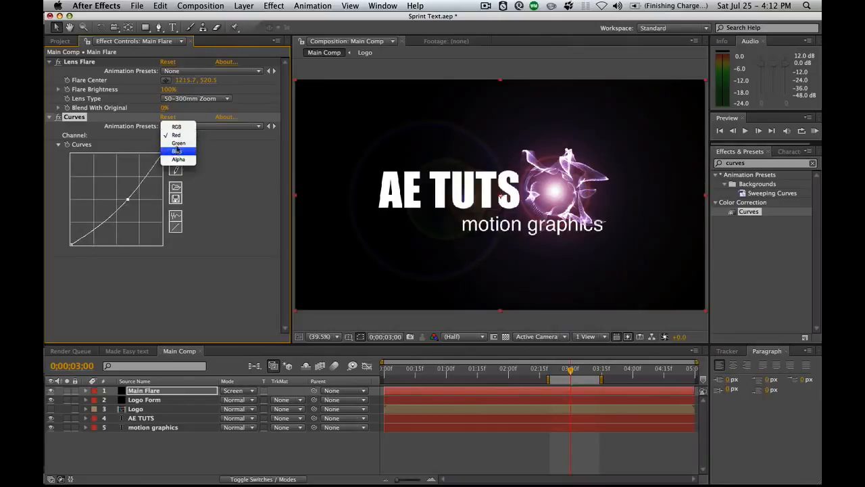
{"action": "left_click", "coordinate": [178, 155]}
{"action": "left_click_drag", "start_coordinate": [140, 176], "coordinate": [136, 170]}
{"action": "left_click", "coordinate": [109, 200]}
{"action": "left_click_drag", "start_coordinate": [109, 200], "coordinate": [113, 196]}
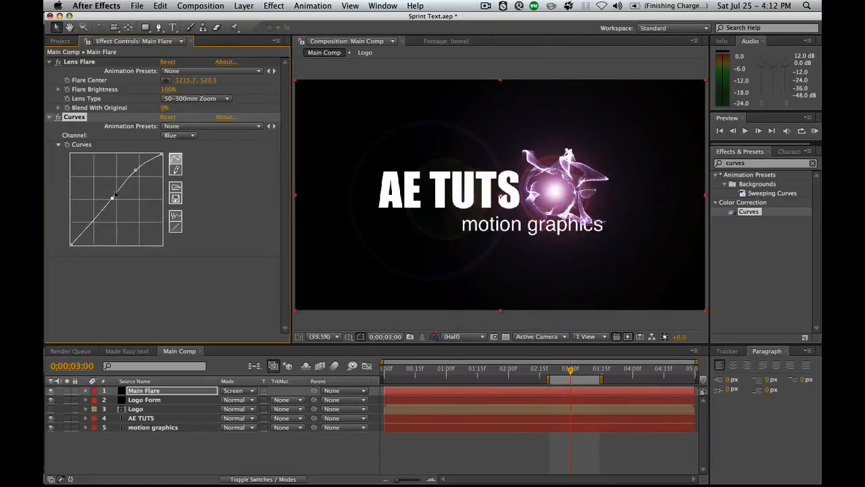
Fine-tune the midpoint of the flare's green curve and raise the red curve's midpoint slightly
{"action": "left_click", "coordinate": [192, 135]}
{"action": "left_click", "coordinate": [183, 128]}
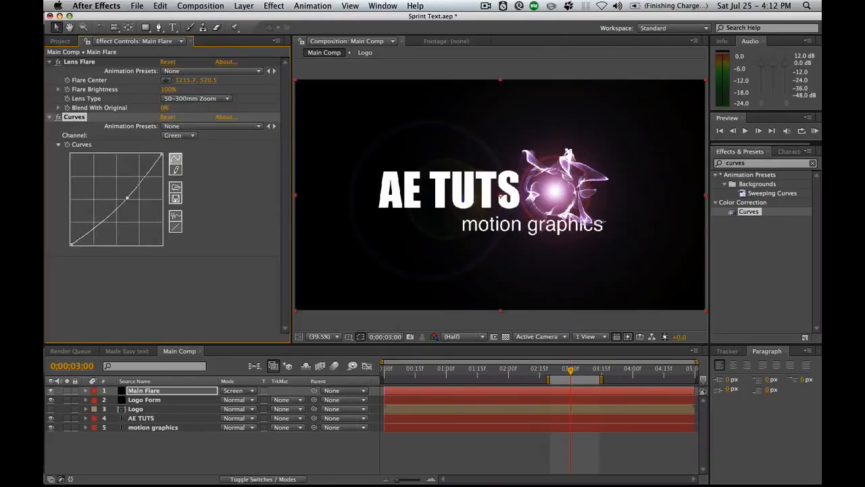
{"action": "mouse_move", "coordinate": [128, 206]}
{"action": "left_mouse_down"}
{"action": "mouse_move", "coordinate": [118, 185]}
{"action": "mouse_move", "coordinate": [133, 188]}
{"action": "mouse_move", "coordinate": [138, 201]}
{"action": "mouse_move", "coordinate": [132, 194]}
{"action": "left_mouse_up"}
{"action": "left_click", "coordinate": [176, 134]}
{"action": "left_click", "coordinate": [177, 126]}
Reveal Logo Form's keyframes for reference and start keyframing Main Flare's Flare Center at 0;00;03;00
{"action": "left_click", "coordinate": [585, 392]}
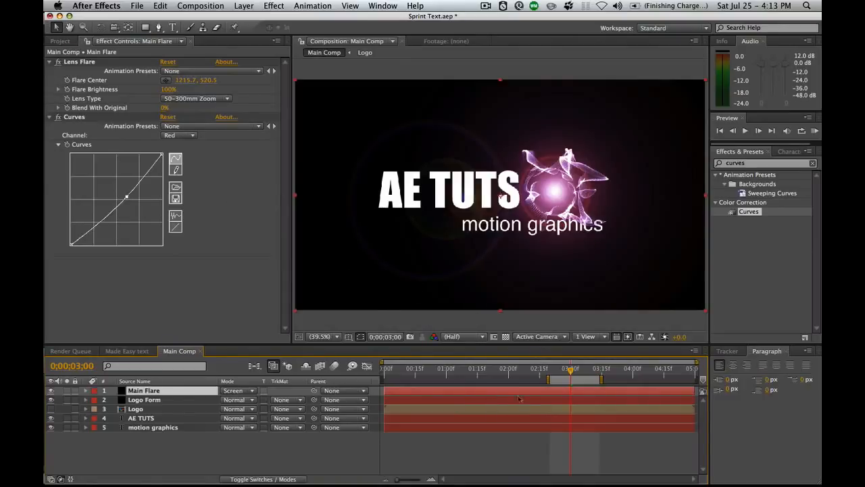
{"action": "left_click", "coordinate": [575, 401]}
{"action": "key", "text": "u"}
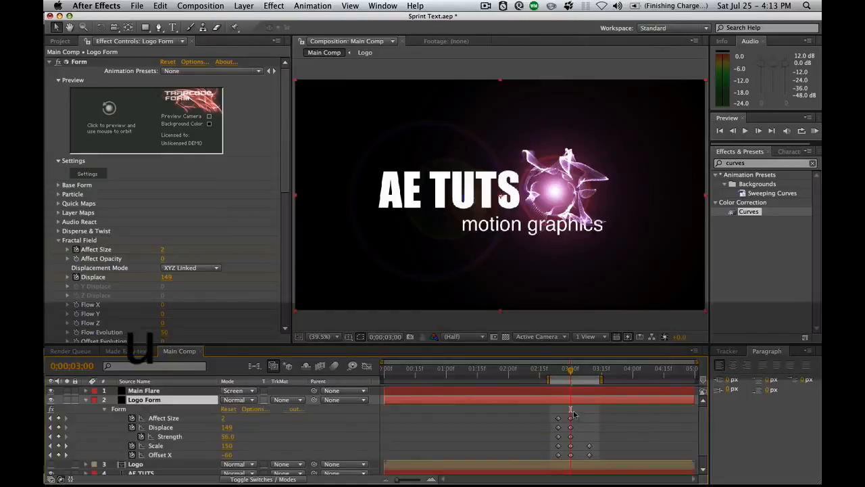
{"action": "left_click", "coordinate": [578, 393]}
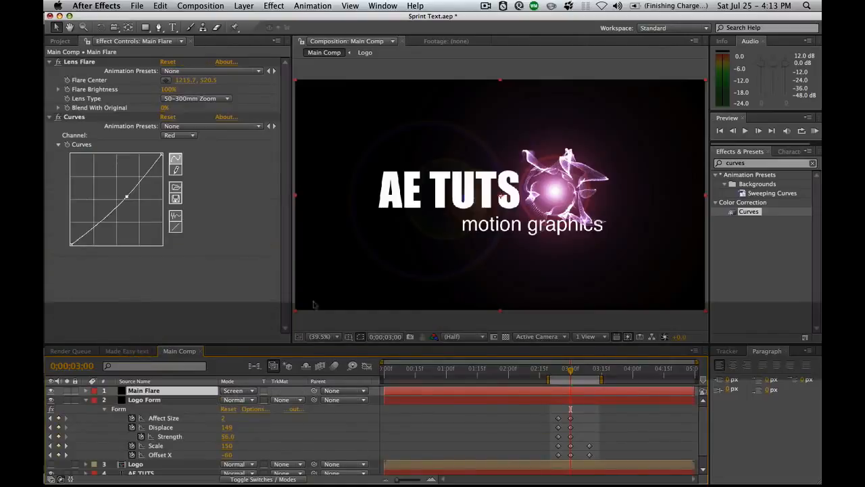
{"action": "left_click", "coordinate": [67, 80]}
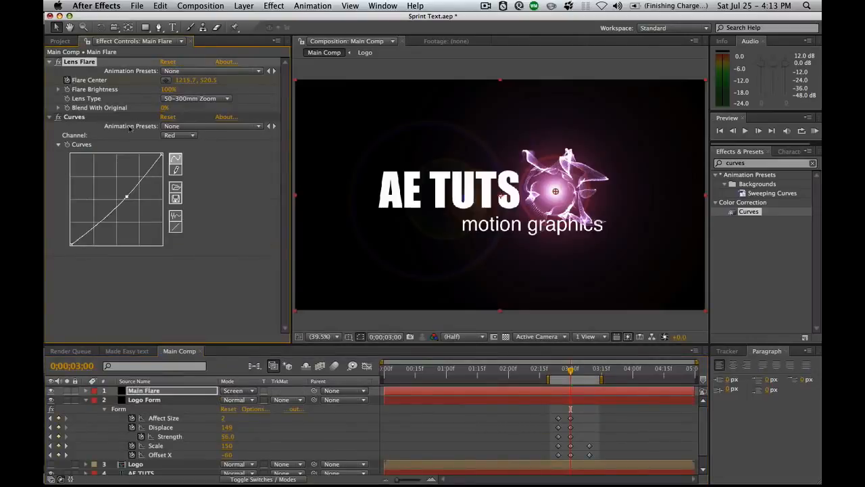
Keyframe Main Flare's Flare Center on the middle of the ae logo, at about 1175, 520, at 0;00;02;24
{"action": "left_click", "coordinate": [585, 395]}
{"action": "key", "text": "Page_Up"}
{"action": "key", "text": "Page_Up"}
{"action": "key", "text": "Page_Up"}
{"action": "key", "text": "Page_Up"}
{"action": "key", "text": "Page_Up"}
{"action": "key", "text": "Page_Up"}
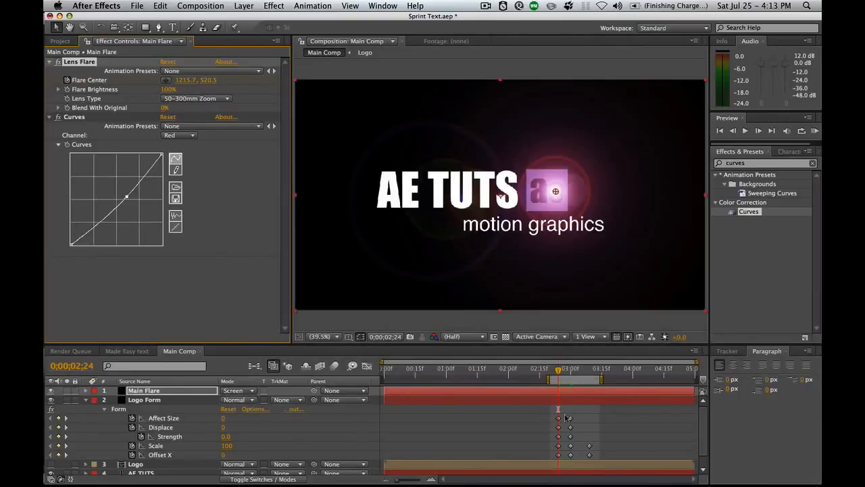
{"action": "key", "text": "k"}
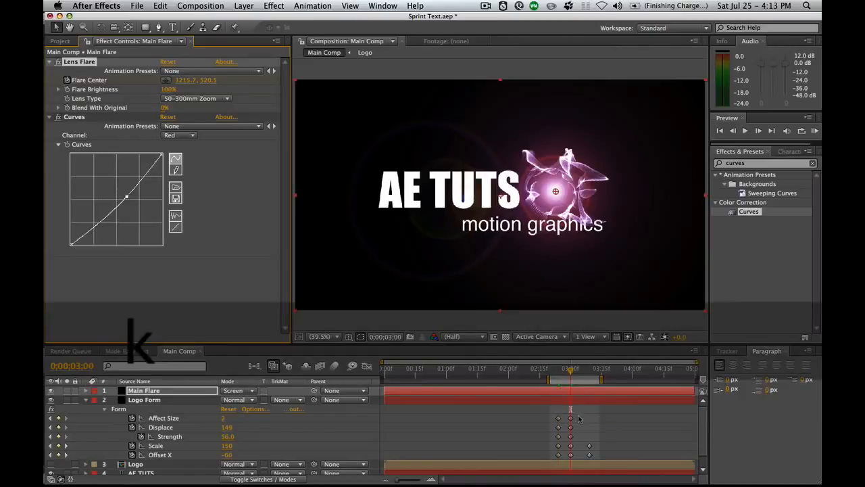
{"action": "key", "text": "j"}
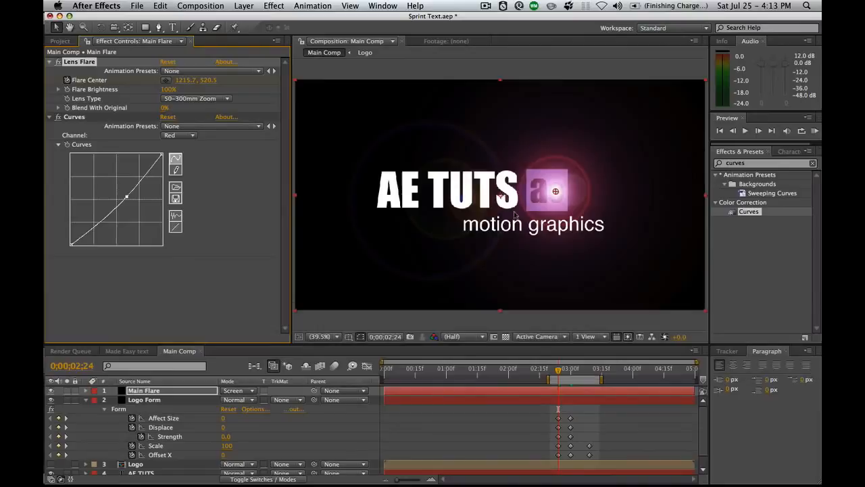
{"action": "left_click_drag", "start_coordinate": [555, 193], "coordinate": [547, 192]}
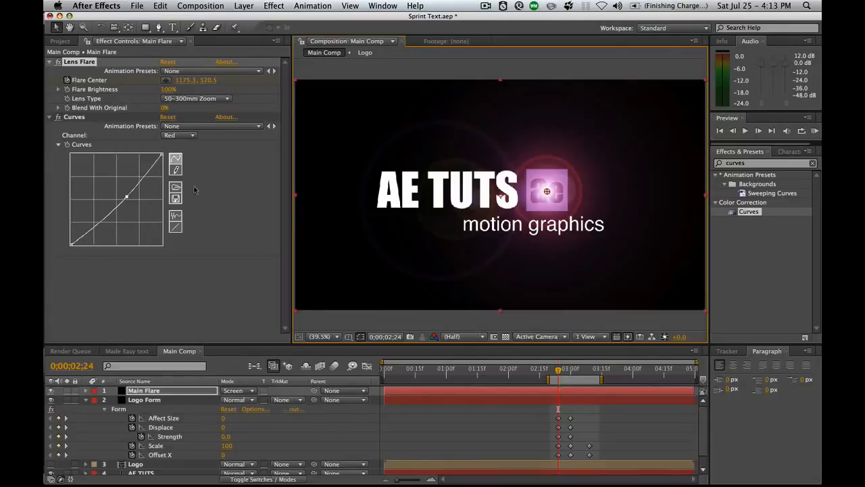
Start keyframing Main Flare's Flare Brightness with 0% at 0;00;02;24
{"action": "left_click", "coordinate": [69, 96]}
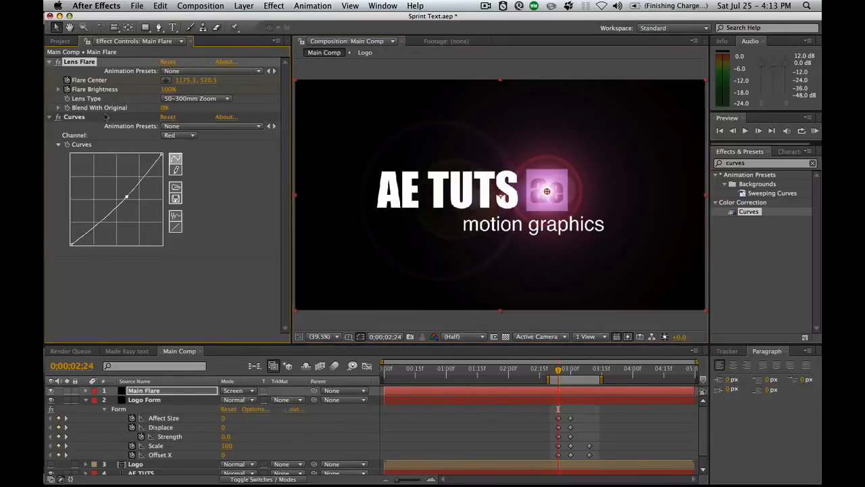
{"action": "left_click", "coordinate": [168, 89]}
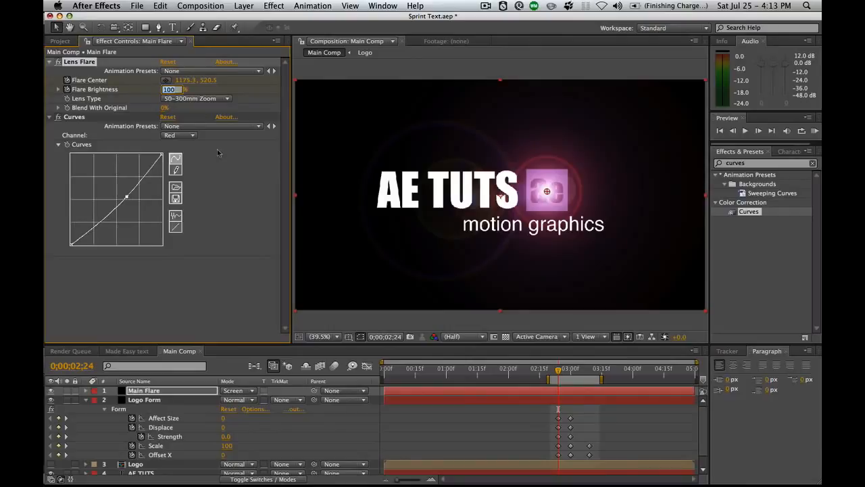
{"action": "type", "text": "0"}
{"action": "key", "text": "Return"}
Keyframe Main Flare's Flare Brightness at 0;00;03;00, trying 140% and raising it to 151%
{"action": "key", "text": "k"}
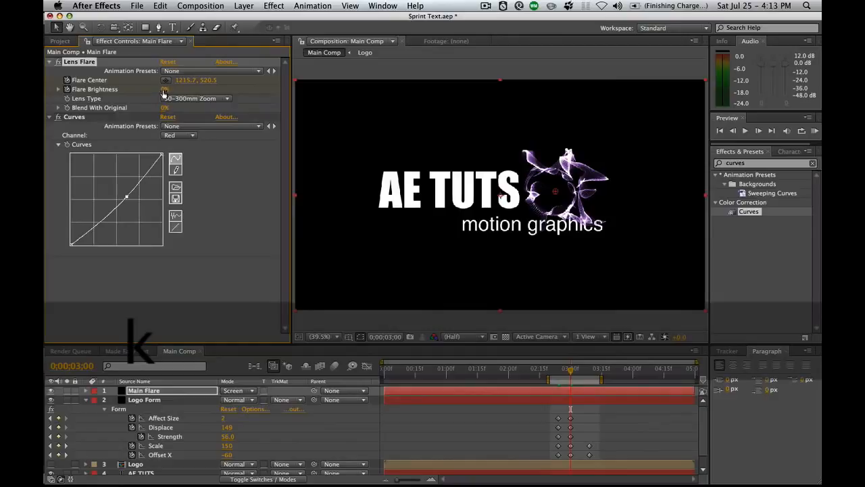
{"action": "left_click", "coordinate": [165, 90]}
{"action": "type", "text": "140"}
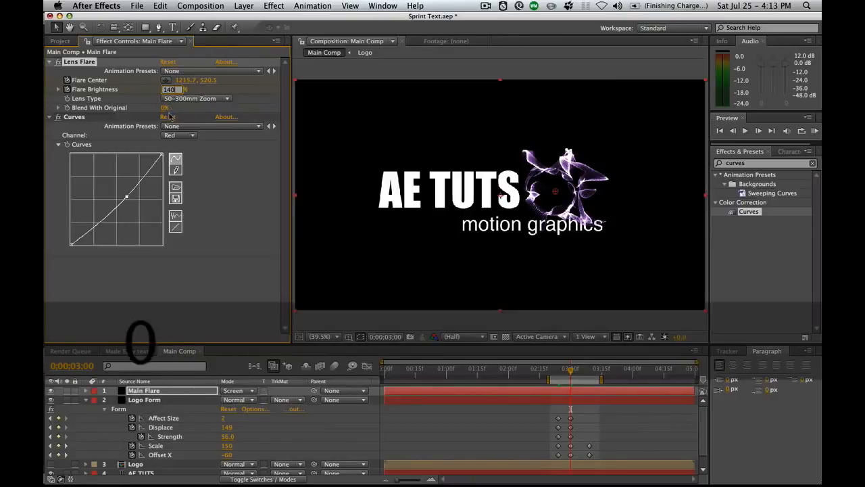
{"action": "key", "text": "Return"}
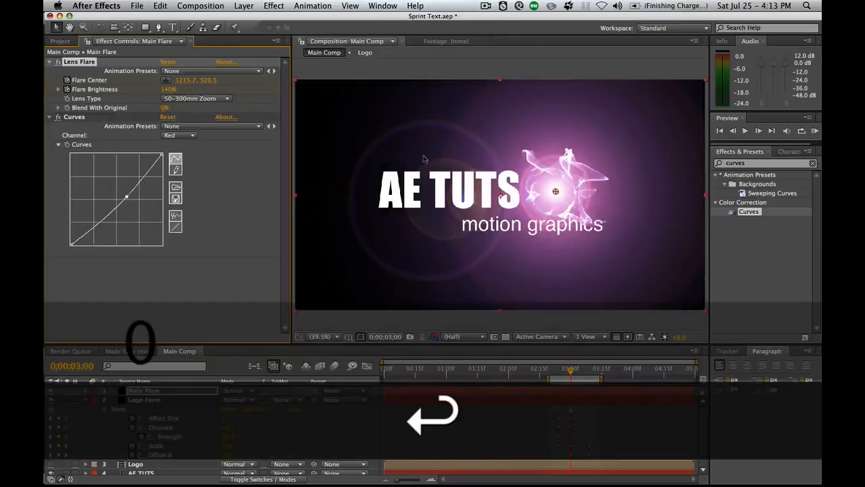
{"action": "left_click_drag", "start_coordinate": [172, 90], "coordinate": [175, 89]}
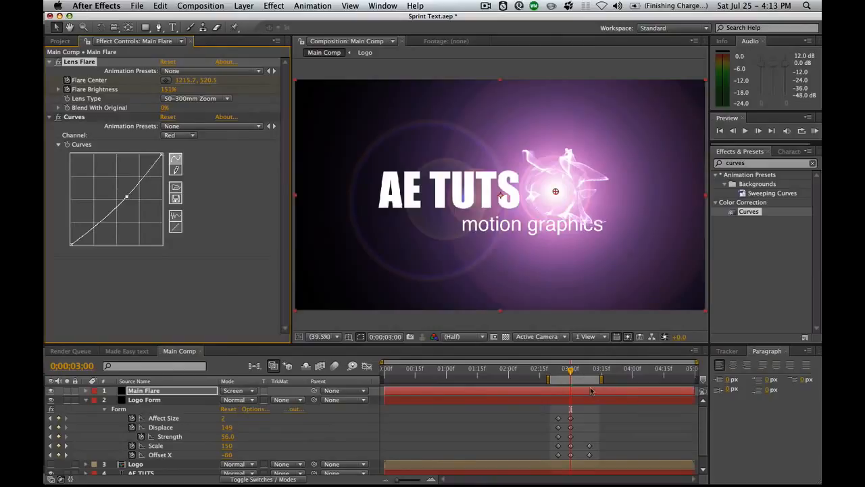
At 0;00;03;09, keyframe Flare Brightness at 0% and move Flare Center onto the shrunken logo, at about 1405, 533
{"action": "key", "text": "k"}
{"action": "left_click", "coordinate": [178, 89]}
{"action": "type", "text": "0"}
{"action": "key", "text": "Return"}
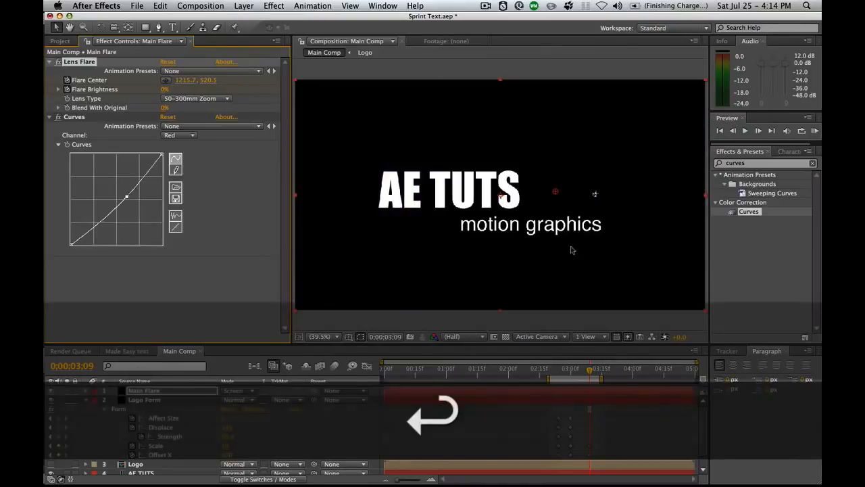
{"action": "left_click_drag", "start_coordinate": [556, 194], "coordinate": [595, 196]}
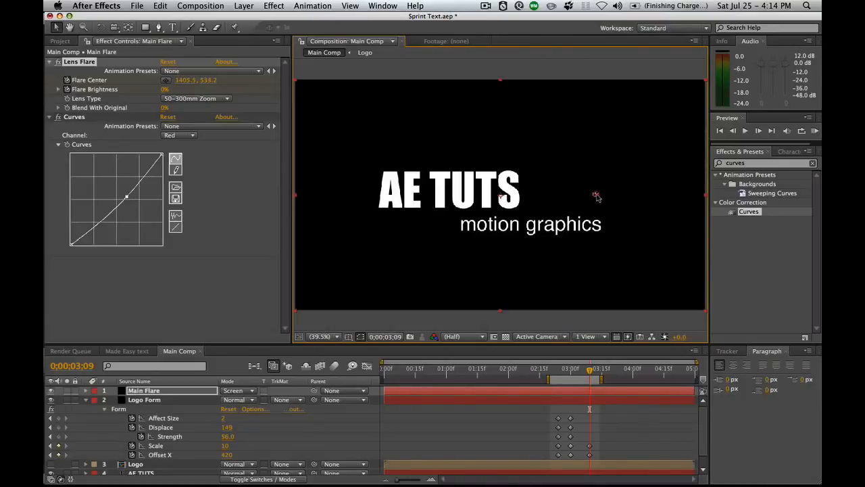
Set Logo Form's Scale keyframe at 0;00;03;00 to 170
{"action": "left_click_drag", "start_coordinate": [591, 371], "coordinate": [570, 370]}
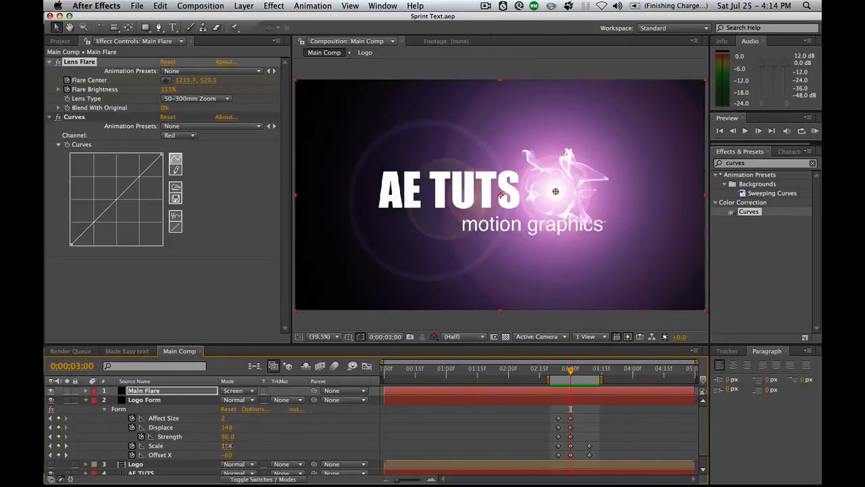
{"action": "left_click_drag", "start_coordinate": [228, 445], "coordinate": [232, 446]}
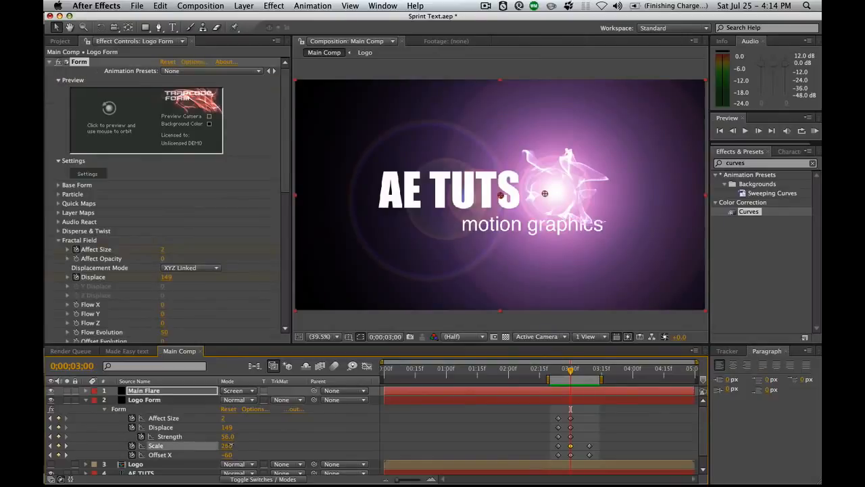
{"action": "left_click", "coordinate": [228, 446]}
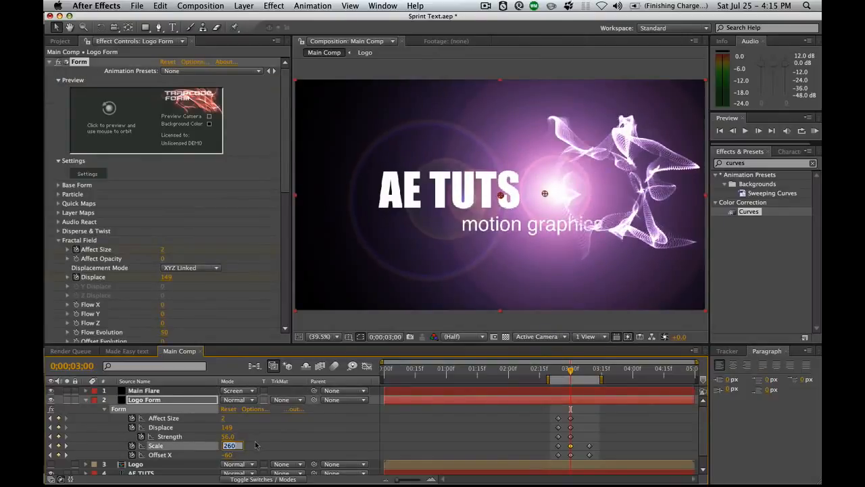
{"action": "type", "text": "170"}
{"action": "key", "text": "Return"}
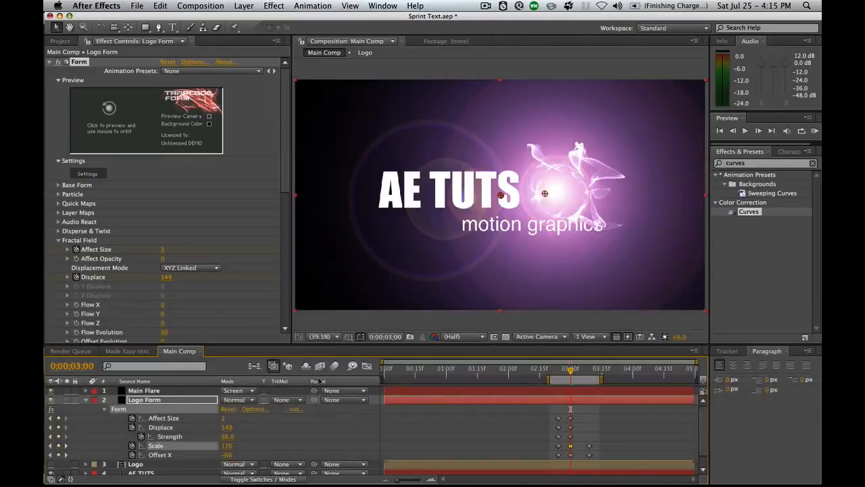
Set Logo Form's Offset X keyframe at 0;00;03;00 to -120
{"action": "left_click", "coordinate": [227, 455]}
{"action": "key", "text": "shift+Down"}
{"action": "key", "text": "shift+Down"}
{"action": "key", "text": "shift+Down"}
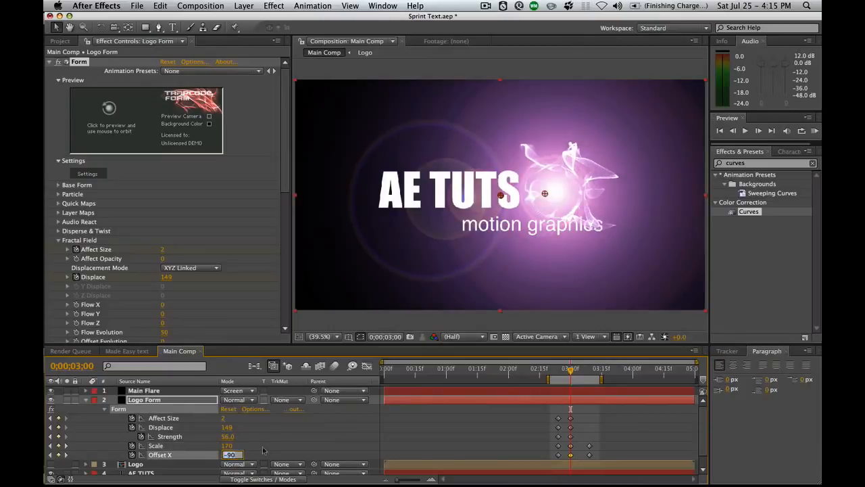
{"action": "key", "text": "shift+Down"}
{"action": "key", "text": "shift+Up"}
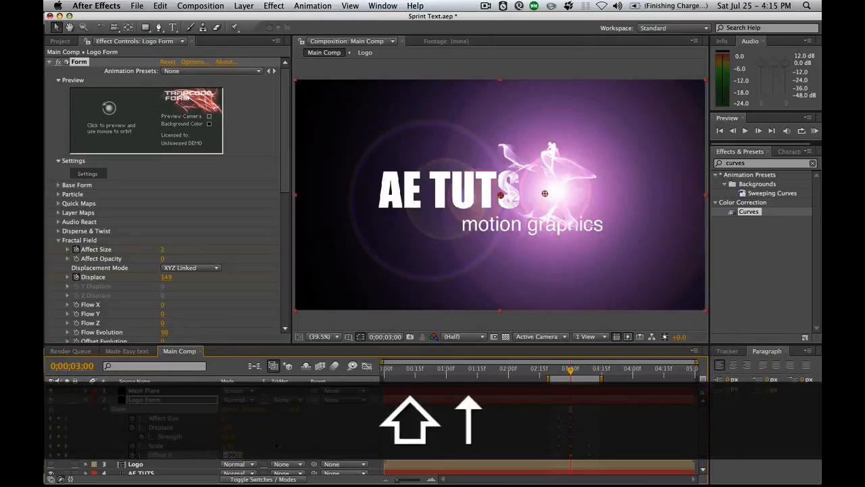
{"action": "key", "text": "Down"}
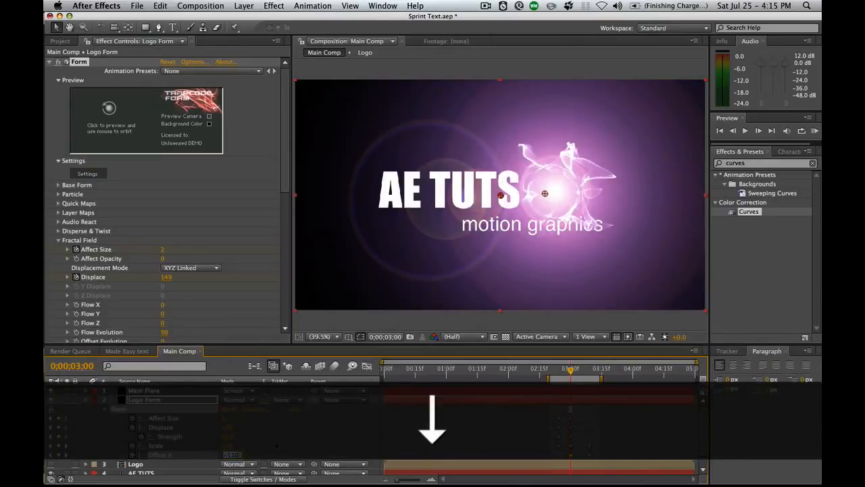
{"action": "key", "text": "Down"}
{"action": "key", "text": "Return"}
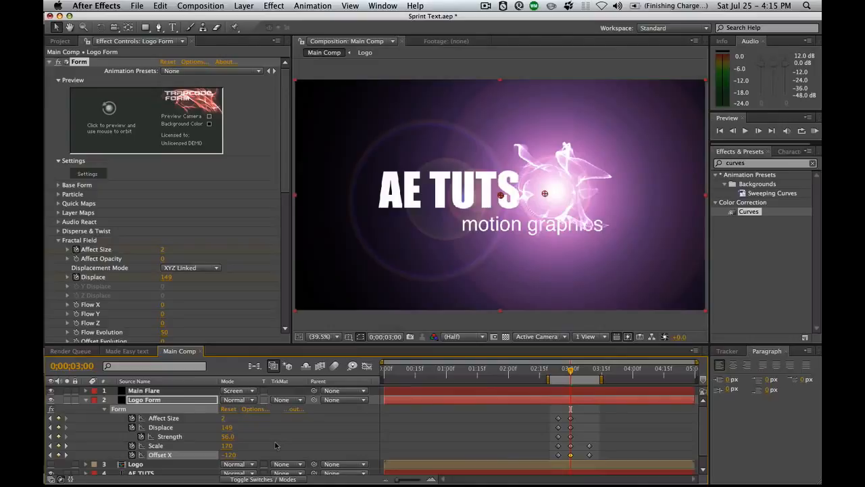
Shift Logo Form's first keyframes to 0;00;02;25, move the last Scale and Offset X keyframes earlier, and collapse the layer
{"action": "left_click", "coordinate": [598, 411]}
{"action": "left_click_drag", "start_coordinate": [559, 410], "coordinate": [585, 458]}
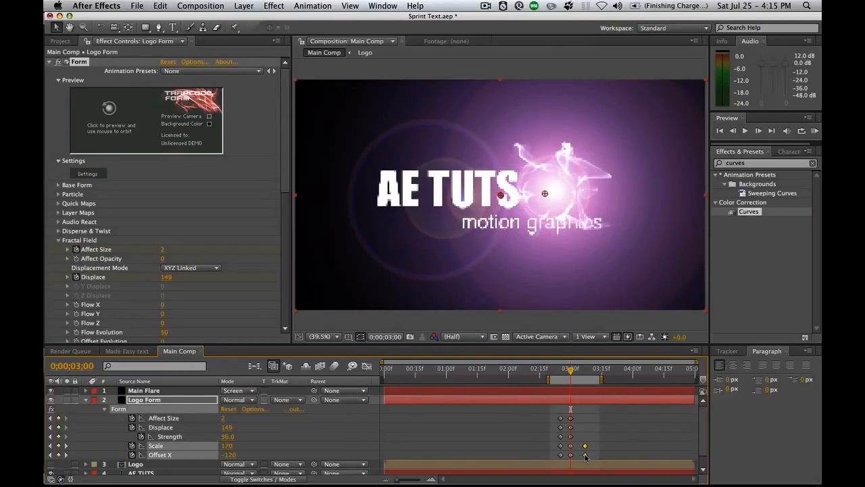
{"action": "left_click", "coordinate": [613, 414]}
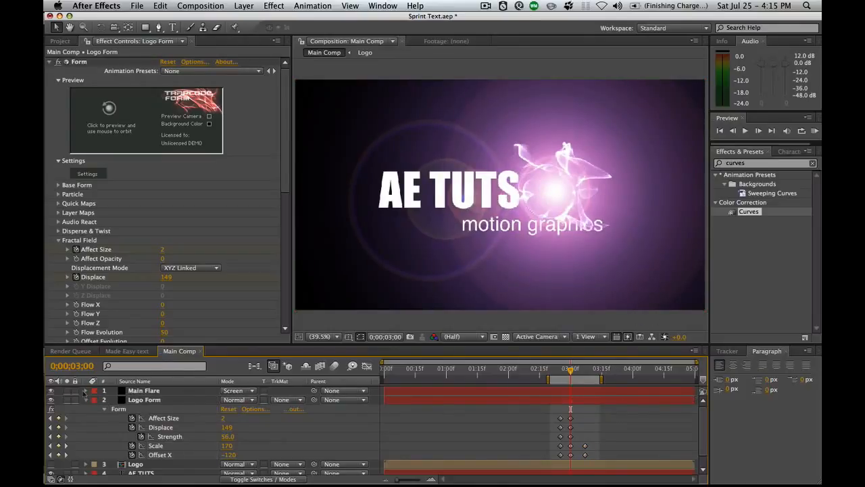
{"action": "left_click", "coordinate": [86, 400]}
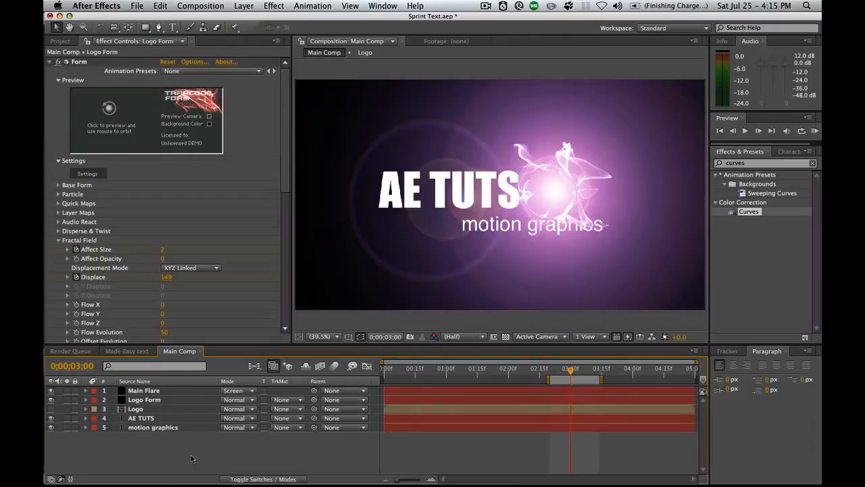
Draw a rectangular mask on the AE TUTS layer, enclosing the text and ending at the middle of the logo
{"action": "left_click", "coordinate": [150, 419]}
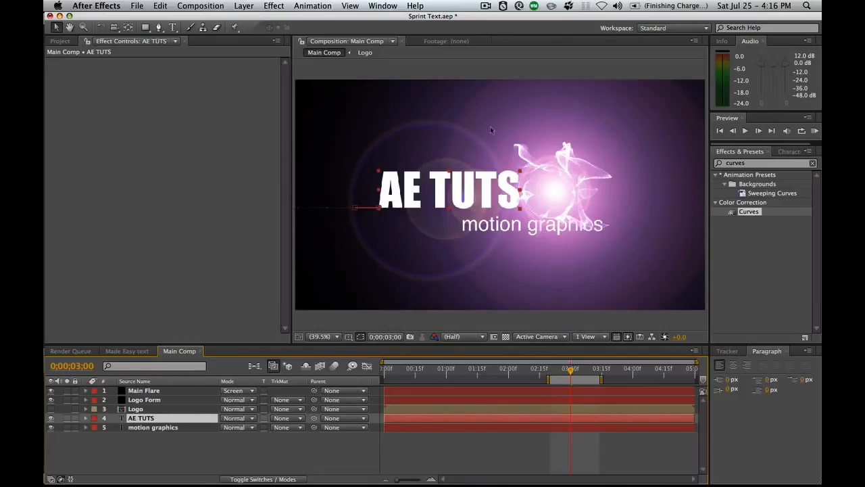
{"action": "left_click", "coordinate": [85, 418]}
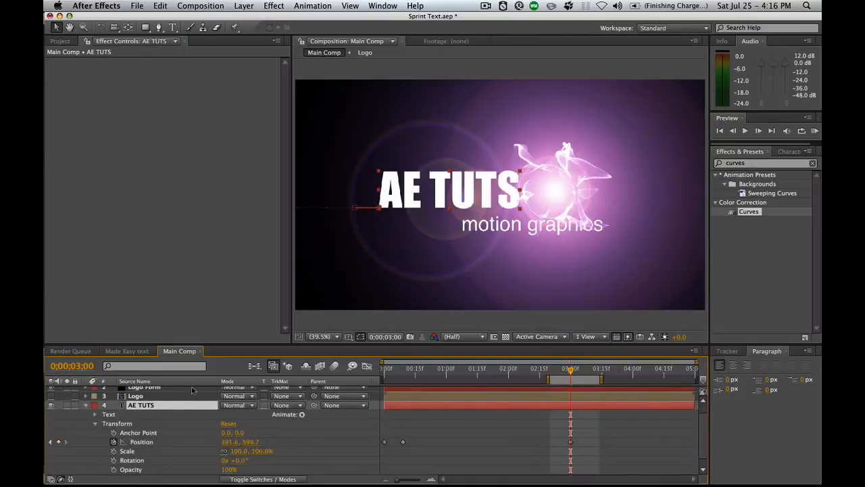
{"action": "left_click", "coordinate": [301, 415]}
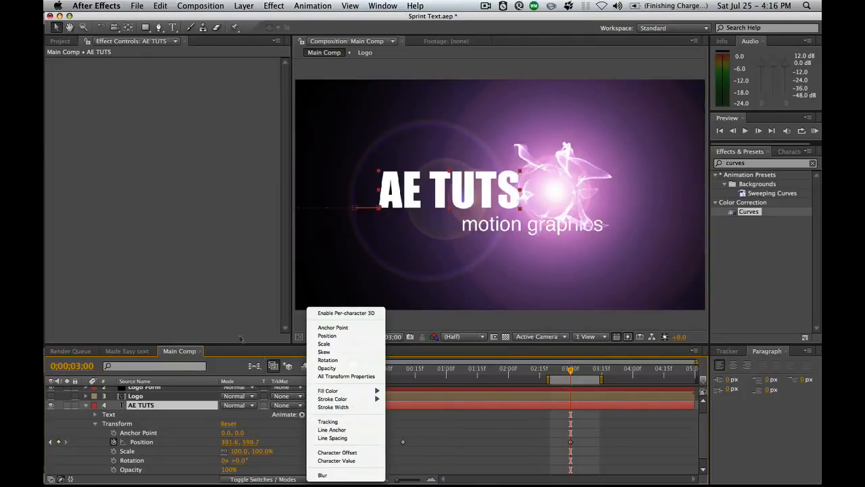
{"action": "left_click", "coordinate": [254, 286]}
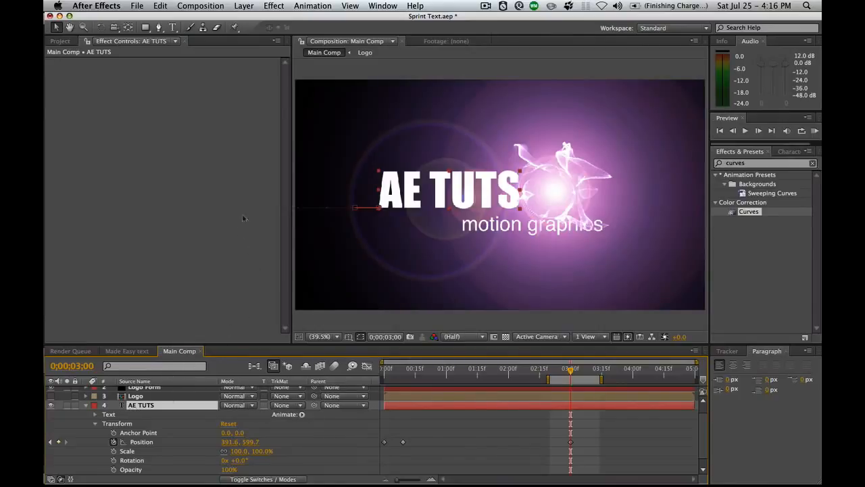
{"action": "left_click_drag", "start_coordinate": [146, 29], "coordinate": [169, 30]}
{"action": "left_click_drag", "start_coordinate": [329, 145], "coordinate": [544, 240]}
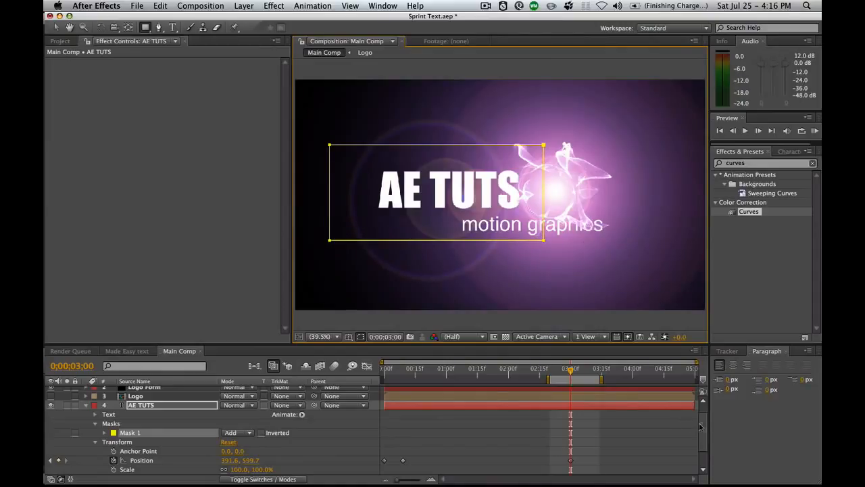
Reveal the Logo Form layer's keyframed properties and set the current time to its first keyframes at 0;00;02;25
{"action": "scroll", "coordinate": [702, 423], "scroll_direction": "up", "scroll_amount": 2}
{"action": "mouse_move", "coordinate": [571, 371]}
{"action": "left_mouse_down"}
{"action": "mouse_move", "coordinate": [607, 378]}
{"action": "mouse_move", "coordinate": [576, 383]}
{"action": "left_mouse_up"}
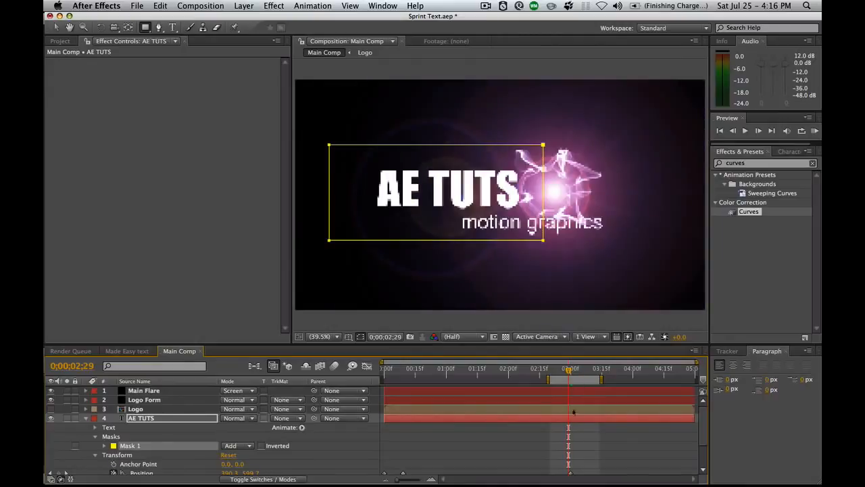
{"action": "left_click", "coordinate": [569, 399]}
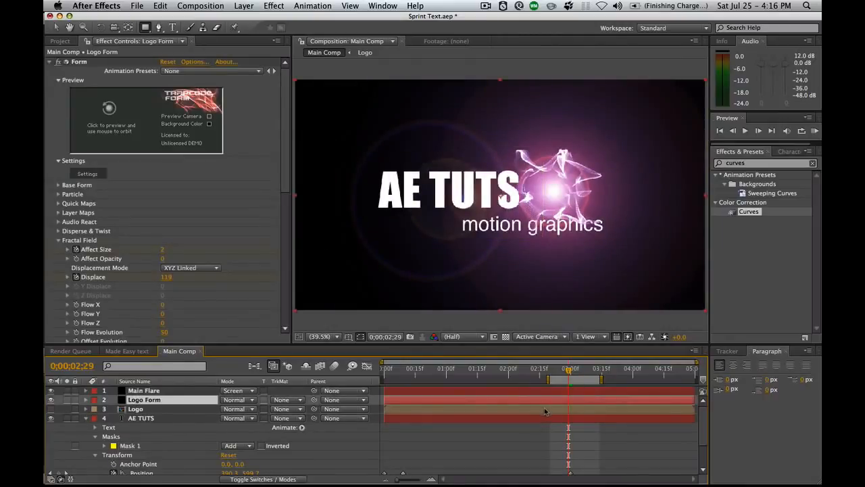
{"action": "key", "text": "u"}
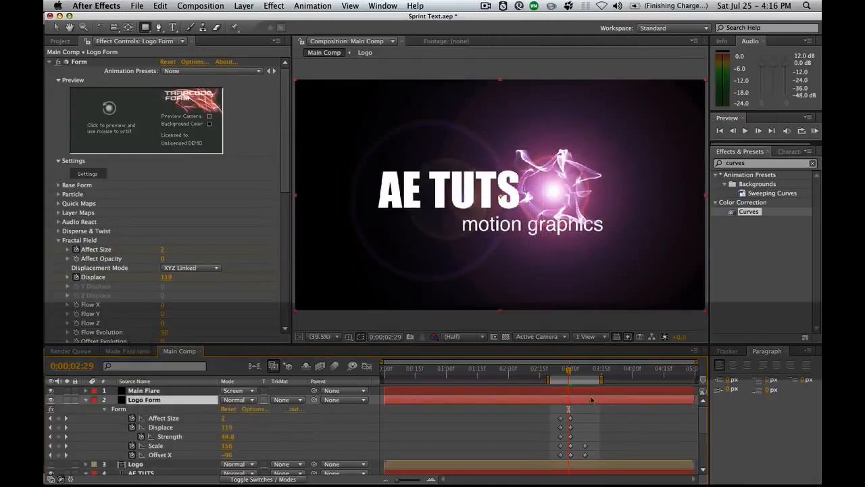
{"action": "scroll", "coordinate": [699, 419], "scroll_direction": "down", "scroll_amount": 3}
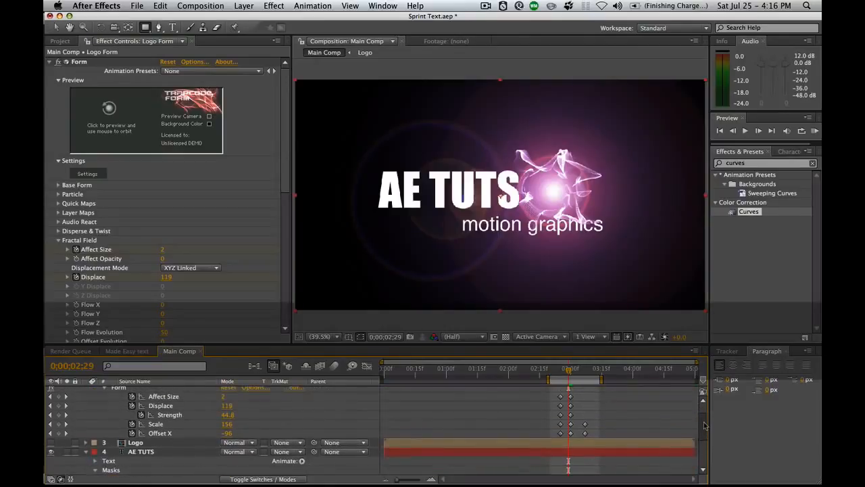
{"action": "left_click", "coordinate": [560, 370]}
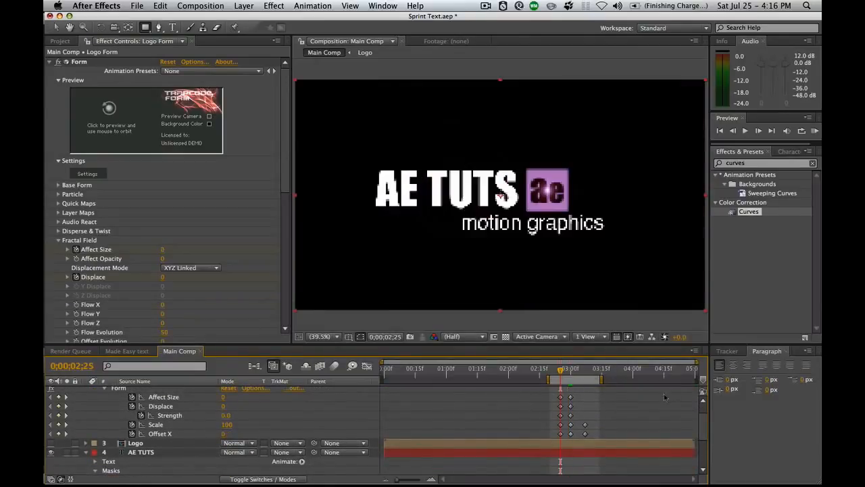
{"action": "key", "text": "j"}
{"action": "key", "text": "k"}
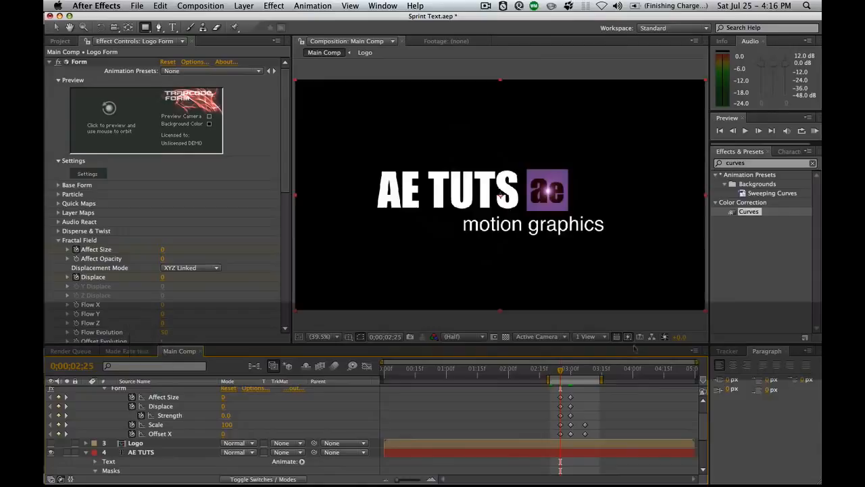
Add a Mask Path keyframe to Mask 1 on the AE TUTS layer at 0;00;02;25
{"action": "scroll", "coordinate": [700, 439], "scroll_direction": "down", "scroll_amount": 3}
{"action": "scroll", "coordinate": [676, 436], "scroll_direction": "down", "scroll_amount": 2}
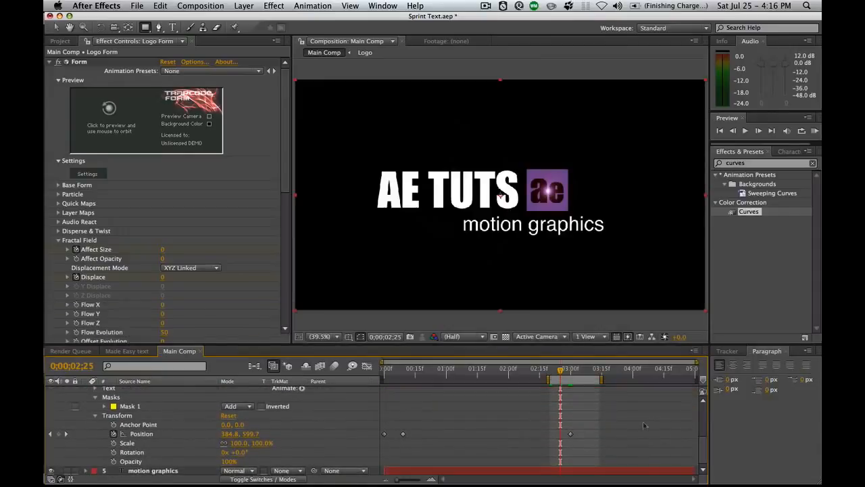
{"action": "left_click", "coordinate": [135, 407]}
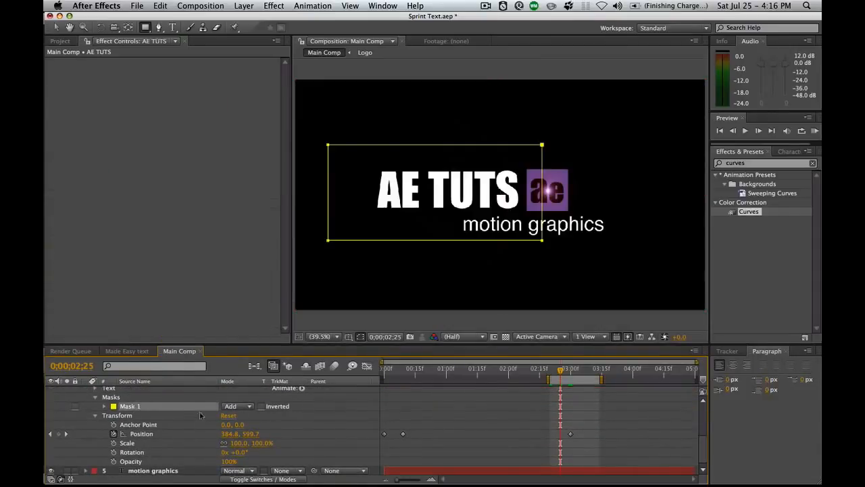
{"action": "key", "text": "m"}
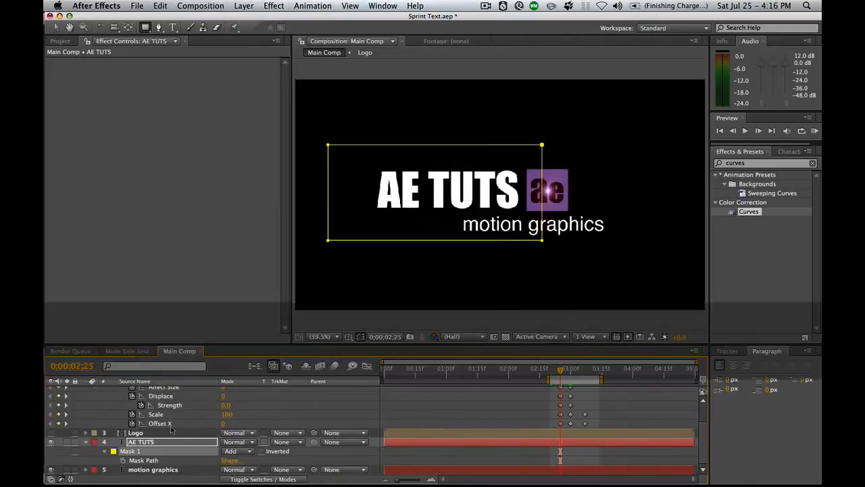
{"action": "left_click", "coordinate": [123, 463]}
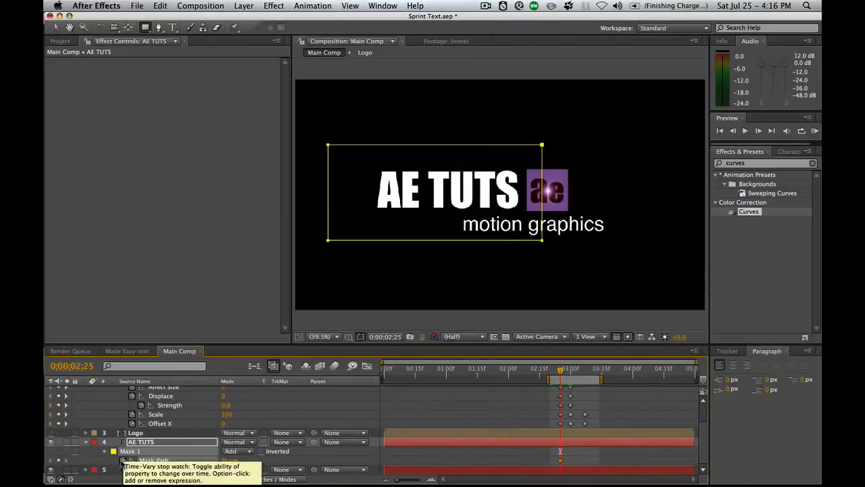
At 0;00;03;00, shrink the AE TUTS mask from its outer edge to a narrow strip beside the logo, hiding the text
{"action": "left_click", "coordinate": [570, 371]}
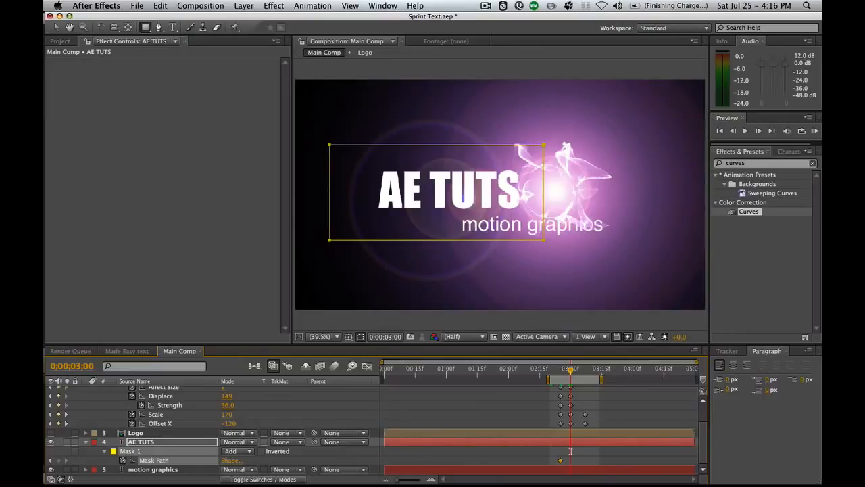
{"action": "key", "text": "v"}
{"action": "left_click", "coordinate": [332, 192]}
{"action": "left_click", "coordinate": [329, 192]}
{"action": "left_click_drag", "start_coordinate": [329, 192], "coordinate": [541, 197]}
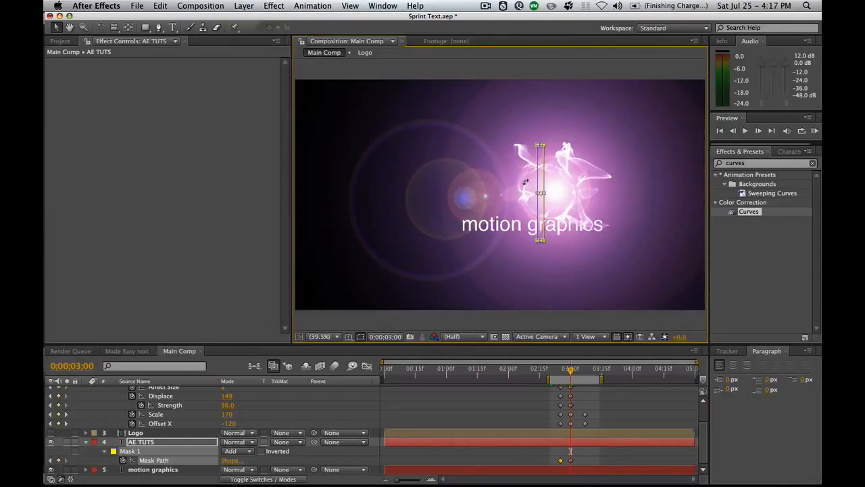
{"action": "key", "text": "Return"}
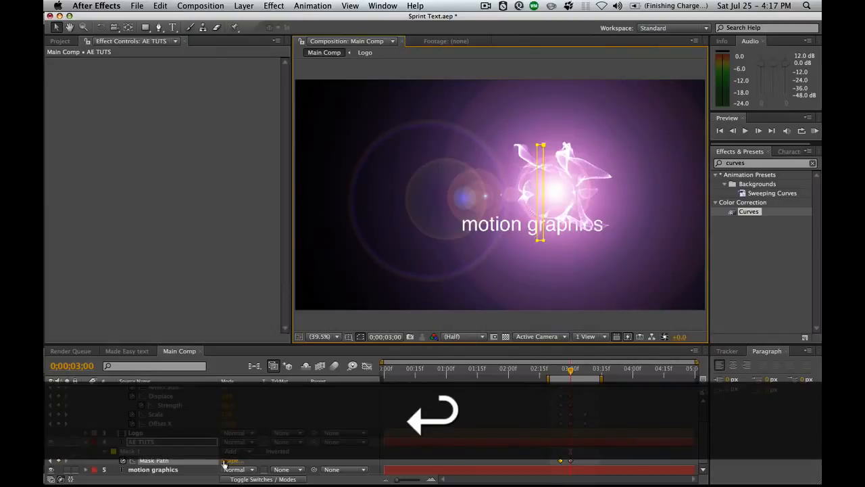
Set Mask 1's feather to 156 pixels, start the work area at about 0;00;02;15, and preview the wipe
{"action": "key", "text": "f"}
{"action": "left_click_drag", "start_coordinate": [248, 463], "coordinate": [263, 462]}
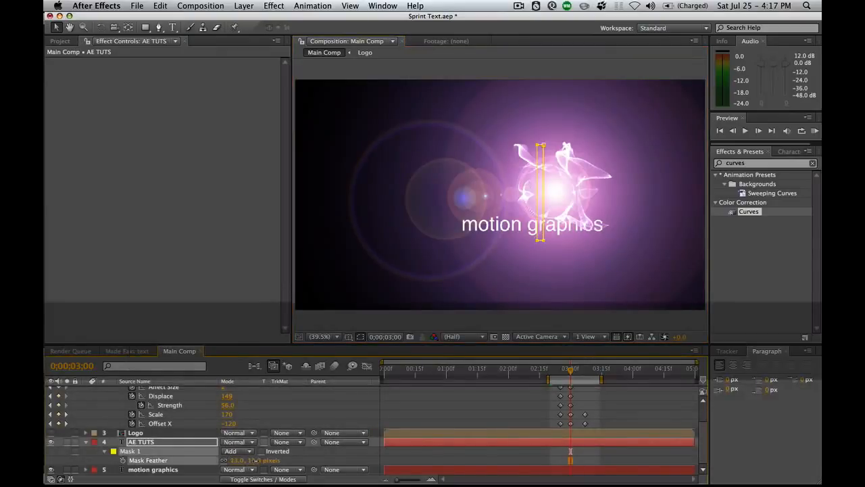
{"action": "left_click", "coordinate": [568, 369]}
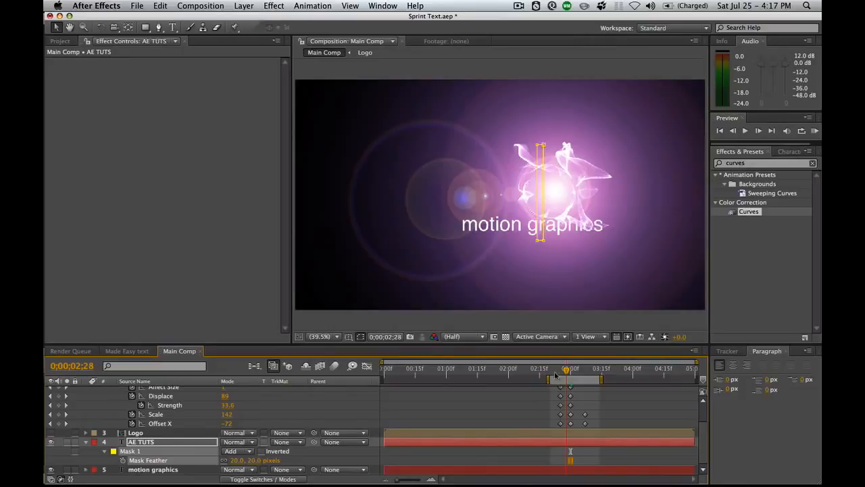
{"action": "left_click_drag", "start_coordinate": [255, 461], "coordinate": [268, 462]}
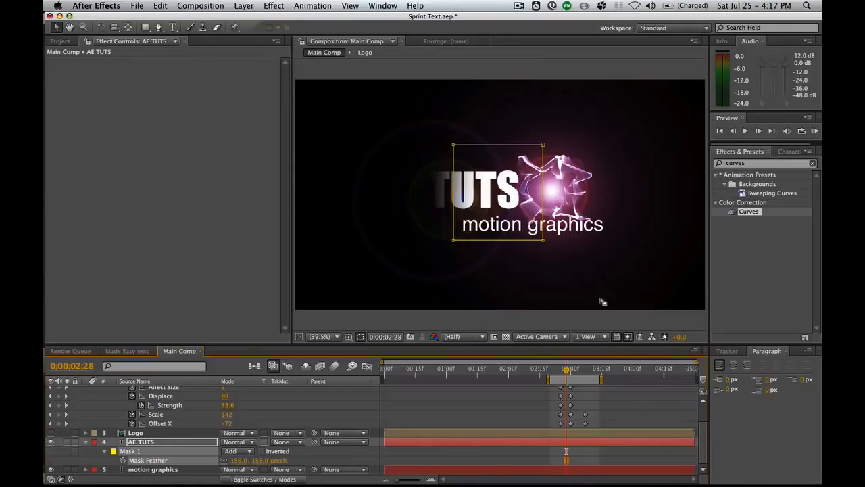
{"action": "left_click_drag", "start_coordinate": [548, 380], "coordinate": [539, 379]}
{"action": "left_click", "coordinate": [815, 130]}
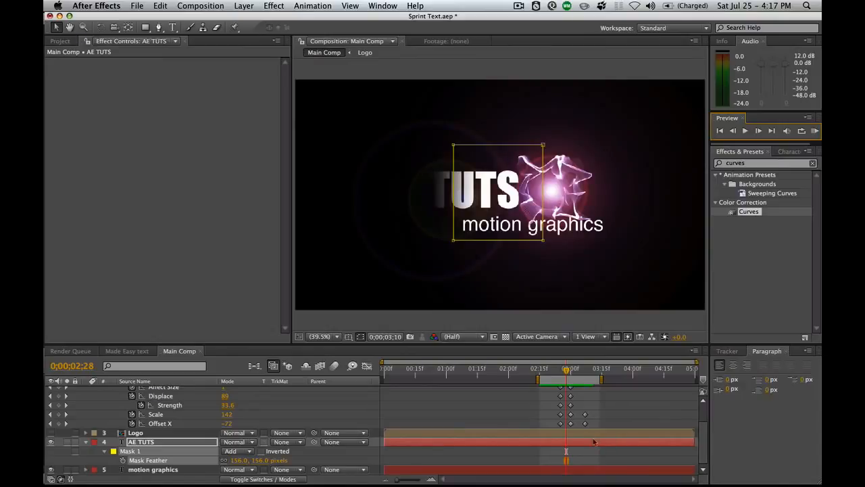
Reveal the AE TUTS layer's keyframes and move the second Mask Path keyframe to 0;00;03;06
{"action": "key", "text": "u"}
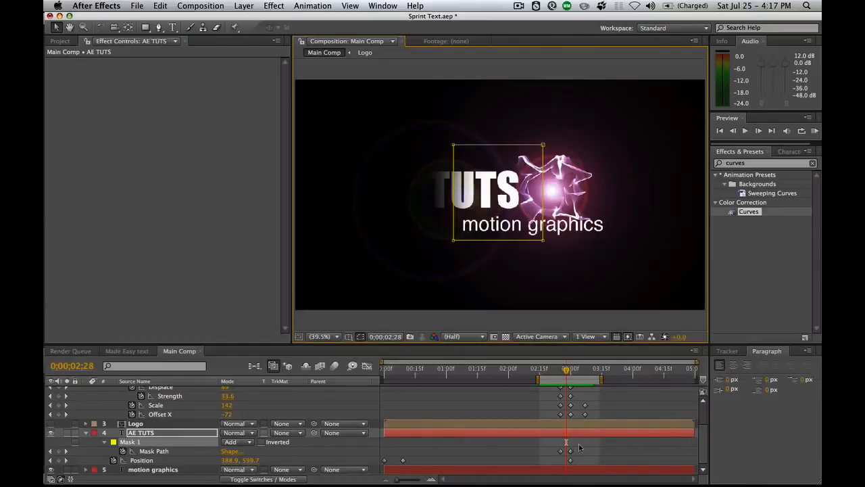
{"action": "left_click_drag", "start_coordinate": [569, 451], "coordinate": [581, 451]}
{"action": "left_click", "coordinate": [579, 372]}
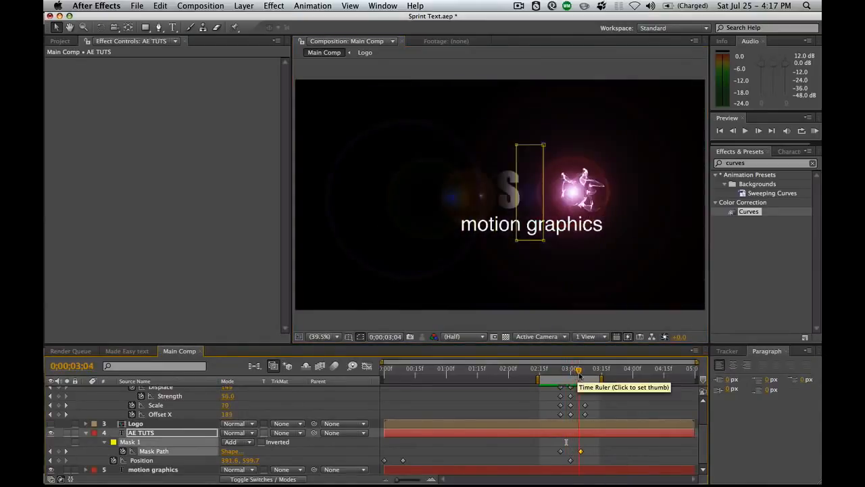
{"action": "left_click_drag", "start_coordinate": [579, 372], "coordinate": [580, 373]}
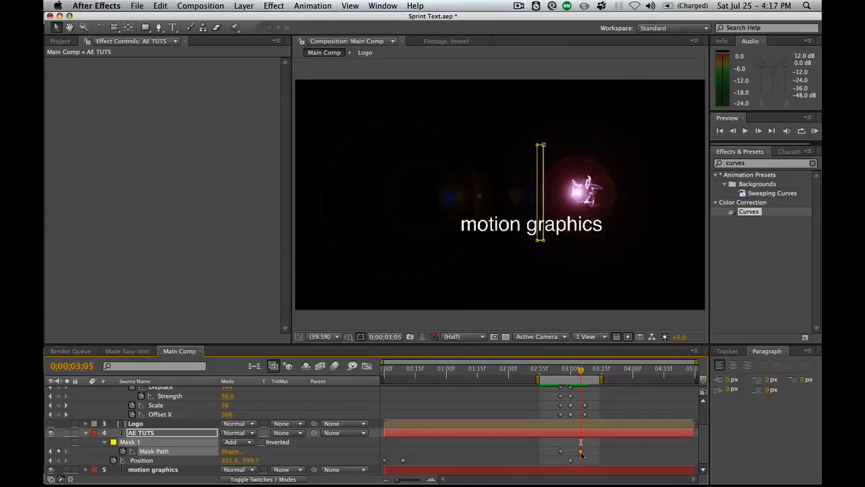
{"action": "left_click_drag", "start_coordinate": [580, 450], "coordinate": [582, 453]}
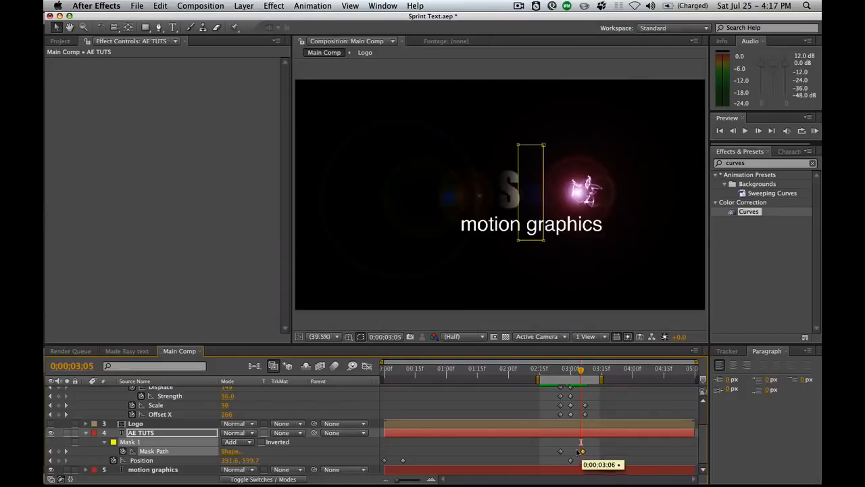
Move Mask 1's first Mask Path keyframe earlier, to about 0;00;02;19, so the text starts fading before the logo distorts
{"action": "left_click_drag", "start_coordinate": [572, 372], "coordinate": [558, 371]}
{"action": "double_click", "coordinate": [560, 451]}
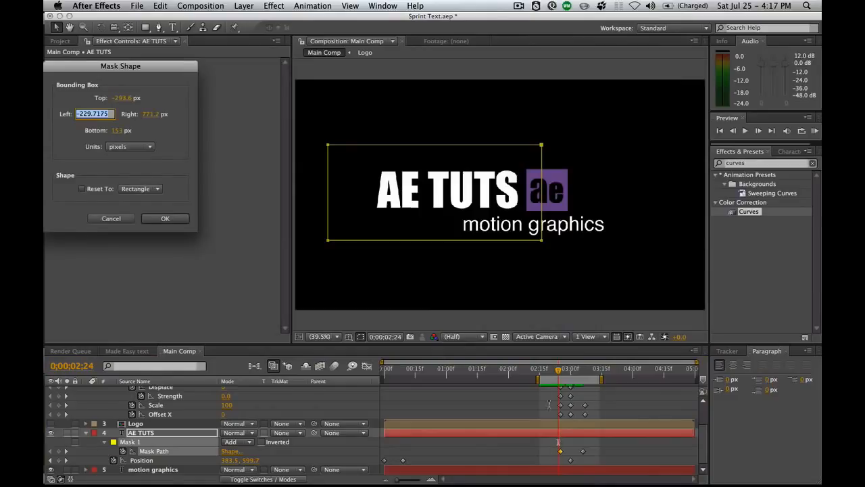
{"action": "left_click", "coordinate": [105, 219]}
{"action": "left_click_drag", "start_coordinate": [560, 452], "coordinate": [554, 452]}
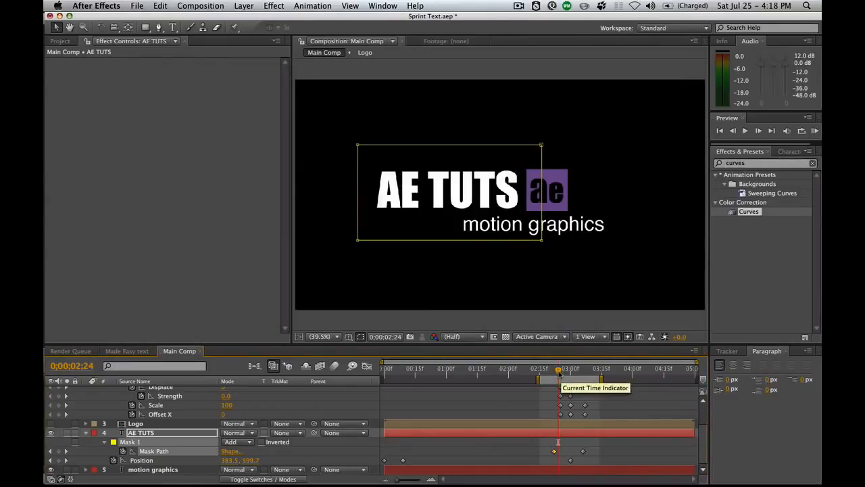
{"action": "left_click_drag", "start_coordinate": [559, 371], "coordinate": [561, 371]}
{"action": "left_click_drag", "start_coordinate": [553, 452], "coordinate": [548, 451]}
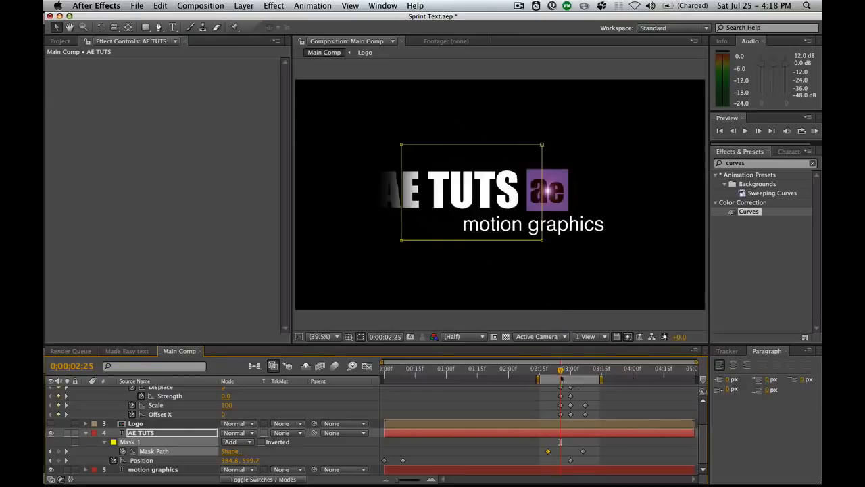
Scrub and preview the AE TUTS mask wipe between its two Mask Path keyframes to check its timing against the logo distortion
{"action": "left_click_drag", "start_coordinate": [560, 370], "coordinate": [582, 377]}
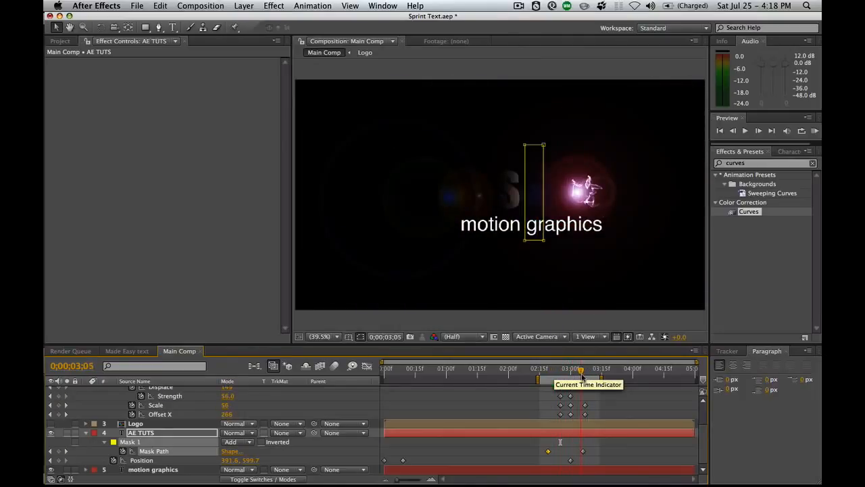
{"action": "left_click_drag", "start_coordinate": [581, 375], "coordinate": [584, 376]}
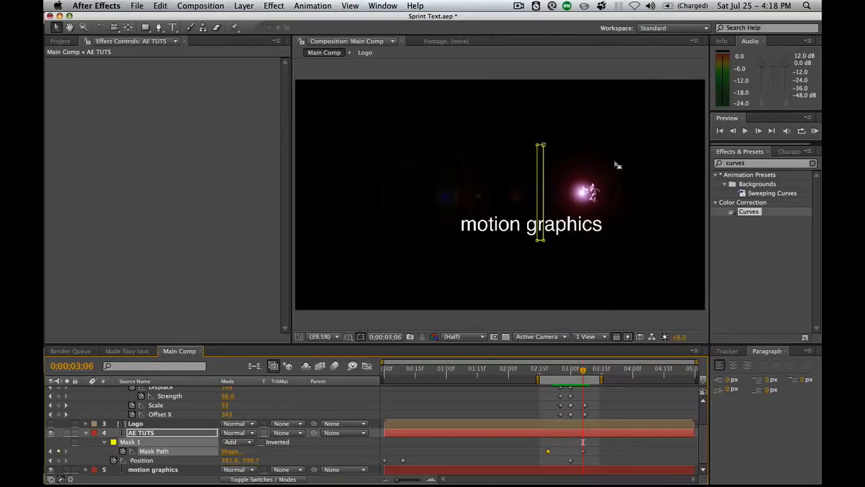
{"action": "left_click_drag", "start_coordinate": [583, 371], "coordinate": [551, 372]}
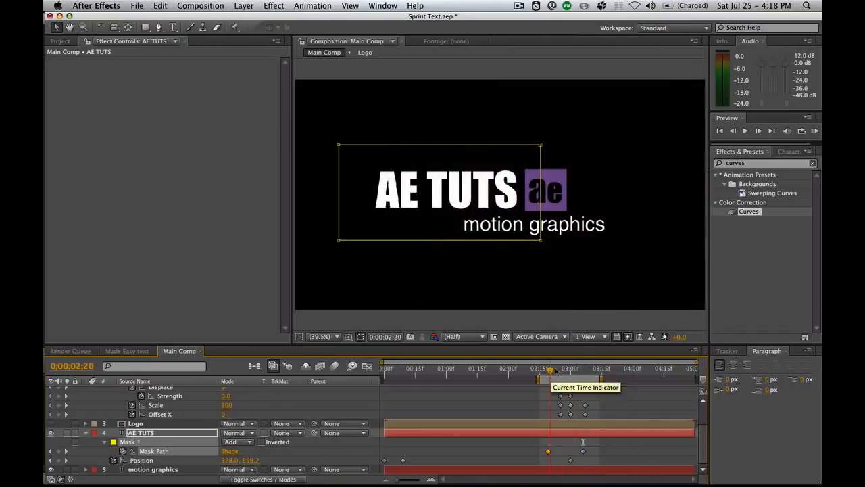
{"action": "left_click", "coordinate": [814, 133]}
{"action": "left_click", "coordinate": [546, 371]}
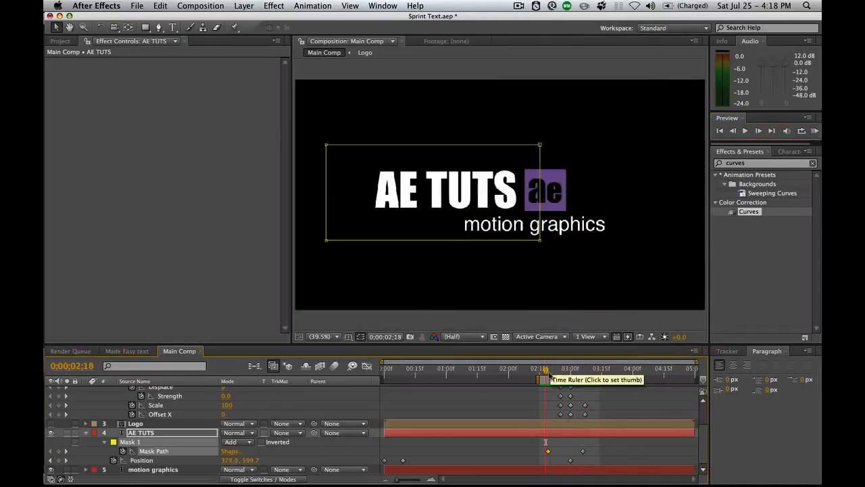
{"action": "mouse_move", "coordinate": [546, 372]}
{"action": "left_mouse_down"}
{"action": "mouse_move", "coordinate": [585, 374]}
{"action": "mouse_move", "coordinate": [544, 373]}
{"action": "left_mouse_up"}
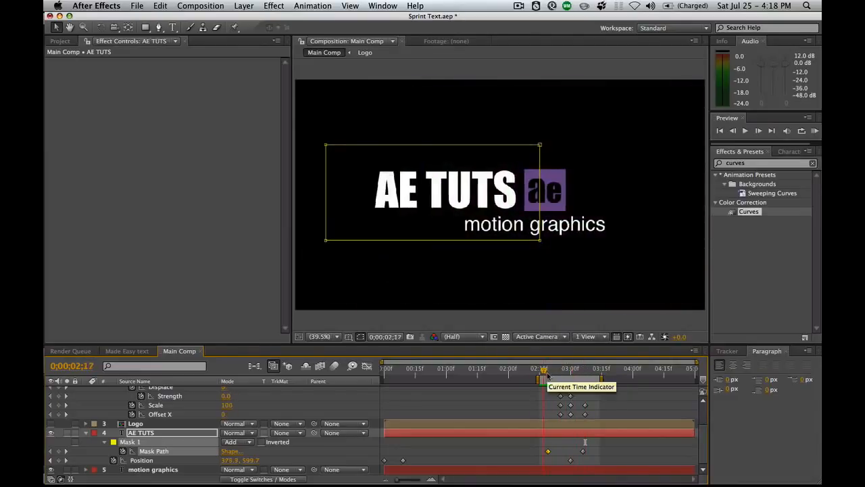
{"action": "mouse_move", "coordinate": [574, 370]}
{"action": "left_mouse_down"}
{"action": "mouse_move", "coordinate": [548, 373]}
{"action": "mouse_move", "coordinate": [581, 371]}
{"action": "left_mouse_up"}
{"action": "left_click", "coordinate": [614, 398]}
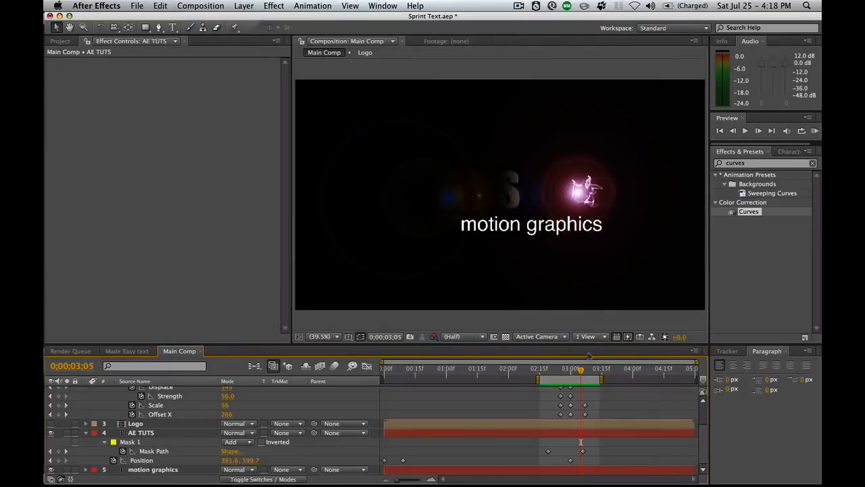
Collapse the Logo Form and AE TUTS layers and deselect all layers
{"action": "scroll", "coordinate": [676, 406], "scroll_direction": "up", "scroll_amount": 3}
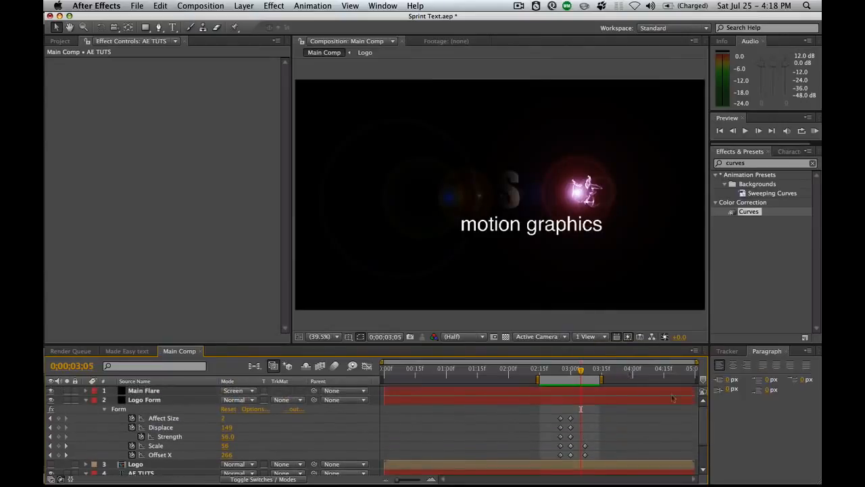
{"action": "left_click", "coordinate": [85, 400]}
{"action": "left_click", "coordinate": [85, 400]}
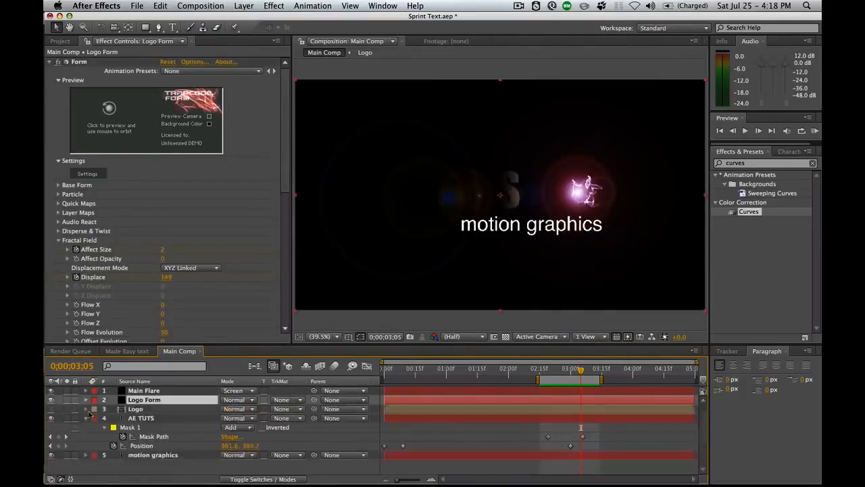
{"action": "left_click", "coordinate": [86, 418]}
{"action": "left_click", "coordinate": [150, 453]}
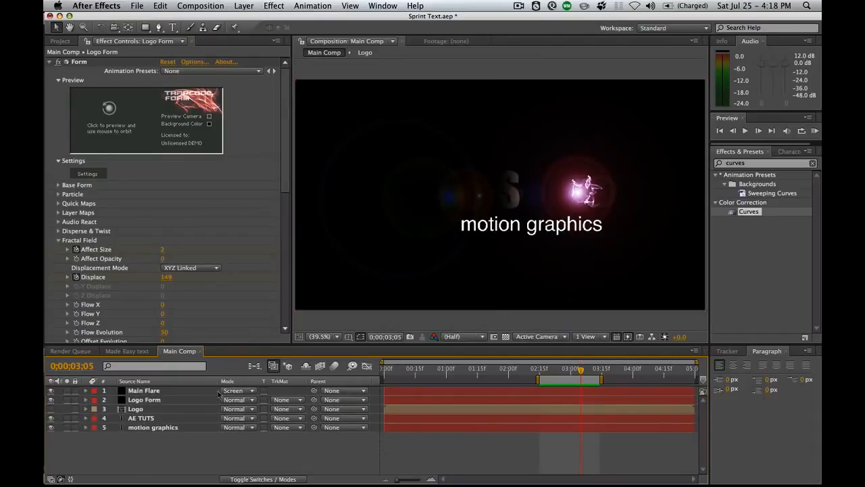
Create a black comp-size solid named Logo Particluar away in the Main Comp
{"action": "key", "text": "super+y"}
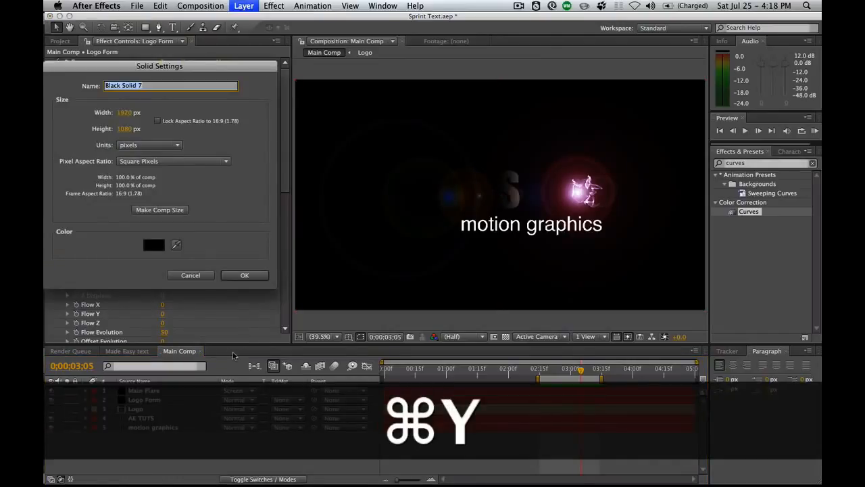
{"action": "type", "text": "Logo A"}
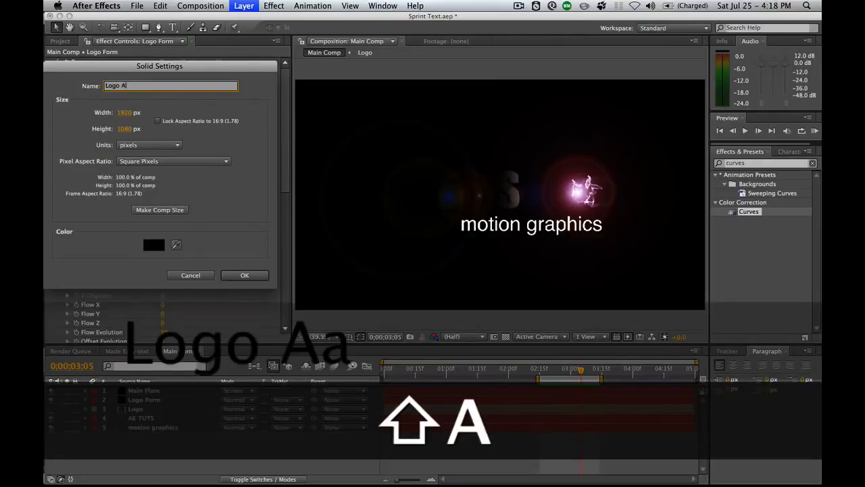
{"action": "key", "text": "BackSpace"}
{"action": "type", "text": "Particlu"}
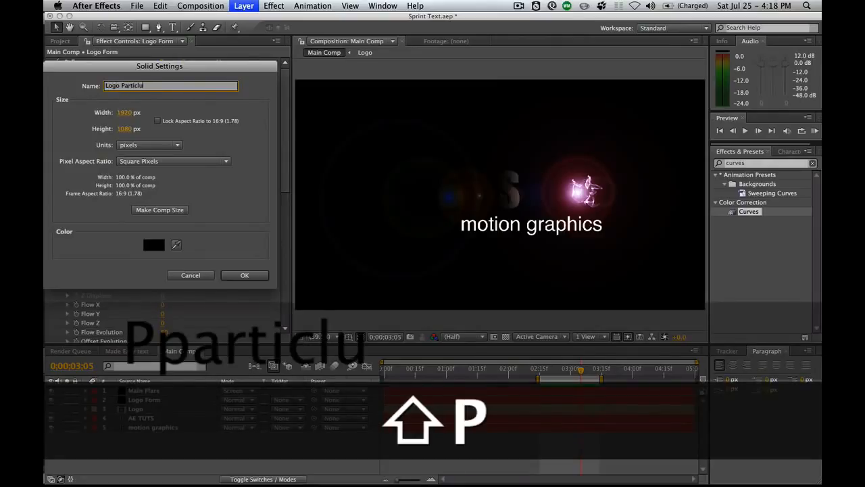
{"action": "type", "text": "ar away"}
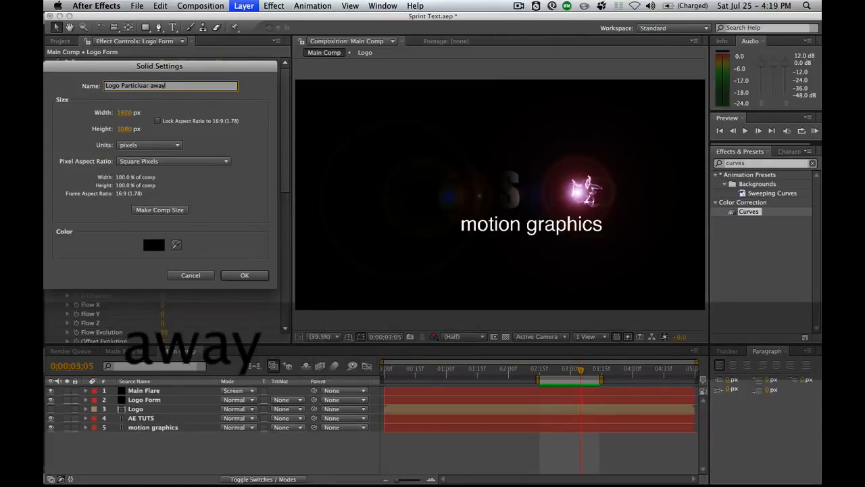
{"action": "key", "text": "Return"}
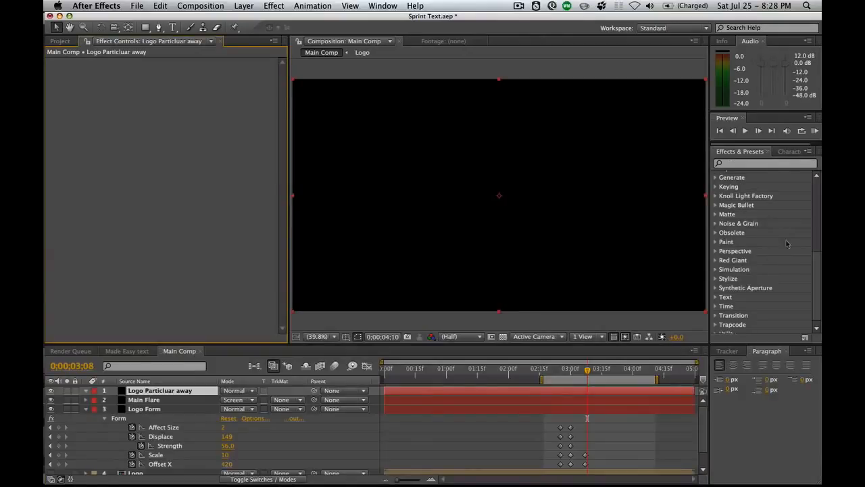
Find the Trapcode Particular effect and apply it to the Logo Particluar away solid
{"action": "left_click", "coordinate": [738, 156]}
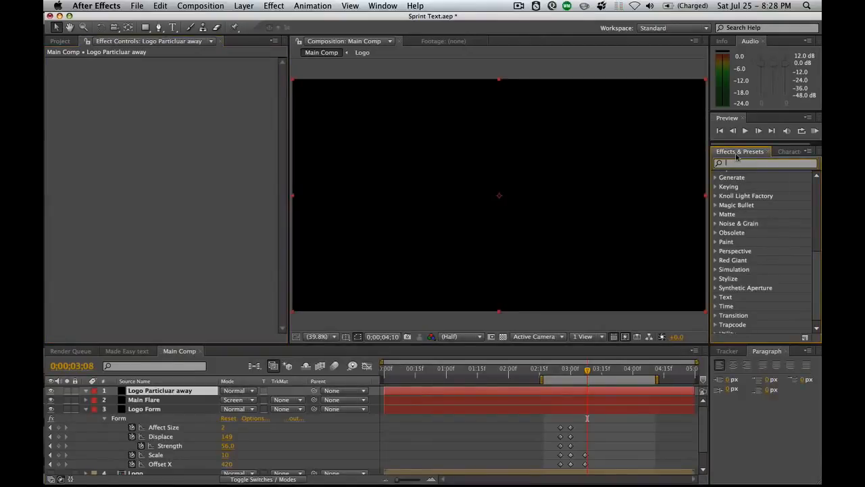
{"action": "type", "text": "part"}
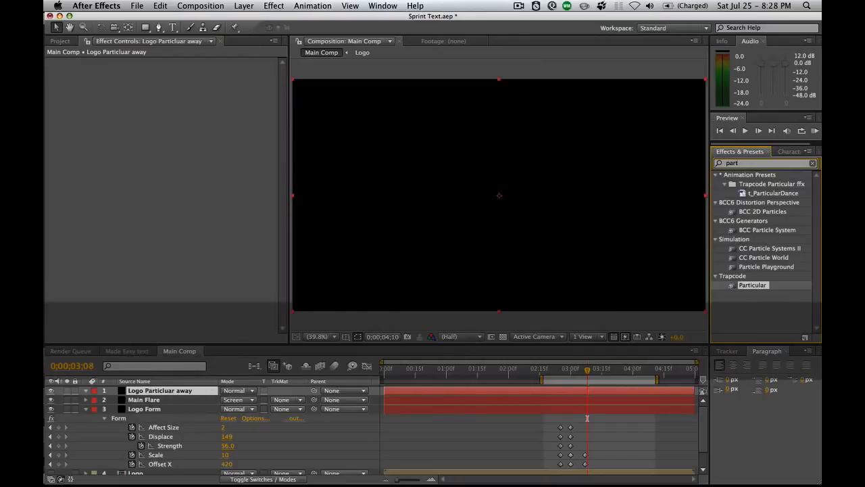
{"action": "double_click", "coordinate": [732, 287]}
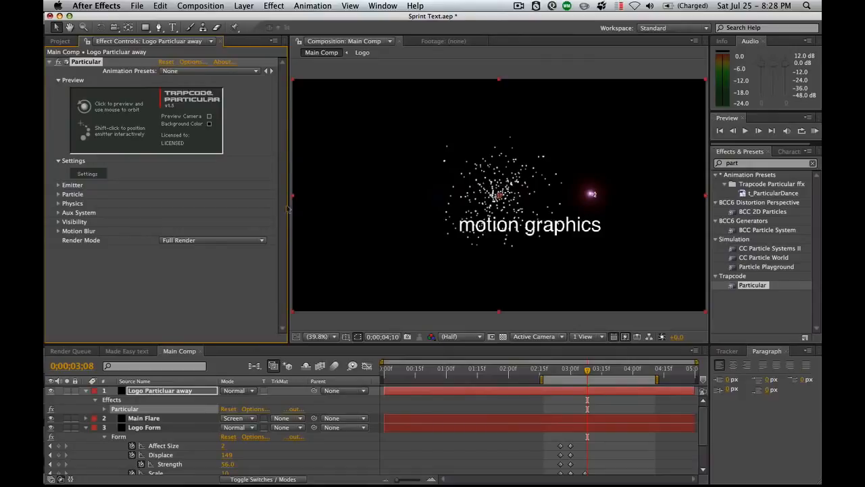
Set Particular's Emitter Type to Box, its Direction to Directional and its Y Rotation to 90°
{"action": "left_click", "coordinate": [59, 185]}
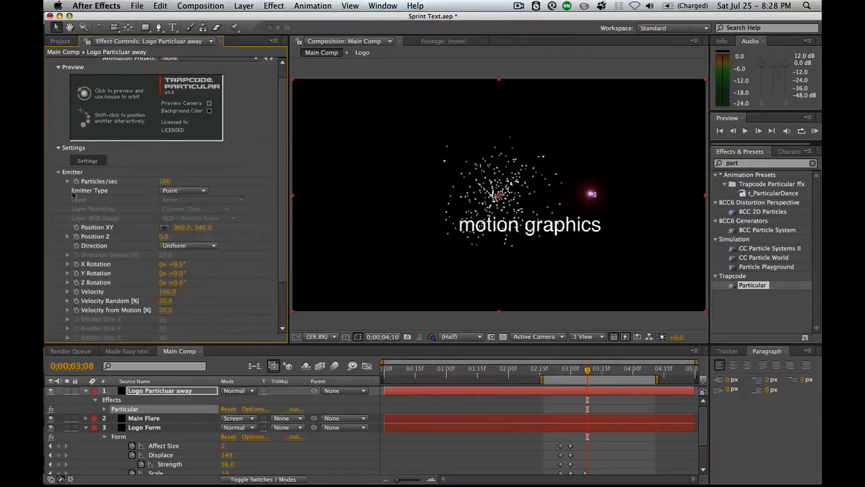
{"action": "left_click", "coordinate": [186, 191]}
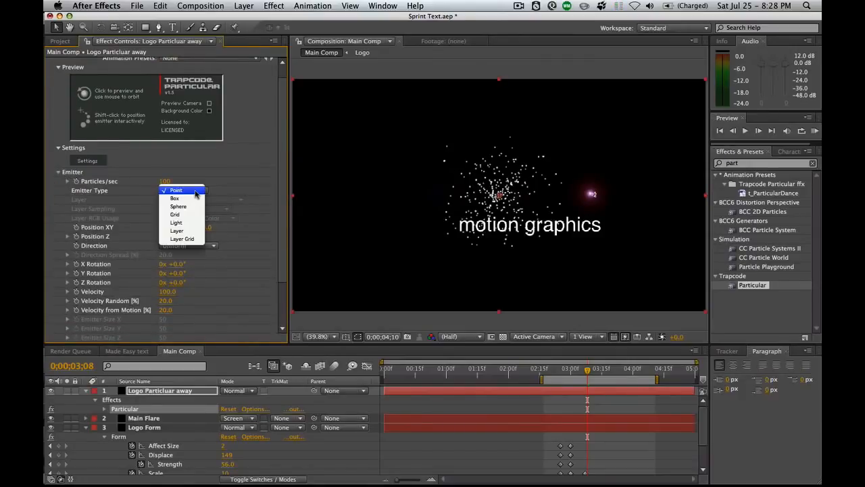
{"action": "left_click", "coordinate": [184, 200]}
{"action": "scroll", "coordinate": [218, 189], "scroll_direction": "down", "scroll_amount": 3}
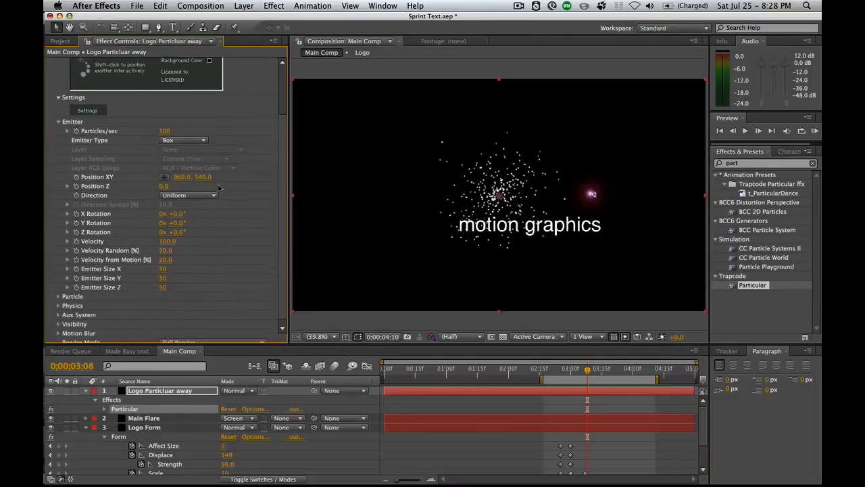
{"action": "left_click", "coordinate": [203, 194]}
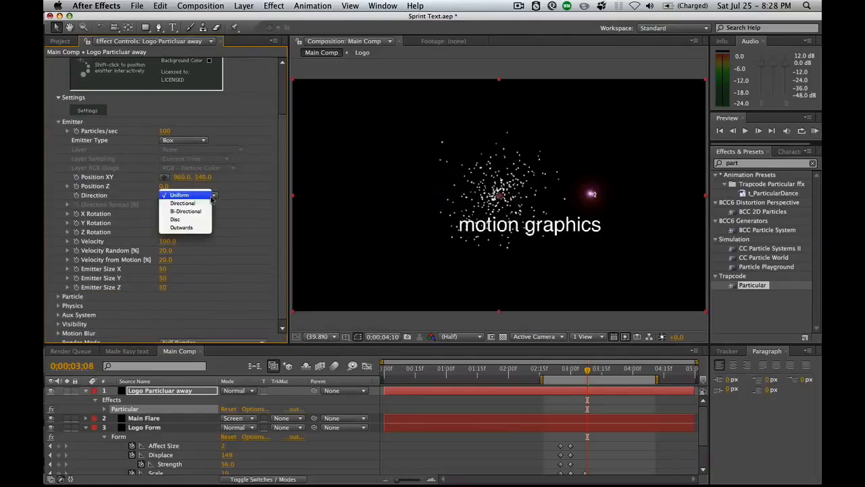
{"action": "left_click", "coordinate": [187, 204]}
{"action": "left_click_drag", "start_coordinate": [178, 223], "coordinate": [226, 224]}
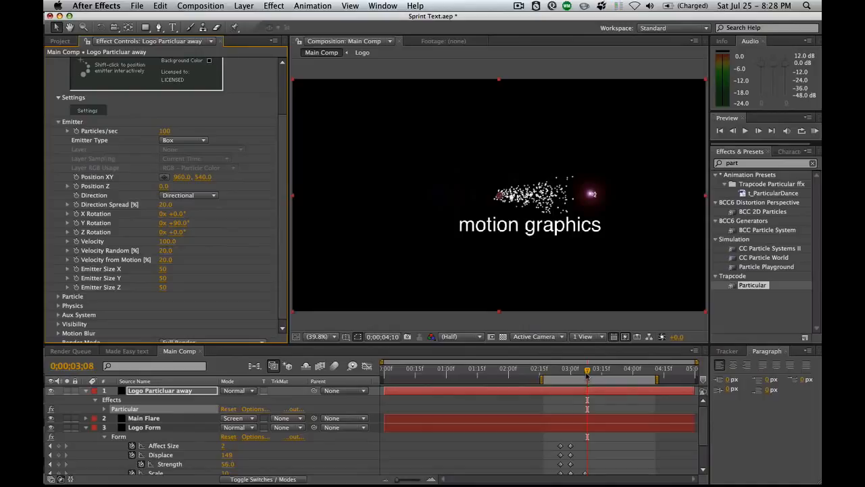
At 0;00;03;04, place the Particular emitter on the center of the glowing logo, about 1301.8, 527.7
{"action": "mouse_move", "coordinate": [587, 370]}
{"action": "left_mouse_down"}
{"action": "mouse_move", "coordinate": [562, 370]}
{"action": "mouse_move", "coordinate": [581, 371]}
{"action": "left_mouse_up"}
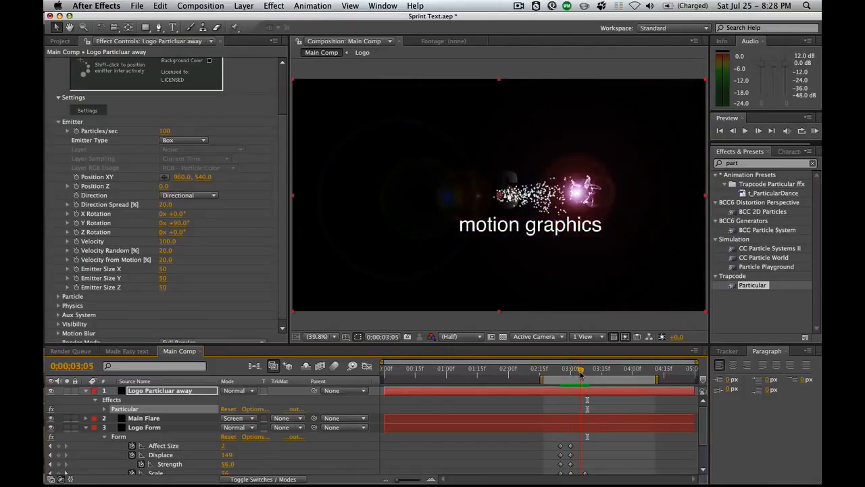
{"action": "left_click_drag", "start_coordinate": [581, 371], "coordinate": [578, 373]}
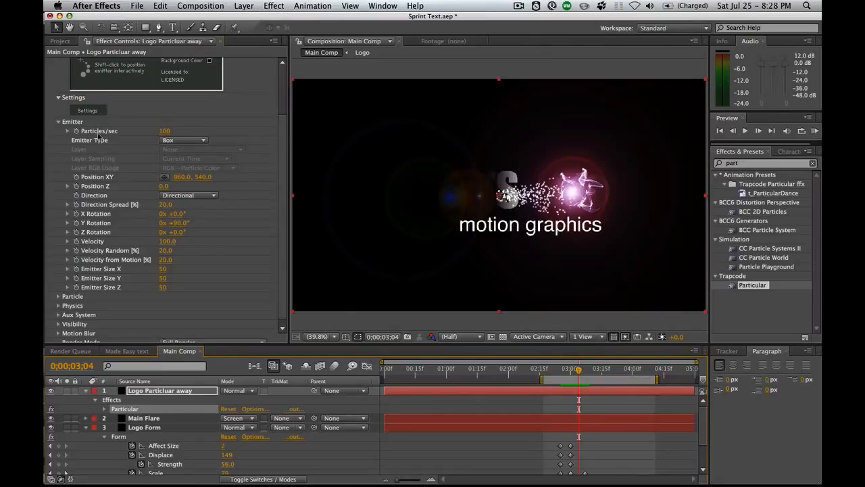
{"action": "left_click", "coordinate": [163, 177]}
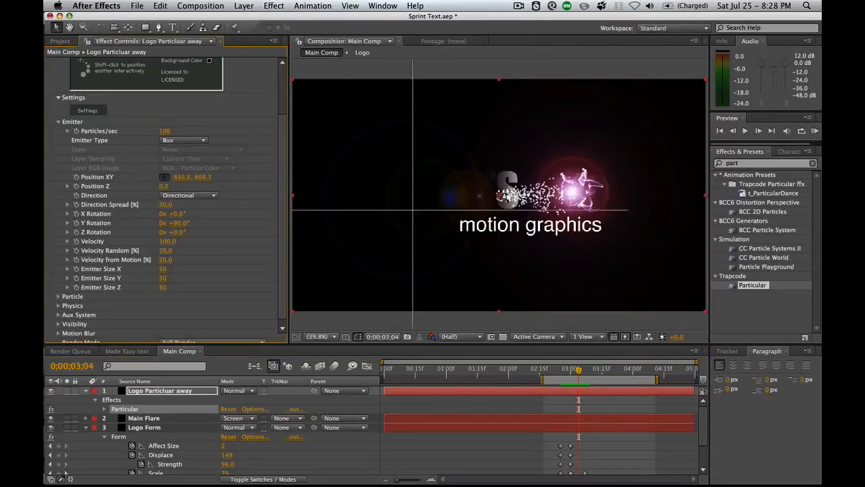
{"action": "left_click", "coordinate": [573, 194]}
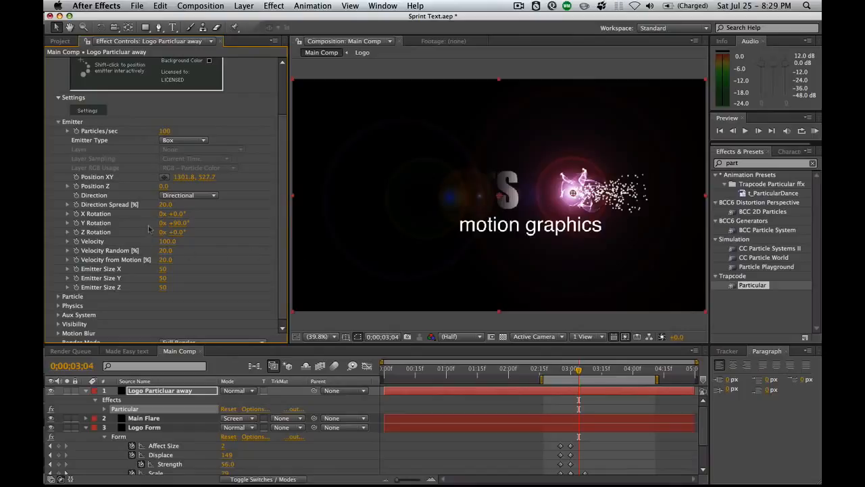
Set the emitter's Velocity to 1320, Direction Spread to 0, Emitter Size Y to 76 and Emitter Size Z to 0
{"action": "left_click_drag", "start_coordinate": [167, 241], "coordinate": [235, 243]}
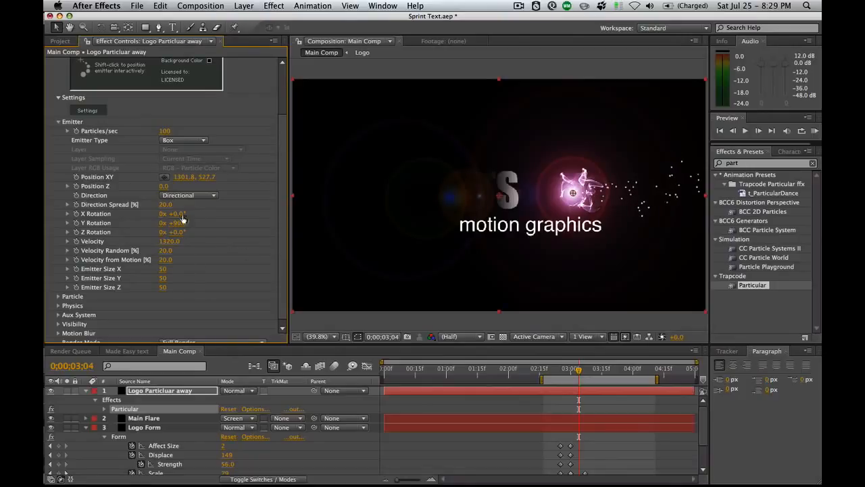
{"action": "left_click_drag", "start_coordinate": [165, 204], "coordinate": [146, 204]}
{"action": "left_click_drag", "start_coordinate": [163, 278], "coordinate": [181, 273]}
{"action": "scroll", "coordinate": [264, 252], "scroll_direction": "down", "scroll_amount": 1}
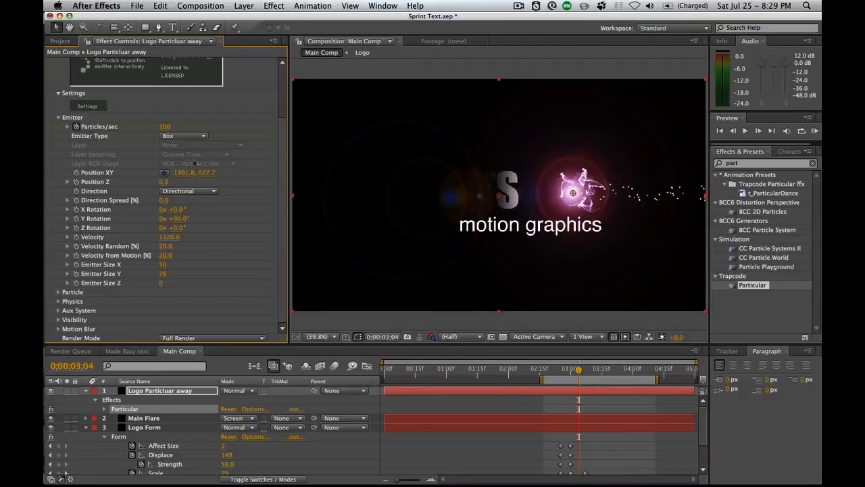
Go to 0;00;03;03 and keyframe the emitter's Particles/sec at 0
{"action": "key", "text": "Page_Up"}
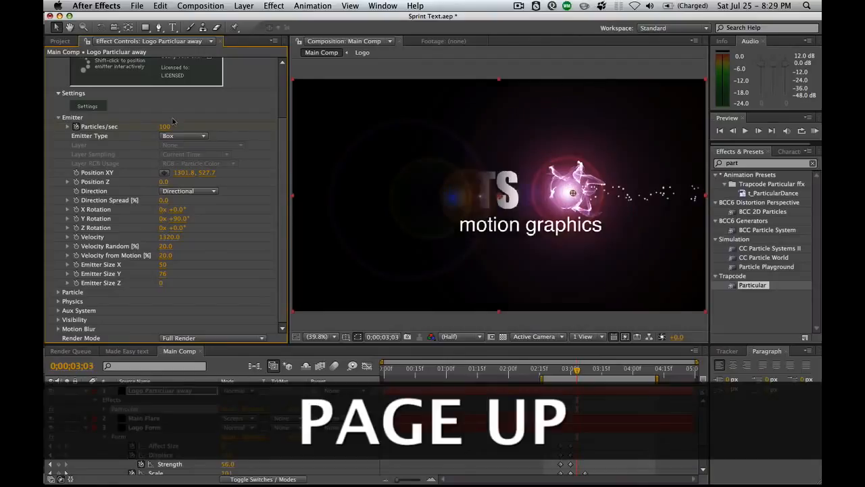
{"action": "left_click", "coordinate": [165, 126]}
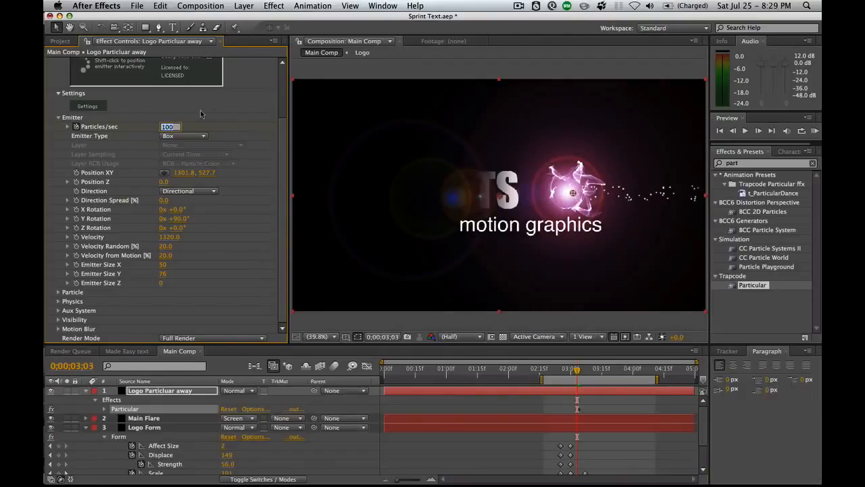
{"action": "type", "text": "0"}
{"action": "key", "text": "Return"}
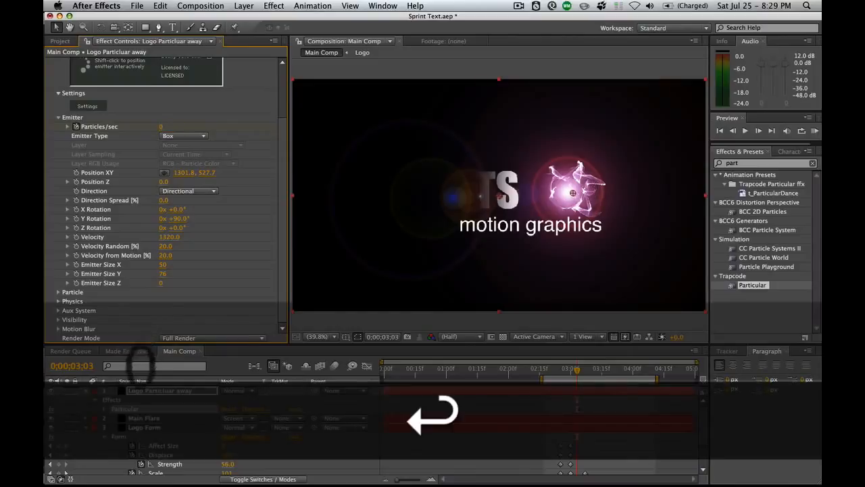
Go to 0;00;03;06 and keyframe the emitter's Particles/sec at 0 to end the particle burst
{"action": "key", "text": "Page_Down"}
{"action": "key", "text": "Page_Down"}
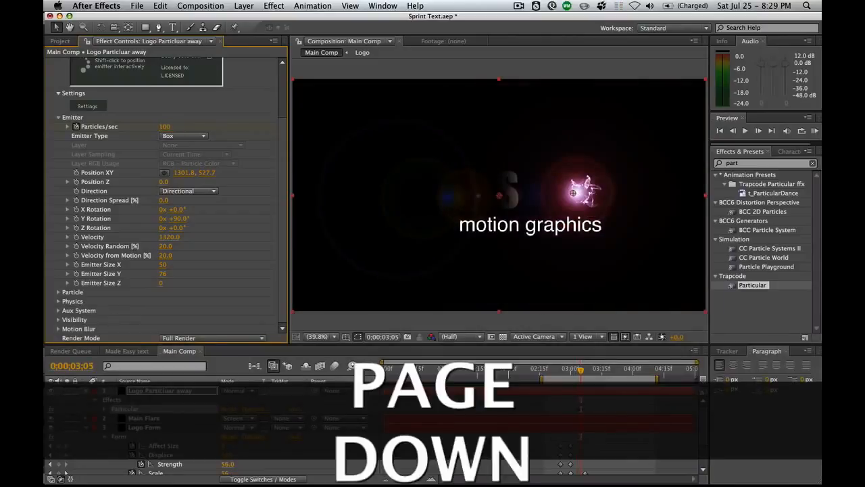
{"action": "key", "text": "Page_Down"}
{"action": "left_click", "coordinate": [162, 127]}
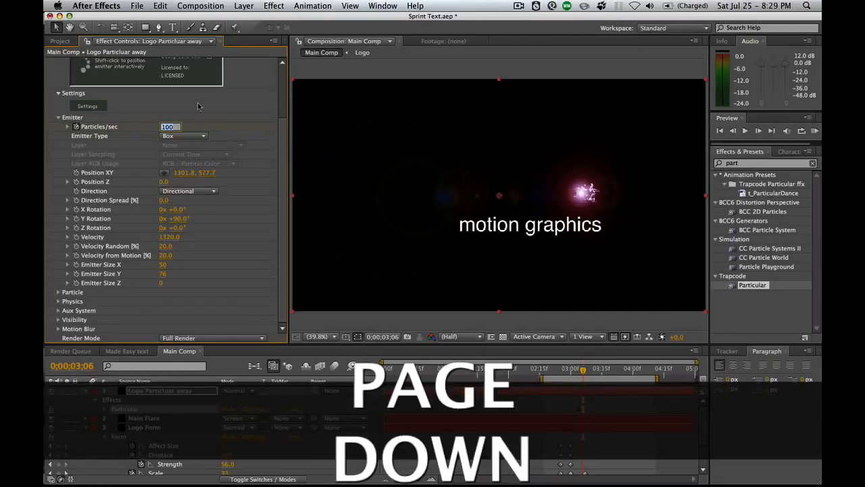
{"action": "type", "text": "0"}
{"action": "key", "text": "Return"}
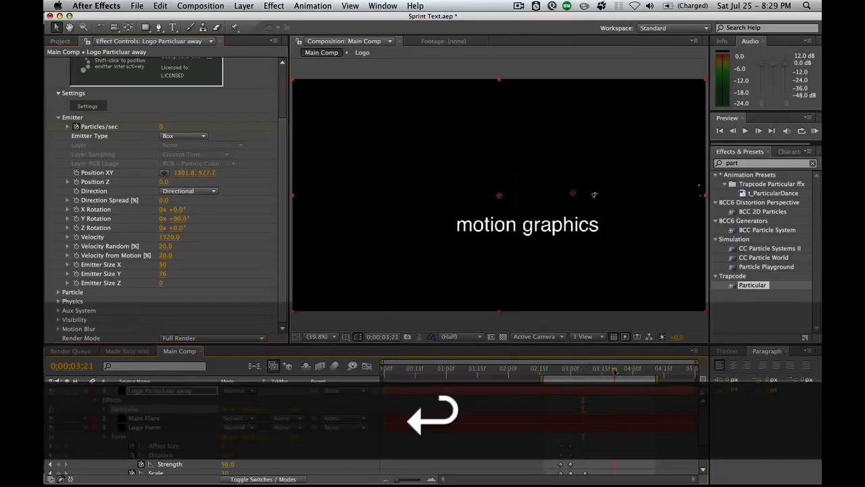
Reveal the Logo Particluar away layer's keyframes and move the last Particles/sec keyframe earlier, to about 0;00;03;05
{"action": "left_click", "coordinate": [597, 368]}
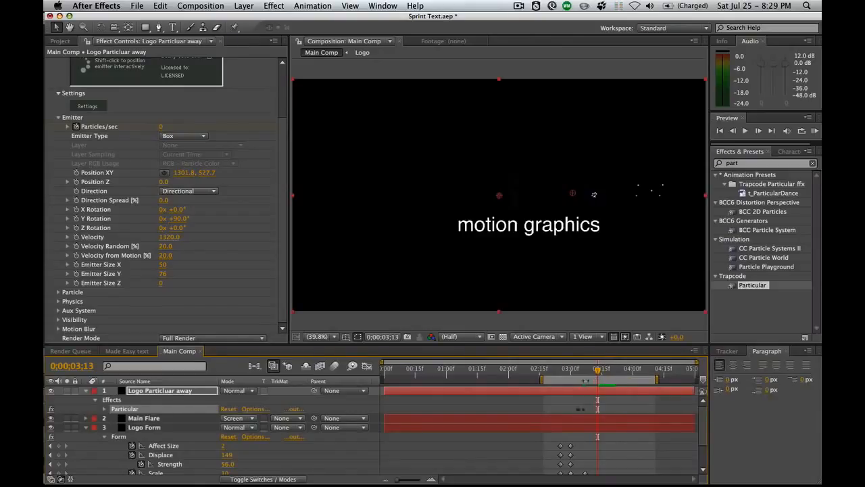
{"action": "key", "text": "u"}
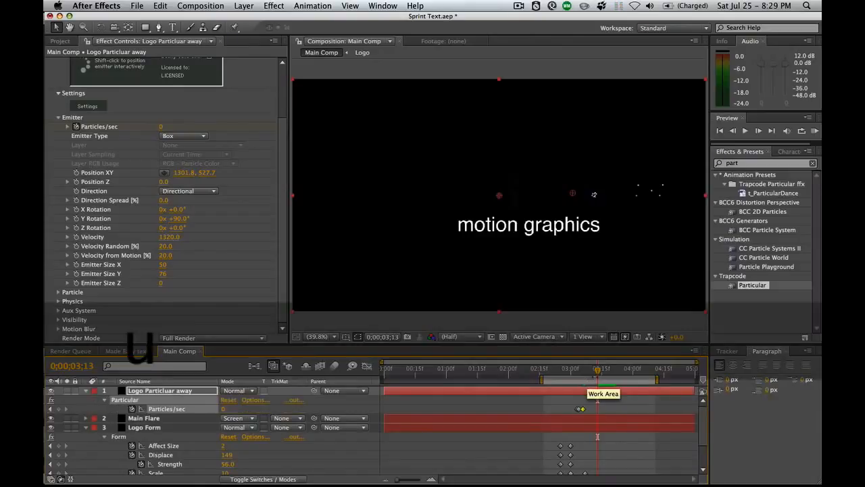
{"action": "left_click", "coordinate": [579, 409]}
Set the emitter's Velocity Random to 35 and scrub through the burst to check how the particles spread
{"action": "mouse_move", "coordinate": [597, 370]}
{"action": "left_mouse_down"}
{"action": "mouse_move", "coordinate": [585, 371]}
{"action": "mouse_move", "coordinate": [600, 371]}
{"action": "left_mouse_up"}
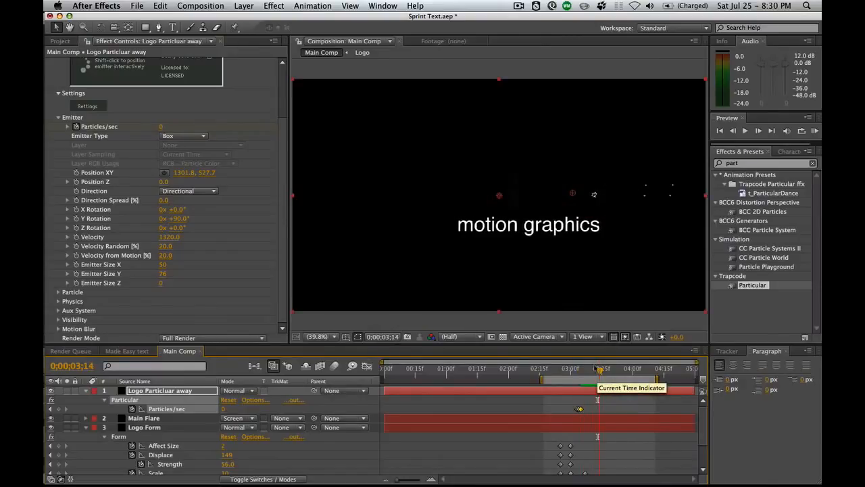
{"action": "left_click_drag", "start_coordinate": [166, 246], "coordinate": [175, 247]}
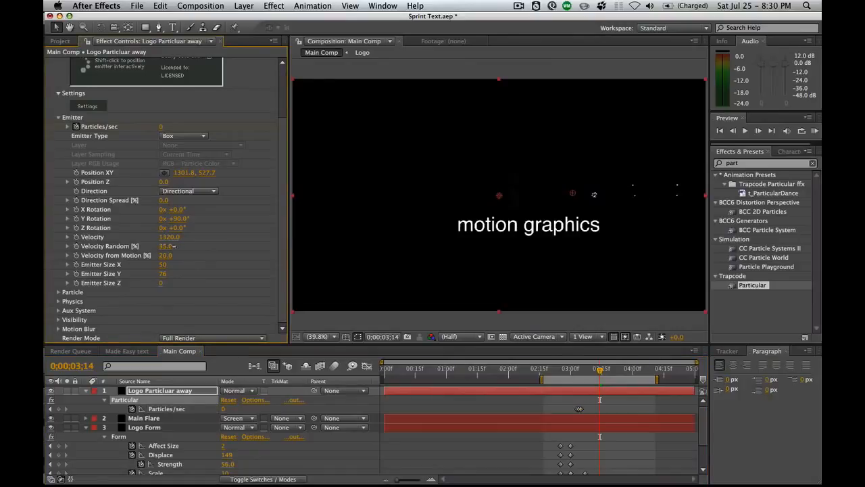
{"action": "mouse_move", "coordinate": [588, 377]}
{"action": "left_mouse_down"}
{"action": "mouse_move", "coordinate": [611, 372]}
{"action": "mouse_move", "coordinate": [602, 371]}
{"action": "left_mouse_up"}
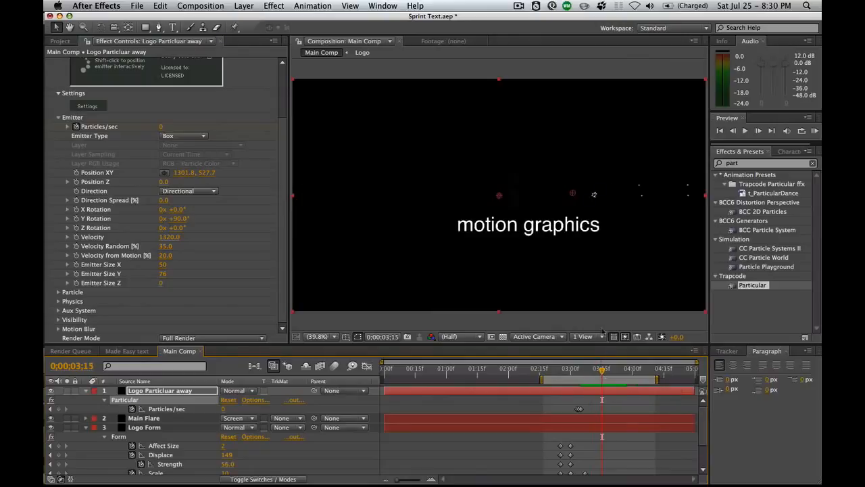
Collapse the Emitter settings and set Particular's Aux System to emit From Main Particles
{"action": "left_click", "coordinate": [59, 119]}
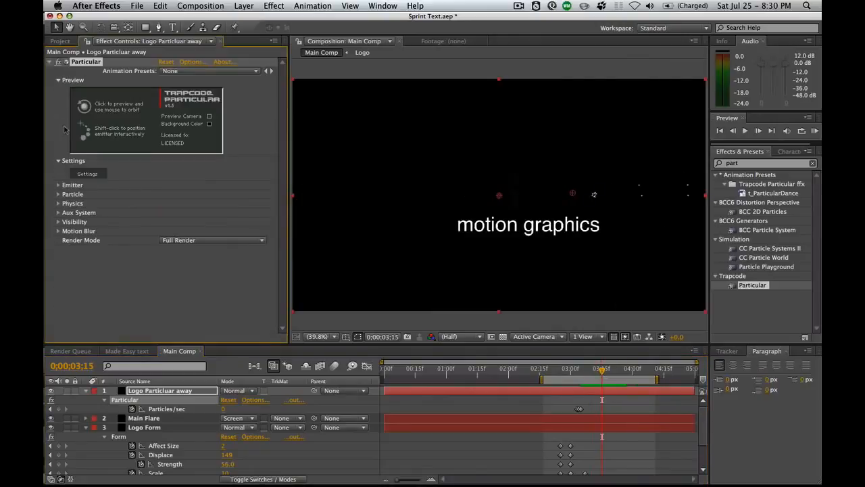
{"action": "left_click", "coordinate": [59, 213]}
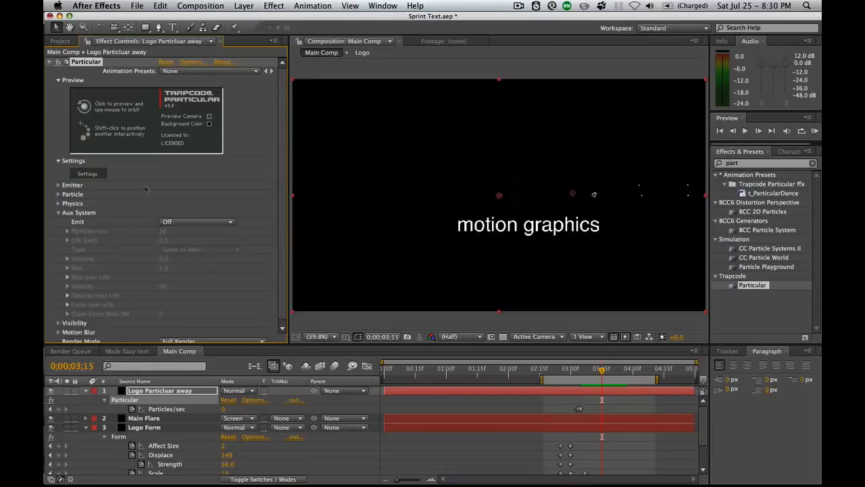
{"action": "left_click", "coordinate": [226, 223]}
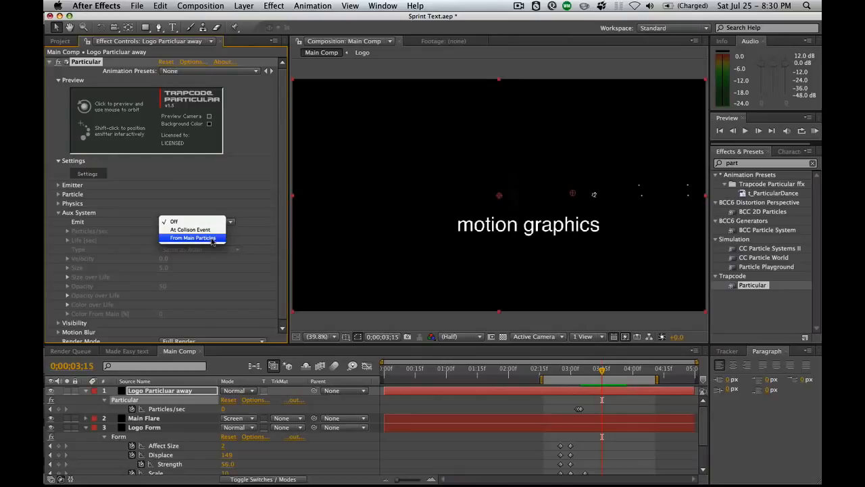
{"action": "left_click", "coordinate": [212, 239]}
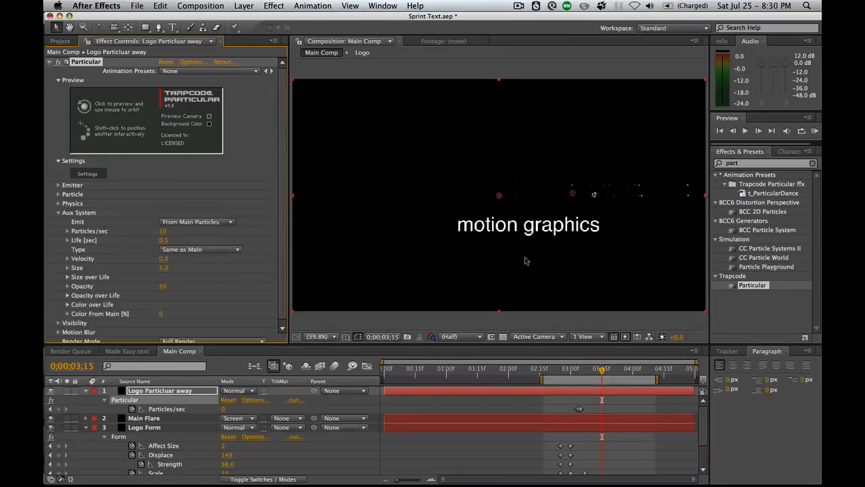
{"action": "scroll", "coordinate": [233, 230], "scroll_direction": "down", "scroll_amount": 1}
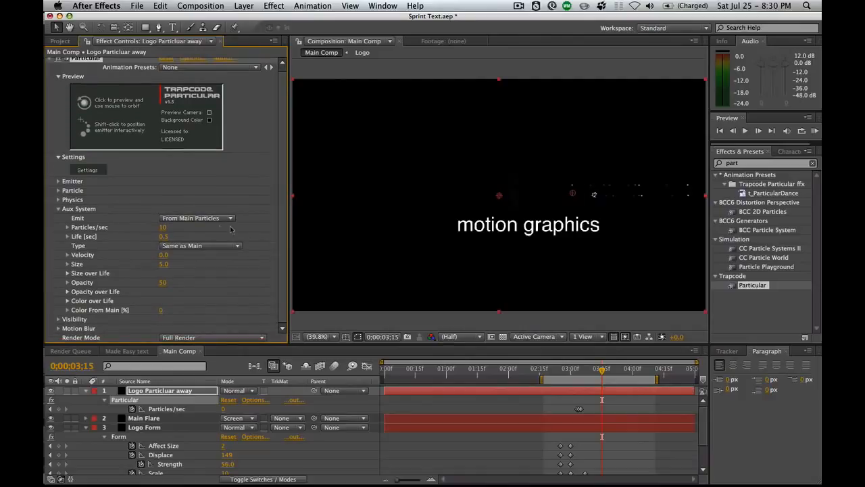
Set the main particles' Size to 0 in Particular's Particle settings and collapse that group
{"action": "left_click", "coordinate": [58, 191]}
{"action": "scroll", "coordinate": [203, 157], "scroll_direction": "down", "scroll_amount": 5}
{"action": "left_click", "coordinate": [164, 236]}
{"action": "type", "text": "0"}
{"action": "key", "text": "Return"}
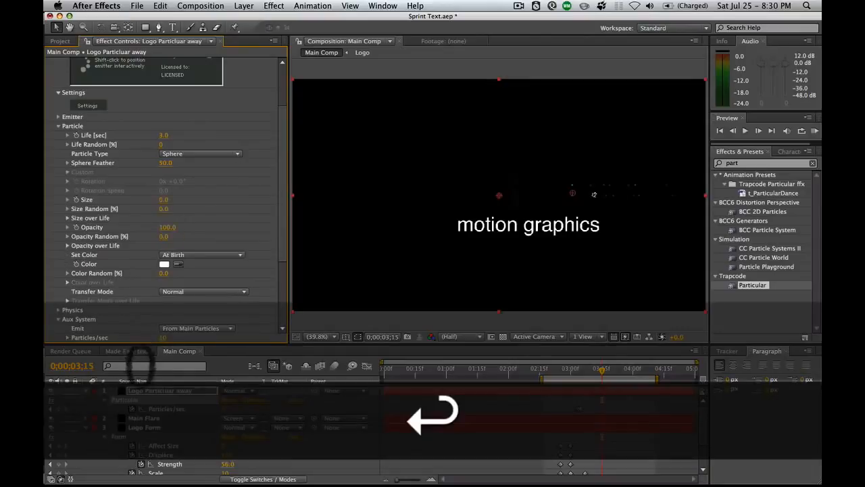
{"action": "left_click", "coordinate": [58, 127]}
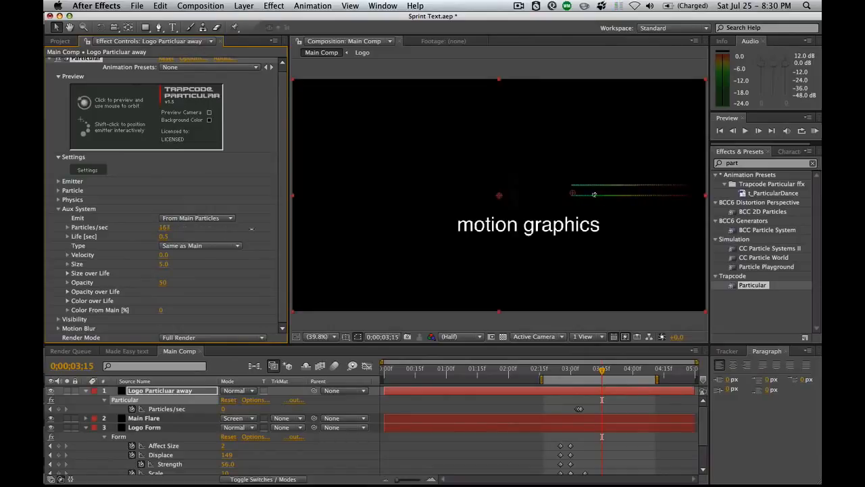
Raise the Aux System's Particles/sec to 279 and apply a Size over Life curve that tapers toward death
{"action": "left_click_drag", "start_coordinate": [165, 227], "coordinate": [315, 235]}
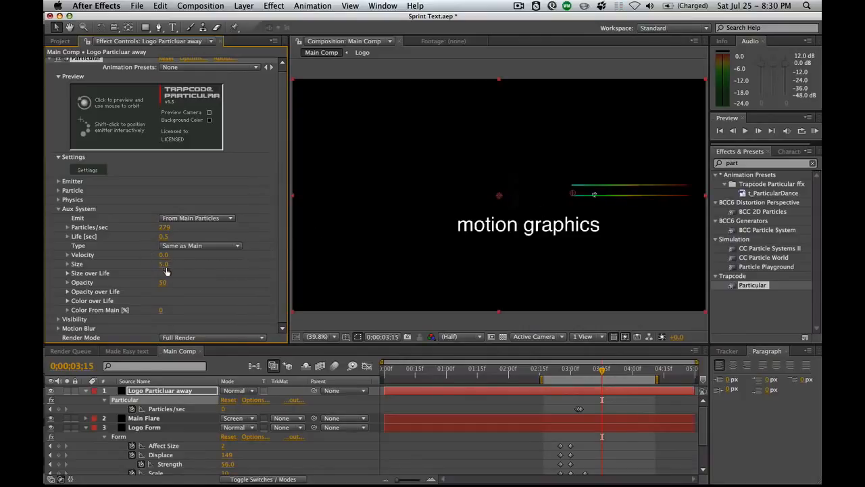
{"action": "left_click", "coordinate": [68, 273]}
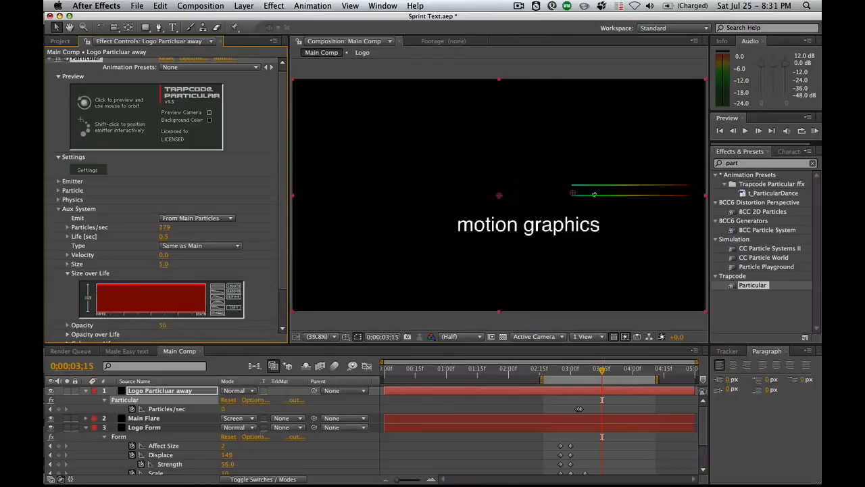
{"action": "left_click", "coordinate": [227, 294]}
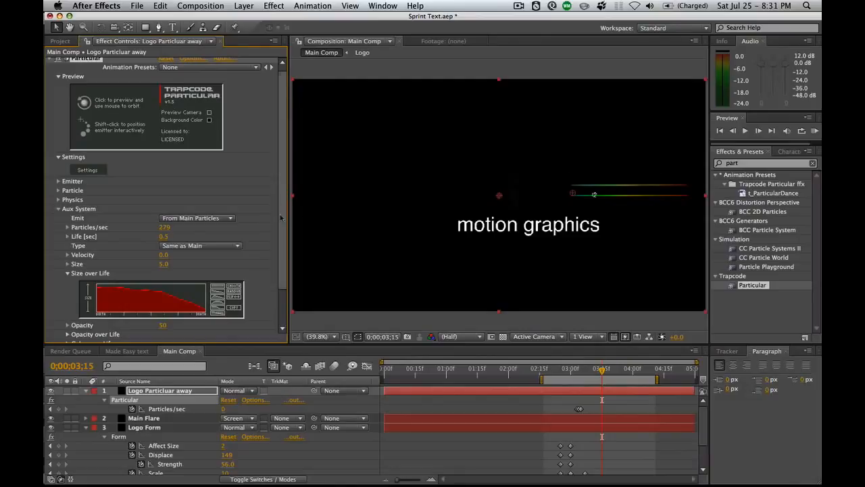
Draw an Aux System Opacity over Life curve that rises slightly after birth and falls to zero at death
{"action": "scroll", "coordinate": [162, 223], "scroll_direction": "down", "scroll_amount": 3}
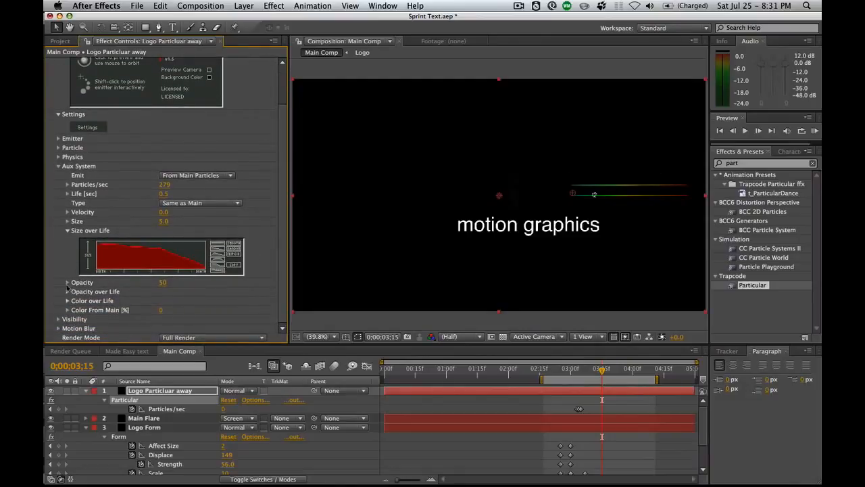
{"action": "left_click", "coordinate": [68, 292]}
{"action": "scroll", "coordinate": [276, 260], "scroll_direction": "down", "scroll_amount": 3}
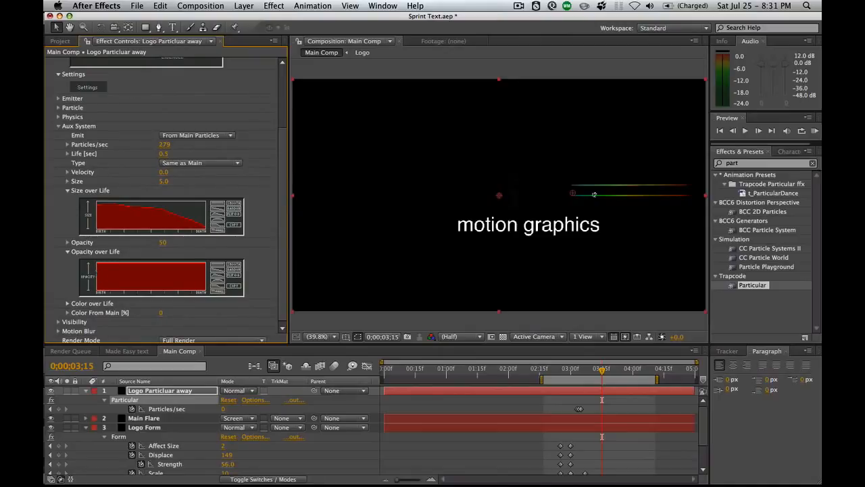
{"action": "left_click_drag", "start_coordinate": [192, 271], "coordinate": [91, 268]}
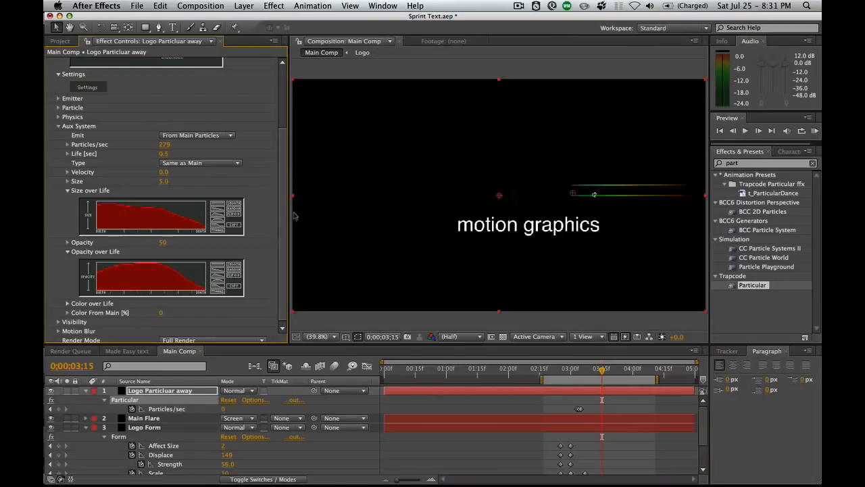
Apply the white-to-black gradient preset to the Aux System's Color over Life and set its birth colour to light purple
{"action": "left_click_drag", "start_coordinate": [284, 212], "coordinate": [283, 230]}
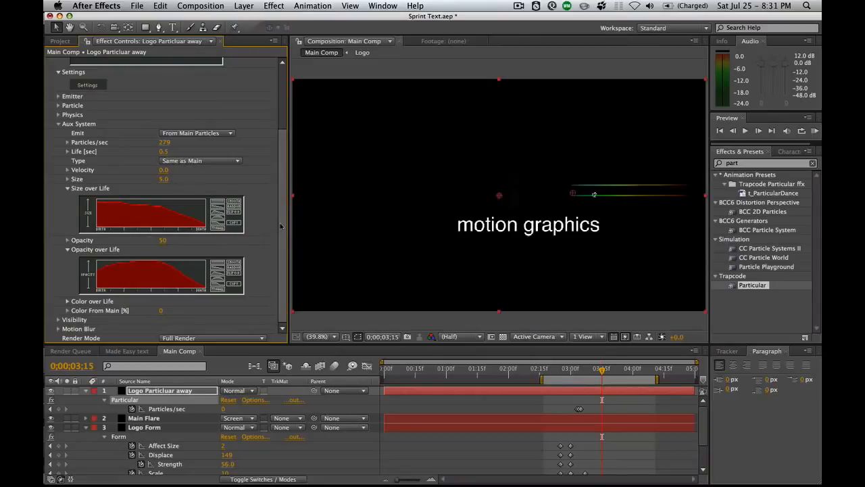
{"action": "left_click", "coordinate": [68, 301]}
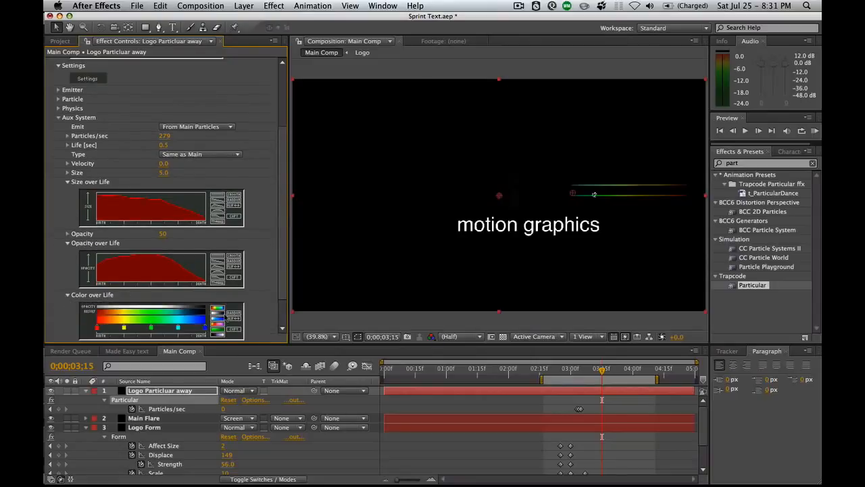
{"action": "left_click", "coordinate": [221, 313]}
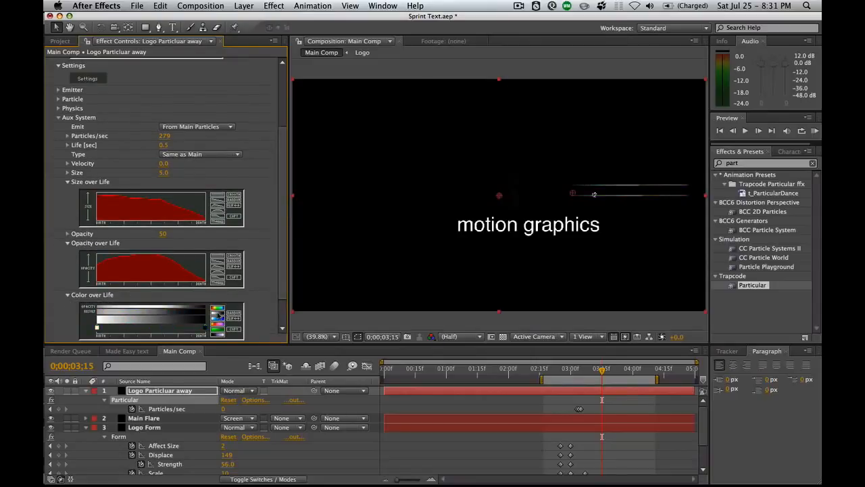
{"action": "double_click", "coordinate": [96, 328]}
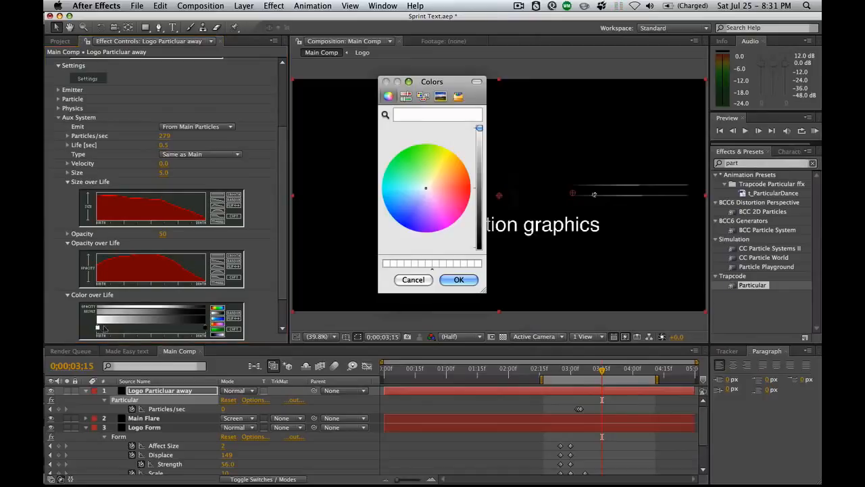
{"action": "left_click", "coordinate": [430, 203]}
{"action": "left_click_drag", "start_coordinate": [428, 206], "coordinate": [426, 204]}
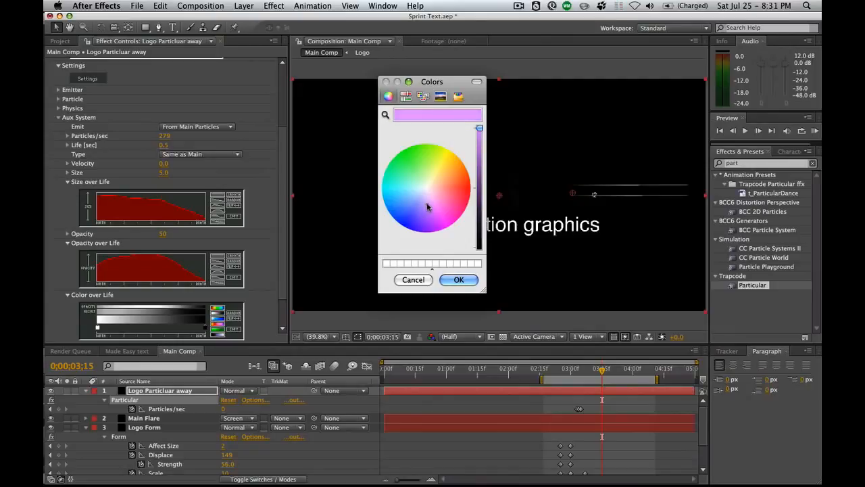
{"action": "left_click", "coordinate": [459, 280]}
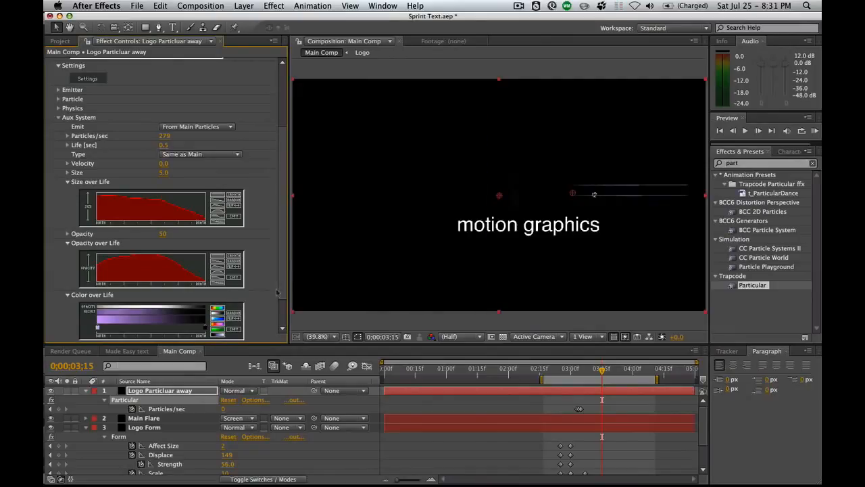
Brighten the death colour at the end of the Aux System's Color over Life gradient from black
{"action": "double_click", "coordinate": [205, 327]}
{"action": "left_click_drag", "start_coordinate": [480, 247], "coordinate": [484, 183]}
{"action": "left_click", "coordinate": [458, 280]}
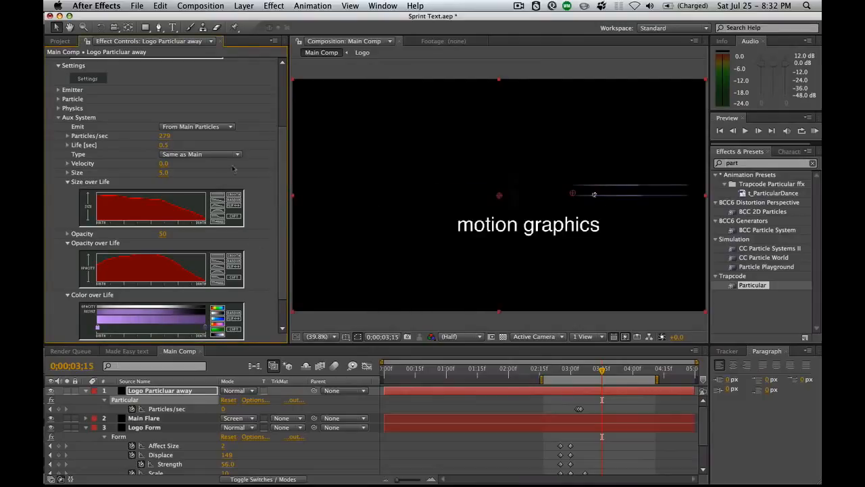
Set the Aux System's Life to 3.3 seconds and collapse its over-life graphs and the Aux System group
{"action": "left_click_drag", "start_coordinate": [164, 144], "coordinate": [170, 144]}
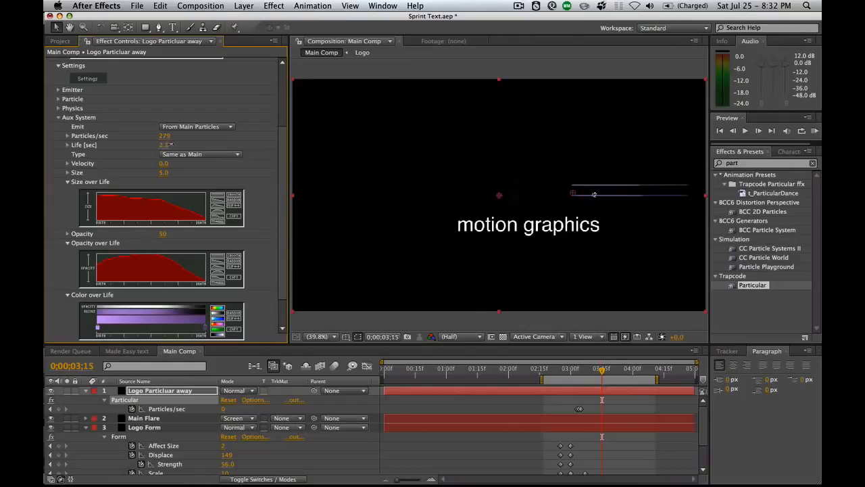
{"action": "left_click", "coordinate": [68, 182]}
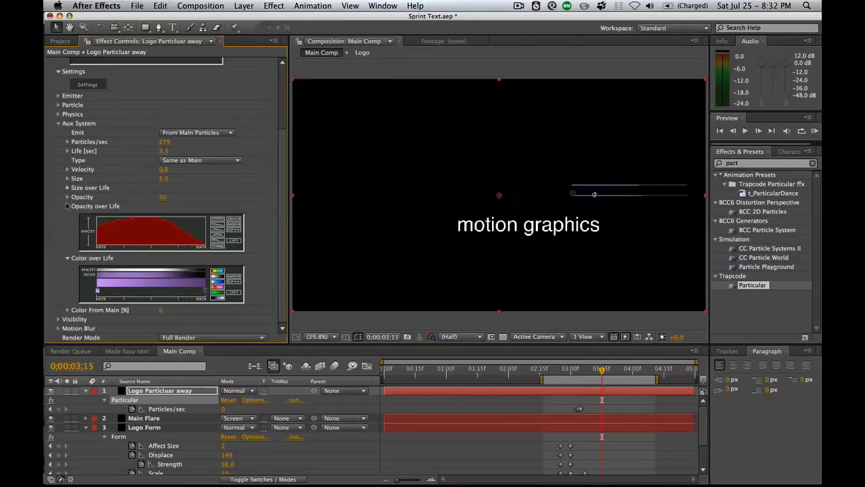
{"action": "left_click", "coordinate": [68, 201]}
{"action": "left_click", "coordinate": [68, 259]}
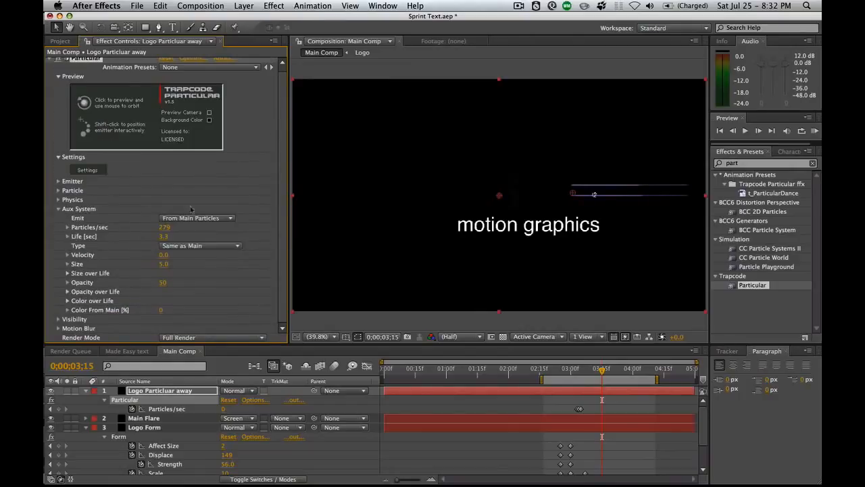
{"action": "left_click", "coordinate": [59, 209]}
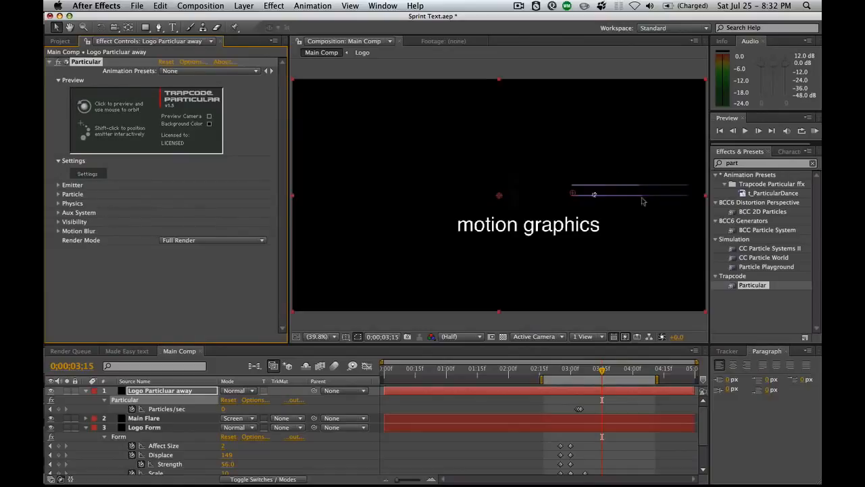
In Particular's Air physics, set Spin Amplitude to 68 and Spin Frequency to 3.3 to make the streaks wander
{"action": "left_click", "coordinate": [58, 203]}
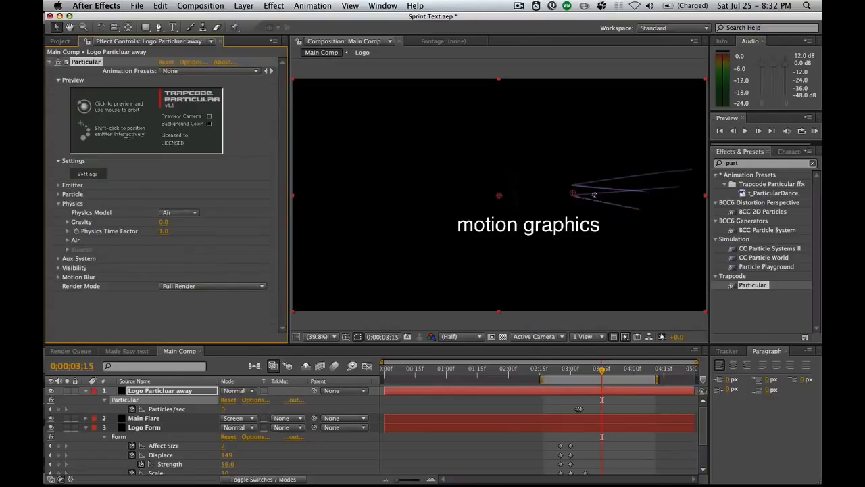
{"action": "left_click", "coordinate": [58, 258]}
{"action": "scroll", "coordinate": [77, 264], "scroll_direction": "down", "scroll_amount": 1}
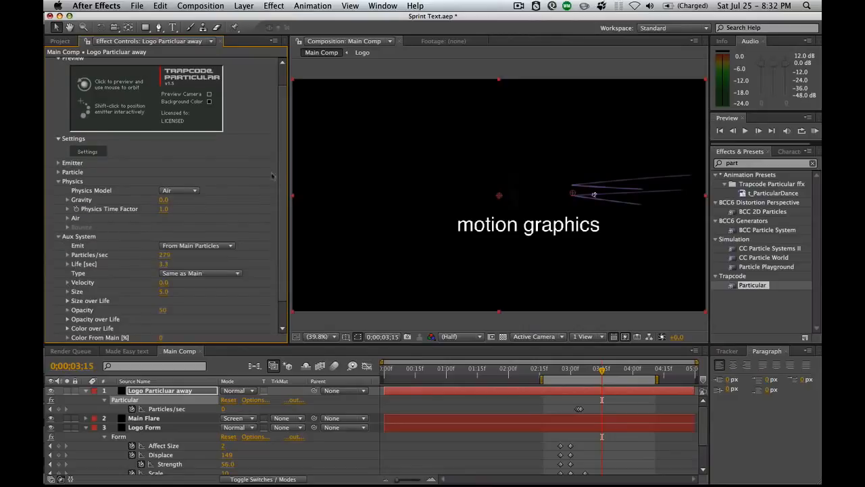
{"action": "scroll", "coordinate": [48, 237], "scroll_direction": "down", "scroll_amount": 1}
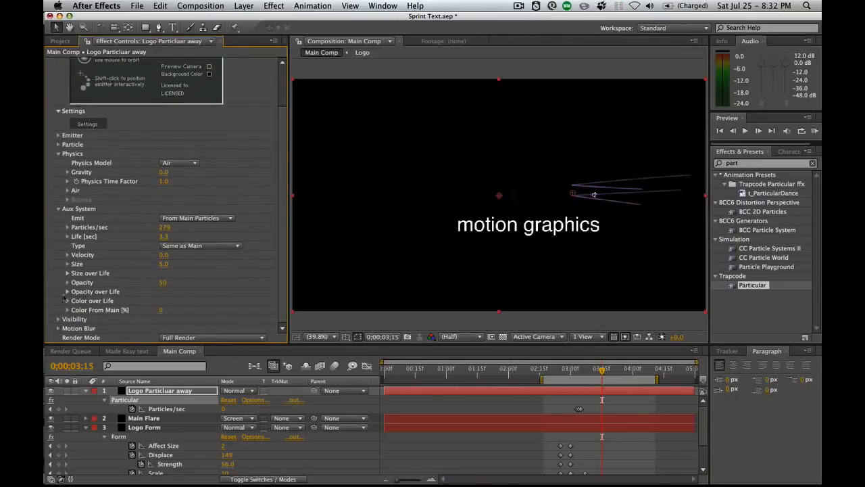
{"action": "left_click", "coordinate": [68, 190]}
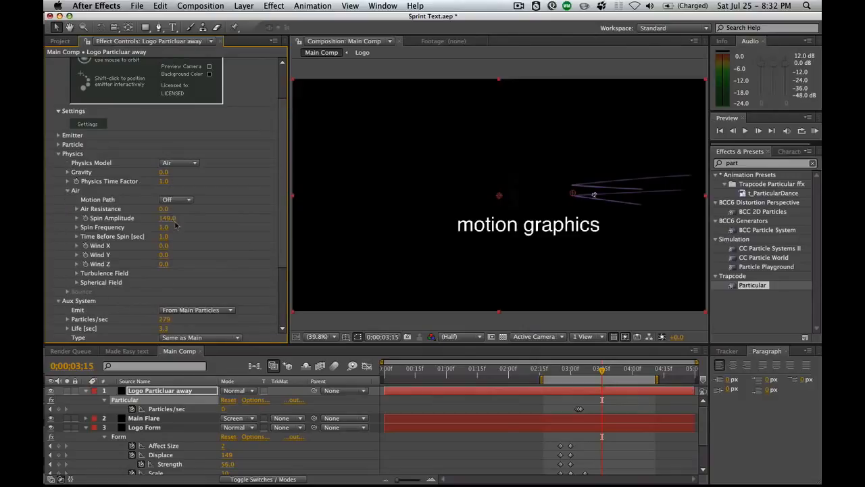
{"action": "mouse_move", "coordinate": [146, 218]}
{"action": "left_mouse_down"}
{"action": "mouse_move", "coordinate": [131, 217]}
{"action": "mouse_move", "coordinate": [177, 227]}
{"action": "left_mouse_up"}
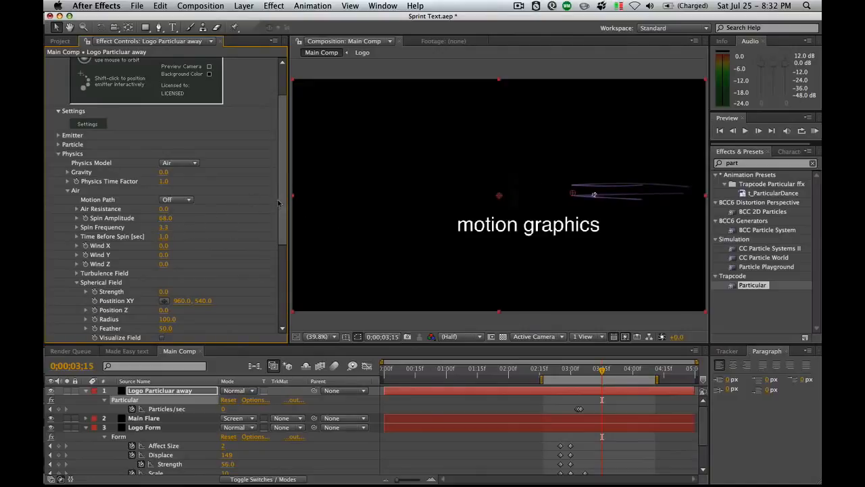
Set the Turbulence Field's Affect Position to 151 to make the streaks wavy
{"action": "scroll", "coordinate": [283, 202], "scroll_direction": "down", "scroll_amount": 1}
{"action": "scroll", "coordinate": [282, 203], "scroll_direction": "down", "scroll_amount": 3}
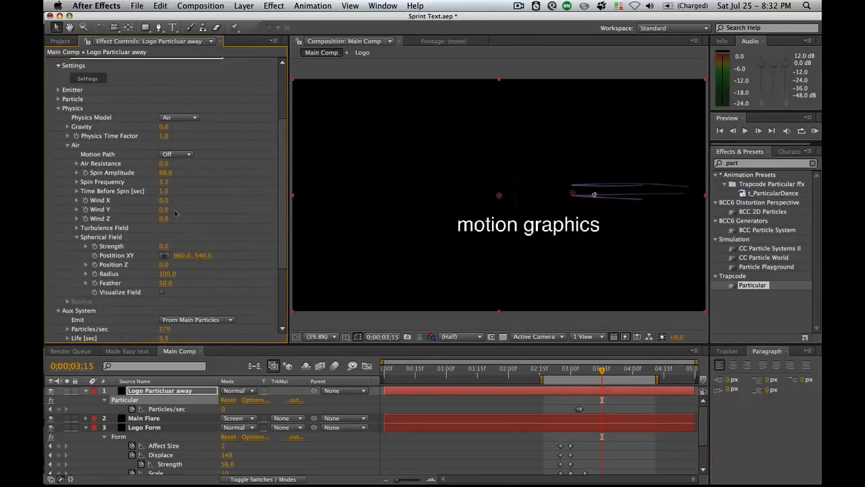
{"action": "left_click", "coordinate": [77, 227]}
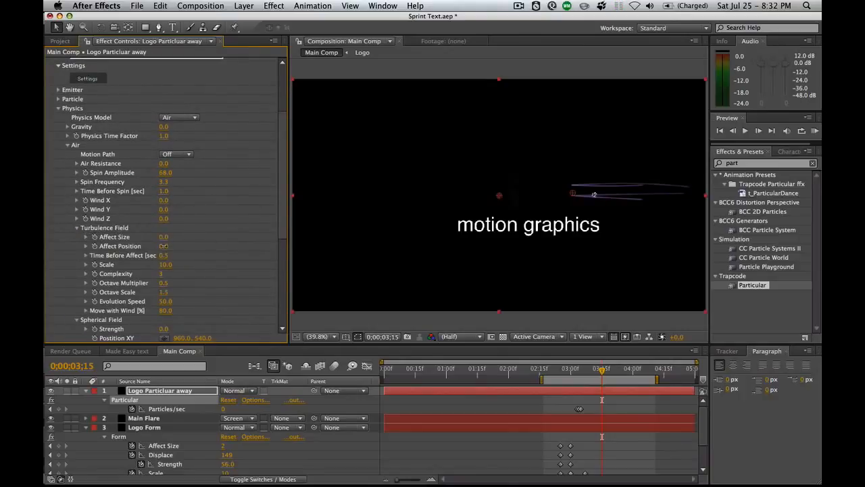
{"action": "left_click_drag", "start_coordinate": [187, 247], "coordinate": [238, 249]}
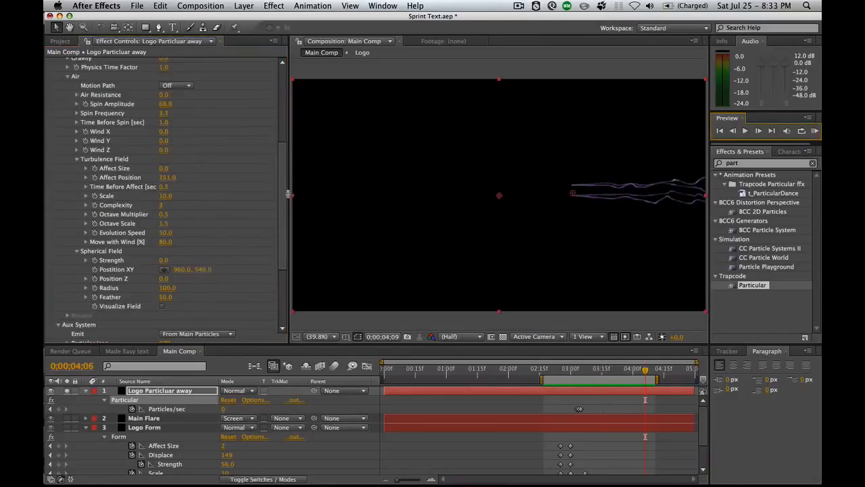
Shorten the Aux System's Life to 1.1 seconds and RAM preview the streaks
{"action": "left_click_drag", "start_coordinate": [284, 203], "coordinate": [276, 178]}
{"action": "scroll", "coordinate": [193, 195], "scroll_direction": "down", "scroll_amount": 5}
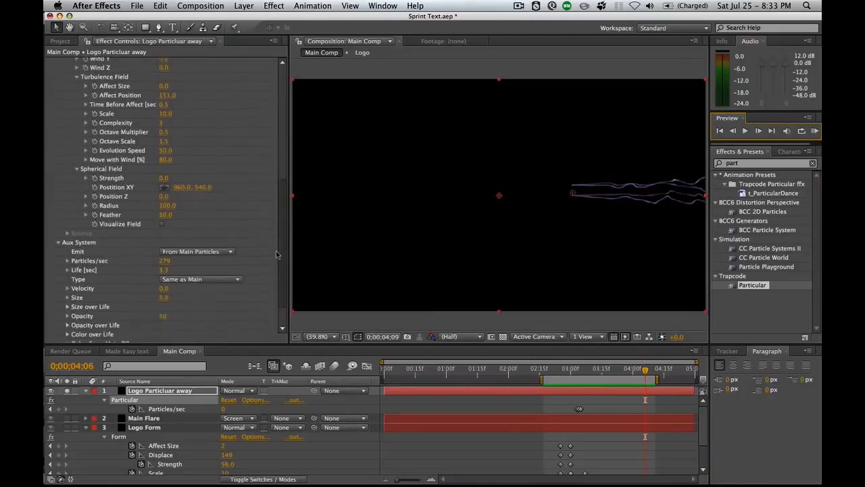
{"action": "left_click_drag", "start_coordinate": [164, 258], "coordinate": [153, 258]}
{"action": "left_click", "coordinate": [815, 130]}
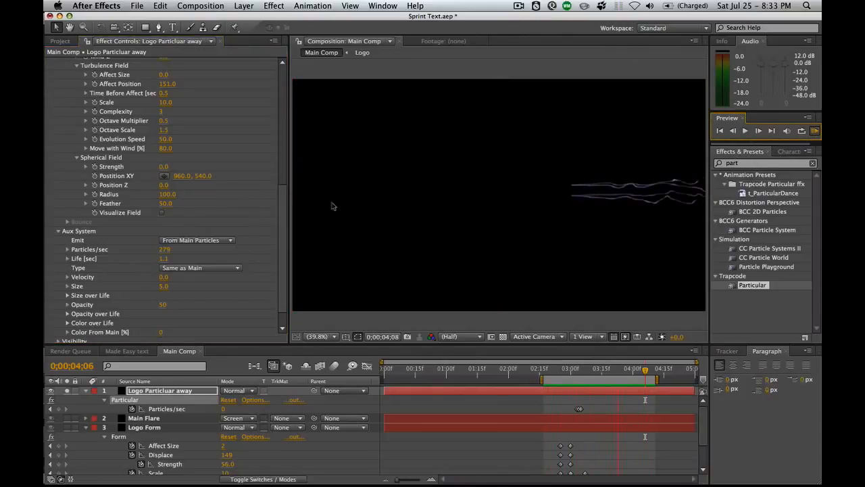
{"action": "key", "text": "space"}
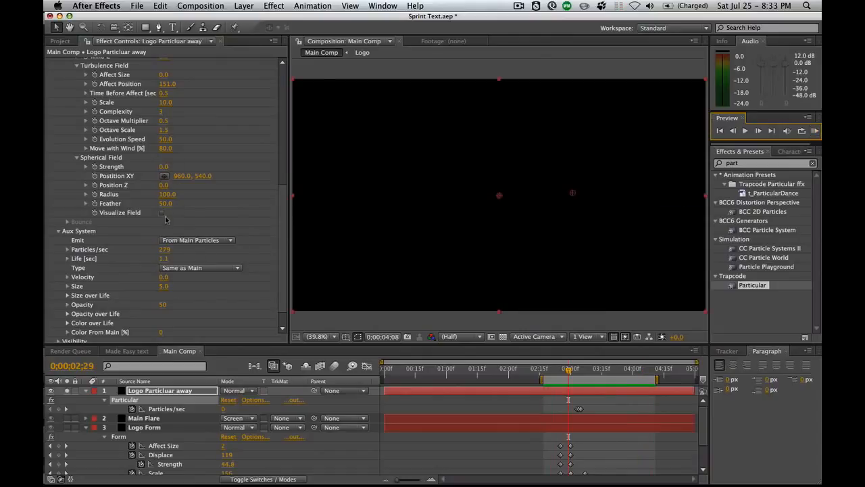
Set the Aux System's Life to 0.7 seconds and RAM preview the streaks
{"action": "left_click", "coordinate": [163, 258]}
{"action": "type", "text": "0.7"}
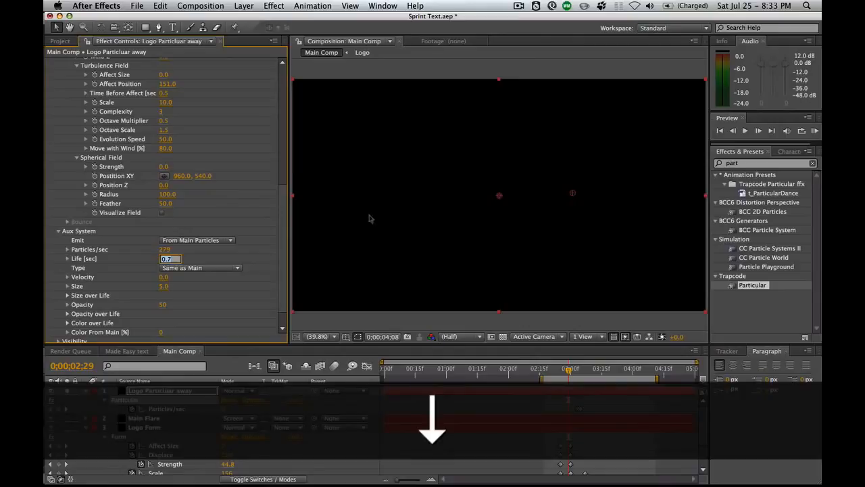
{"action": "left_click", "coordinate": [814, 131]}
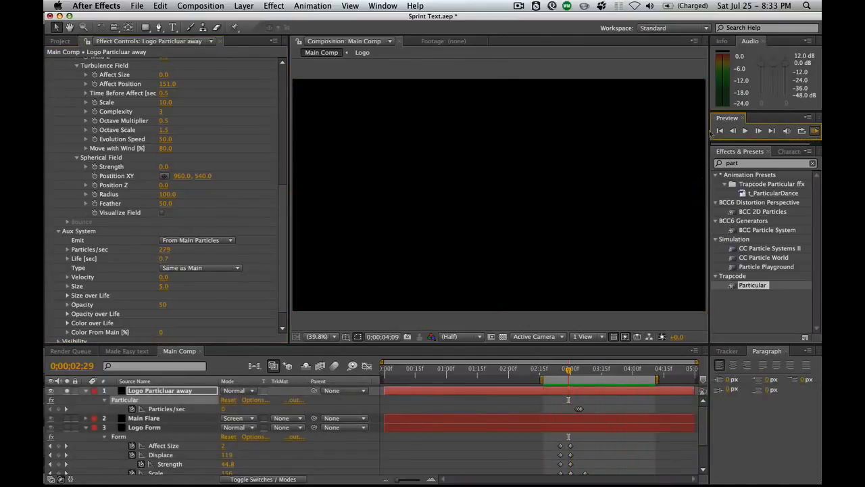
Increase the emitter's Velocity to 1530 and RAM preview the faster streaks
{"action": "scroll", "coordinate": [274, 118], "scroll_direction": "up", "scroll_amount": 6}
{"action": "scroll", "coordinate": [274, 117], "scroll_direction": "up", "scroll_amount": 2}
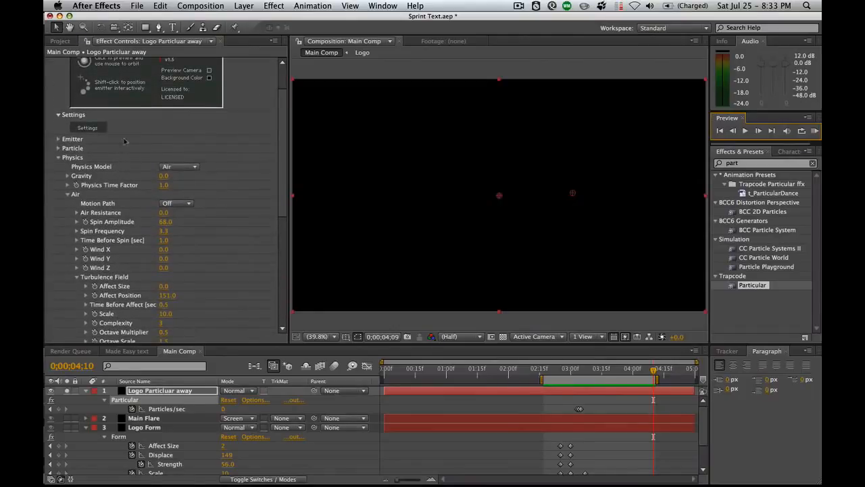
{"action": "left_click", "coordinate": [59, 138]}
{"action": "left_click_drag", "start_coordinate": [169, 258], "coordinate": [183, 258]}
{"action": "left_click", "coordinate": [815, 131]}
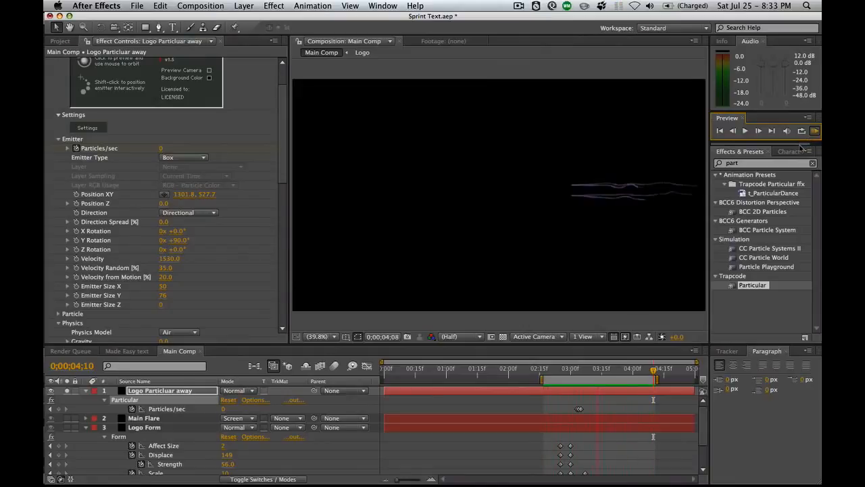
{"action": "left_click", "coordinate": [802, 147]}
{"action": "scroll", "coordinate": [278, 149], "scroll_direction": "up", "scroll_amount": 3}
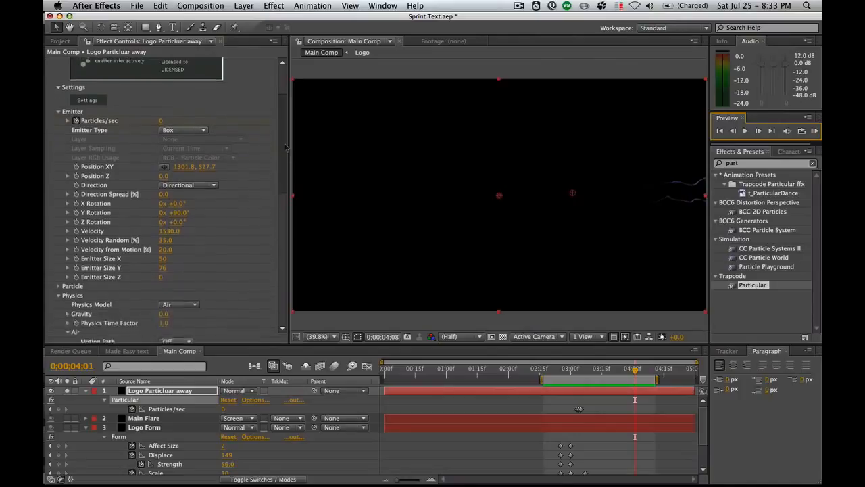
Raise the Aux System's Particles/sec to about 404 while viewing the streaks at 0;00;03;16
{"action": "left_click", "coordinate": [624, 368]}
{"action": "mouse_move", "coordinate": [624, 369]}
{"action": "left_mouse_down"}
{"action": "mouse_move", "coordinate": [600, 362]}
{"action": "mouse_move", "coordinate": [608, 360]}
{"action": "left_mouse_up"}
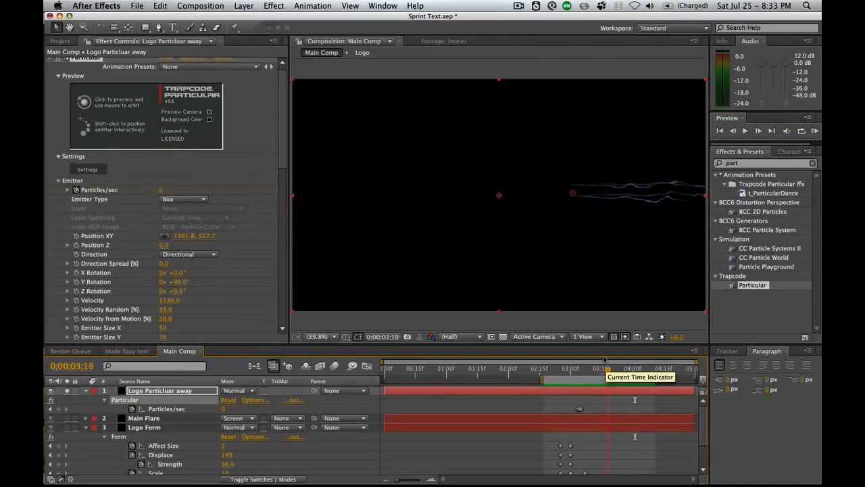
{"action": "left_click_drag", "start_coordinate": [608, 356], "coordinate": [604, 358]}
{"action": "scroll", "coordinate": [274, 169], "scroll_direction": "down", "scroll_amount": 2}
{"action": "scroll", "coordinate": [277, 184], "scroll_direction": "down", "scroll_amount": 7}
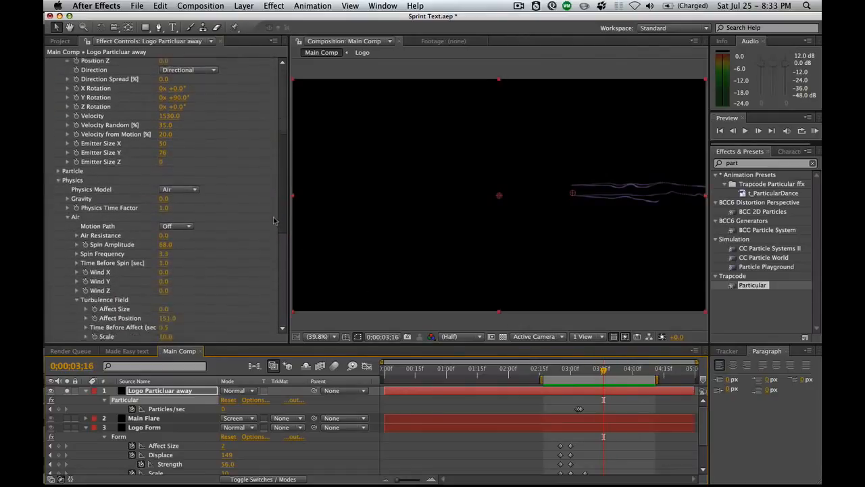
{"action": "scroll", "coordinate": [269, 256], "scroll_direction": "down", "scroll_amount": 3}
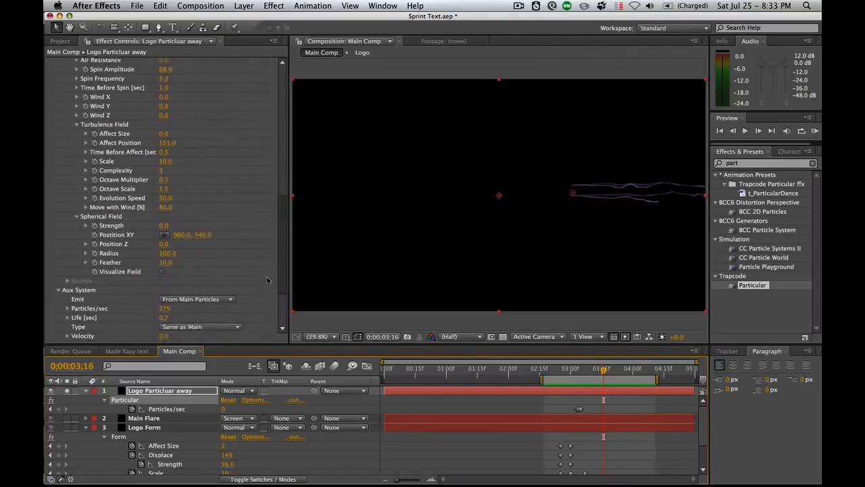
{"action": "scroll", "coordinate": [269, 263], "scroll_direction": "down", "scroll_amount": 3}
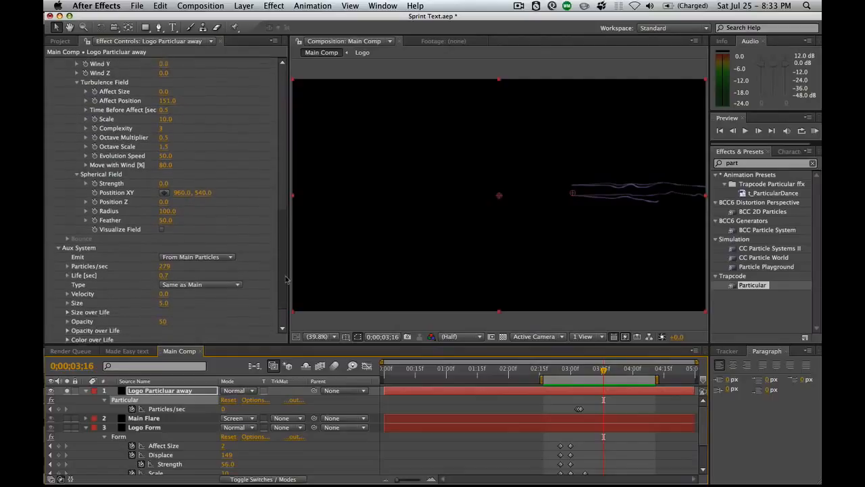
{"action": "left_click_drag", "start_coordinate": [169, 245], "coordinate": [182, 247]}
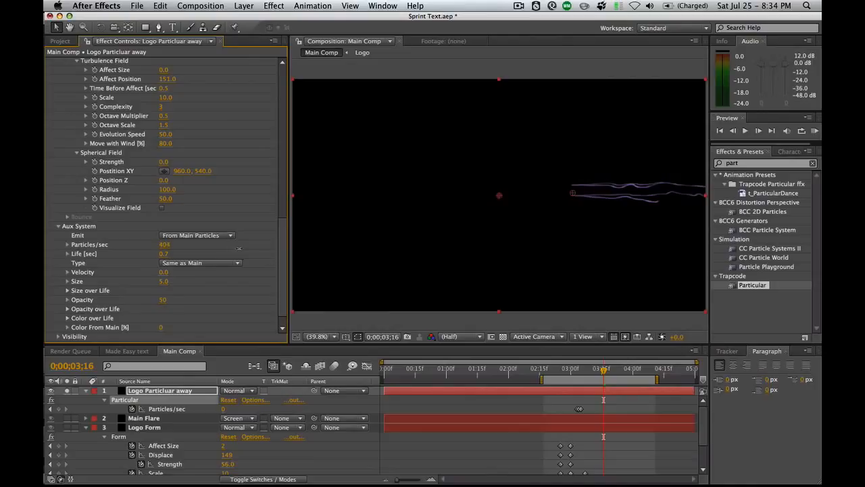
Set the Aux System's Inherit Velocity to 50% in Particular's settings and check the streaks around 0;00;03;14
{"action": "scroll", "coordinate": [282, 229], "scroll_direction": "up", "scroll_amount": 3}
{"action": "scroll", "coordinate": [282, 229], "scroll_direction": "up", "scroll_amount": 10}
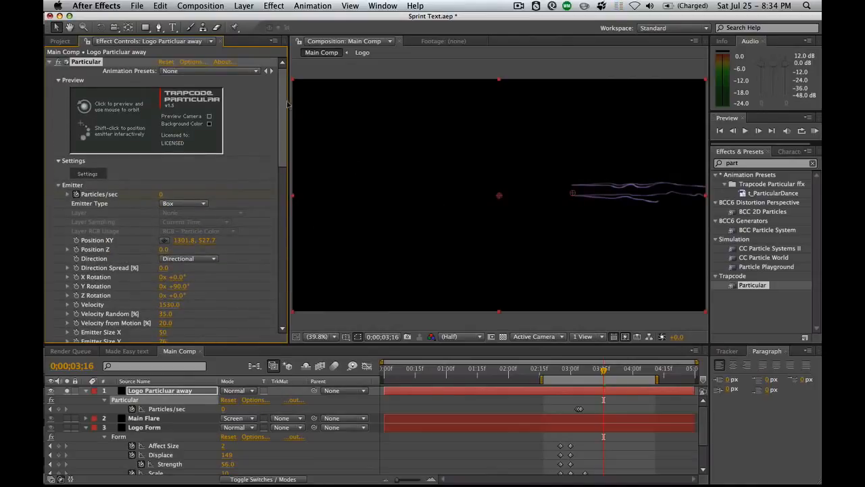
{"action": "left_click", "coordinate": [87, 174]}
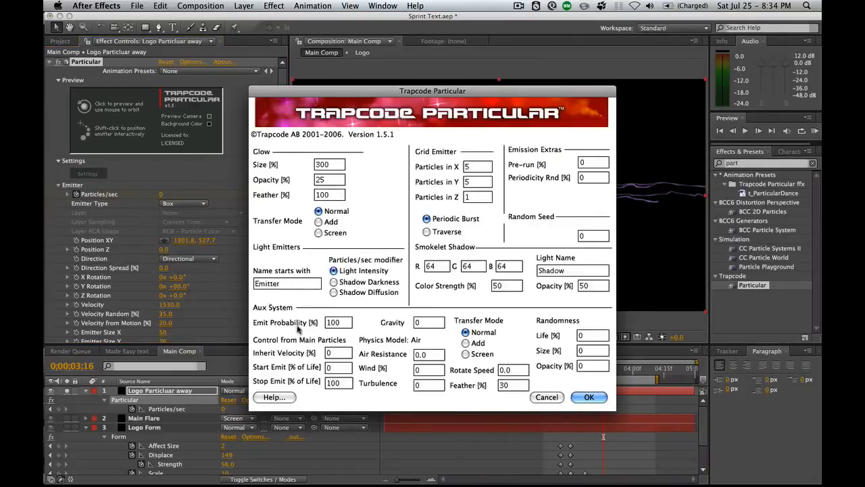
{"action": "left_click", "coordinate": [337, 352]}
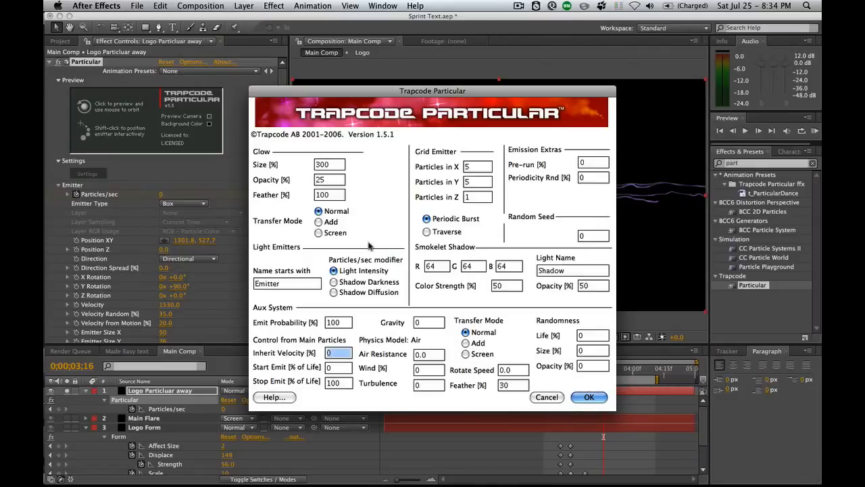
{"action": "type", "text": "50"}
{"action": "left_click", "coordinate": [587, 397]}
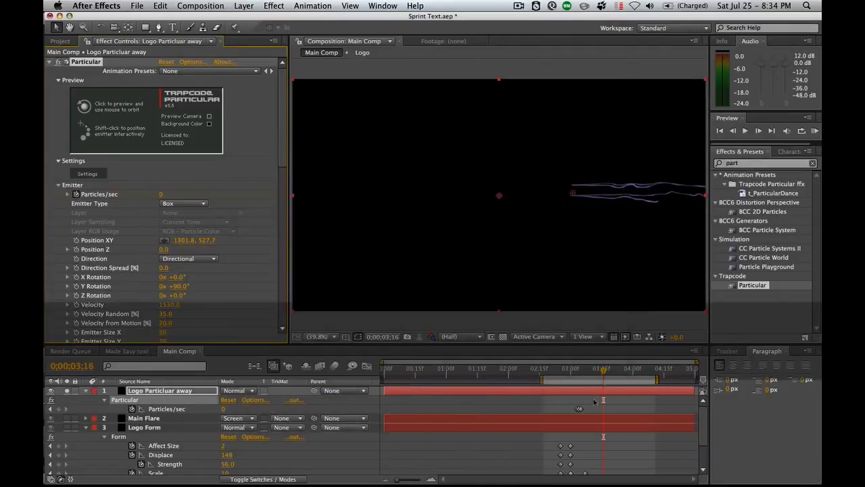
{"action": "mouse_move", "coordinate": [604, 370]}
{"action": "left_mouse_down"}
{"action": "mouse_move", "coordinate": [575, 376]}
{"action": "mouse_move", "coordinate": [600, 369]}
{"action": "left_mouse_up"}
Raise the Aux System's Particles/sec to 500
{"action": "scroll", "coordinate": [240, 223], "scroll_direction": "down", "scroll_amount": 20}
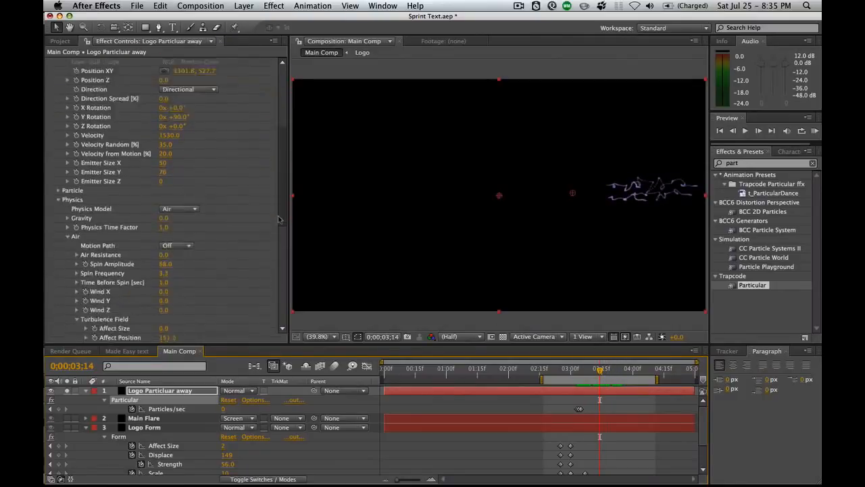
{"action": "left_click_drag", "start_coordinate": [166, 245], "coordinate": [174, 246]}
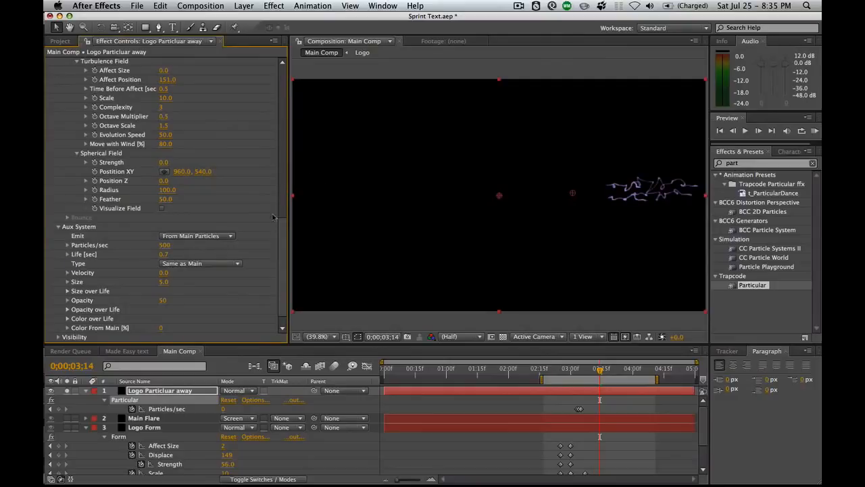
{"action": "scroll", "coordinate": [269, 230], "scroll_direction": "down", "scroll_amount": 2}
Set the Turbulence Field's Affect Position to 101 and Time Before Affect to 1.2 seconds, checking the streaks around 0;00;03;14
{"action": "scroll", "coordinate": [273, 255], "scroll_direction": "up", "scroll_amount": 10}
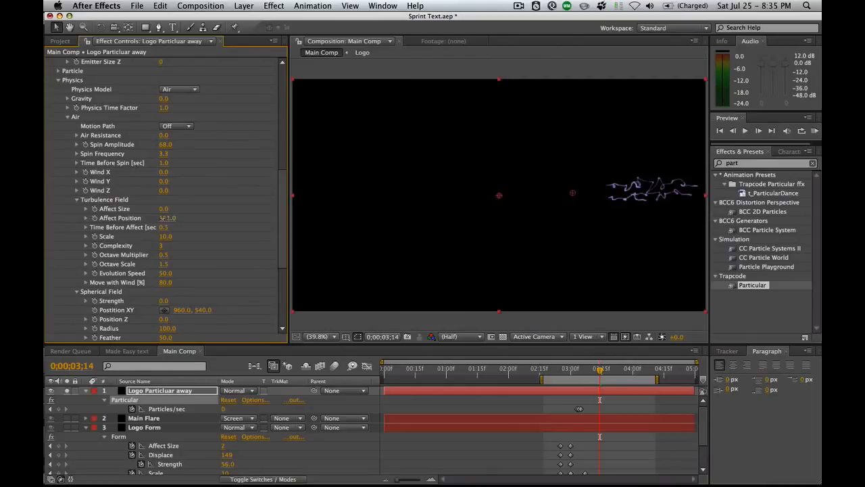
{"action": "left_click", "coordinate": [163, 228]}
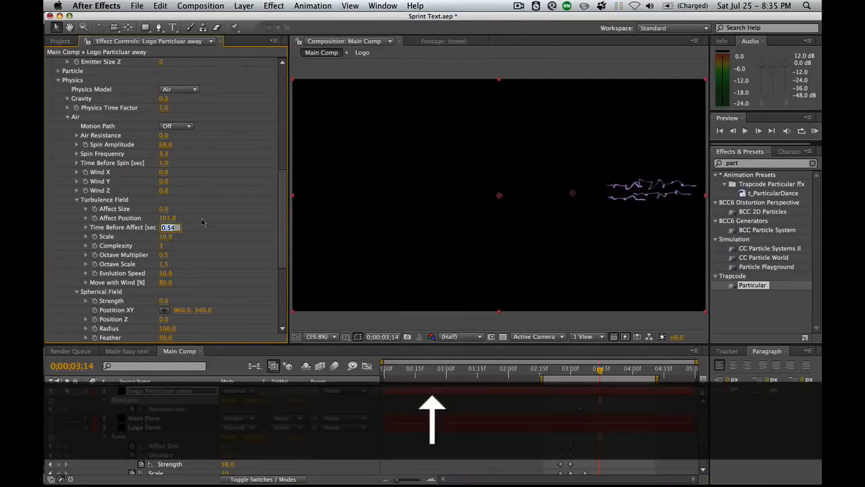
{"action": "key", "text": "shift+Up"}
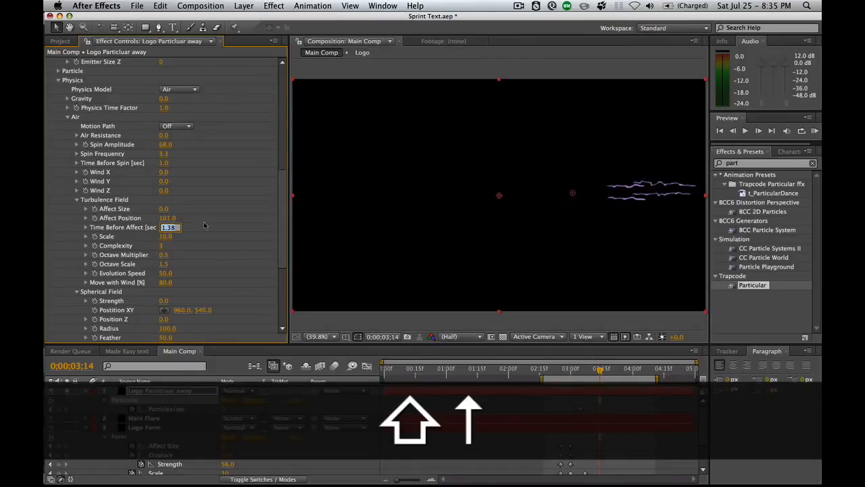
{"action": "key", "text": "shift+Down"}
{"action": "left_click", "coordinate": [608, 370]}
{"action": "mouse_move", "coordinate": [608, 370]}
{"action": "left_mouse_down"}
{"action": "mouse_move", "coordinate": [629, 370]}
{"action": "mouse_move", "coordinate": [583, 371]}
{"action": "mouse_move", "coordinate": [600, 370]}
{"action": "left_mouse_up"}
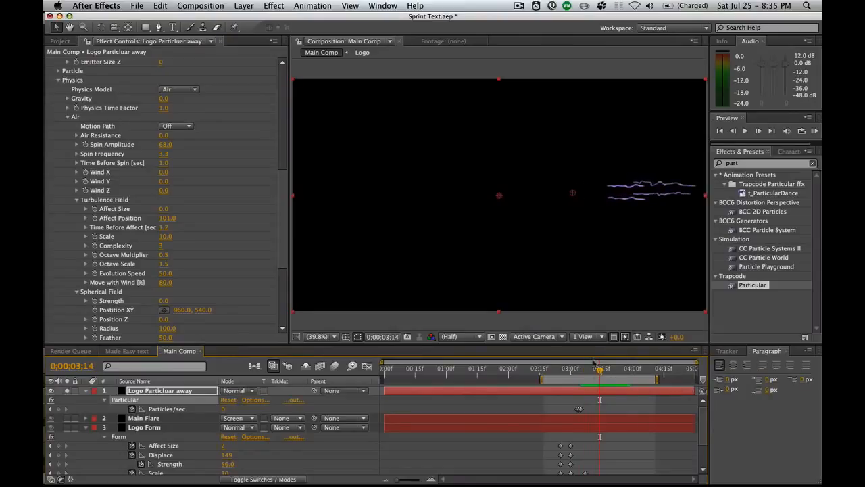
Set the Turbulence Field's Time Before Affect to 0.7 seconds and Scale to 8, with a RAM preview of the streaks
{"action": "left_click", "coordinate": [168, 227]}
{"action": "key", "text": "shift+Down"}
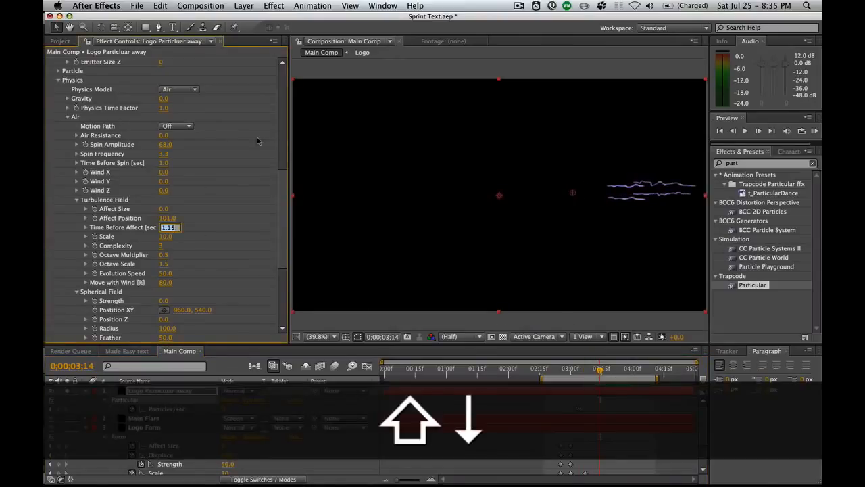
{"action": "left_click_drag", "start_coordinate": [165, 237], "coordinate": [174, 237]}
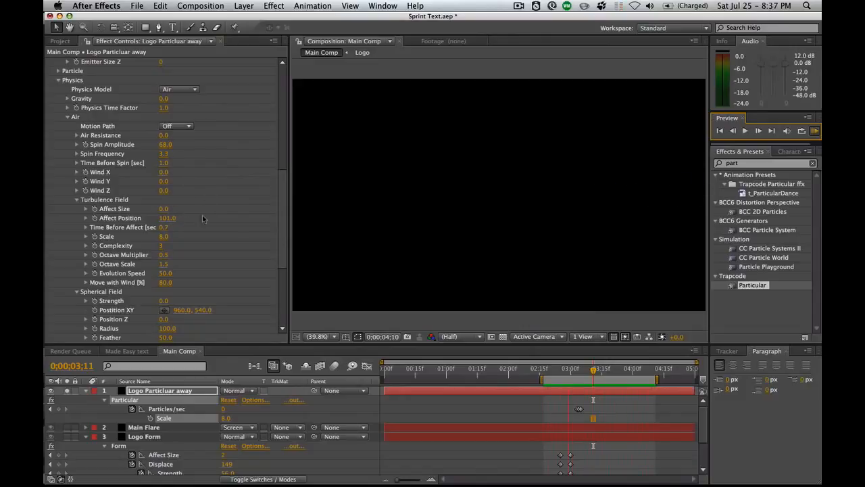
{"action": "key", "text": "space"}
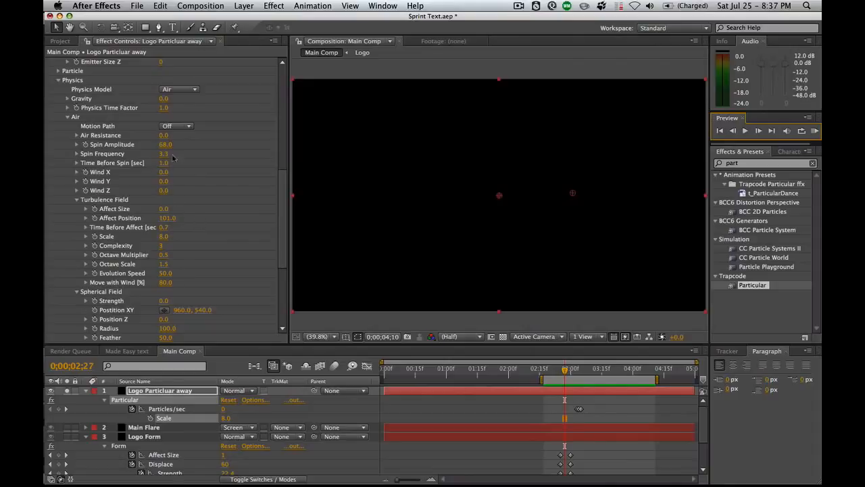
Set the Aux System's Inherit Velocity to 40% in Particular's settings and RAM preview the streaks
{"action": "left_click_drag", "start_coordinate": [564, 371], "coordinate": [603, 369]}
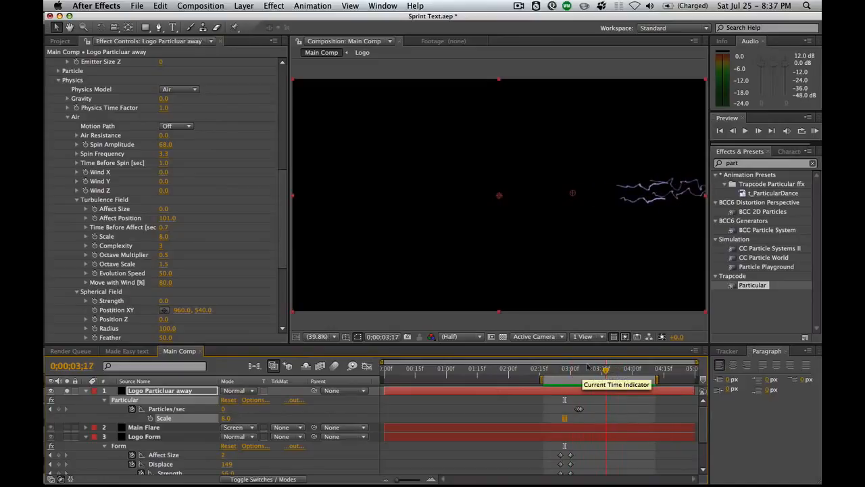
{"action": "left_click_drag", "start_coordinate": [287, 225], "coordinate": [296, 112]}
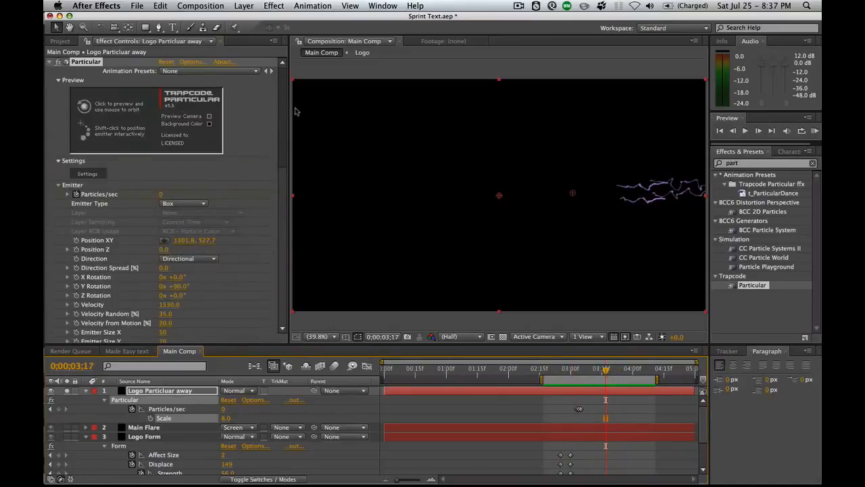
{"action": "left_click", "coordinate": [87, 174]}
{"action": "double_click", "coordinate": [337, 354]}
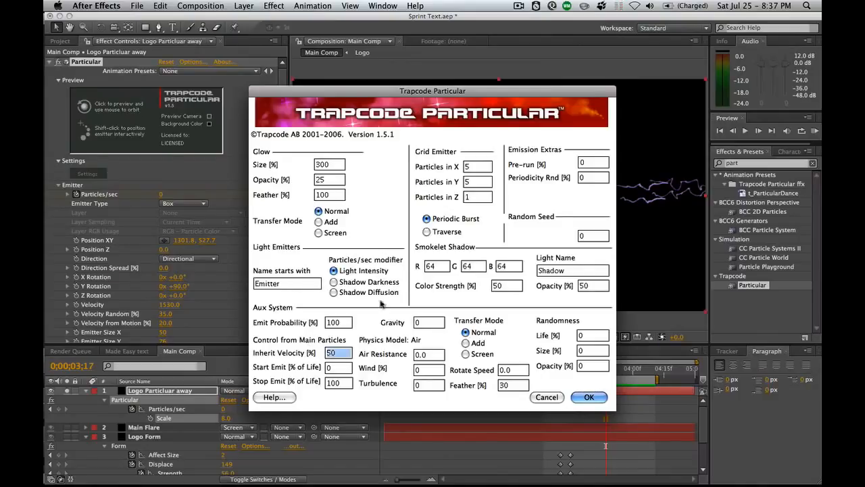
{"action": "type", "text": "40"}
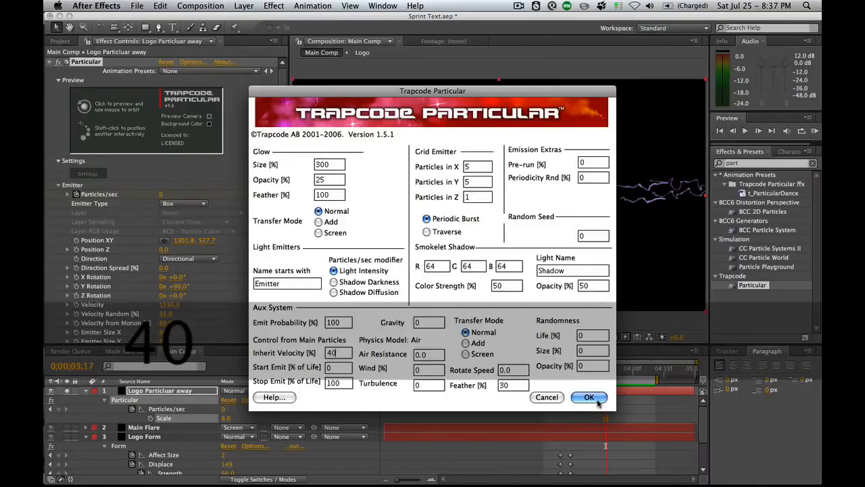
{"action": "left_click", "coordinate": [590, 397]}
{"action": "left_click", "coordinate": [814, 130]}
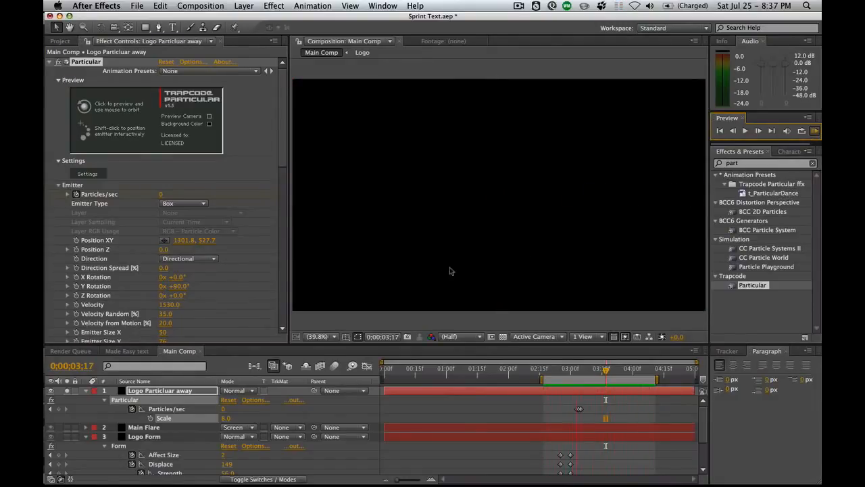
{"action": "key", "text": "space"}
Reduce the emitter's Size Y to 47 while viewing the streaks at 0;00;03;11
{"action": "left_click_drag", "start_coordinate": [613, 371], "coordinate": [596, 370]}
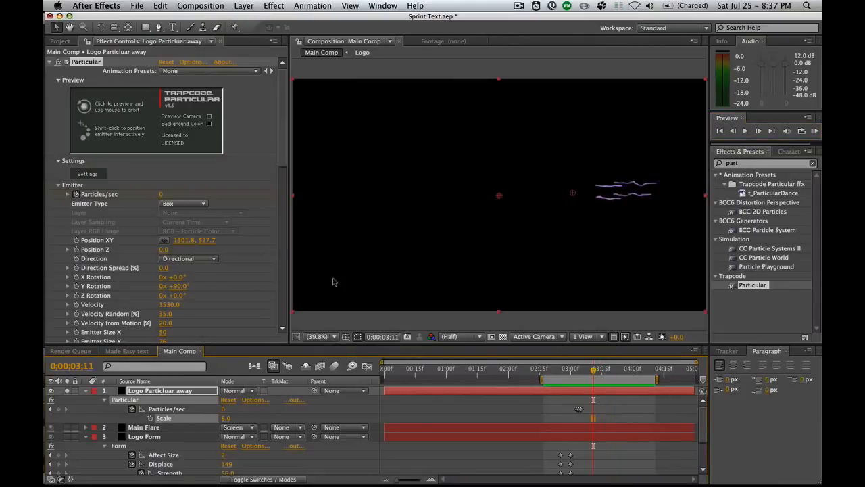
{"action": "scroll", "coordinate": [160, 202], "scroll_direction": "down", "scroll_amount": 5}
{"action": "left_click_drag", "start_coordinate": [163, 205], "coordinate": [147, 206]}
Increase the Air physics Spin Amplitude to 227 and play back the streaks
{"action": "mouse_move", "coordinate": [282, 181]}
{"action": "left_mouse_down"}
{"action": "mouse_move", "coordinate": [274, 291]}
{"action": "mouse_move", "coordinate": [269, 212]}
{"action": "left_mouse_up"}
{"action": "mouse_move", "coordinate": [166, 172]}
{"action": "left_mouse_down"}
{"action": "mouse_move", "coordinate": [218, 170]}
{"action": "mouse_move", "coordinate": [159, 170]}
{"action": "mouse_move", "coordinate": [304, 162]}
{"action": "left_mouse_up"}
{"action": "mouse_move", "coordinate": [594, 371]}
{"action": "left_mouse_down"}
{"action": "mouse_move", "coordinate": [582, 370]}
{"action": "mouse_move", "coordinate": [606, 369]}
{"action": "mouse_move", "coordinate": [592, 365]}
{"action": "left_mouse_up"}
{"action": "key", "text": "space"}
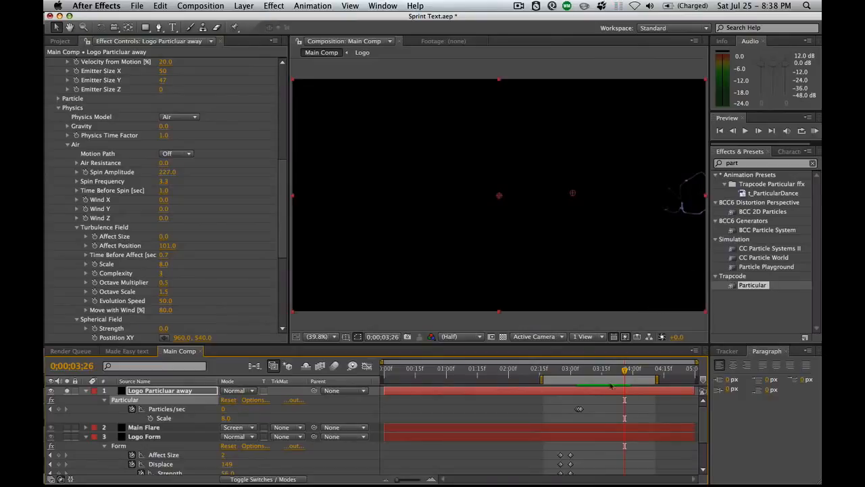
Turn off solo for the Logo Particluar away layer and check the full composite at frames between 0;00;03;03 and 0;00;03;26
{"action": "left_click", "coordinate": [68, 390]}
{"action": "left_click", "coordinate": [607, 369]}
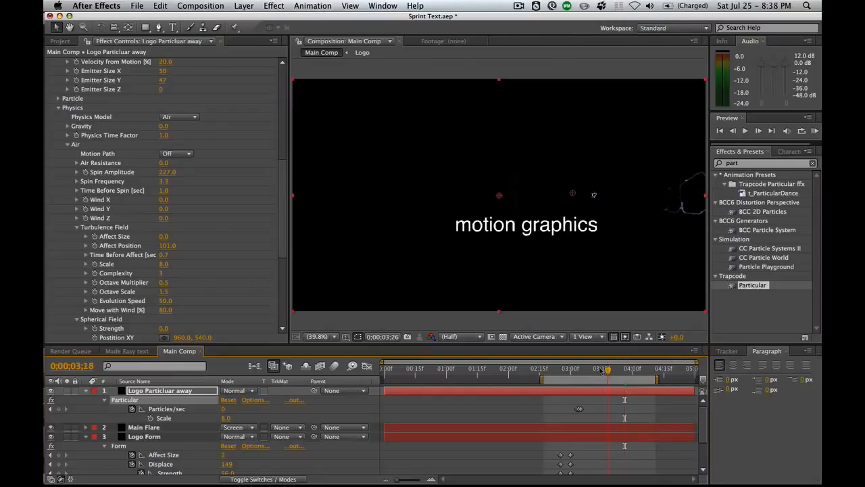
{"action": "left_click", "coordinate": [576, 369]}
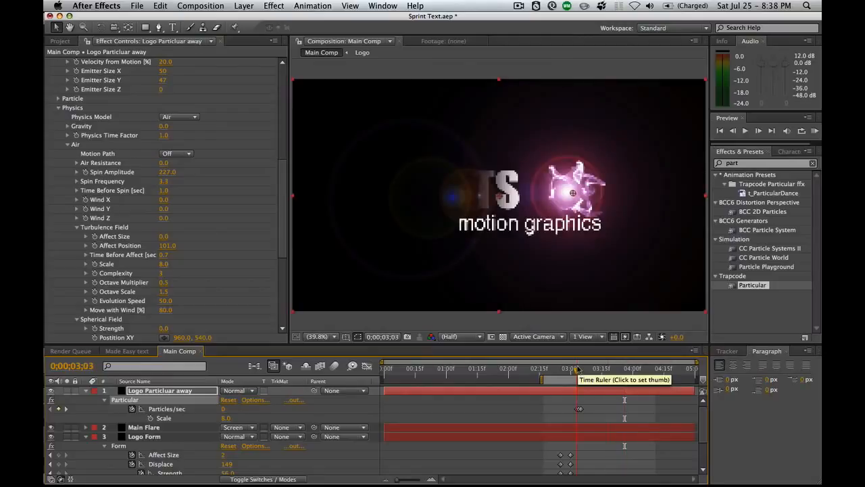
{"action": "left_click", "coordinate": [578, 369]}
{"action": "left_click", "coordinate": [583, 369]}
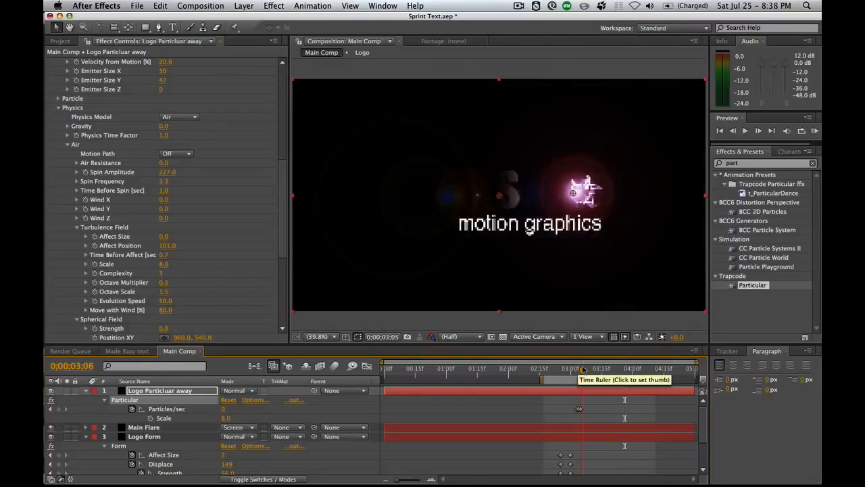
{"action": "left_click", "coordinate": [590, 369]}
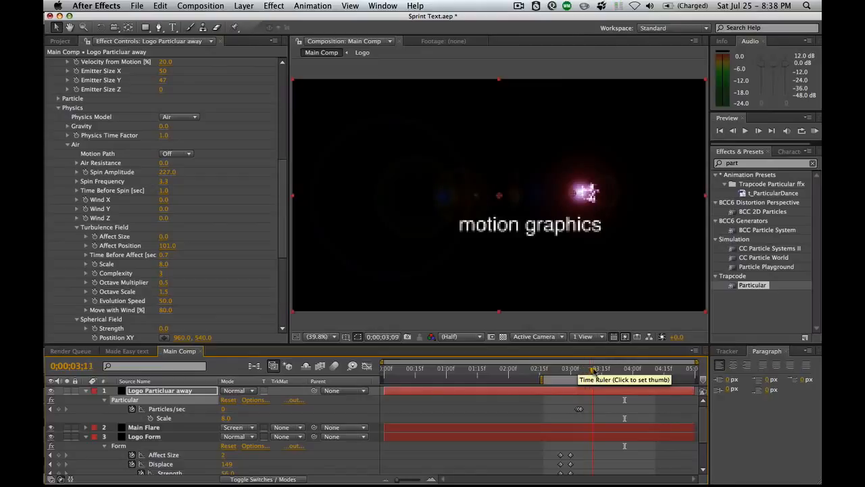
{"action": "left_click", "coordinate": [595, 369]}
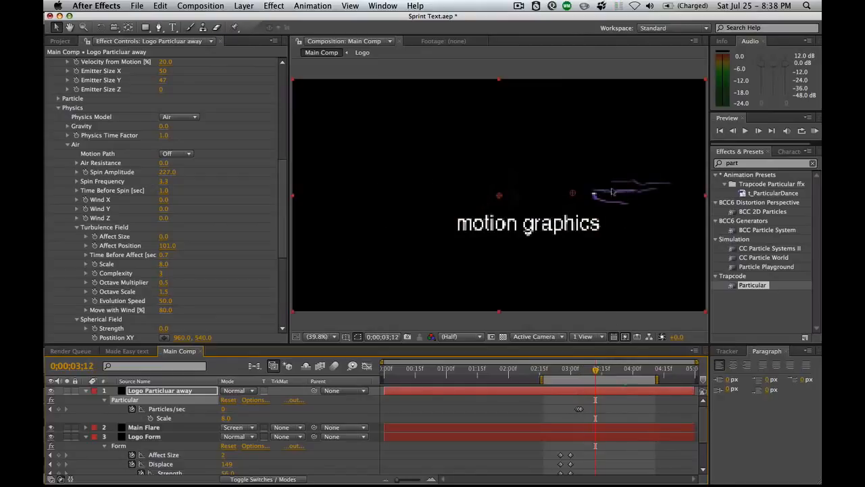
{"action": "left_click", "coordinate": [606, 370]}
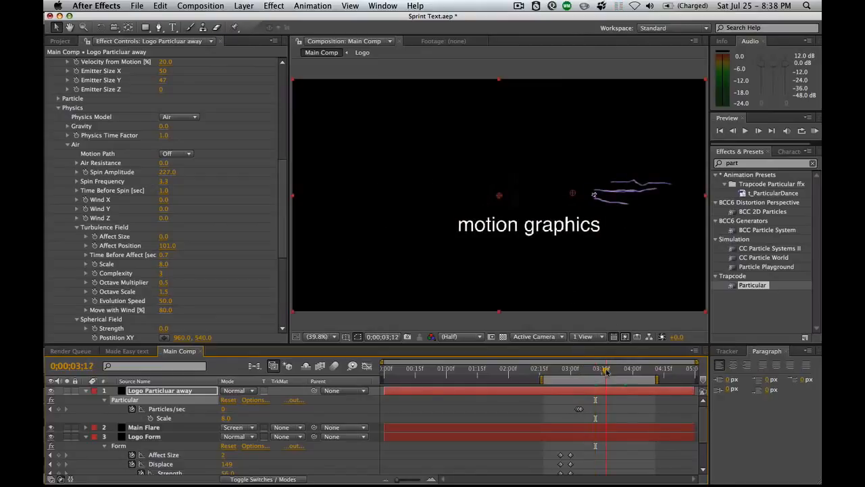
{"action": "left_click", "coordinate": [625, 370]}
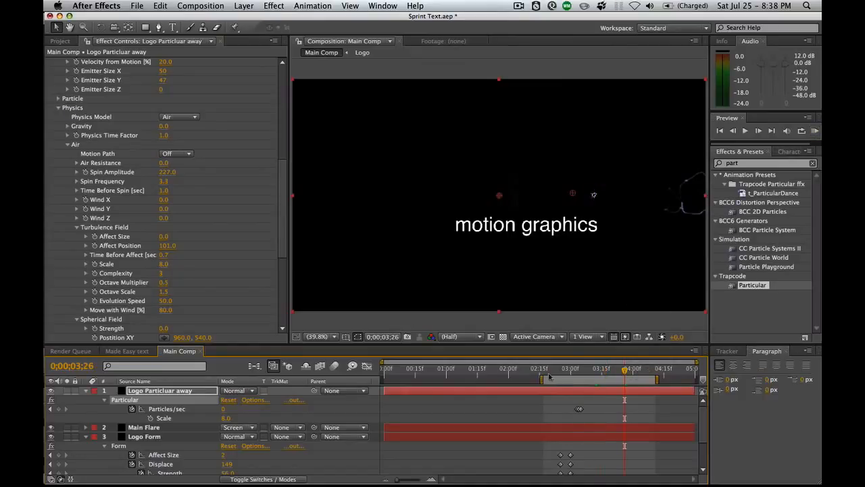
Narrow the work area to start just before the Form distortion keyframes and end at 0;00;03;26, and RAM preview it
{"action": "left_click_drag", "start_coordinate": [544, 379], "coordinate": [556, 379]}
{"action": "left_click_drag", "start_coordinate": [667, 380], "coordinate": [625, 379]}
{"action": "left_click", "coordinate": [814, 131]}
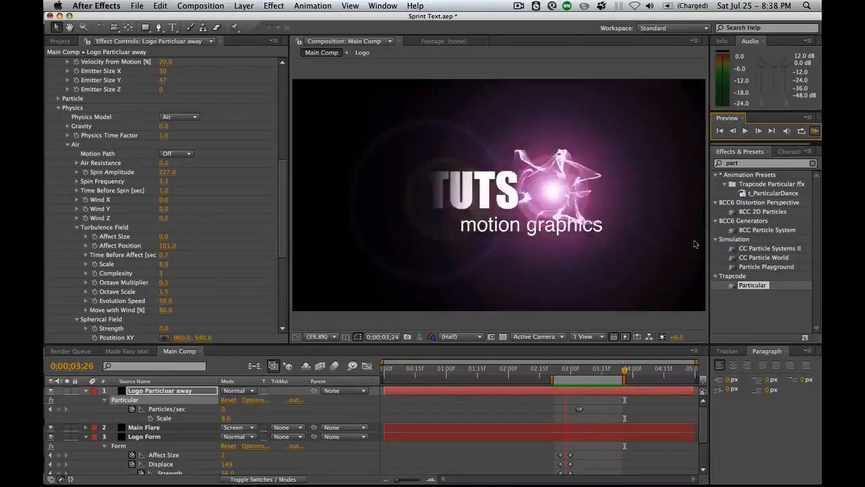
{"action": "key", "text": "space"}
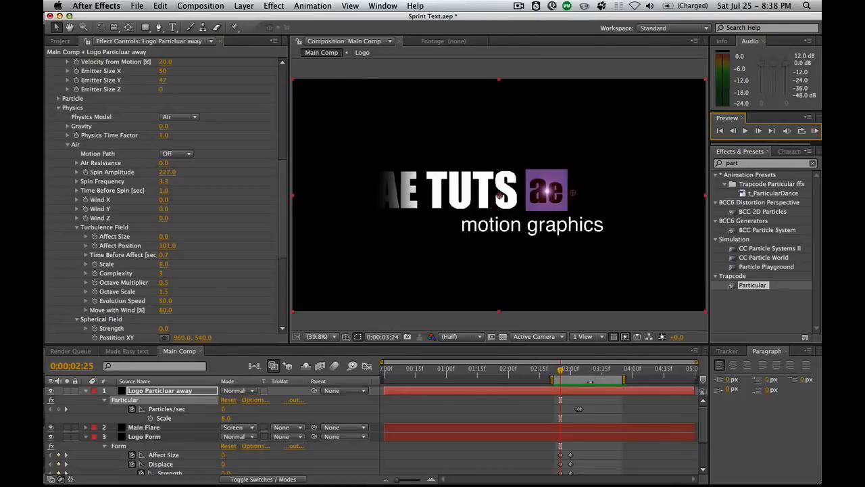
Collapse the AE TUTS layer's mask to a zero-width vertical line at its Mask Path keyframe at 0;00;03;06
{"action": "left_click", "coordinate": [604, 377]}
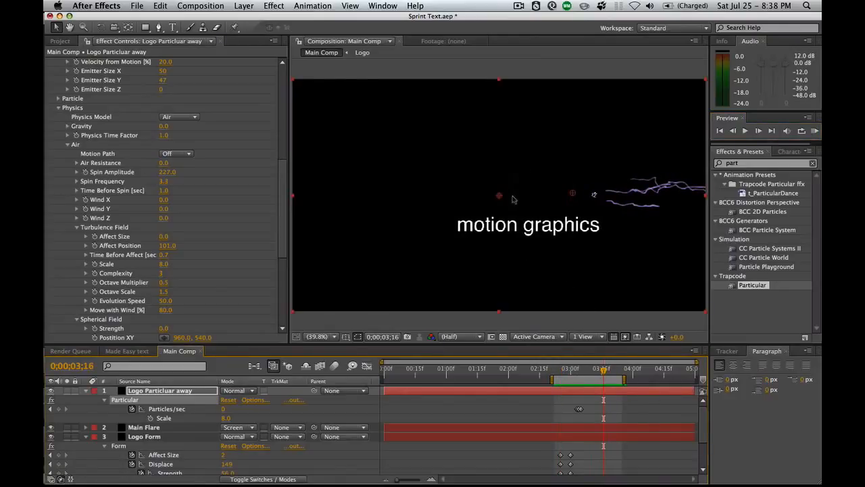
{"action": "scroll", "coordinate": [701, 457], "scroll_direction": "down", "scroll_amount": 3}
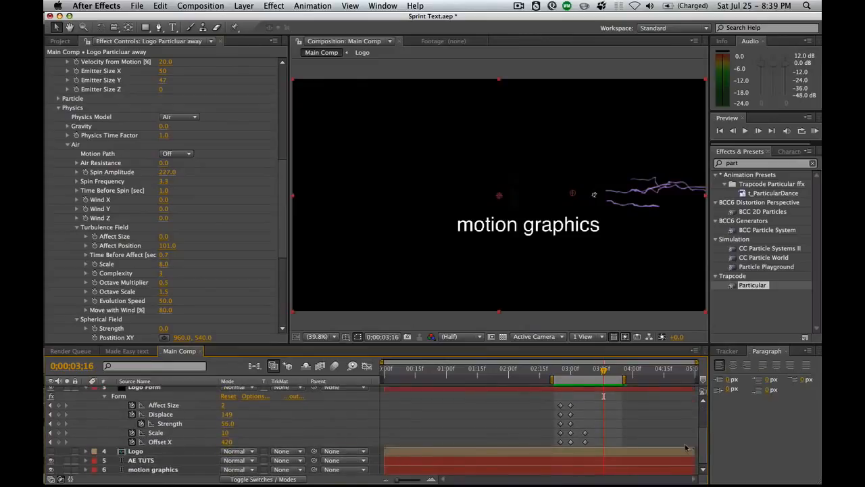
{"action": "left_click", "coordinate": [519, 467]}
{"action": "key", "text": "u"}
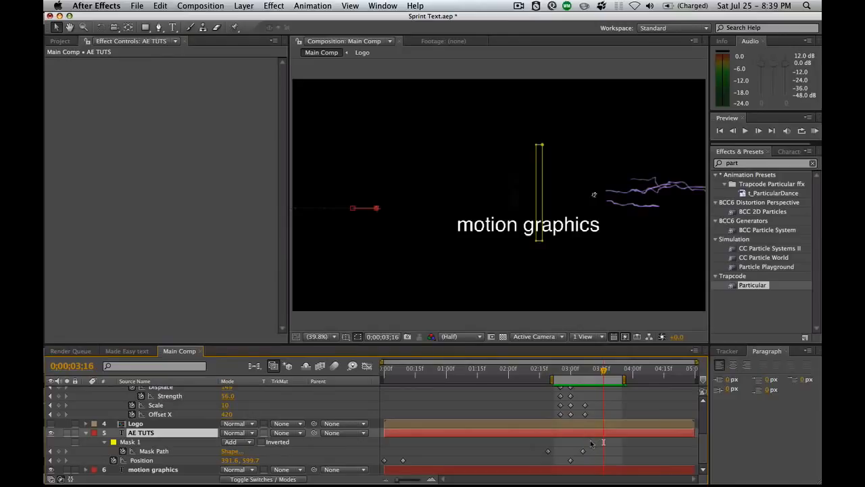
{"action": "key", "text": "j"}
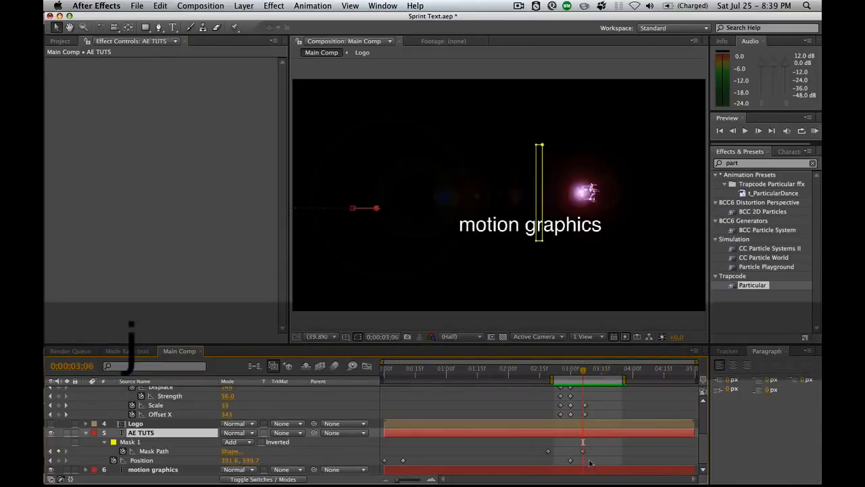
{"action": "left_click", "coordinate": [538, 194]}
{"action": "left_click_drag", "start_coordinate": [538, 193], "coordinate": [543, 192]}
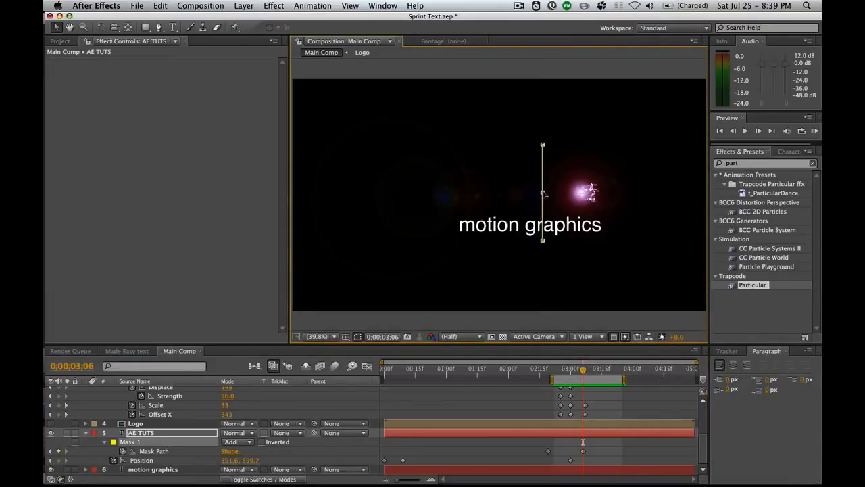
{"action": "key", "text": "Return"}
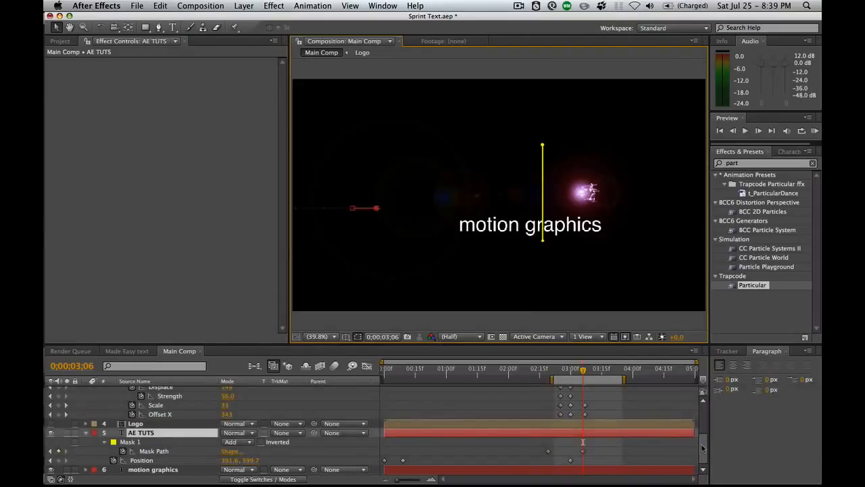
Set the Form Scale on the Logo Form layer to 0 at the 0;00;03;07 keyframe and save the project
{"action": "scroll", "coordinate": [701, 446], "scroll_direction": "up", "scroll_amount": 3}
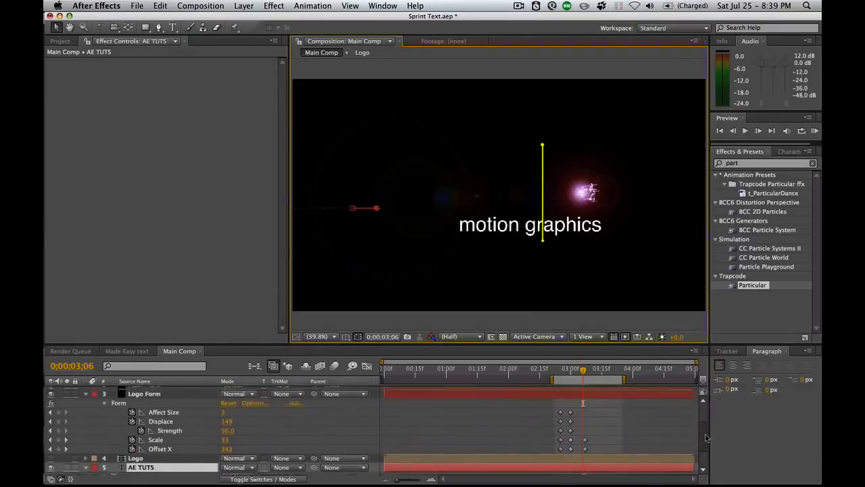
{"action": "left_click", "coordinate": [588, 403]}
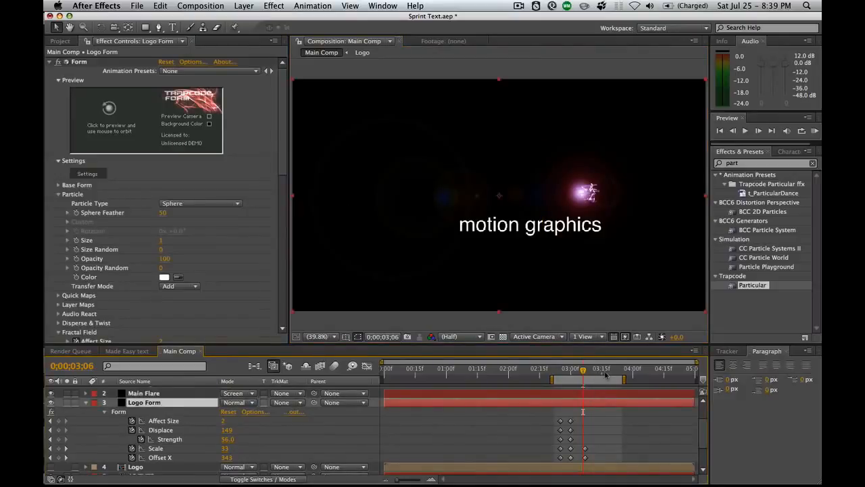
{"action": "key", "text": "k"}
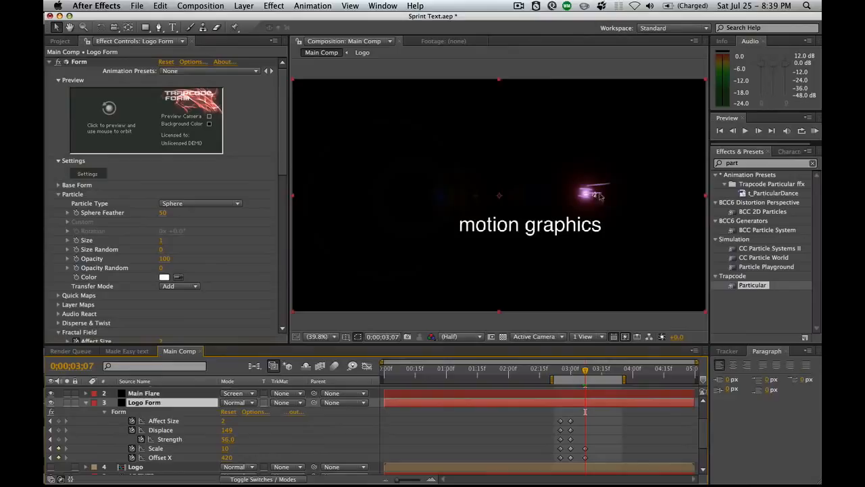
{"action": "left_click", "coordinate": [227, 448]}
{"action": "type", "text": "0"}
{"action": "key", "text": "Return"}
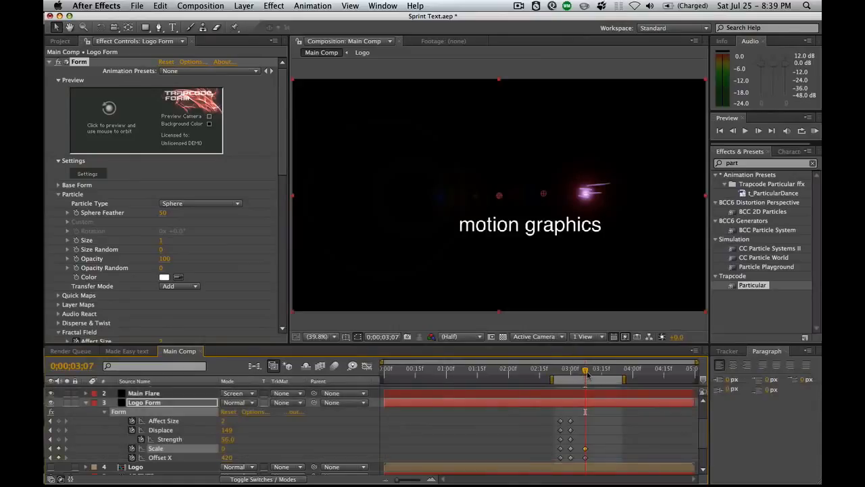
{"action": "key", "text": "super+s"}
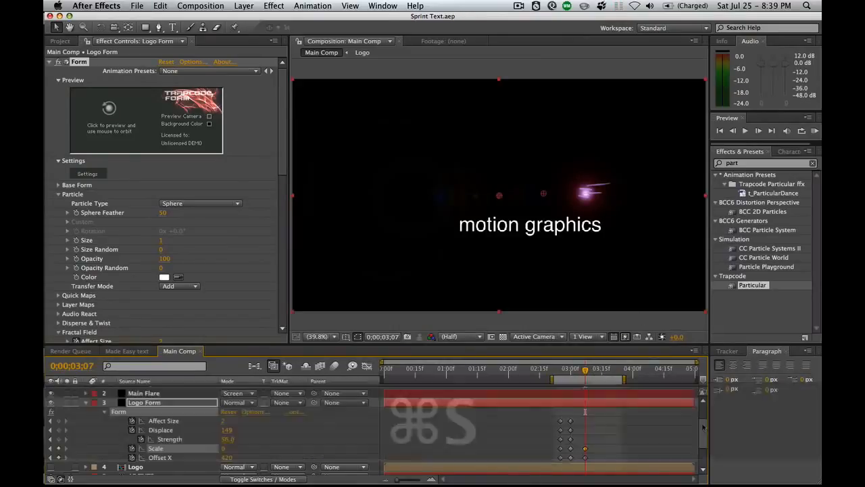
Collapse the Form effect and the Logo Form layer's properties in the timeline
{"action": "scroll", "coordinate": [228, 405], "scroll_direction": "up", "scroll_amount": 3}
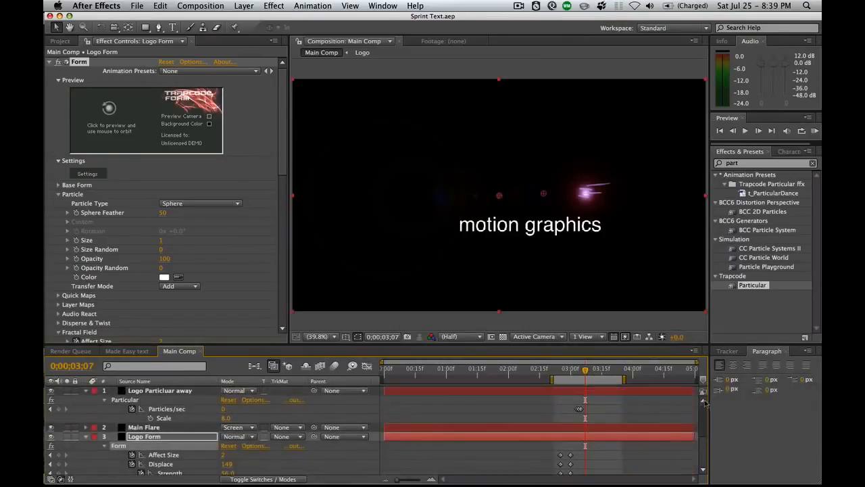
{"action": "left_click", "coordinate": [104, 446]}
{"action": "left_click", "coordinate": [86, 436]}
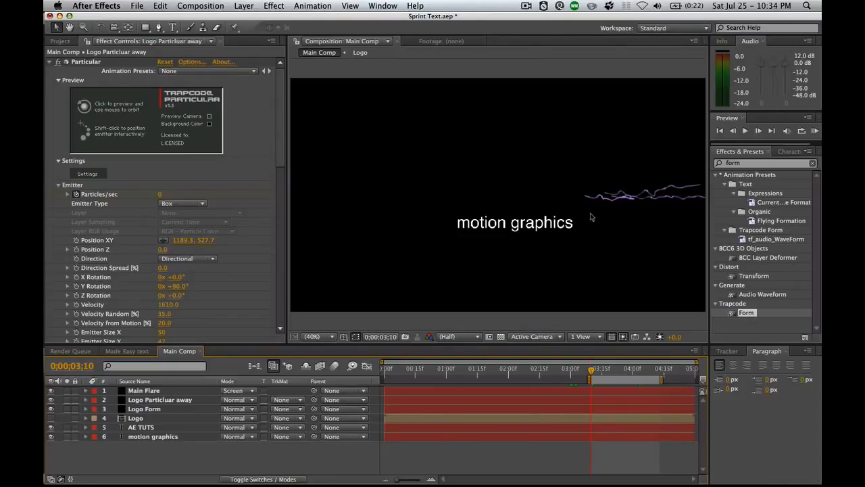
Shift the work area earlier to end at about 4 seconds and set the current time to 0;00;03;00
{"action": "left_click_drag", "start_coordinate": [619, 379], "coordinate": [592, 379]}
{"action": "left_click", "coordinate": [569, 369]}
{"action": "left_click", "coordinate": [572, 370]}
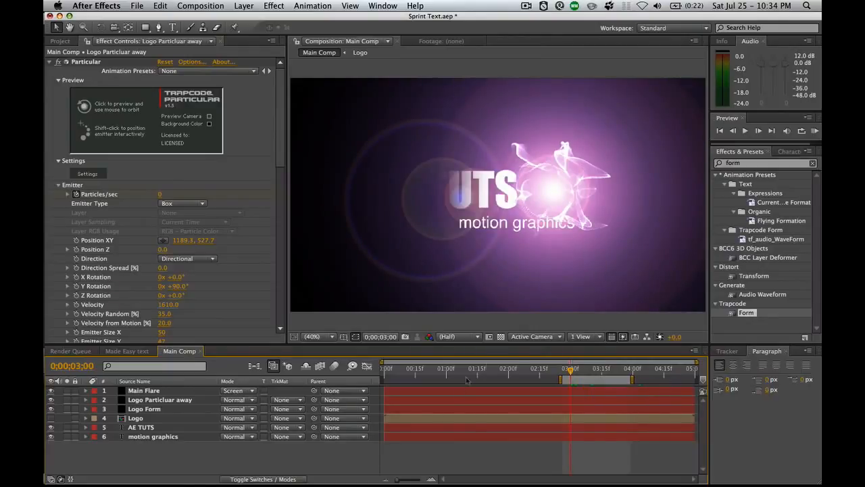
Duplicate the motion graphics text layer and change the copy's text to "made eady"
{"action": "left_click", "coordinate": [518, 435]}
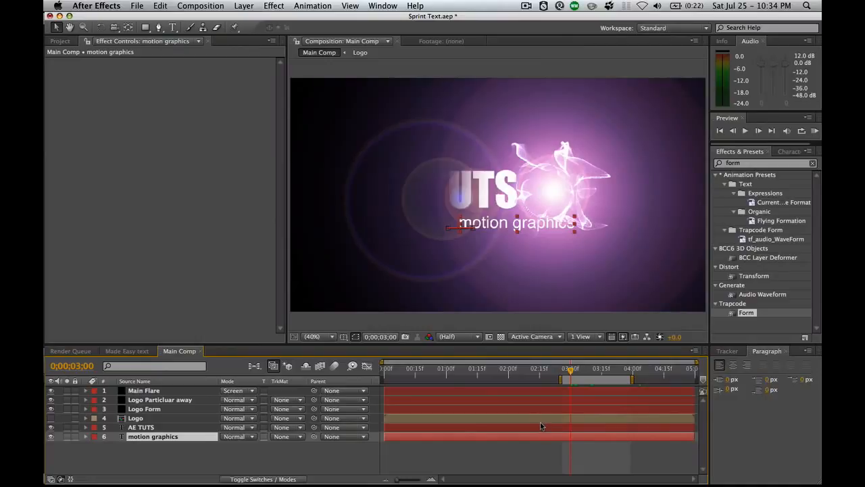
{"action": "key", "text": "super"}
{"action": "key", "text": "super+d"}
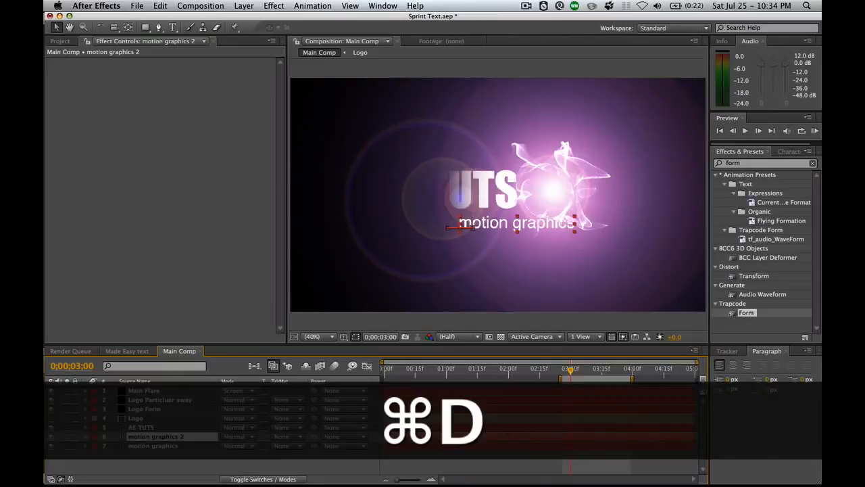
{"action": "double_click", "coordinate": [159, 437]}
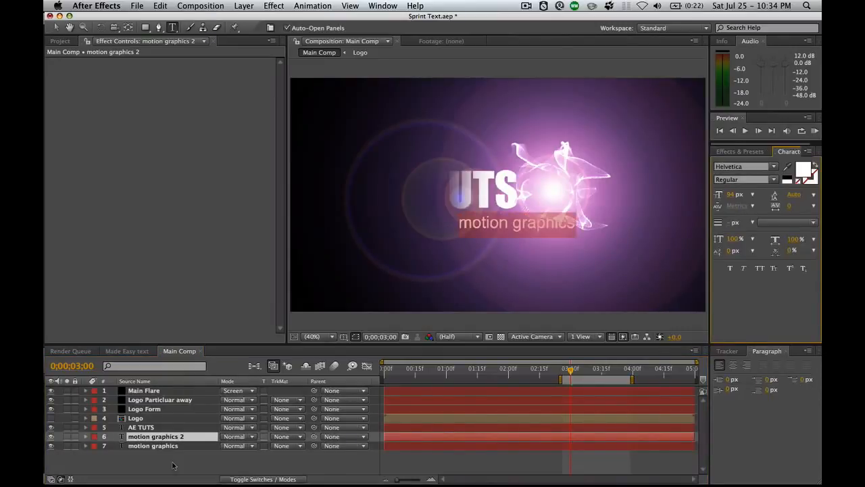
{"action": "type", "text": "made easy"}
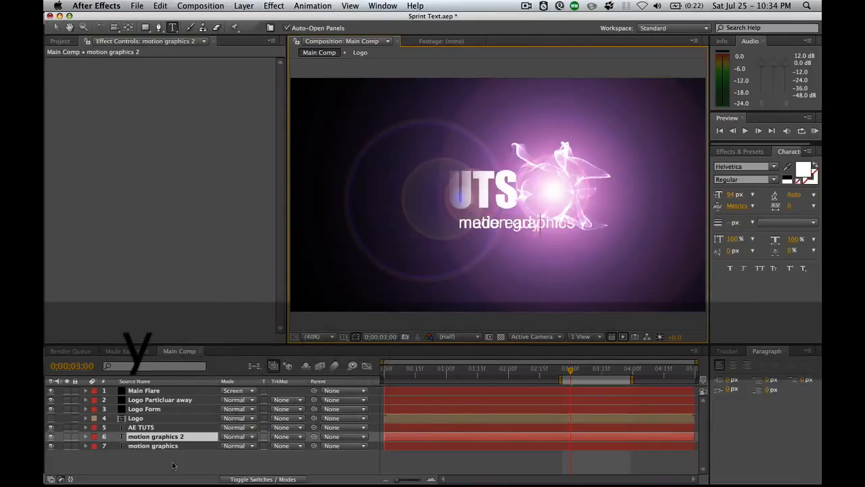
{"action": "key", "text": "Return"}
{"action": "key", "text": "KP_Enter"}
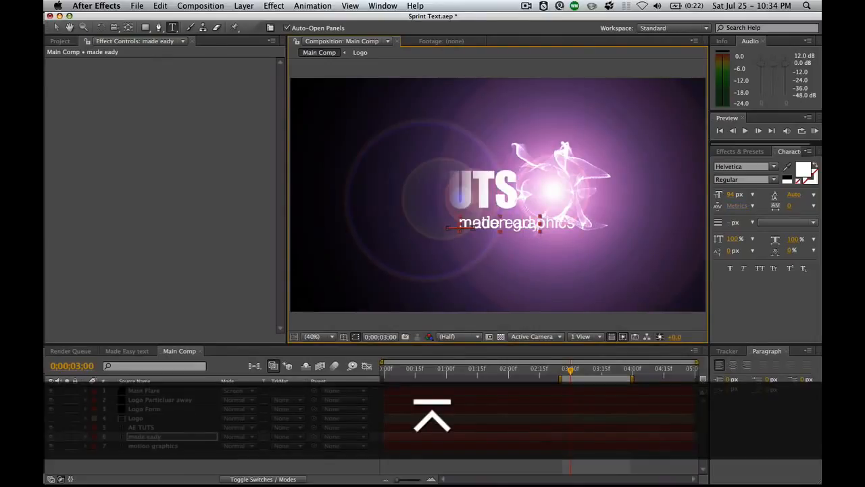
Select both Position keyframes of the made eady layer and shift the text to about 903.9, 692.7 at 0;00;00;15
{"action": "key", "text": "p"}
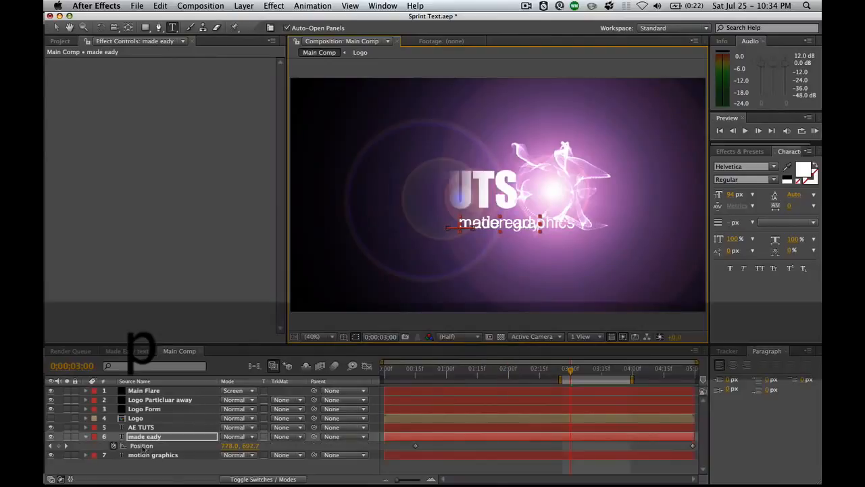
{"action": "left_click", "coordinate": [145, 446]}
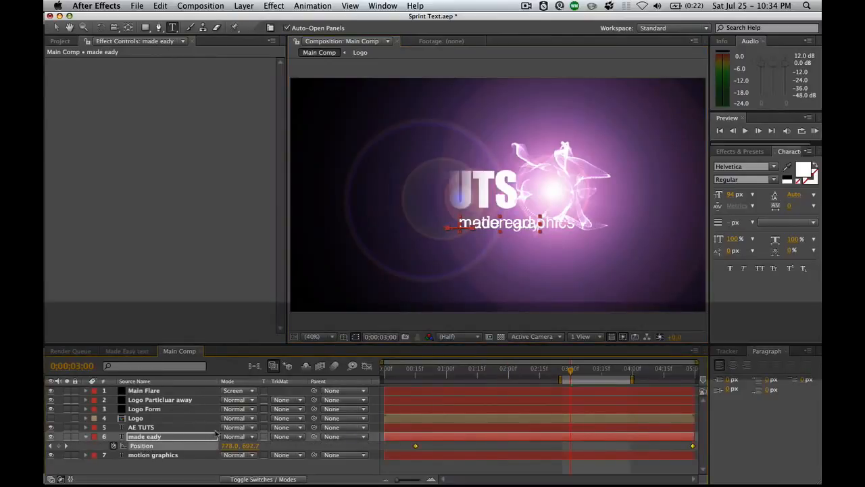
{"action": "key", "text": "j"}
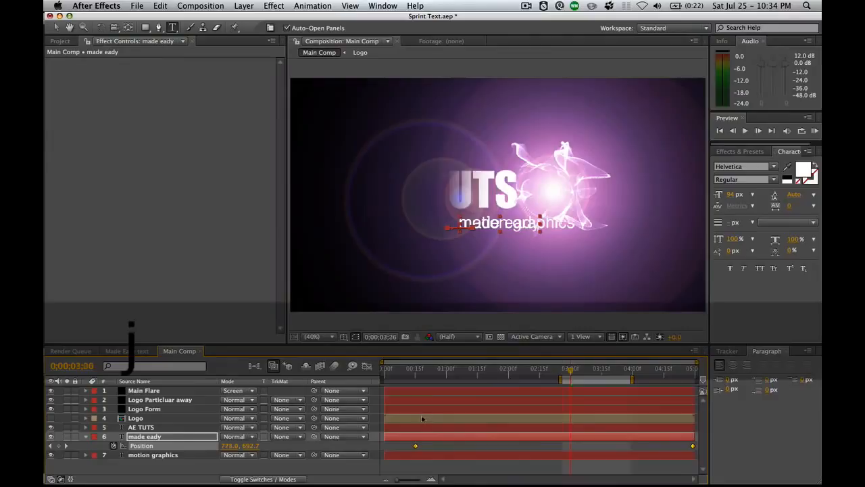
{"action": "key", "text": "j"}
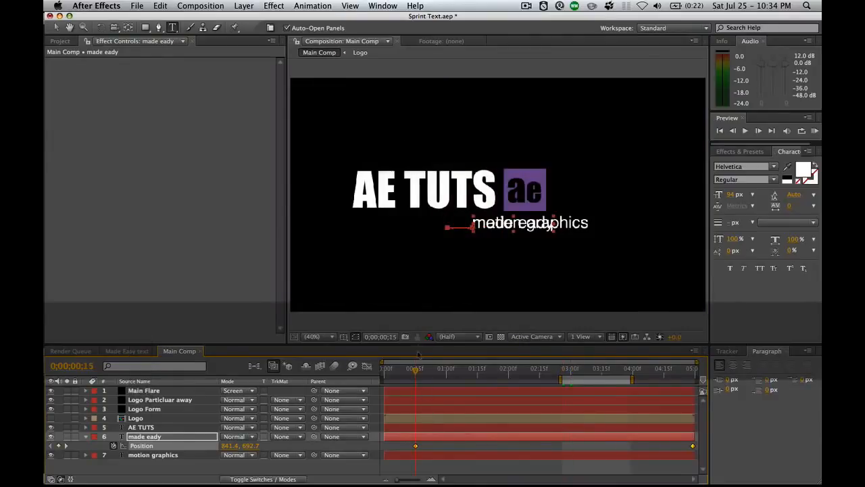
{"action": "key", "text": "v"}
{"action": "left_click_drag", "start_coordinate": [532, 228], "coordinate": [545, 227]}
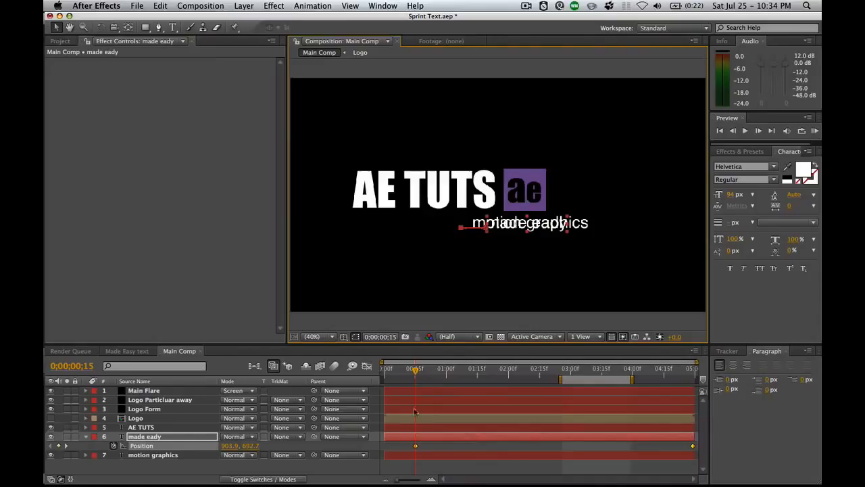
Try moving the made eady text sideways with its whole motion path, and undo the trial moves
{"action": "left_click", "coordinate": [145, 451]}
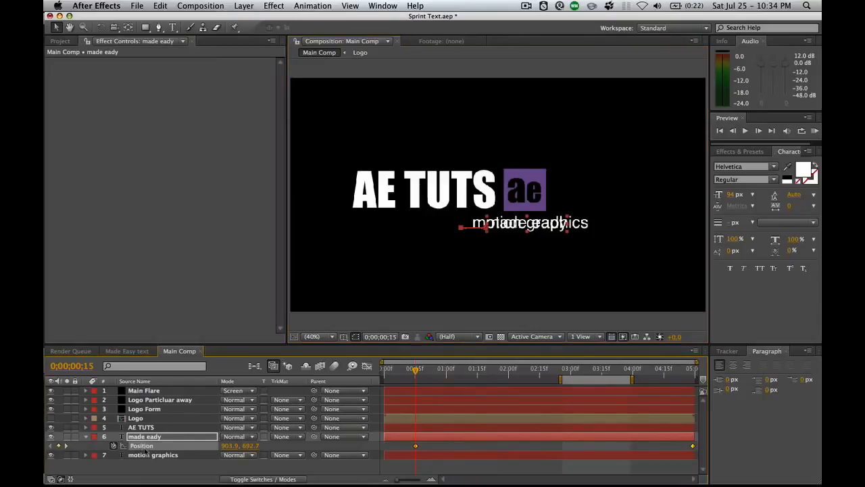
{"action": "left_click", "coordinate": [147, 455]}
{"action": "left_click", "coordinate": [149, 446]}
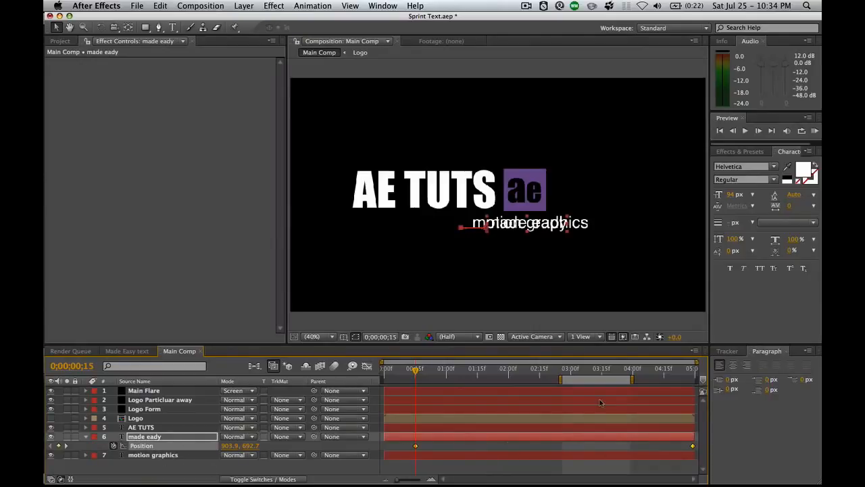
{"action": "left_click_drag", "start_coordinate": [531, 224], "coordinate": [578, 235]}
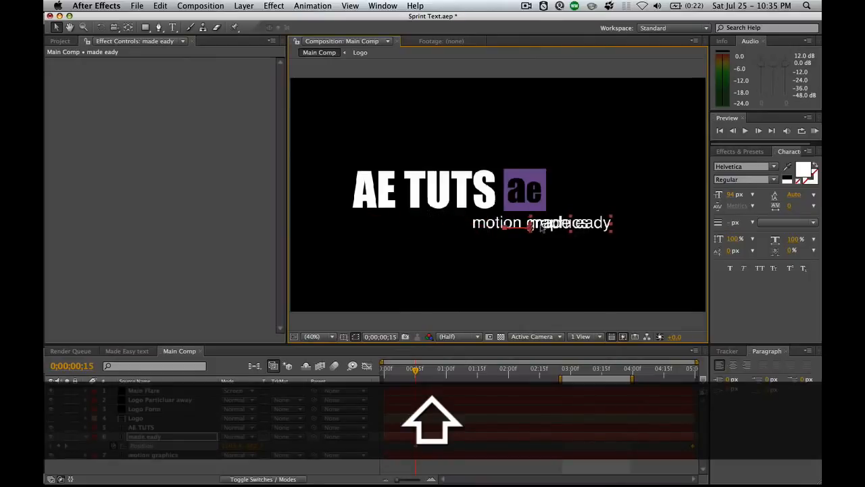
{"action": "key", "text": "super+z"}
{"action": "key", "text": "super+z"}
{"action": "key", "text": "super+z"}
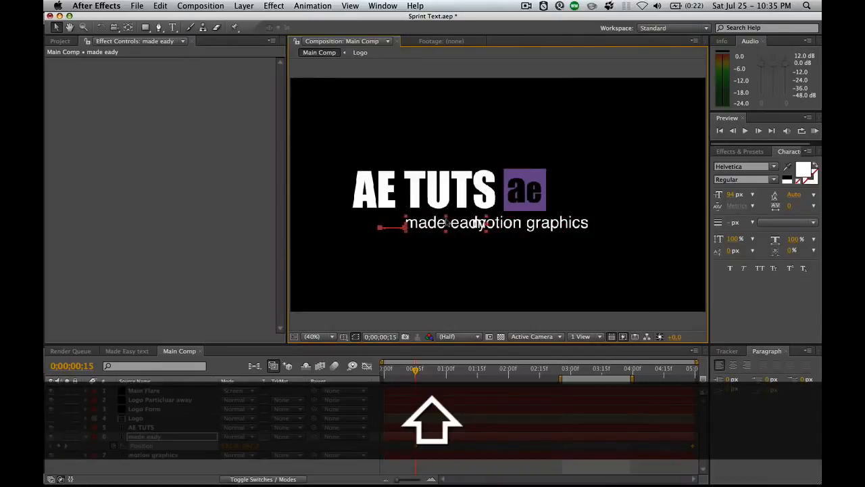
{"action": "key", "text": "super+z"}
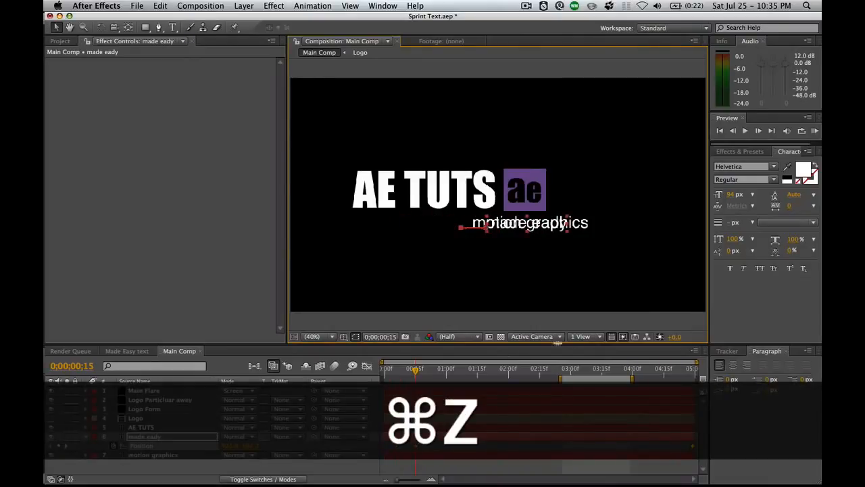
Set the current time to 0;00;03;00 and check it against the Main Flare layer's keyframes
{"action": "left_click", "coordinate": [600, 370]}
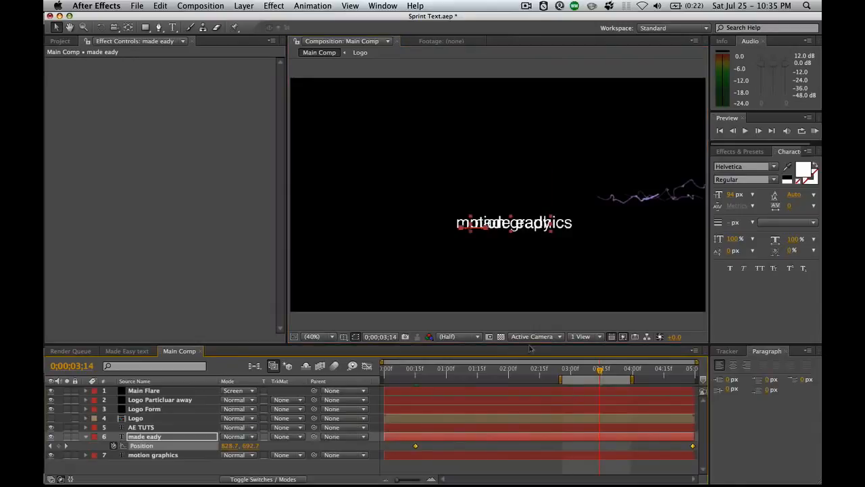
{"action": "left_click", "coordinate": [580, 371]}
{"action": "left_click", "coordinate": [571, 370]}
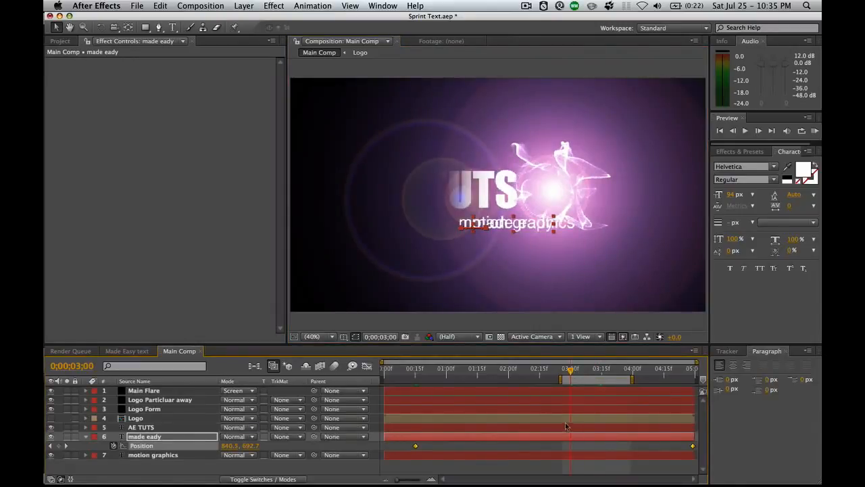
{"action": "left_click", "coordinate": [579, 390]}
{"action": "key", "text": "u"}
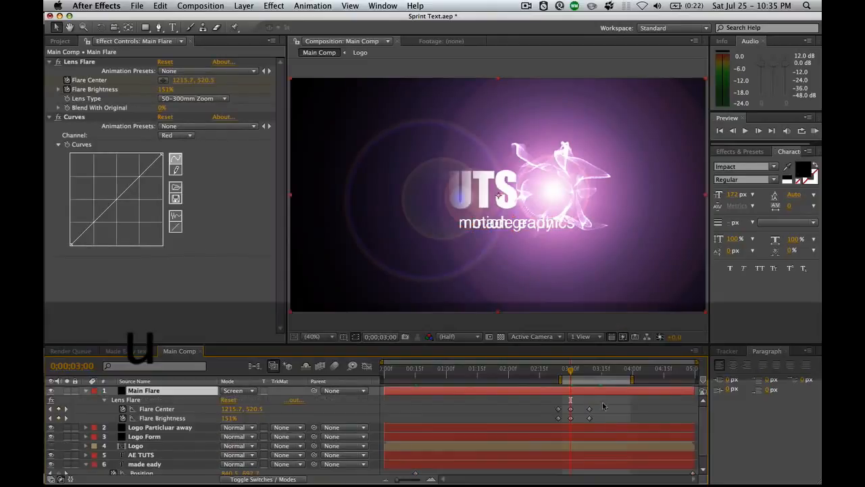
{"action": "key", "text": "u"}
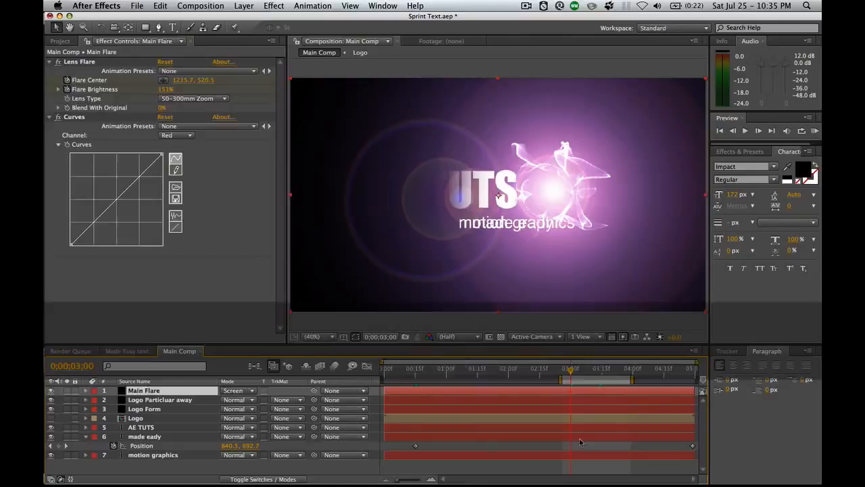
Fade in the made eady layer with Opacity keyframes of 0% at 0;00;03;00 and 100% about five frames further on
{"action": "left_click", "coordinate": [580, 438]}
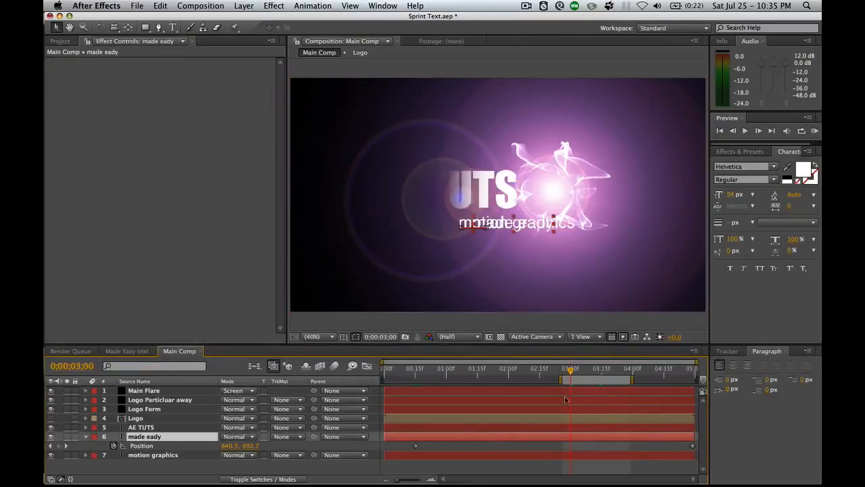
{"action": "key", "text": "t"}
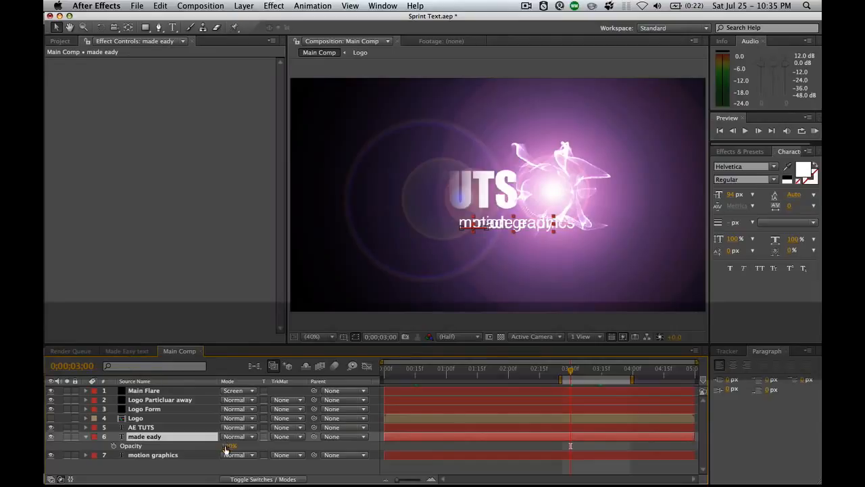
{"action": "left_click", "coordinate": [113, 446]}
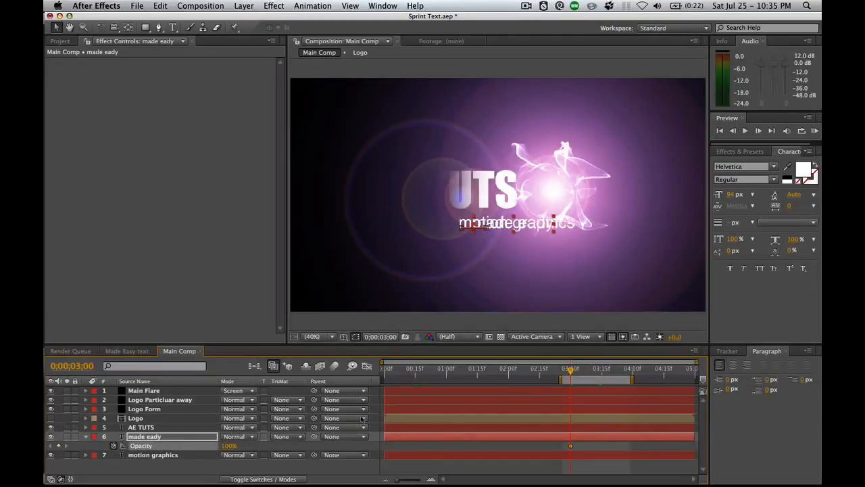
{"action": "left_click", "coordinate": [574, 449]}
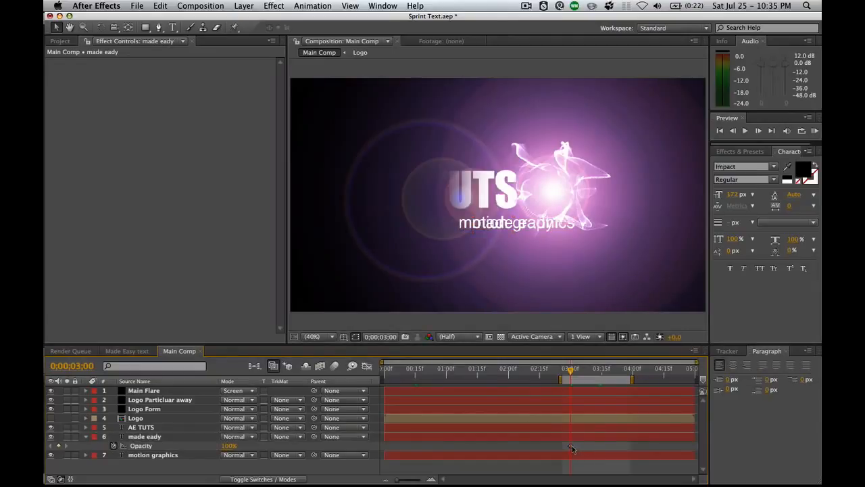
{"action": "left_click_drag", "start_coordinate": [571, 446], "coordinate": [581, 447]}
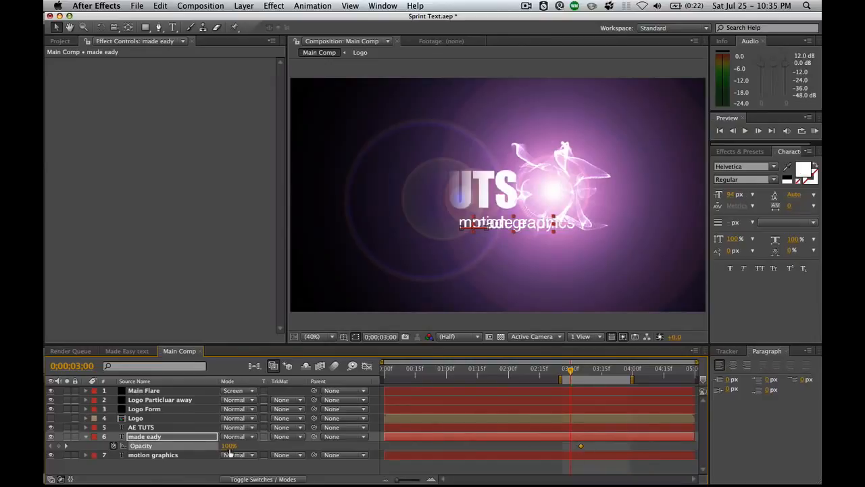
{"action": "left_click_drag", "start_coordinate": [230, 446], "coordinate": [170, 447]}
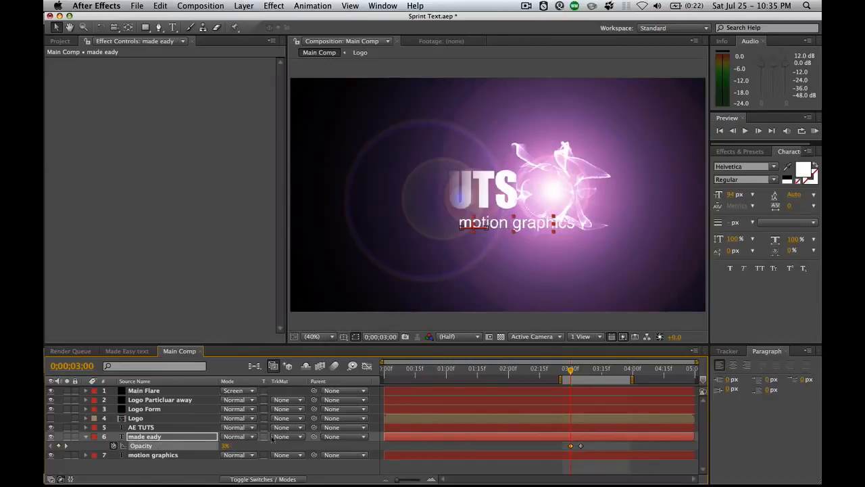
{"action": "left_click_drag", "start_coordinate": [232, 449], "coordinate": [210, 449]}
Fade out the motion graphics layer with Opacity keyframes of 100% at 0;00;03;00 and 2% at 0;00;03;05
{"action": "left_click", "coordinate": [541, 459]}
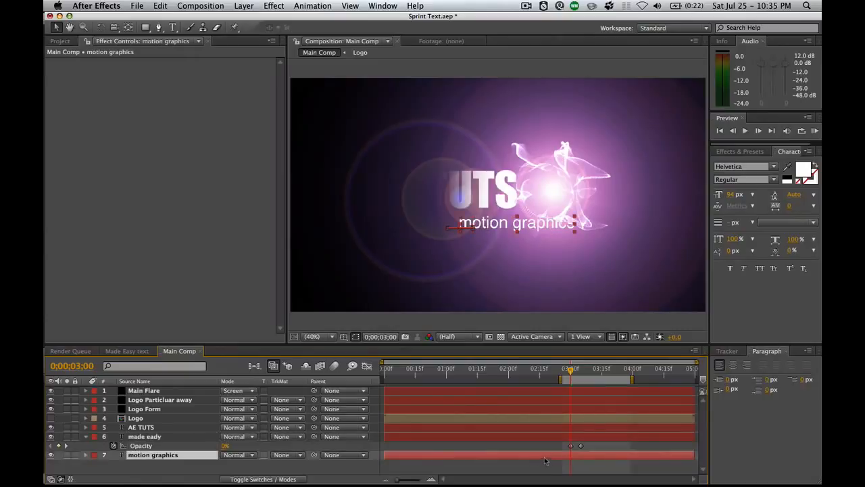
{"action": "key", "text": "t"}
{"action": "left_click", "coordinate": [115, 465]}
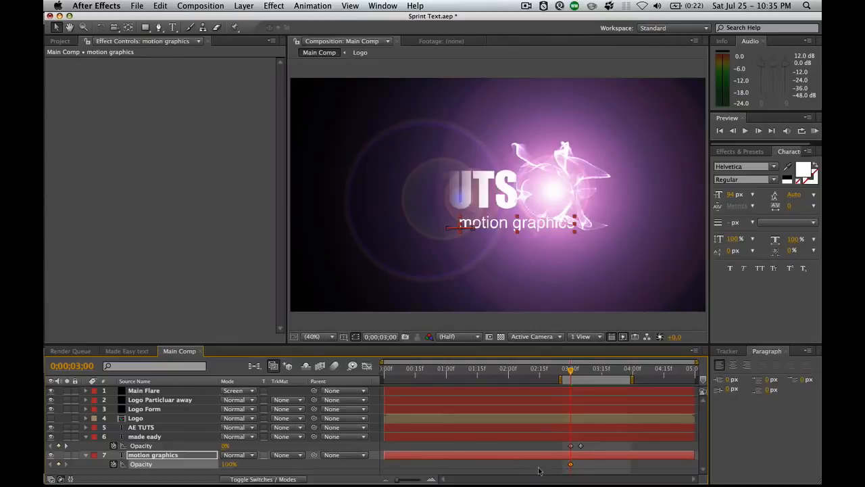
{"action": "key", "text": "k"}
{"action": "left_click_drag", "start_coordinate": [229, 464], "coordinate": [159, 464]}
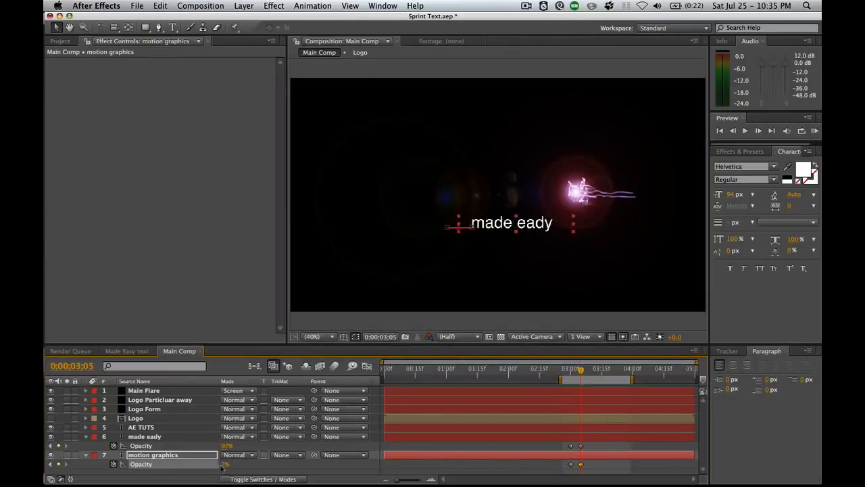
Compress the Opacity keyframes of both tagline layers into a very quick crossfade centered on 0;00;03;00
{"action": "key", "text": "Page_Up"}
{"action": "key", "text": "Page_Up"}
{"action": "key", "text": "Page_Up"}
{"action": "key", "text": "Page_Up"}
{"action": "key", "text": "Page_Up"}
{"action": "left_click_drag", "start_coordinate": [590, 443], "coordinate": [572, 466]}
{"action": "key", "text": "alt"}
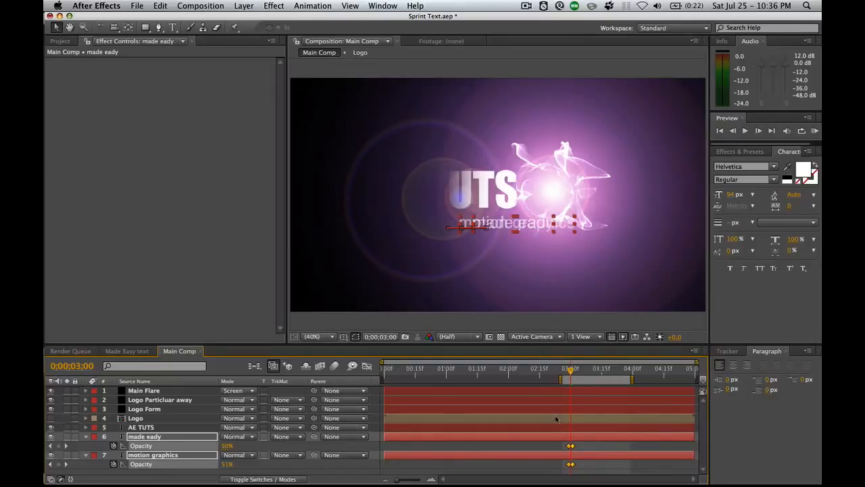
Raise the Main Flare layer's Flare Brightness to 171% at 0;00;03;00 and check the transition up to 0;00;03;06
{"action": "left_click", "coordinate": [568, 392]}
{"action": "key", "text": "t"}
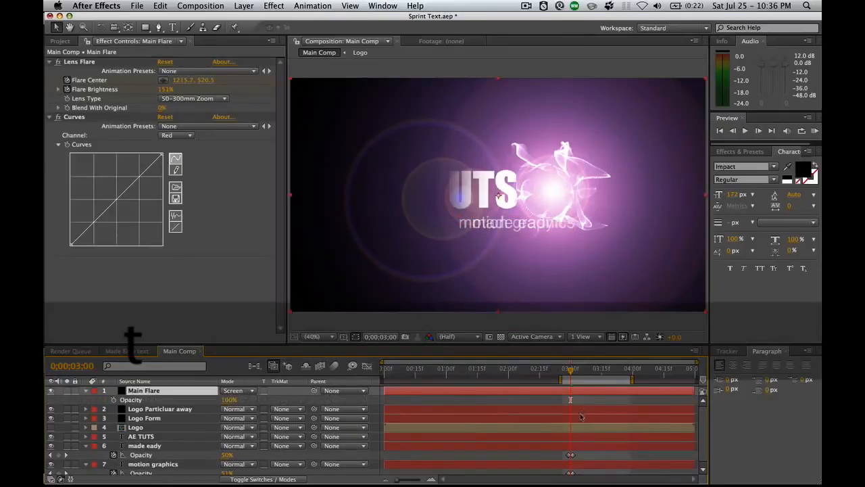
{"action": "key", "text": "u"}
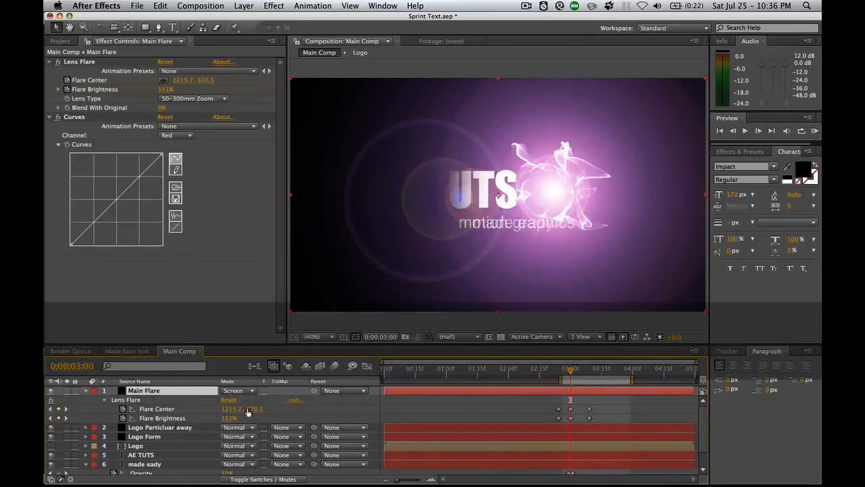
{"action": "left_click_drag", "start_coordinate": [228, 417], "coordinate": [238, 419]}
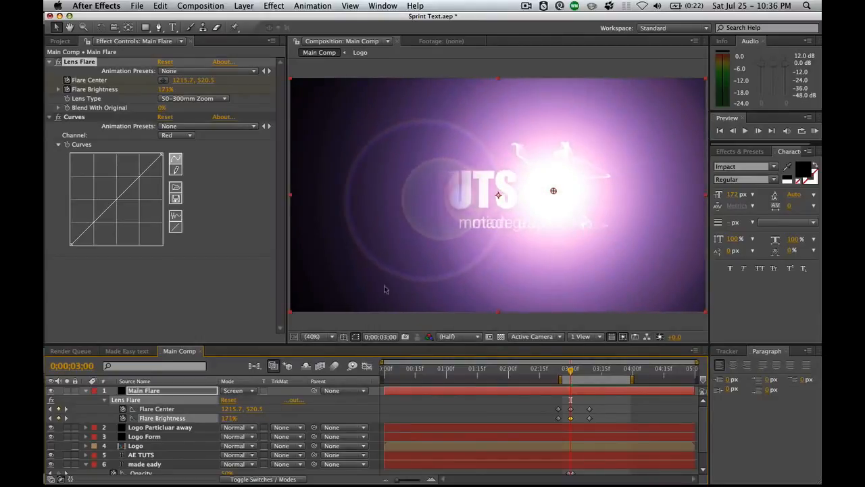
{"action": "left_click_drag", "start_coordinate": [572, 373], "coordinate": [584, 376]}
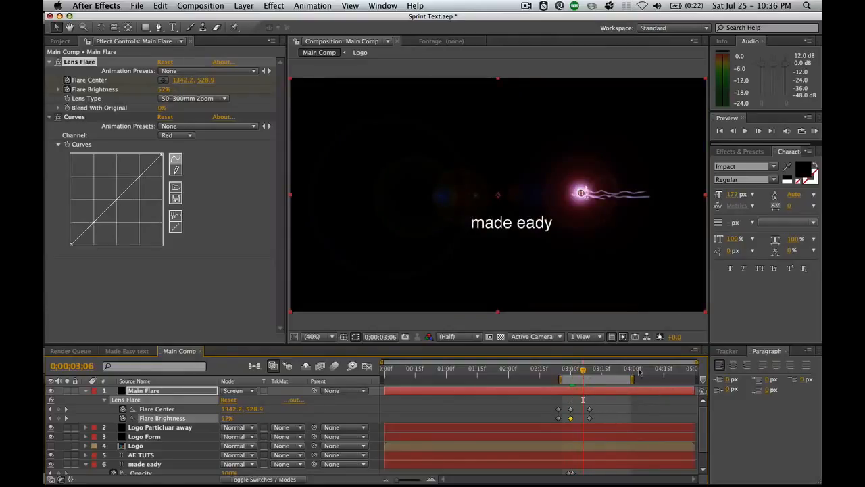
Correct the made eady text to "made easy" and save the project
{"action": "scroll", "coordinate": [687, 423], "scroll_direction": "down", "scroll_amount": 2}
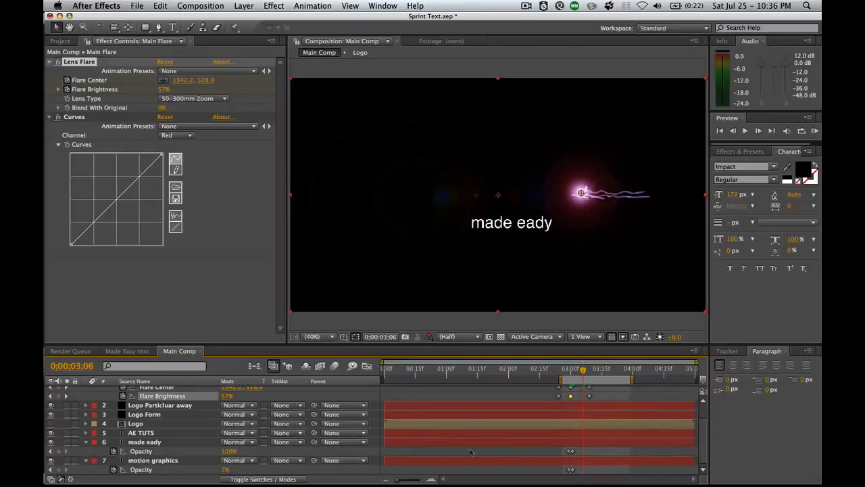
{"action": "double_click", "coordinate": [569, 445]}
{"action": "left_click", "coordinate": [550, 225]}
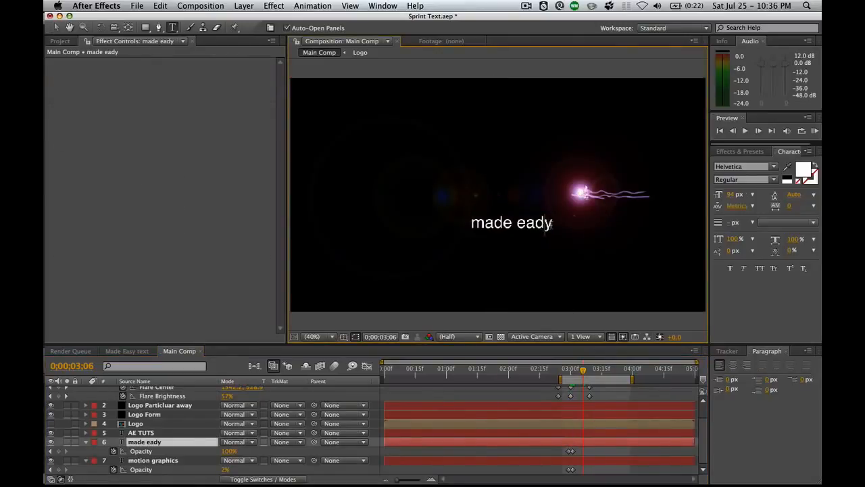
{"action": "key", "text": "BackSpace"}
{"action": "key", "text": "BackSpace"}
{"action": "type", "text": "sy"}
{"action": "key", "text": "KP_Enter"}
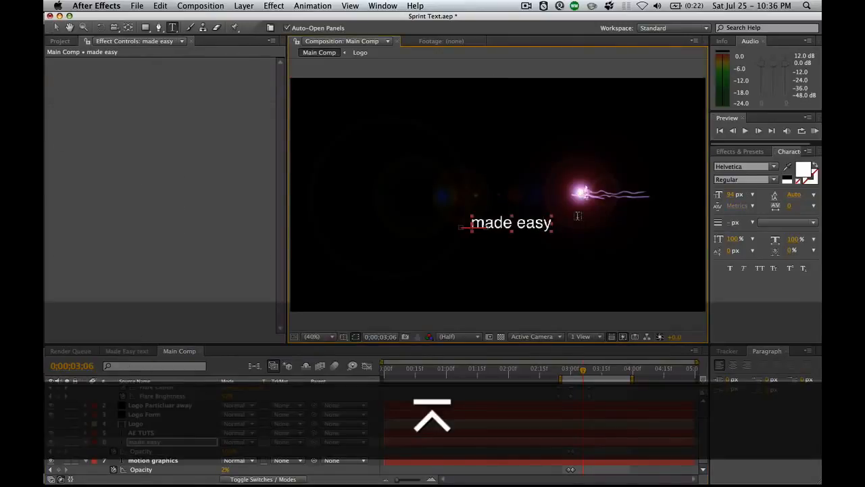
{"action": "key", "text": "v"}
{"action": "left_click", "coordinate": [160, 405]}
{"action": "key", "text": "super+s"}
Set the current time to 0;00;03;15 and collapse the expanded properties of the Main Flare and tagline layers
{"action": "left_click", "coordinate": [587, 370]}
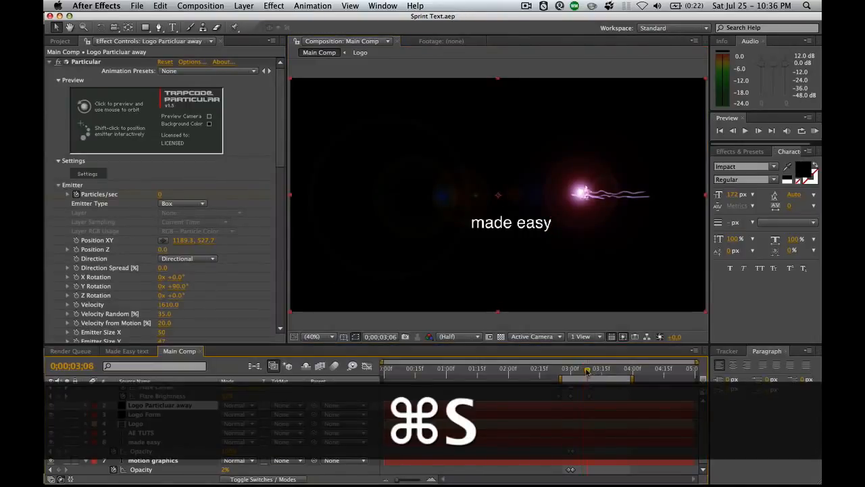
{"action": "left_click_drag", "start_coordinate": [588, 371], "coordinate": [602, 372]}
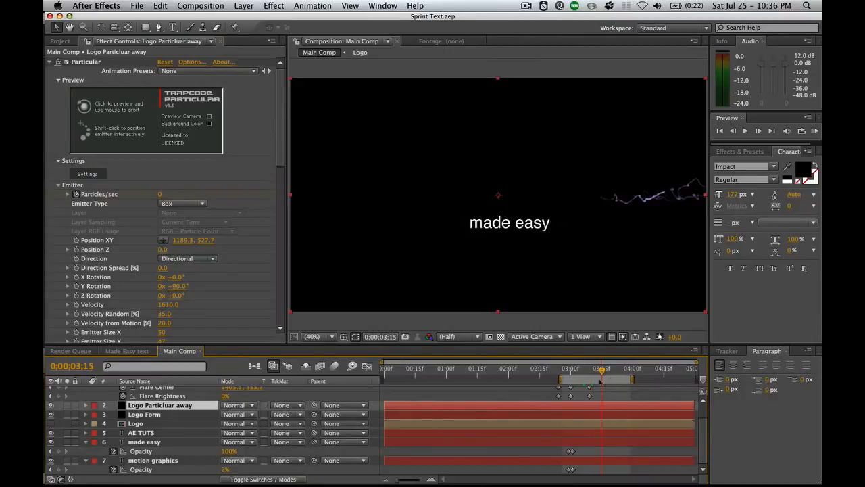
{"action": "scroll", "coordinate": [705, 433], "scroll_direction": "up", "scroll_amount": 2}
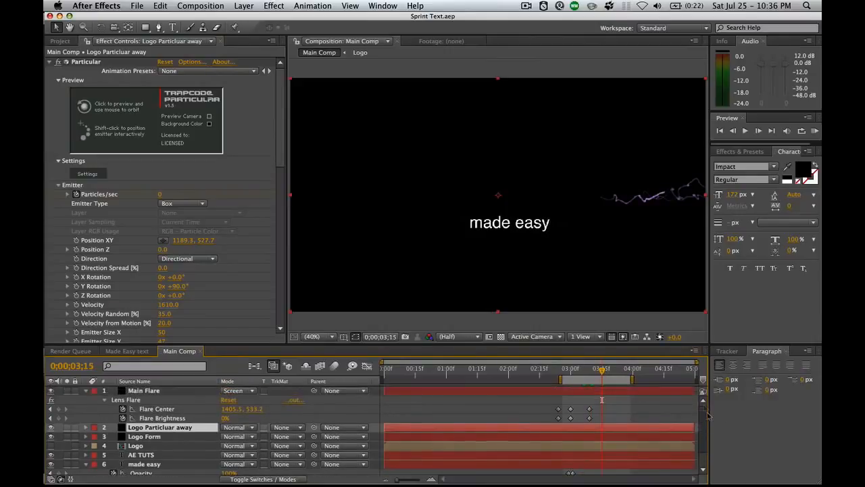
{"action": "left_click", "coordinate": [86, 390]}
{"action": "left_click", "coordinate": [86, 455]}
{"action": "left_click", "coordinate": [85, 437]}
{"action": "left_click", "coordinate": [122, 465]}
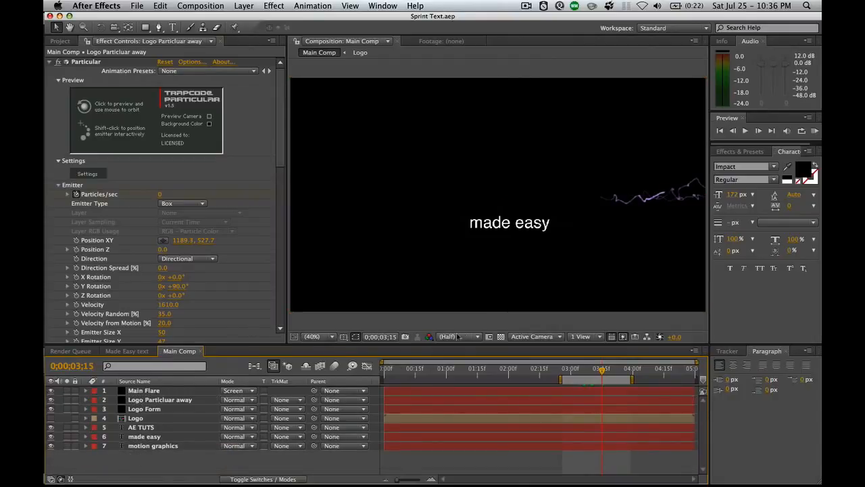
Create a 1920 × 1080 black solid named "Easy Form" and apply the Trapcode Form effect to it
{"action": "key", "text": "super"}
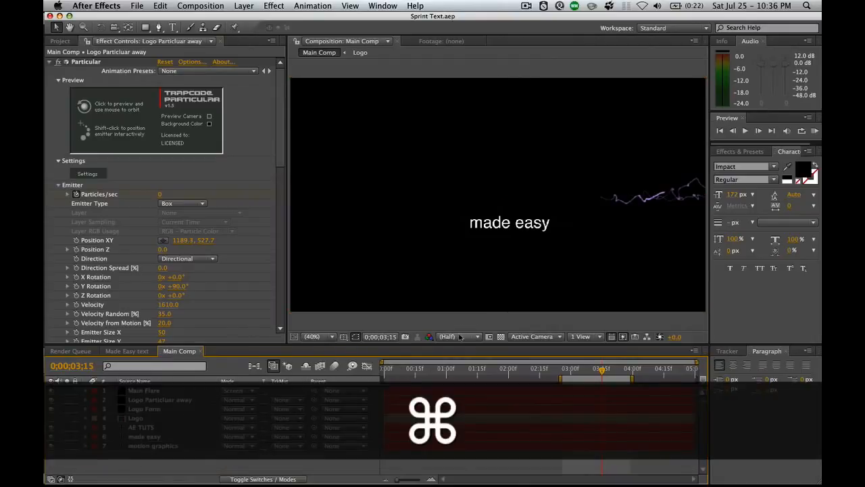
{"action": "key", "text": "super+y"}
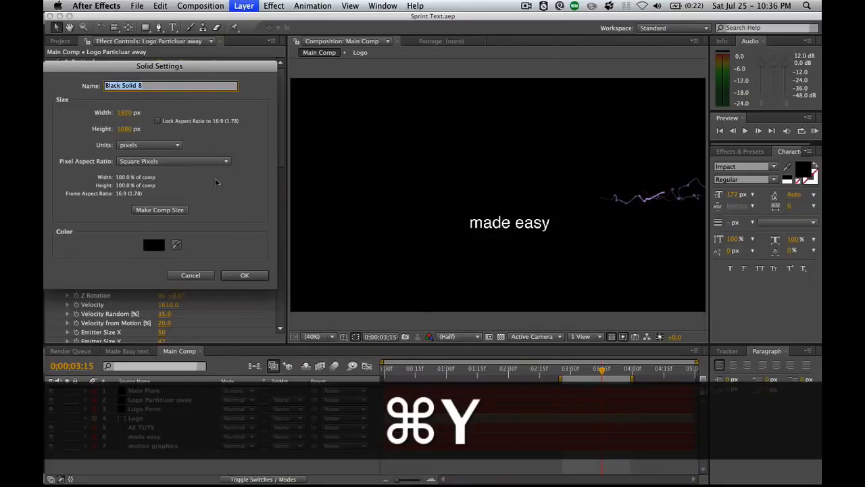
{"action": "type", "text": "Easy Form"}
{"action": "key", "text": "Return"}
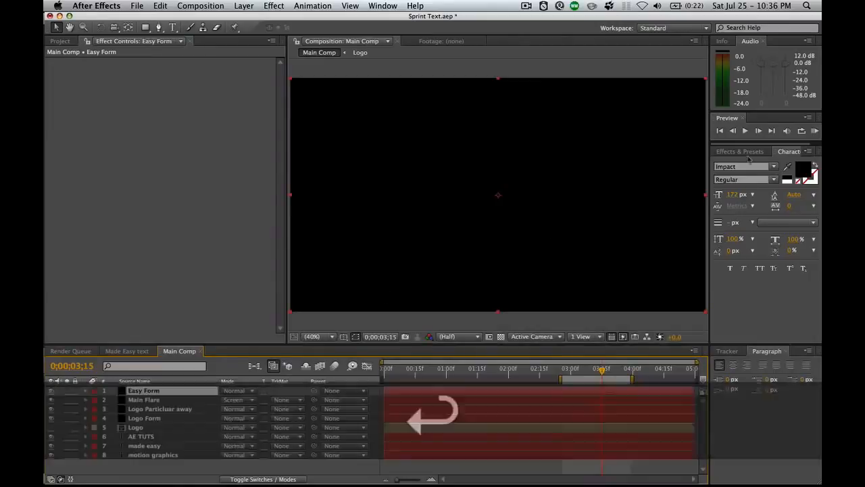
{"action": "left_click", "coordinate": [743, 153]}
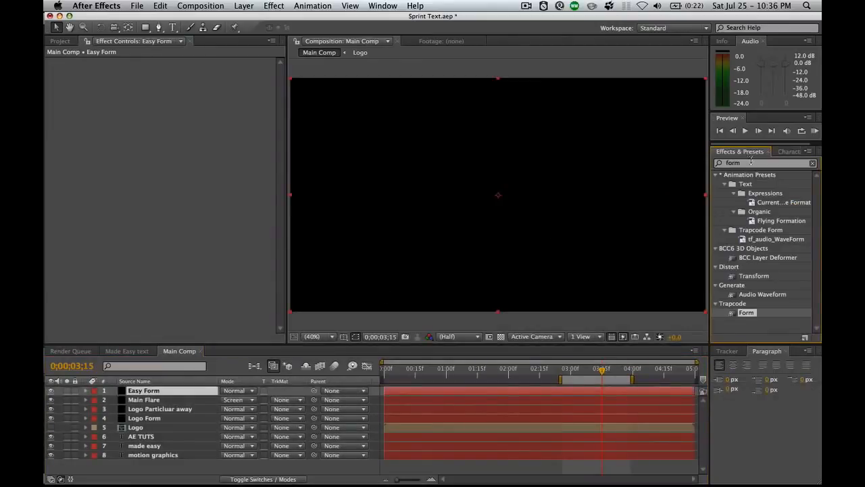
{"action": "double_click", "coordinate": [732, 314]}
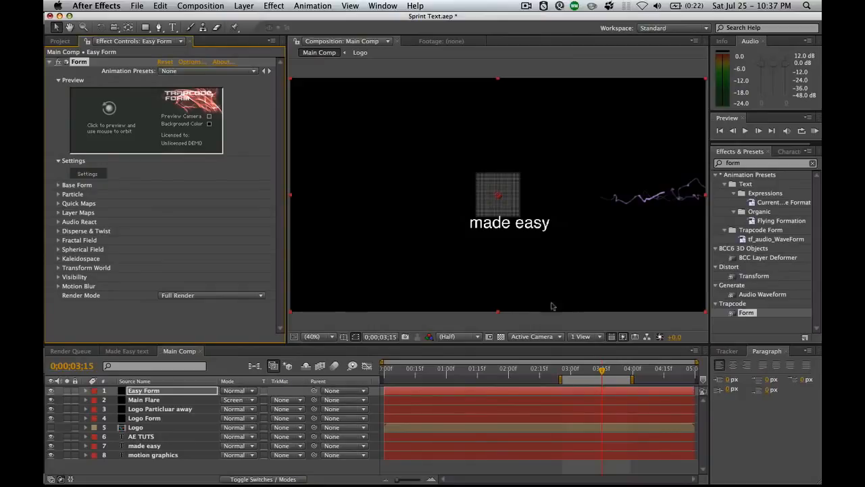
Center the particle grid over the made easy text at 1020, 665 and size it 480 in X, 130 in Y and 0 in Z
{"action": "left_click", "coordinate": [58, 185]}
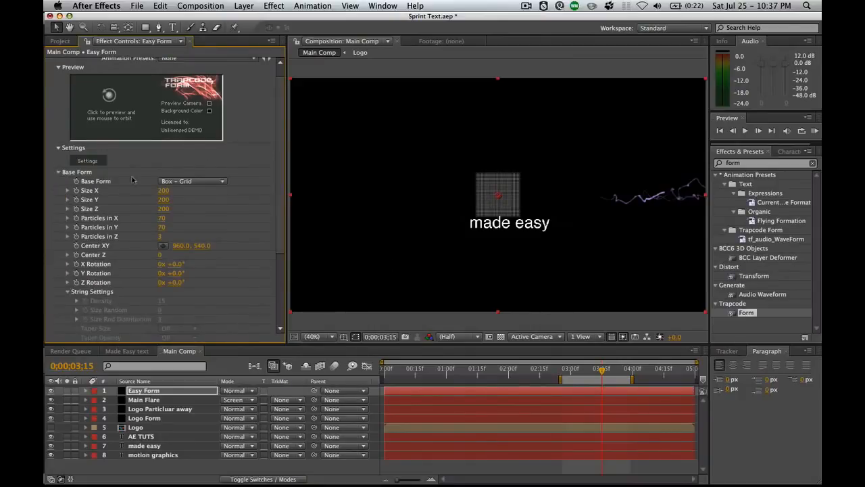
{"action": "left_click_drag", "start_coordinate": [172, 194], "coordinate": [182, 193]}
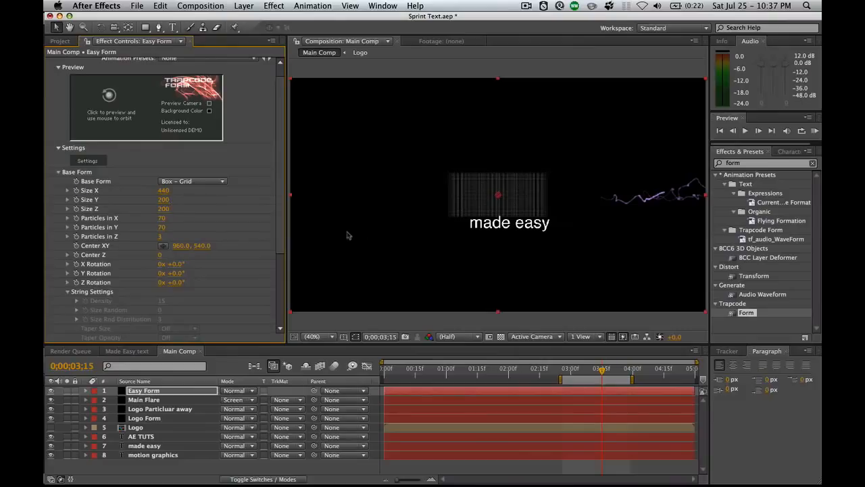
{"action": "left_click_drag", "start_coordinate": [503, 200], "coordinate": [513, 236]}
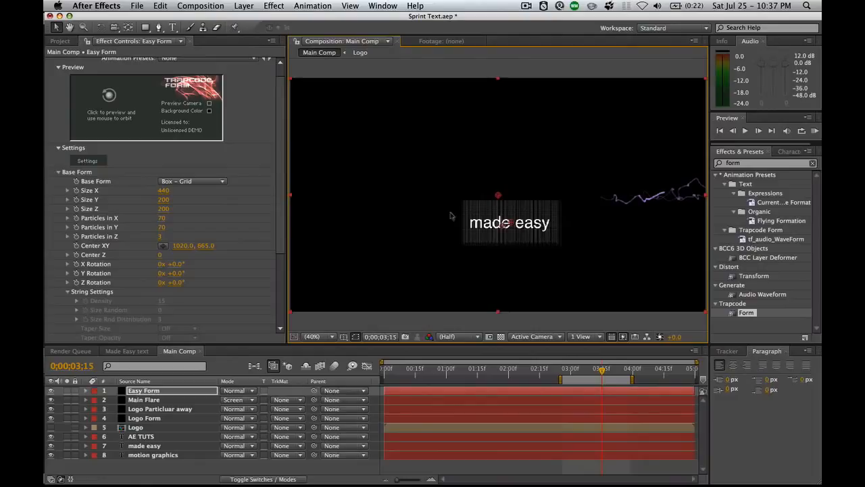
{"action": "left_click_drag", "start_coordinate": [163, 191], "coordinate": [103, 218]}
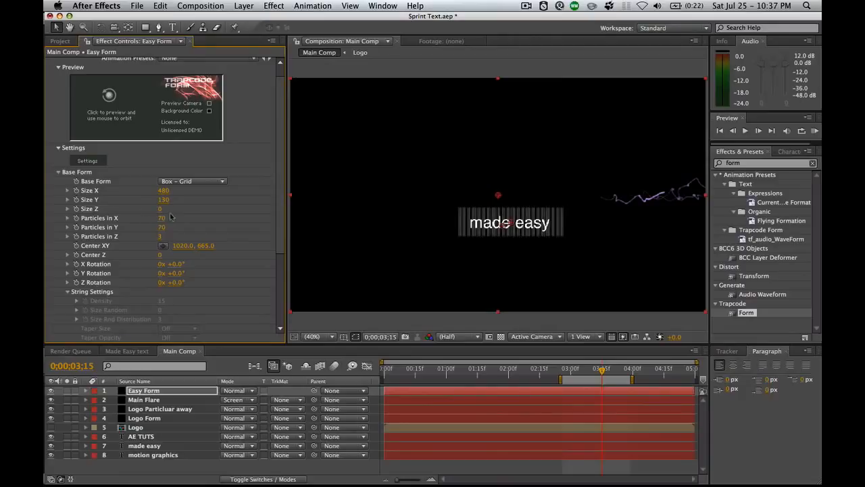
Reduce the Form particles to 6 in Y and 1 in Z, and change the Base Form to Box - Strings
{"action": "mouse_move", "coordinate": [162, 236]}
{"action": "left_mouse_down"}
{"action": "mouse_move", "coordinate": [138, 236]}
{"action": "mouse_move", "coordinate": [169, 227]}
{"action": "left_mouse_up"}
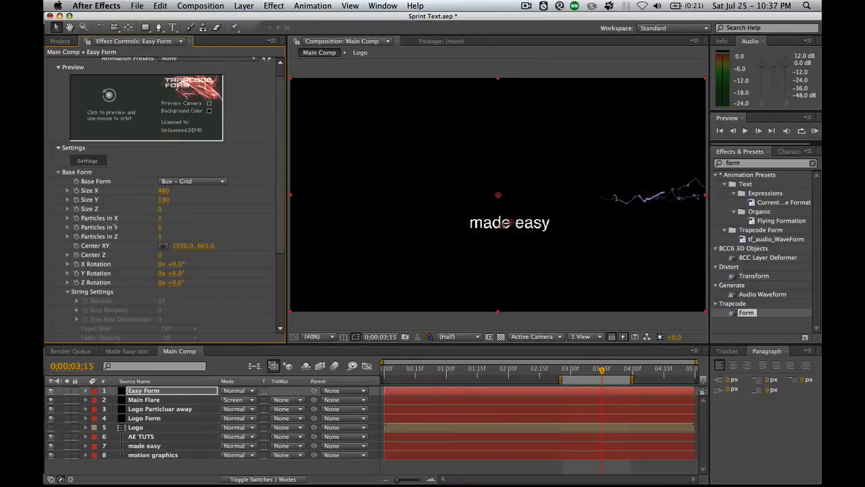
{"action": "left_click", "coordinate": [192, 181]}
{"action": "left_click", "coordinate": [208, 191]}
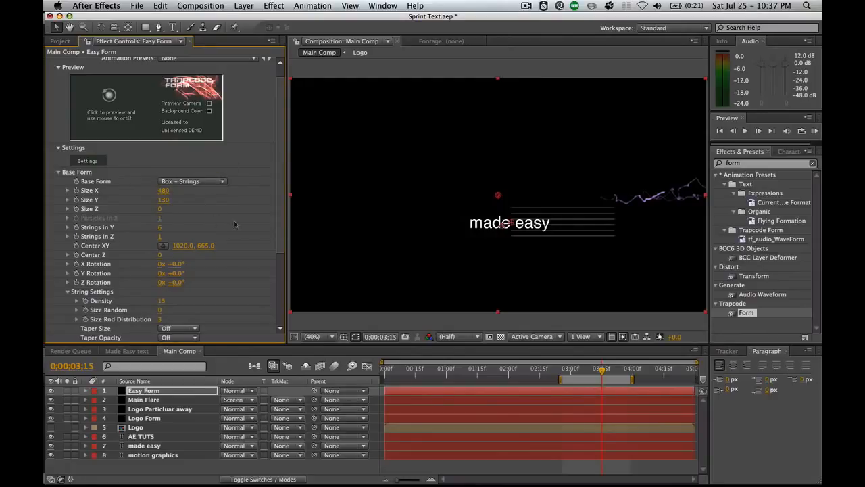
Recenter the strings on the made easy text at 760, 665 and set Strings in Y to 3
{"action": "left_click_drag", "start_coordinate": [517, 224], "coordinate": [457, 224]}
{"action": "left_click", "coordinate": [160, 227]}
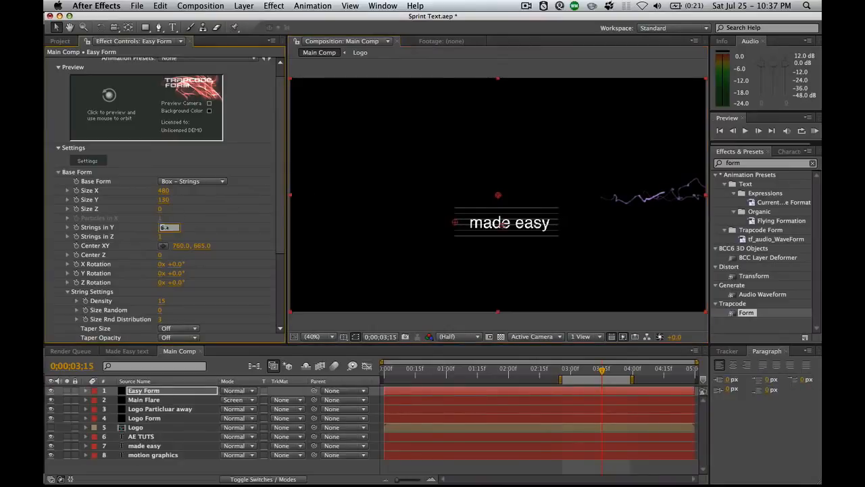
{"action": "type", "text": "3"}
{"action": "key", "text": "Return"}
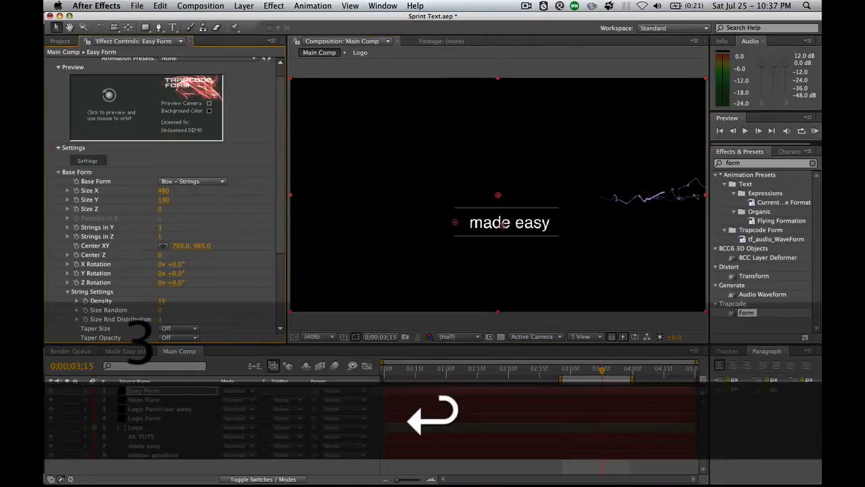
{"action": "scroll", "coordinate": [142, 219], "scroll_direction": "down", "scroll_amount": 5}
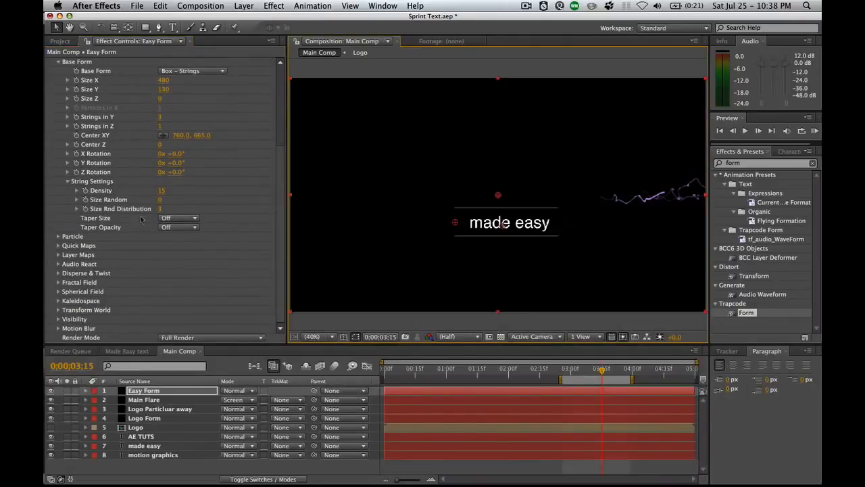
Distort the Easy Form strings with the Fractal Field: Displace 139, Flow X 66 and Flow Evolution 92
{"action": "left_click", "coordinate": [58, 283]}
{"action": "scroll", "coordinate": [108, 254], "scroll_direction": "down", "scroll_amount": 5}
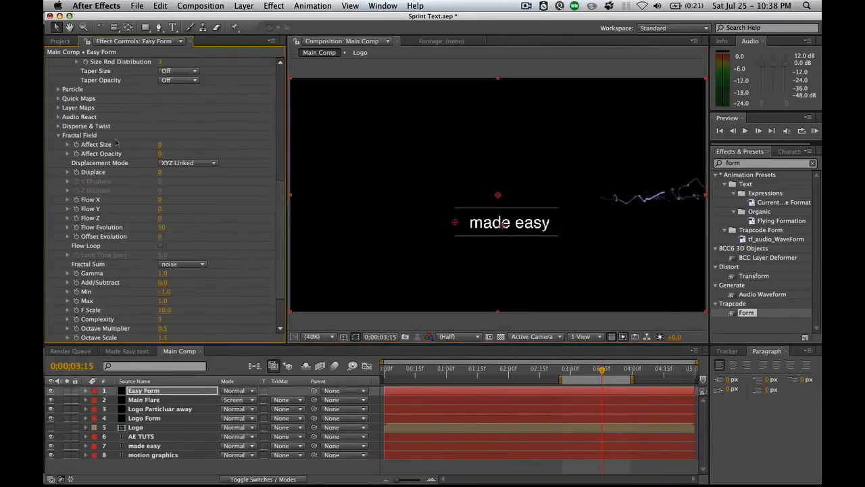
{"action": "left_click_drag", "start_coordinate": [160, 172], "coordinate": [201, 172]}
{"action": "left_click_drag", "start_coordinate": [162, 200], "coordinate": [195, 201]}
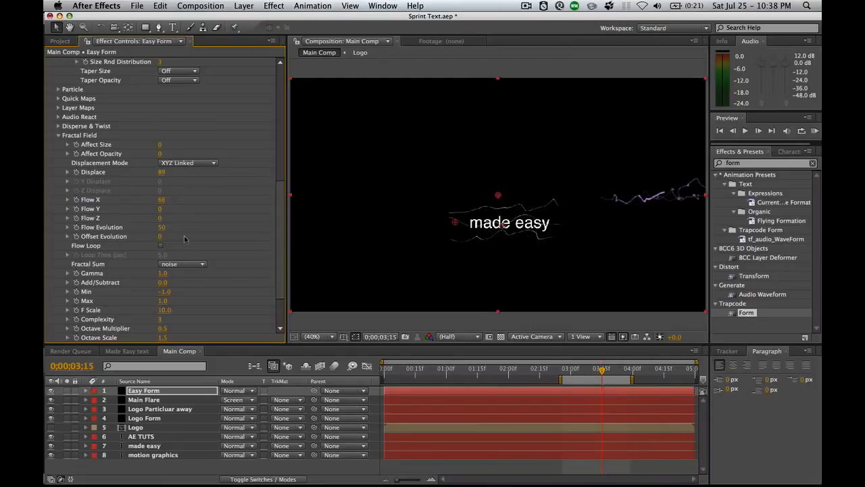
{"action": "left_click_drag", "start_coordinate": [162, 228], "coordinate": [181, 228]}
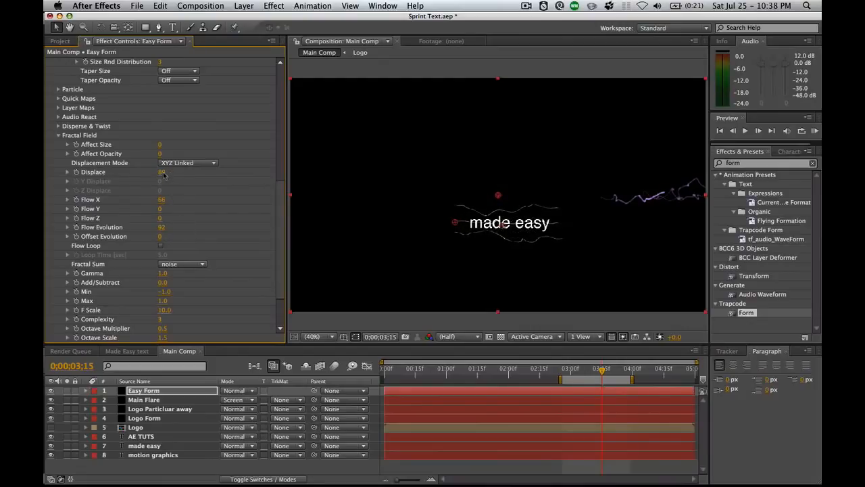
{"action": "left_click_drag", "start_coordinate": [162, 174], "coordinate": [188, 175]}
Preview the string animation with the Easy Form layer soloed
{"action": "key", "text": "KP_0"}
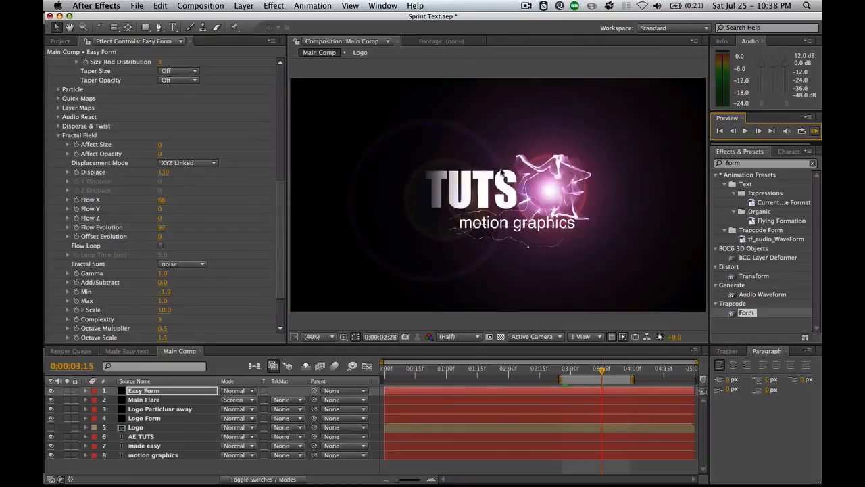
{"action": "left_click", "coordinate": [70, 392]}
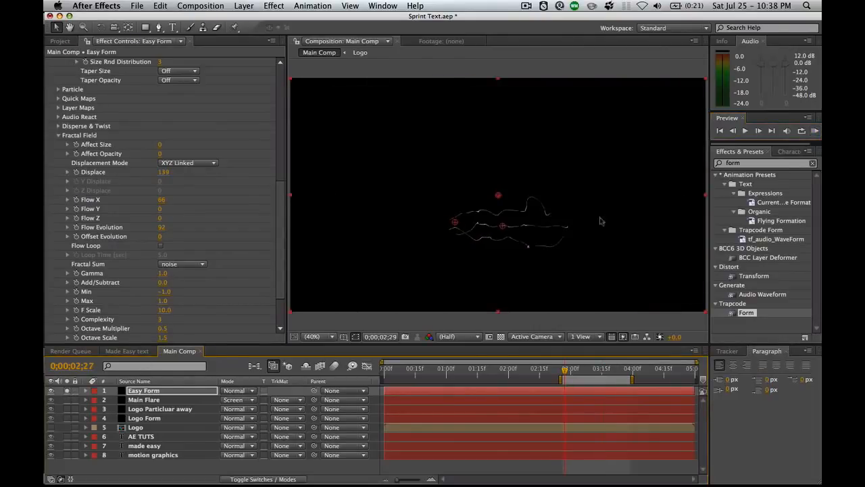
{"action": "key", "text": "KP_0"}
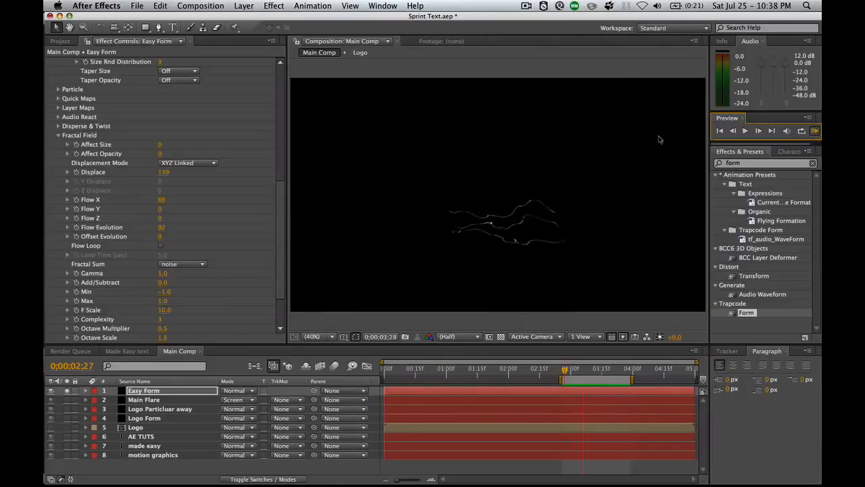
{"action": "left_click", "coordinate": [290, 181]}
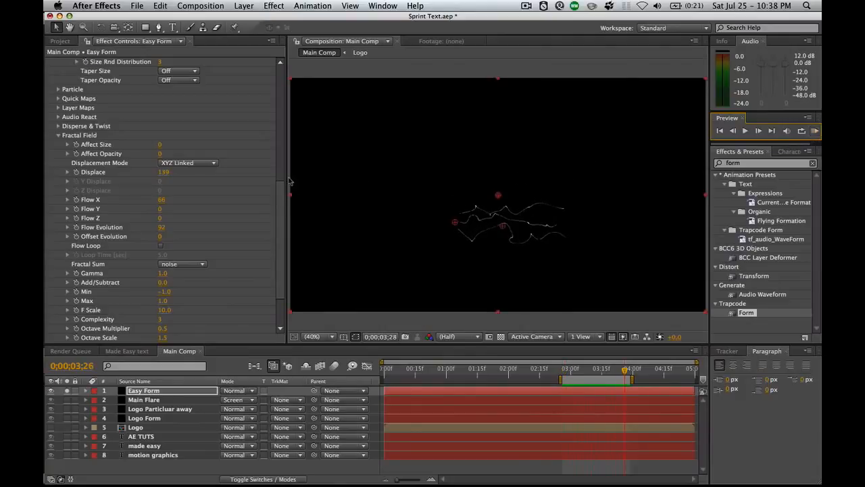
Reduce the Easy Form base form's Size Y to 70
{"action": "scroll", "coordinate": [168, 198], "scroll_direction": "up", "scroll_amount": 10}
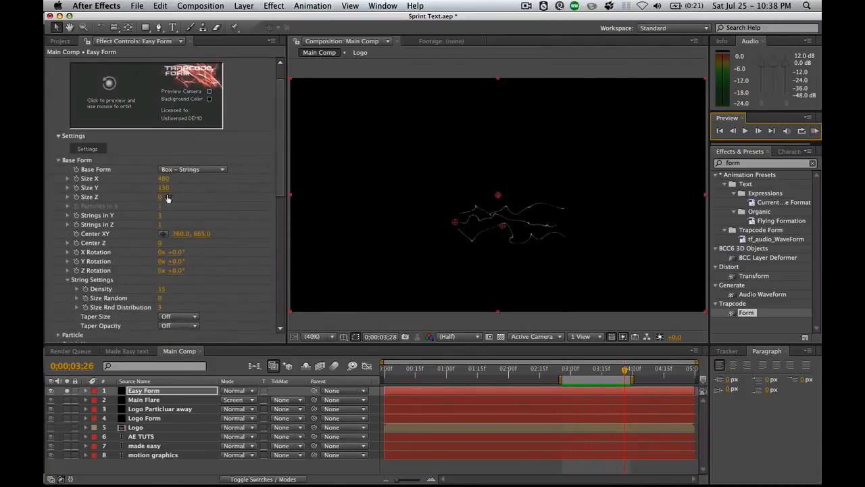
{"action": "left_click_drag", "start_coordinate": [165, 188], "coordinate": [159, 188]}
{"action": "left_click_drag", "start_coordinate": [156, 187], "coordinate": [158, 187]}
Change the Easy Form particle color from white to a light pink with a hue of 301°, keeping the Sphere particle type
{"action": "scroll", "coordinate": [273, 137], "scroll_direction": "down", "scroll_amount": 5}
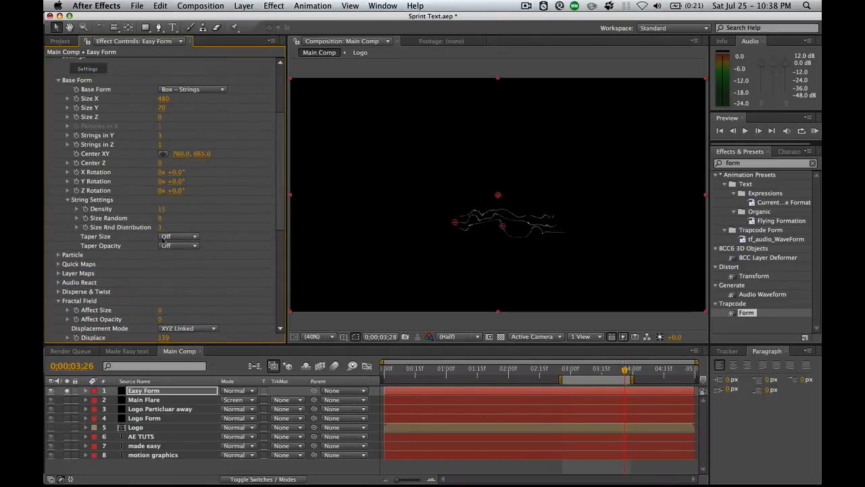
{"action": "left_click", "coordinate": [59, 255]}
{"action": "scroll", "coordinate": [68, 263], "scroll_direction": "down", "scroll_amount": 3}
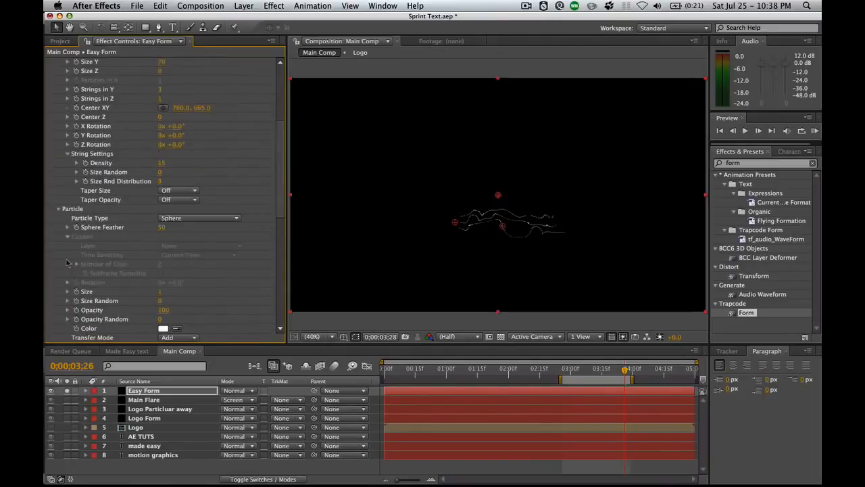
{"action": "left_click", "coordinate": [215, 220]}
{"action": "left_click", "coordinate": [206, 219]}
{"action": "scroll", "coordinate": [203, 257], "scroll_direction": "down", "scroll_amount": 4}
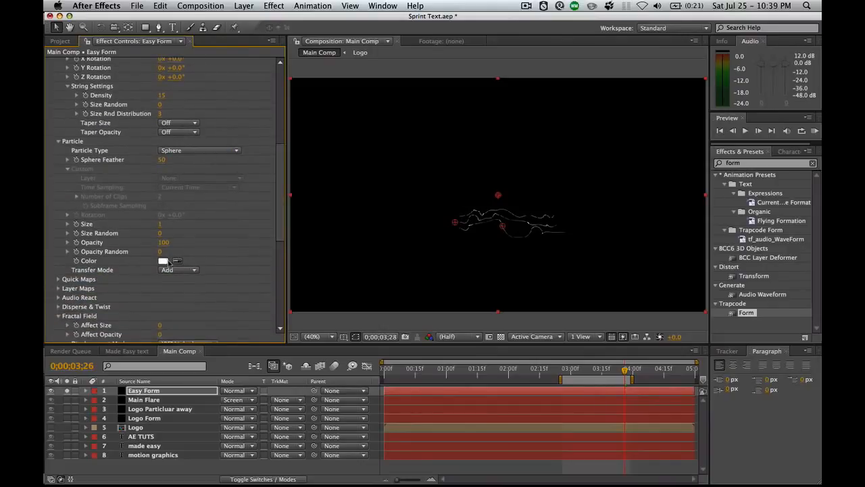
{"action": "left_click", "coordinate": [163, 261]}
{"action": "left_click", "coordinate": [203, 106]}
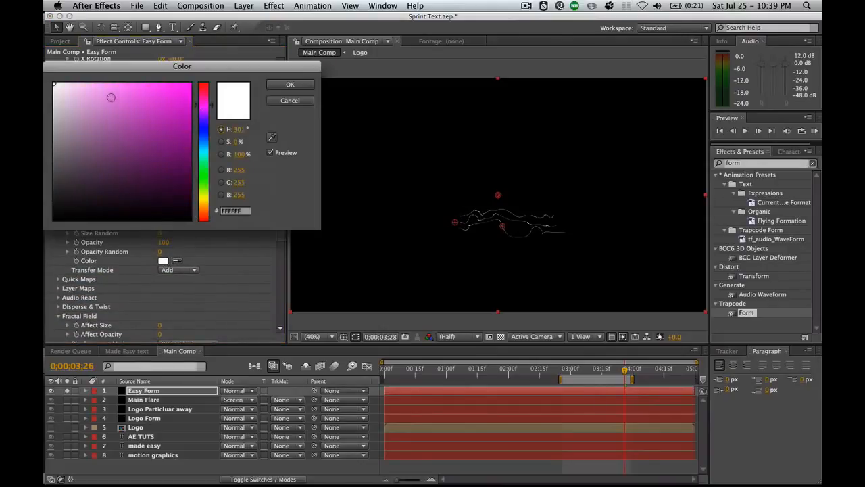
{"action": "left_click", "coordinate": [112, 94]}
{"action": "left_click", "coordinate": [290, 85]}
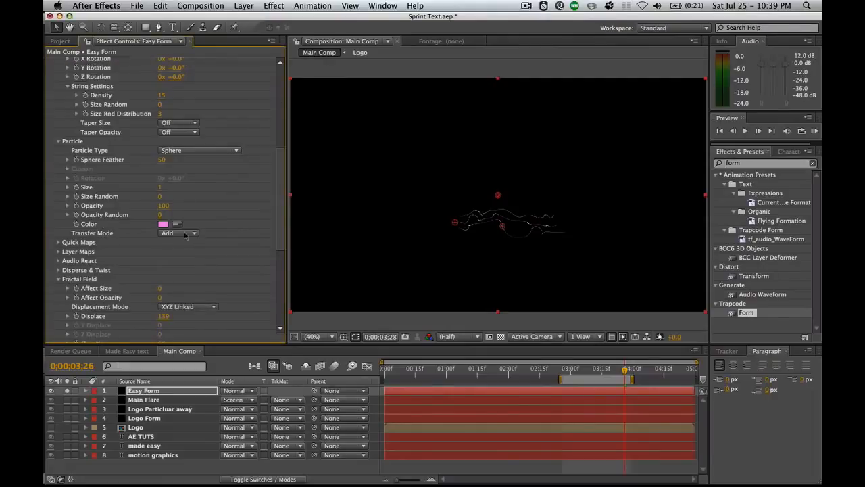
Set the strings' Disperse to 27 and Flow Evolution to 78, and save the project after previewing the motion
{"action": "left_click_drag", "start_coordinate": [282, 196], "coordinate": [284, 205]}
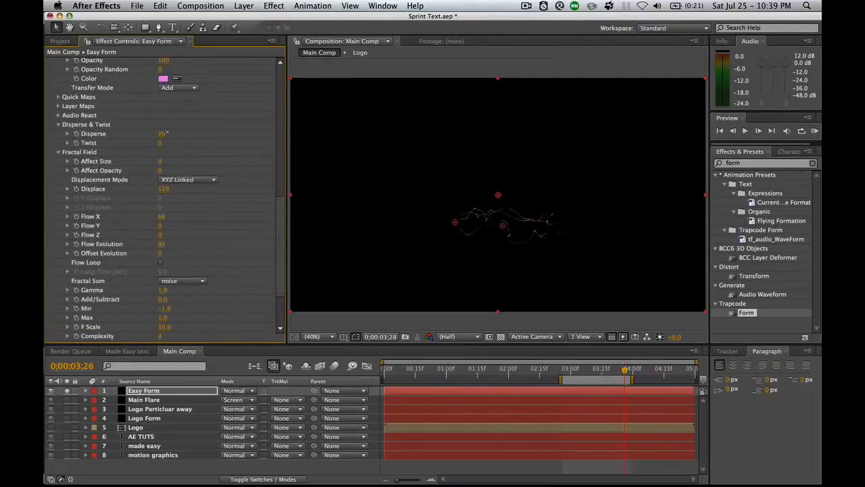
{"action": "left_click_drag", "start_coordinate": [168, 131], "coordinate": [170, 132]}
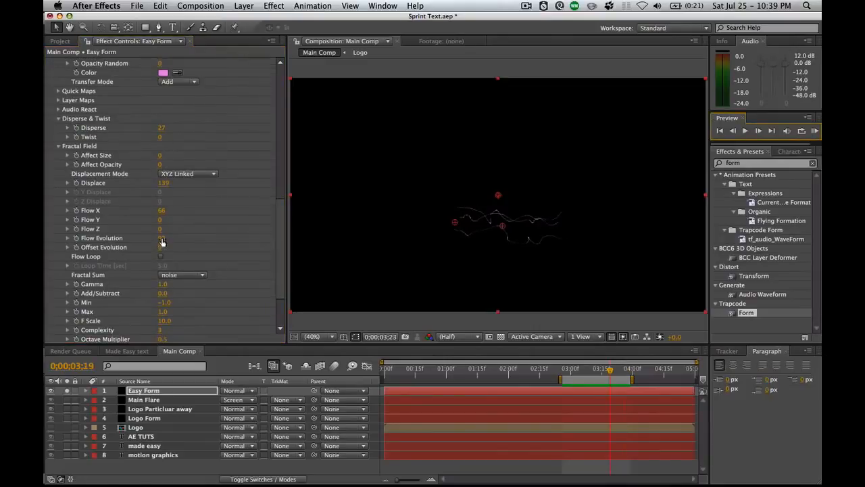
{"action": "left_click_drag", "start_coordinate": [162, 242], "coordinate": [155, 239]}
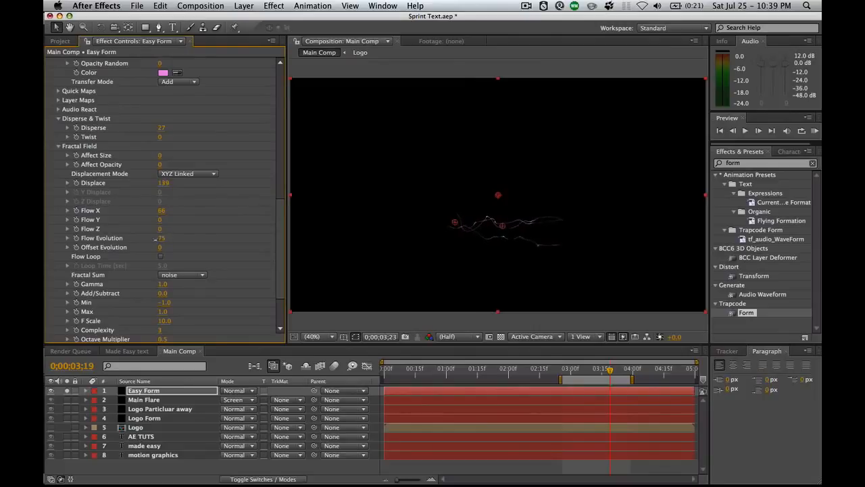
{"action": "left_click", "coordinate": [814, 132]}
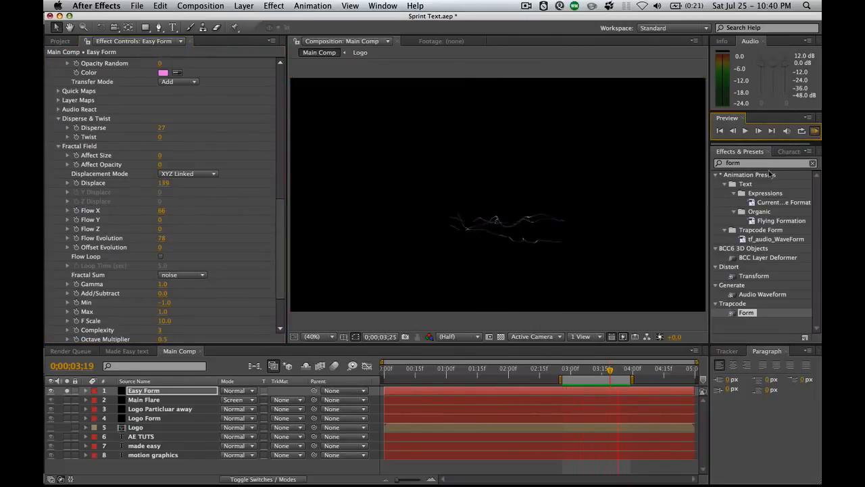
{"action": "key", "text": "space"}
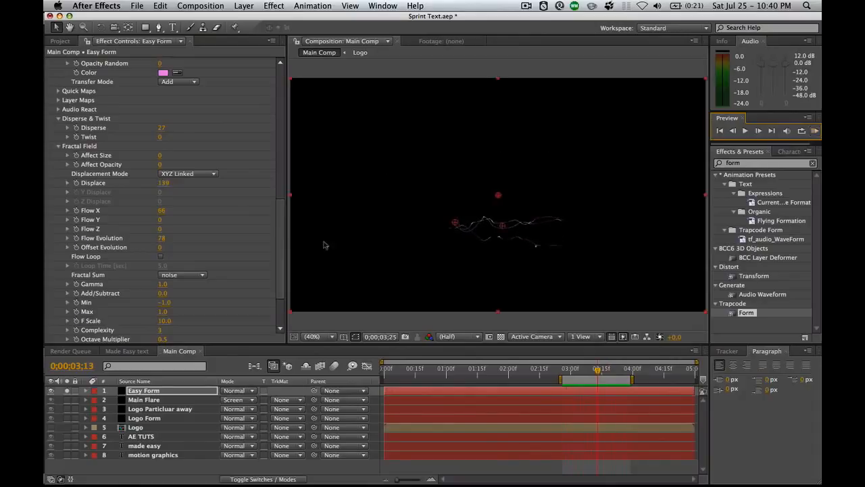
{"action": "key", "text": "super+s"}
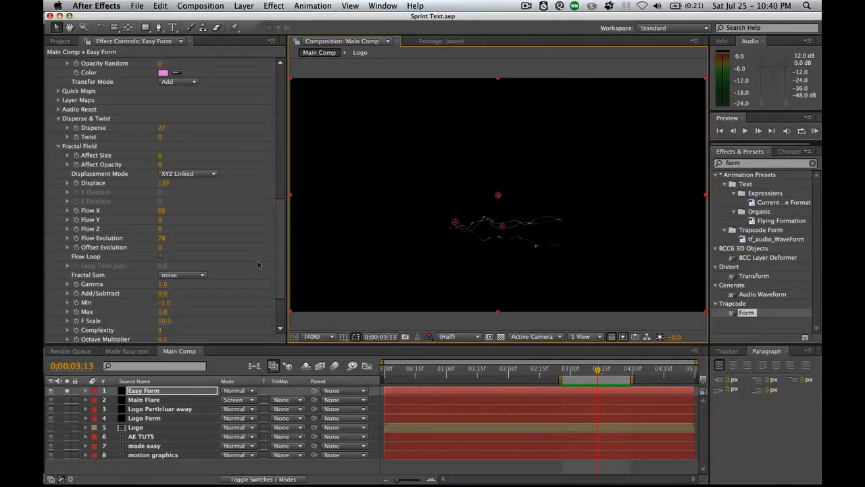
Try a particle Size of 3 on the Easy Form strings and preview the result
{"action": "left_click_drag", "start_coordinate": [281, 247], "coordinate": [243, 217]}
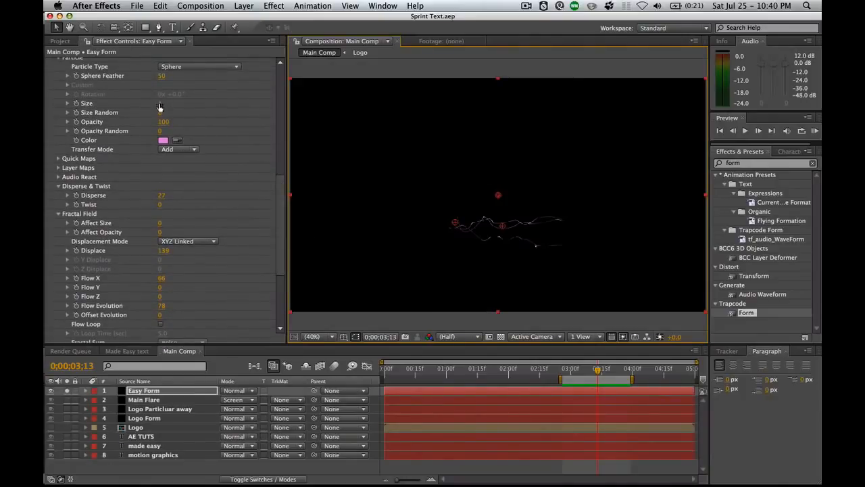
{"action": "left_click_drag", "start_coordinate": [162, 104], "coordinate": [169, 103]}
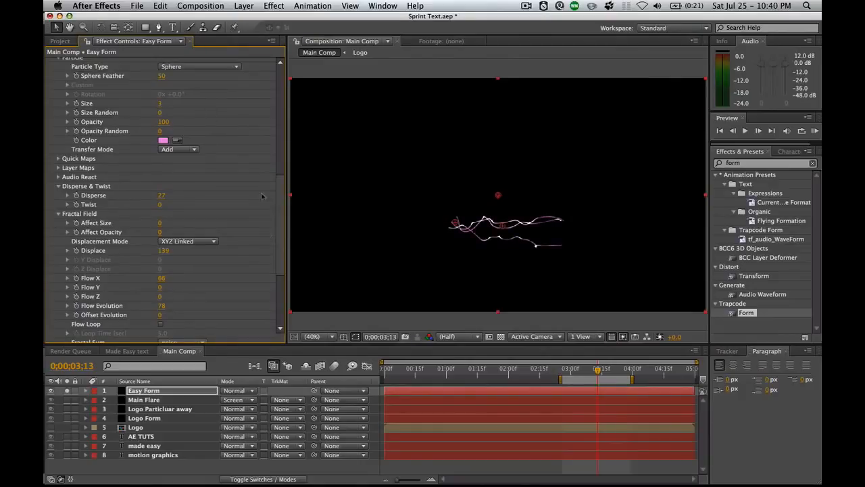
{"action": "left_click", "coordinate": [815, 130]}
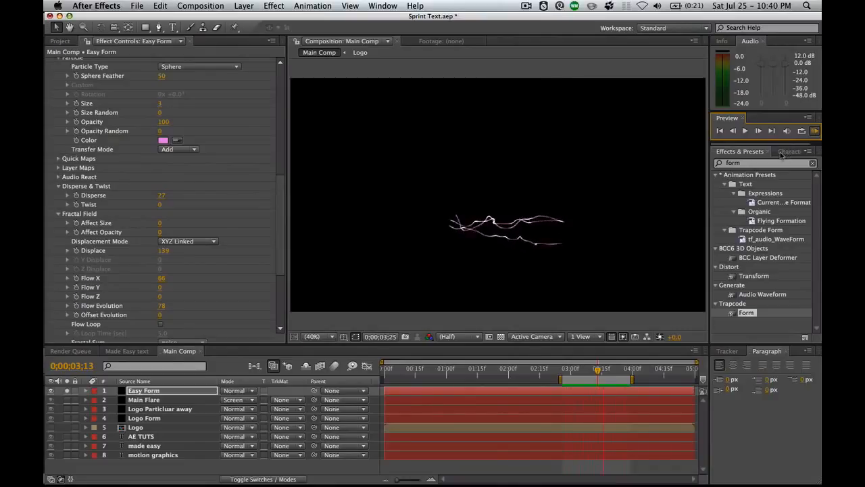
{"action": "key", "text": "space"}
{"action": "key", "text": "super+s"}
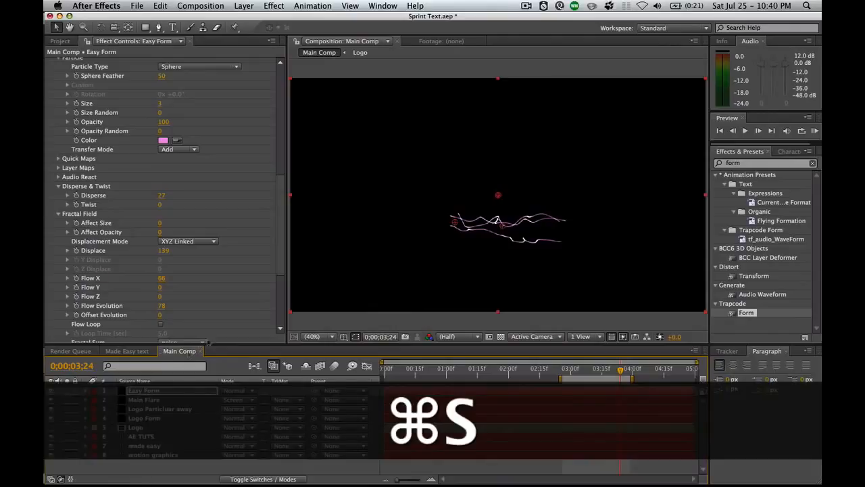
Unsolo the Easy Form layer, move it to the bottom of the layer stack, and set its particle Size to 2
{"action": "left_click_drag", "start_coordinate": [163, 391], "coordinate": [164, 458]}
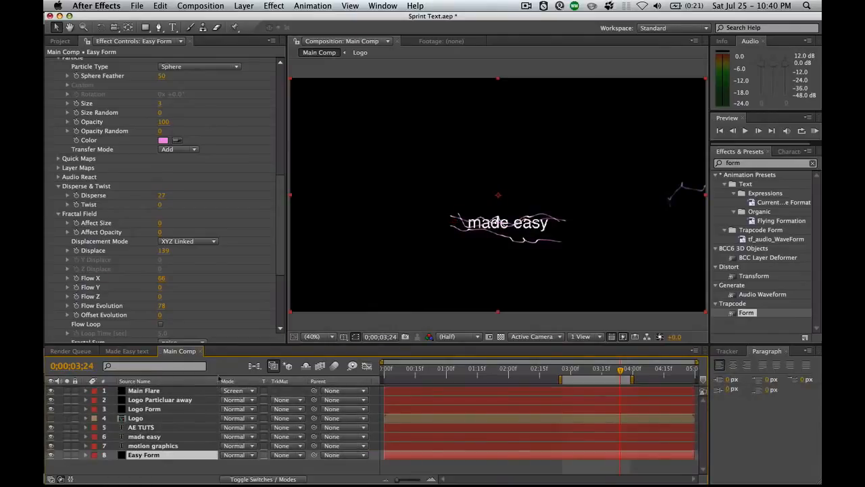
{"action": "left_click_drag", "start_coordinate": [620, 370], "coordinate": [606, 372]}
{"action": "left_click", "coordinate": [580, 371]}
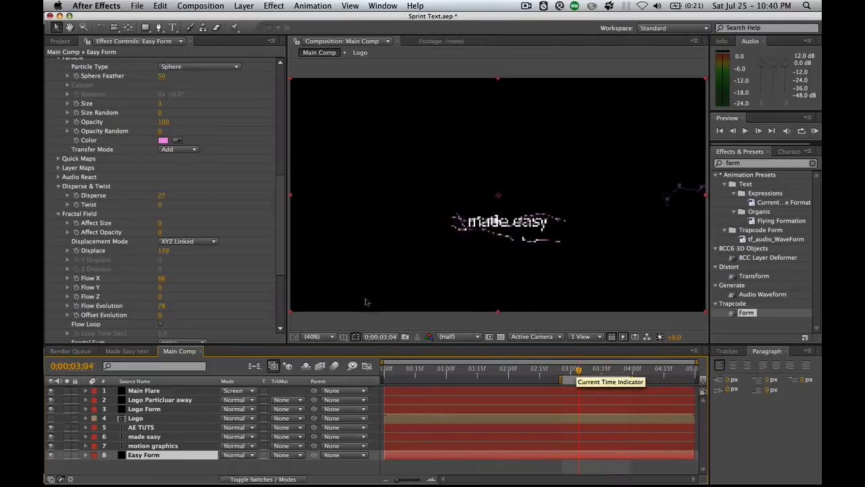
{"action": "left_click", "coordinate": [160, 104]}
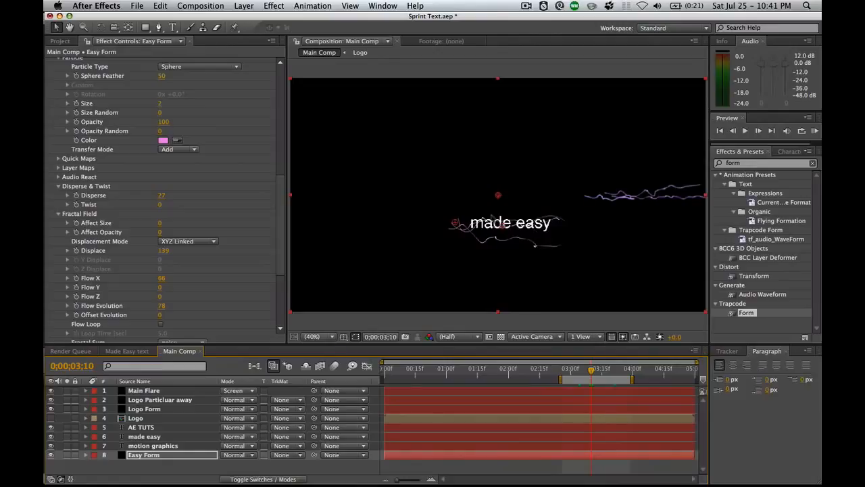
Duplicate the Main Flare layer and place the copy directly above the Easy Form layer
{"action": "left_click", "coordinate": [151, 392]}
{"action": "key", "text": "super+d"}
{"action": "left_click_drag", "start_coordinate": [152, 392], "coordinate": [160, 461]}
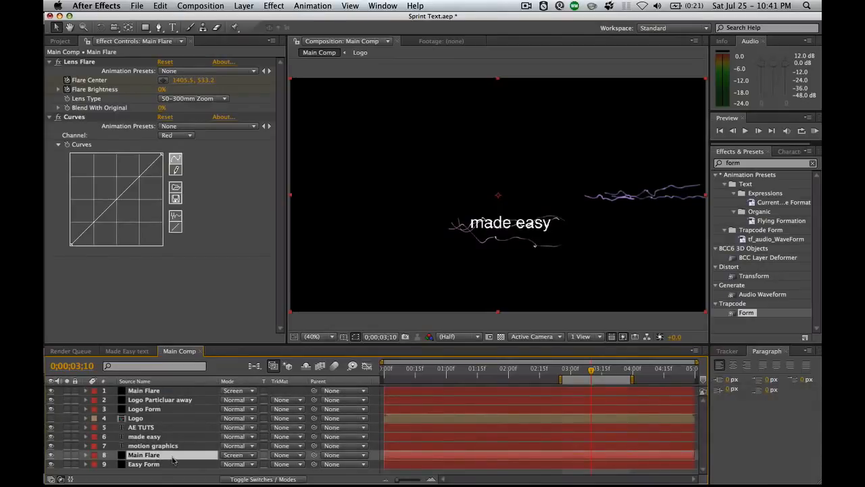
Shift the copied flare's Flare Center and Flare Brightness keyframes forward in time so the middle pair falls at 0;00;03;17
{"action": "key", "text": "u"}
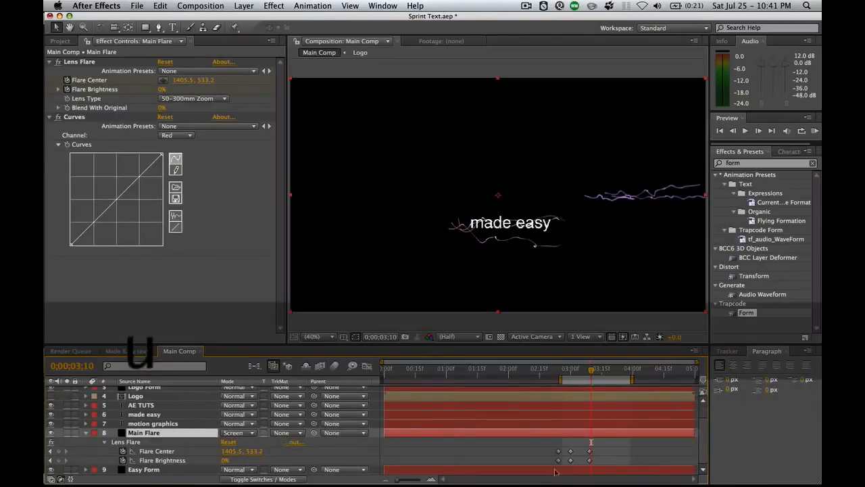
{"action": "left_click_drag", "start_coordinate": [600, 442], "coordinate": [606, 462]}
{"action": "left_click", "coordinate": [602, 443]}
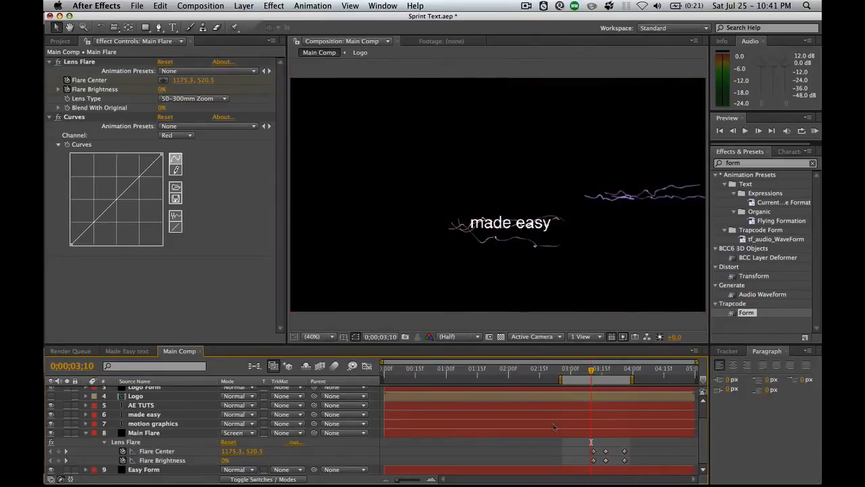
Remove the copied flare's Flare Center animation and place its center behind the word "made" at about 950, 690
{"action": "left_click", "coordinate": [122, 451]}
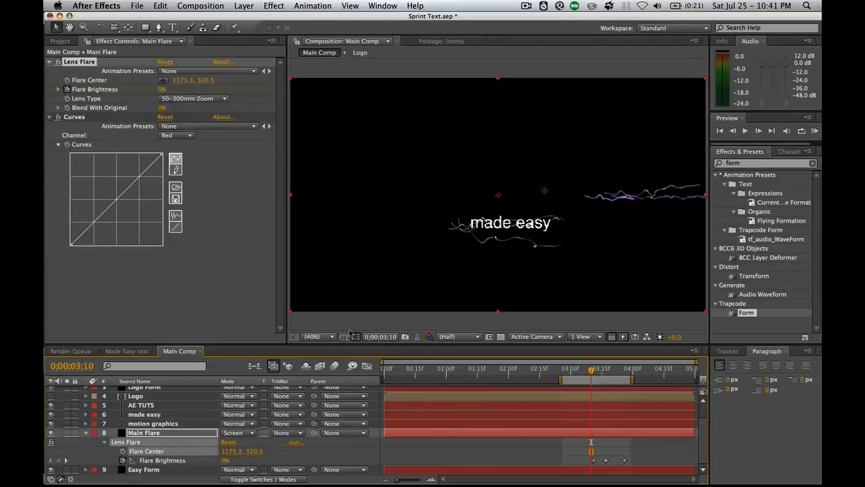
{"action": "left_click_drag", "start_coordinate": [544, 195], "coordinate": [496, 231]}
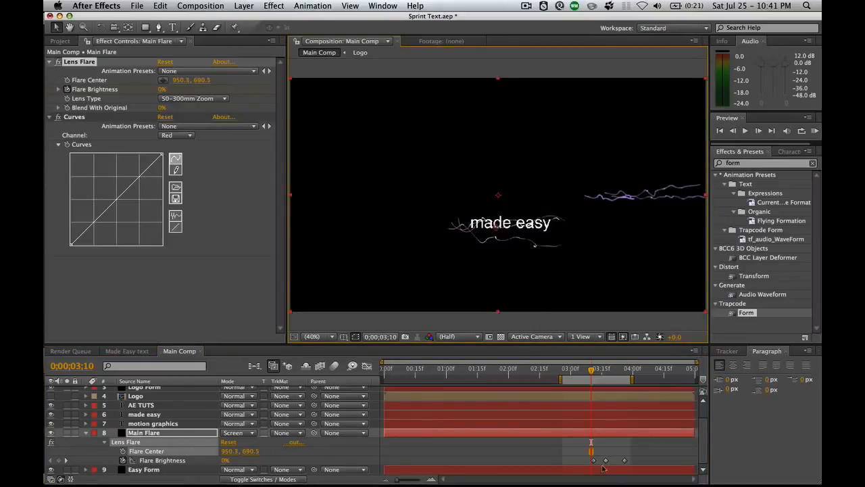
Set the copied flare's brightness peak to 17% and tighten the outer brightness keyframes to 0;00;03;13 and 0;00;03;23
{"action": "key", "text": "k"}
{"action": "key", "text": "k"}
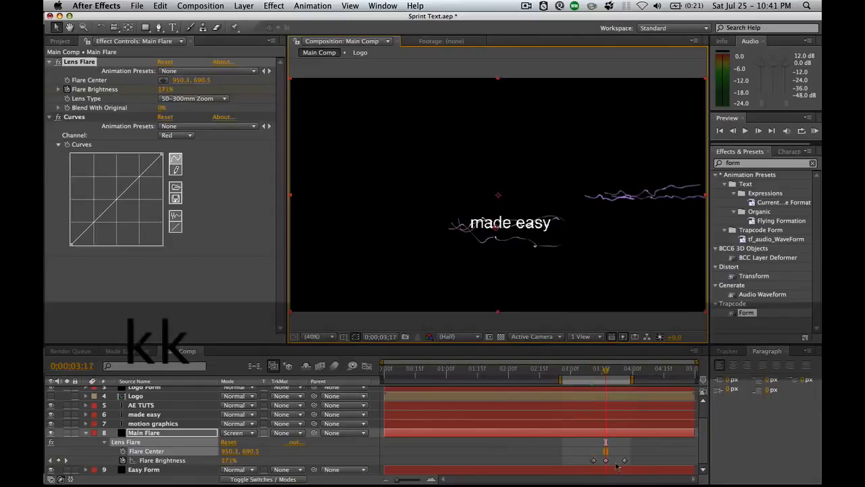
{"action": "left_click_drag", "start_coordinate": [227, 461], "coordinate": [138, 460]}
{"action": "left_click", "coordinate": [230, 461]}
{"action": "left_click_drag", "start_coordinate": [626, 462], "coordinate": [597, 462]}
{"action": "left_click", "coordinate": [617, 462]}
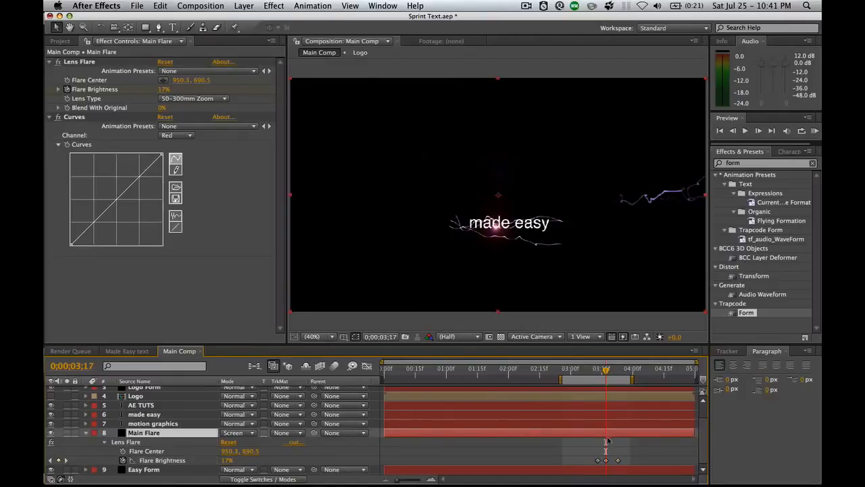
Trim the copied Main Flare layer to its brightness keyframes, from 0;00;03;13 to 0;00;03;23
{"action": "key", "text": "j"}
{"action": "key", "text": "alt"}
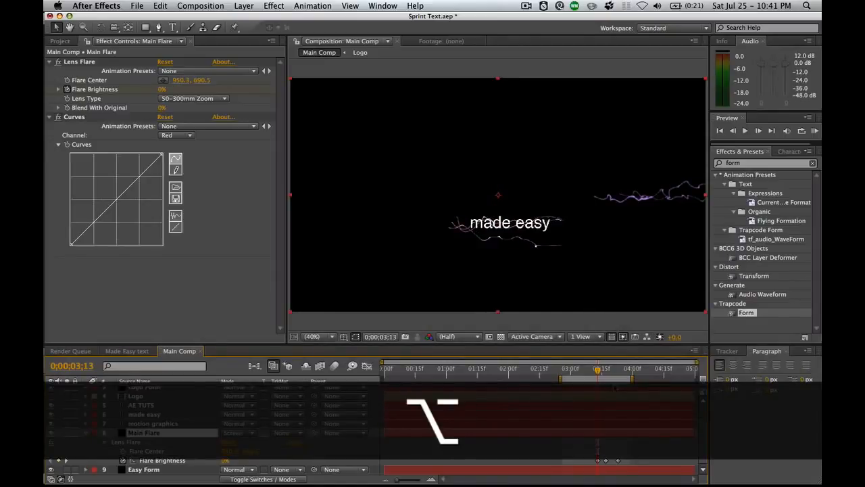
{"action": "key", "text": "k"}
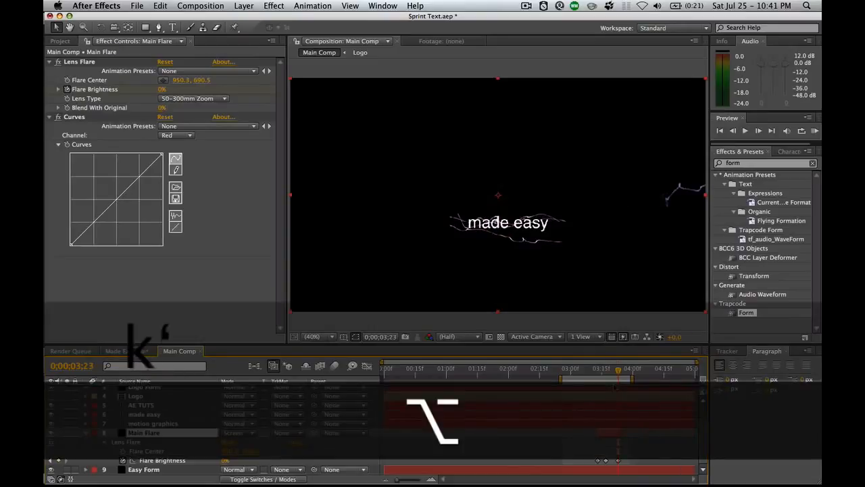
Narrow the work area to the frames around the tagline flare and RAM-preview that section
{"action": "left_click_drag", "start_coordinate": [607, 371], "coordinate": [600, 370]}
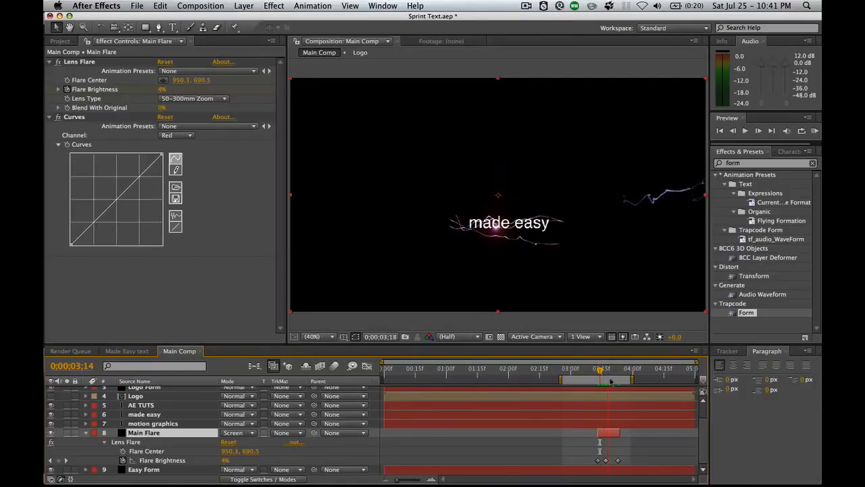
{"action": "left_click", "coordinate": [612, 372]}
{"action": "left_click", "coordinate": [814, 132]}
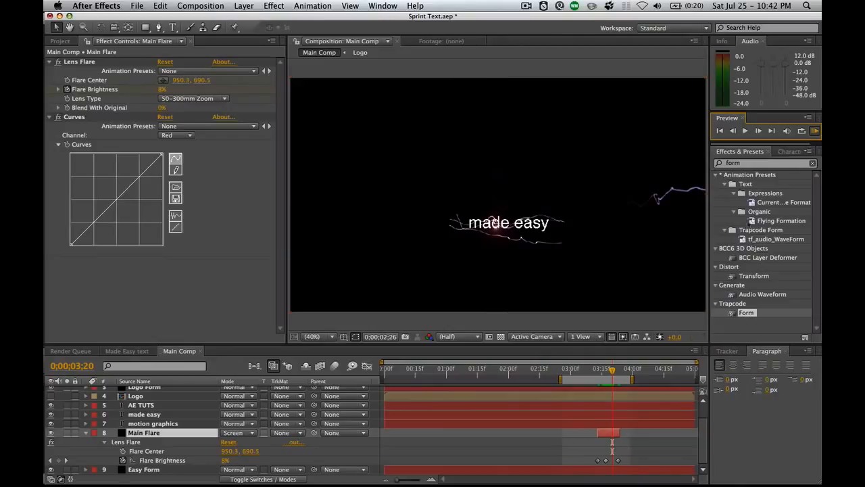
{"action": "left_click_drag", "start_coordinate": [561, 379], "coordinate": [607, 379]}
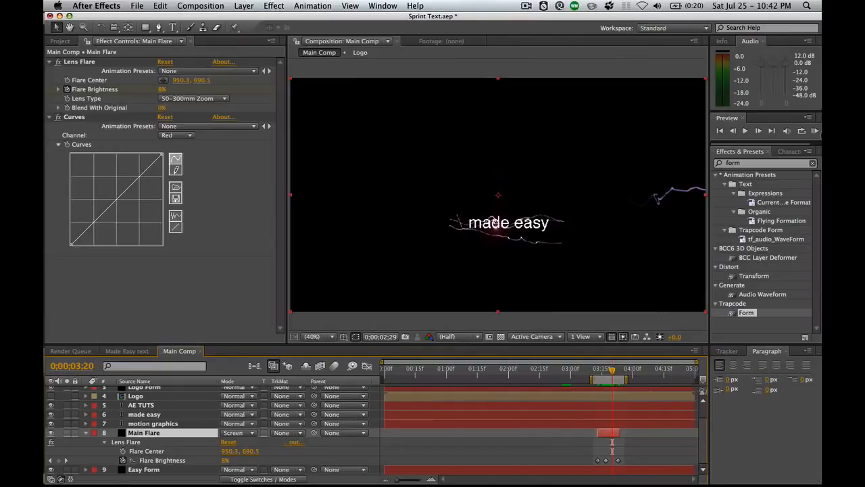
{"action": "left_click", "coordinate": [815, 132]}
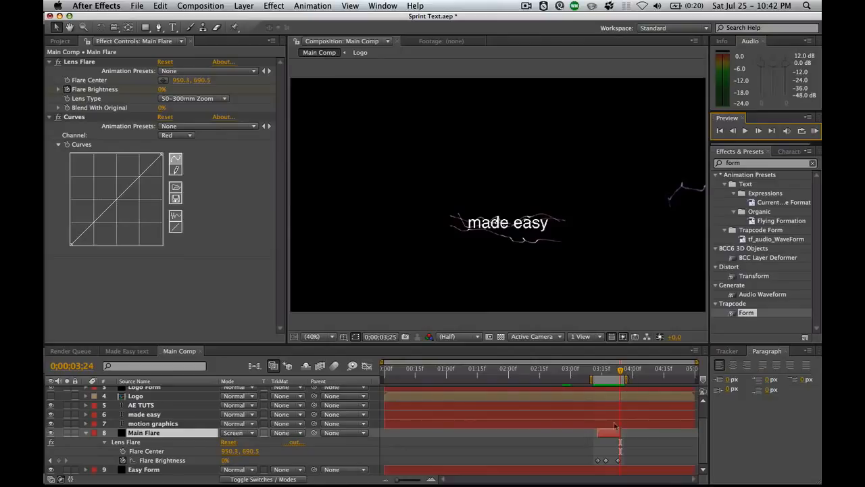
Move the flare's center to the beginning of the word "made" at about 847, 660
{"action": "left_click", "coordinate": [604, 368]}
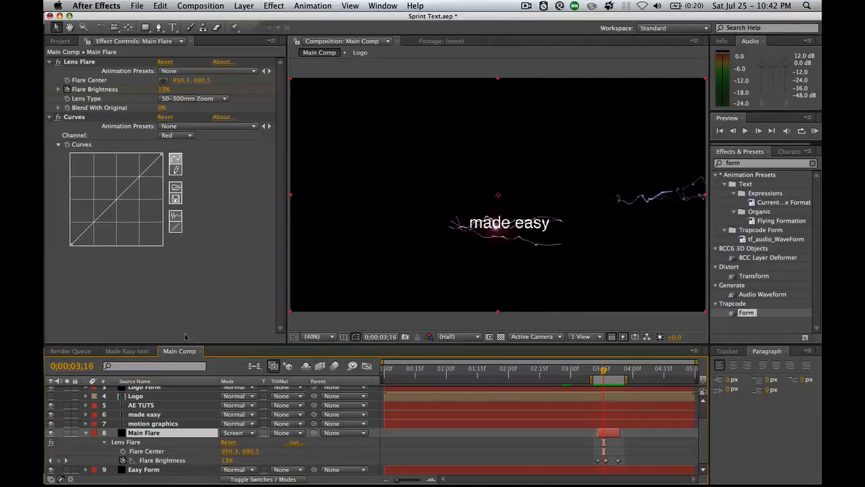
{"action": "left_click", "coordinate": [163, 79]}
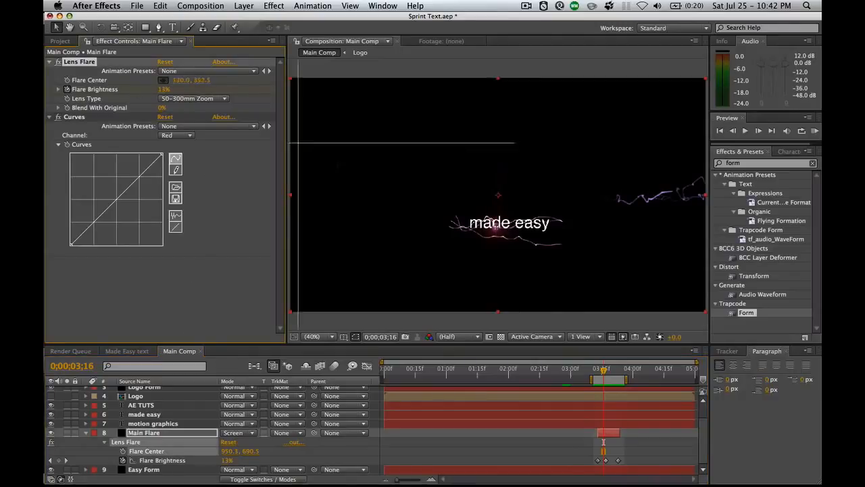
{"action": "left_click", "coordinate": [474, 221]}
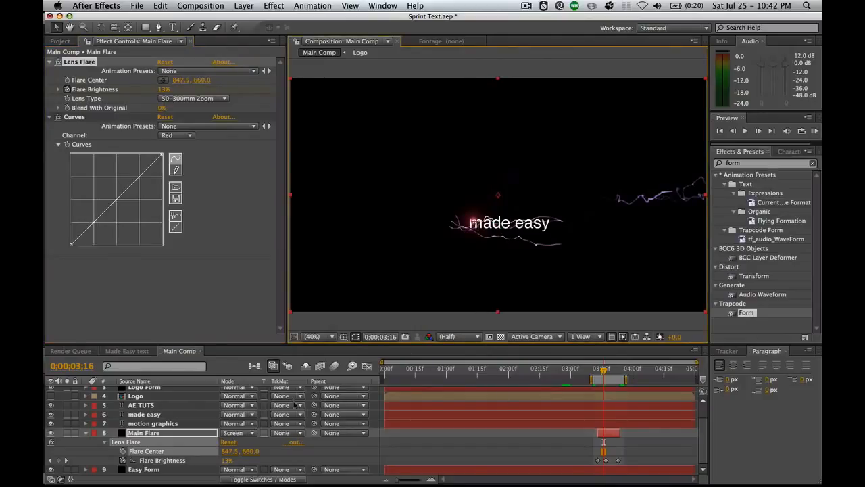
Duplicate the Main Flare layer, shift the copy to peak at 0;00;03;24, and center its flare at the end of "made", about 997, 682
{"action": "key", "text": "super+d"}
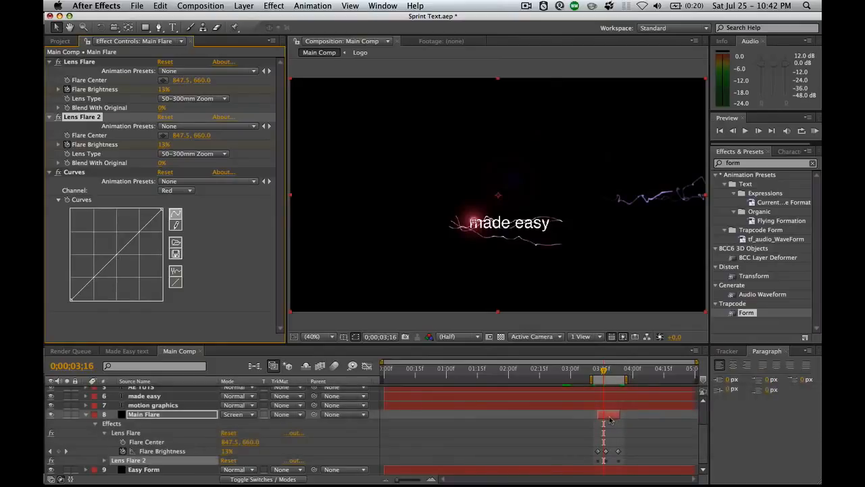
{"action": "key", "text": "super+z"}
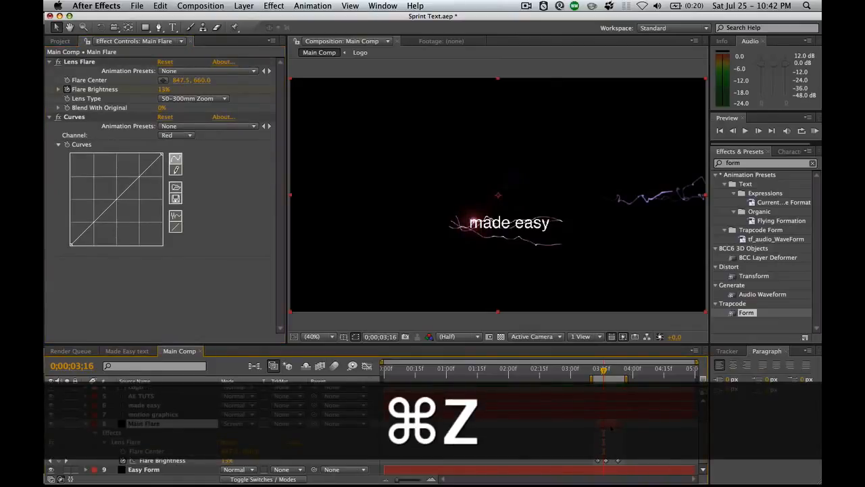
{"action": "key", "text": "super+d"}
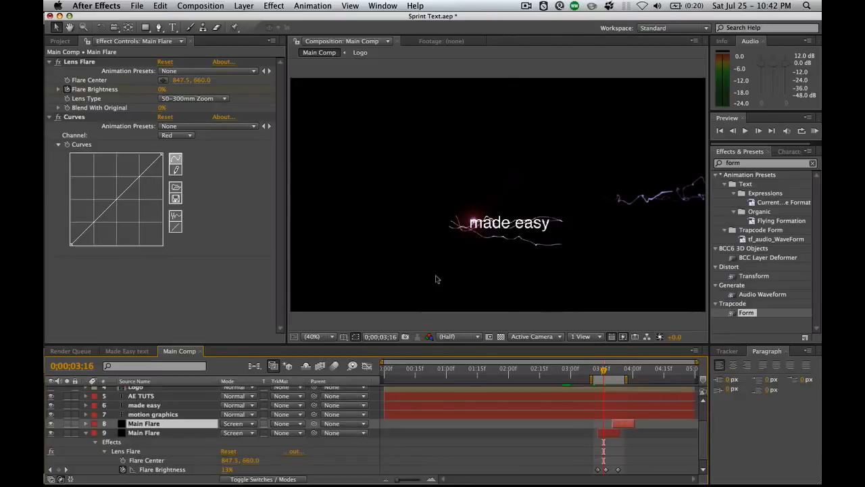
{"action": "left_click", "coordinate": [164, 80]}
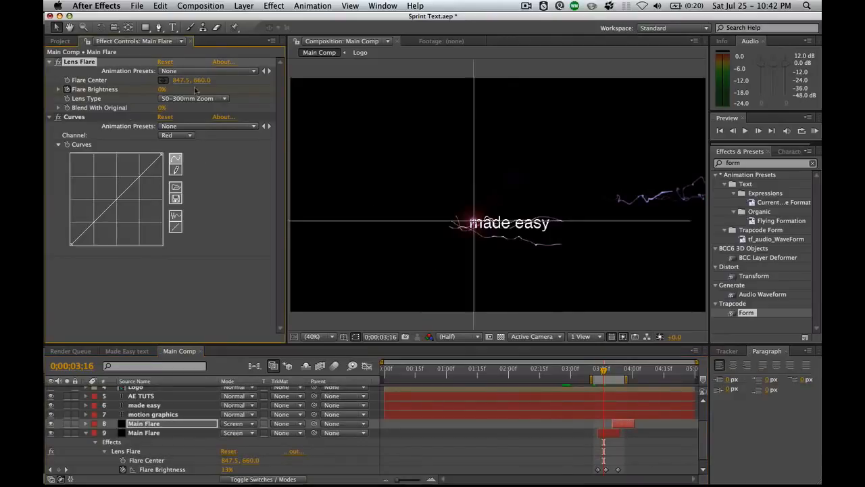
{"action": "left_click", "coordinate": [506, 225]}
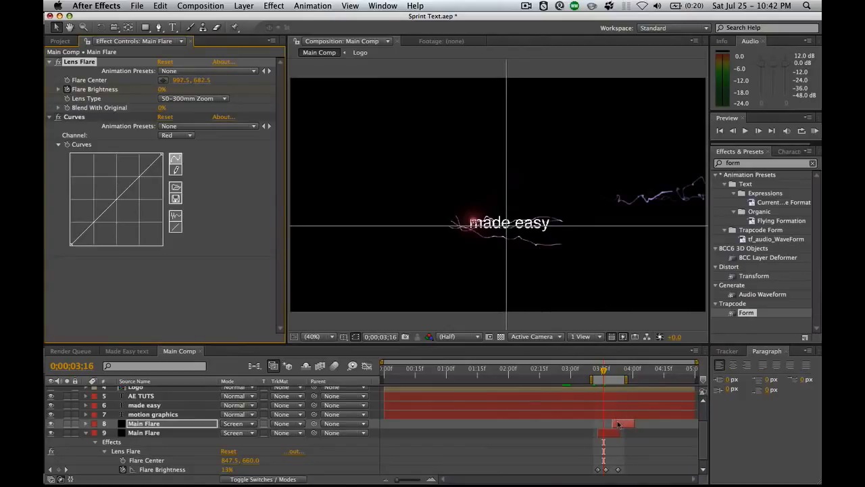
Set the copied flare's Flare Brightness keyframe at 0;00;03;24 to 13%
{"action": "left_click", "coordinate": [618, 369]}
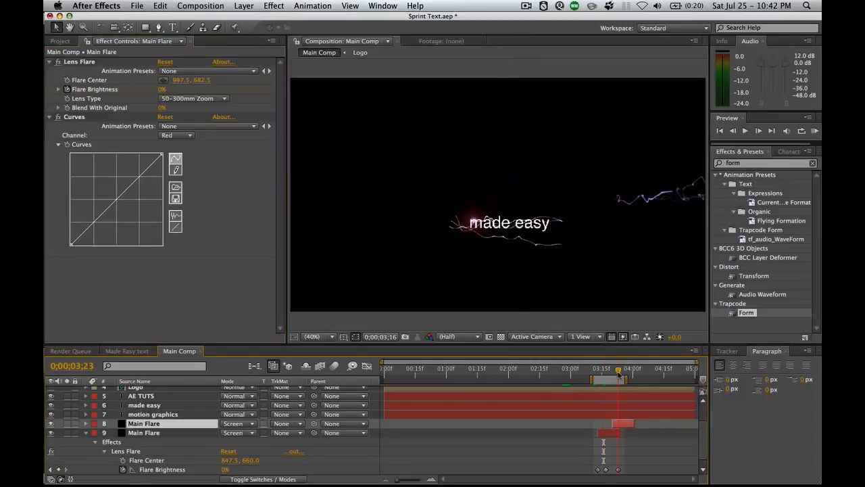
{"action": "left_click_drag", "start_coordinate": [619, 376], "coordinate": [622, 376]}
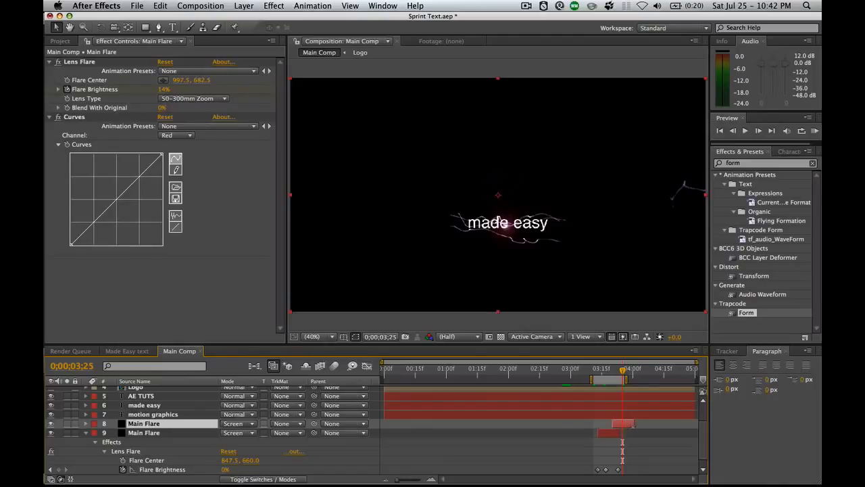
{"action": "key", "text": "u"}
{"action": "key", "text": "j"}
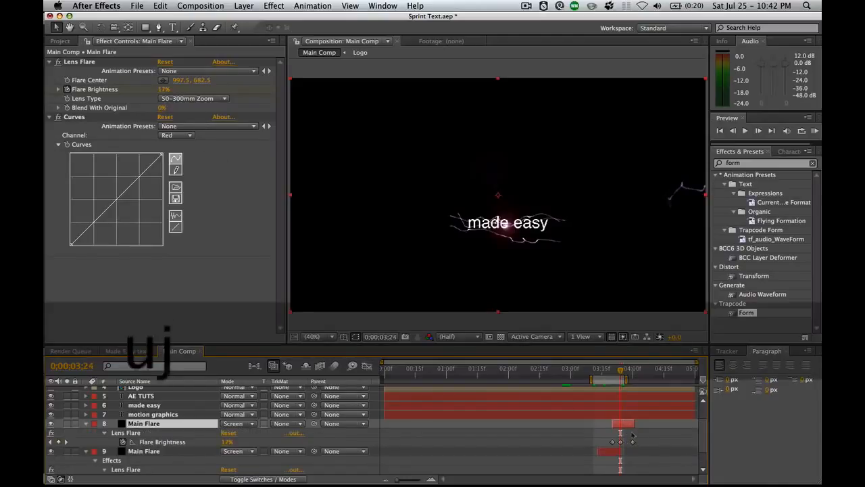
{"action": "left_click", "coordinate": [162, 89]}
{"action": "type", "text": "13"}
{"action": "key", "text": "Return"}
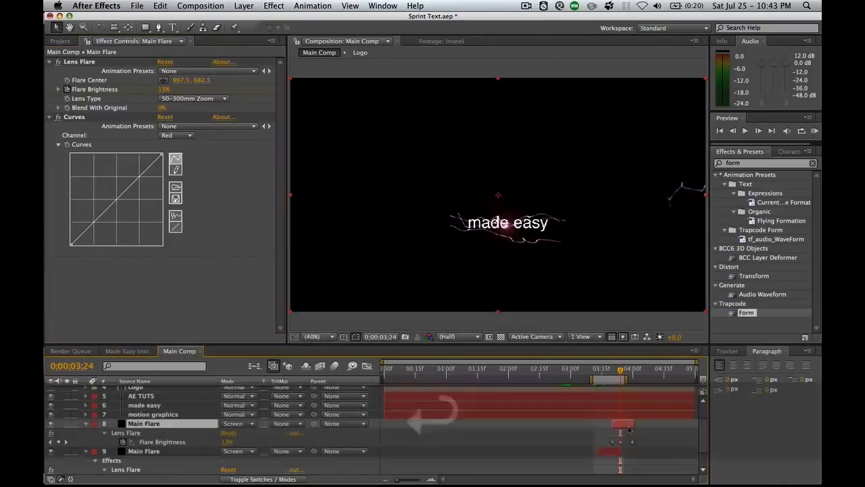
Duplicate the 13% flare layer, shift the copy two frames earlier, and center its flare on the word "easy" at about 1120, 657
{"action": "key", "text": "super+d"}
{"action": "left_click_drag", "start_coordinate": [632, 424], "coordinate": [626, 424]}
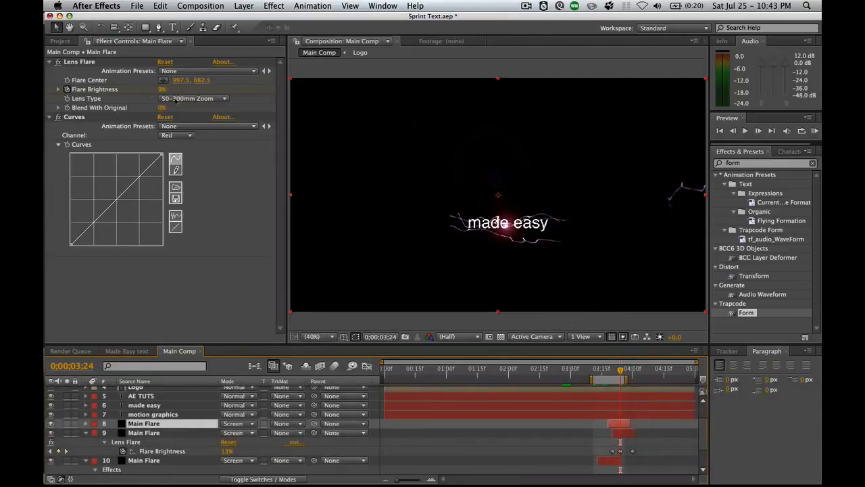
{"action": "left_click", "coordinate": [163, 80]}
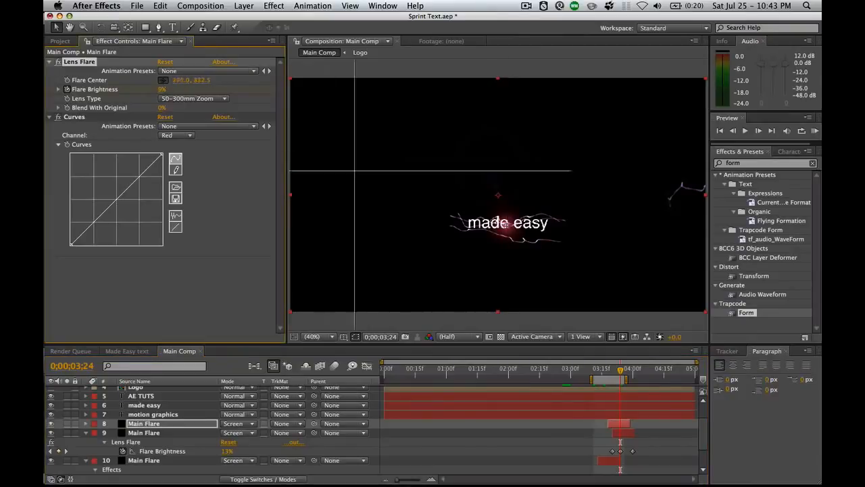
{"action": "left_click", "coordinate": [533, 219]}
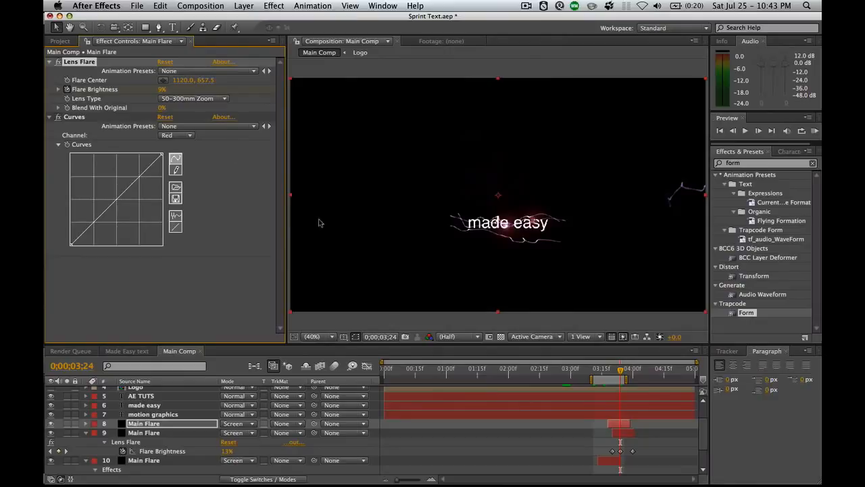
Set the "easy" flare's Flare Brightness keyframe at 0;00;03;22 to 20% and check the following frame
{"action": "key", "text": "u"}
{"action": "key", "text": "j"}
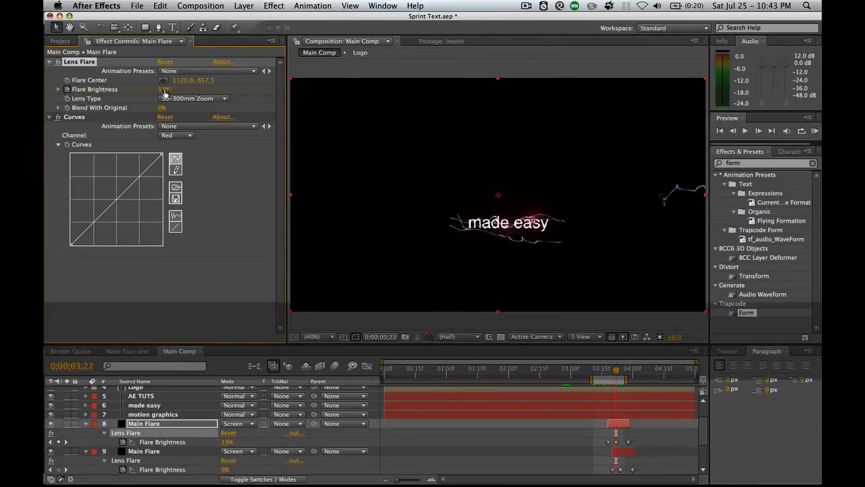
{"action": "left_click", "coordinate": [165, 90]}
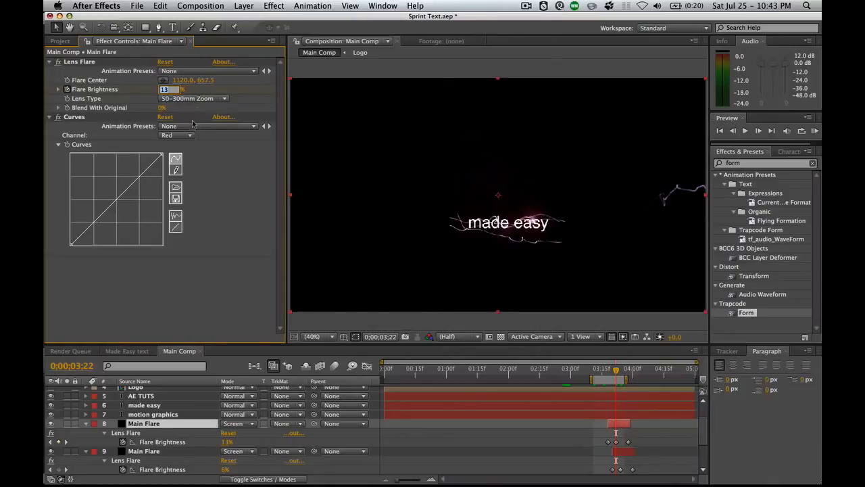
{"action": "type", "text": "20"}
{"action": "left_click", "coordinate": [256, 179]}
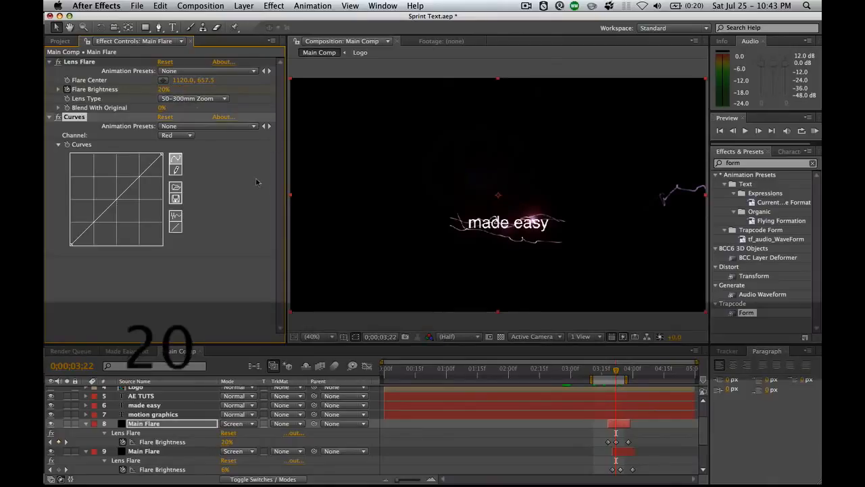
{"action": "left_click", "coordinate": [619, 370]}
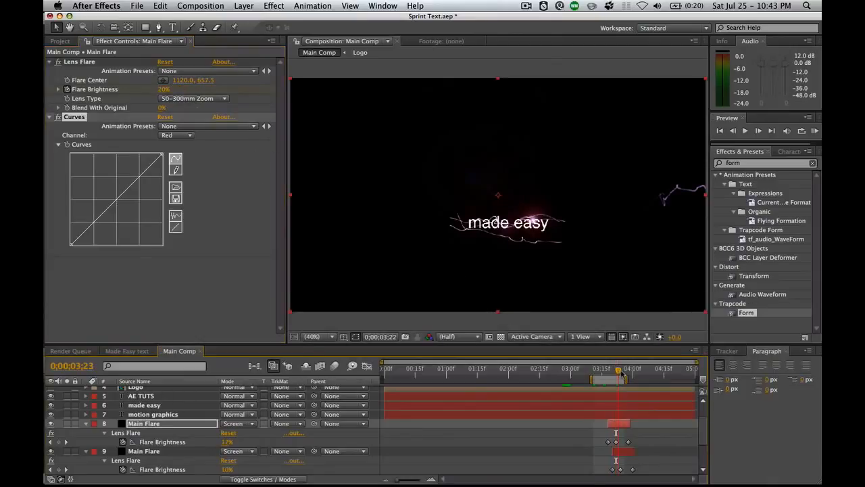
{"action": "left_click_drag", "start_coordinate": [619, 370], "coordinate": [619, 371]}
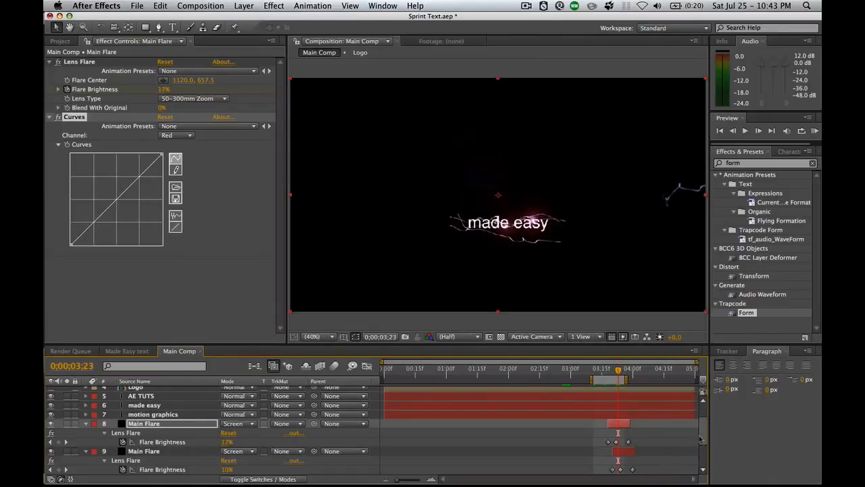
{"action": "scroll", "coordinate": [648, 405], "scroll_direction": "down", "scroll_amount": 3}
{"action": "left_click", "coordinate": [627, 424]}
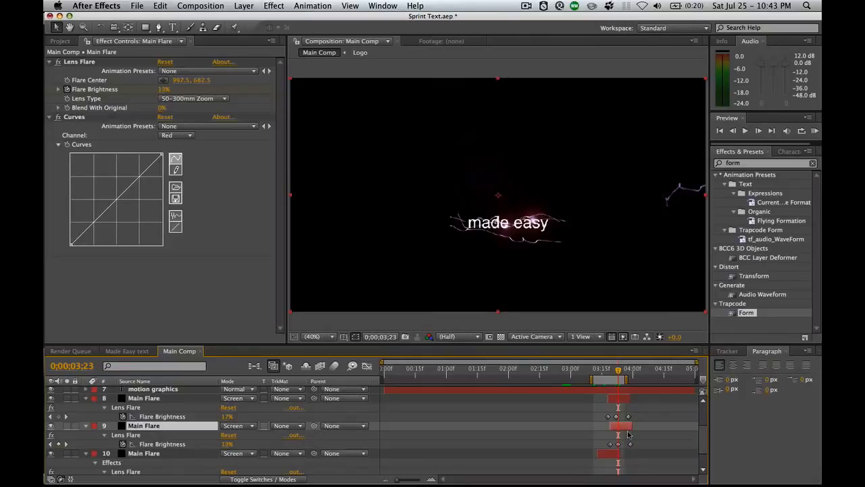
{"action": "key", "text": "super+z"}
Duplicate the 13% Main Flare layer and shift the copy later so its brightness peak falls at 0;00;03;29
{"action": "key", "text": "super+d"}
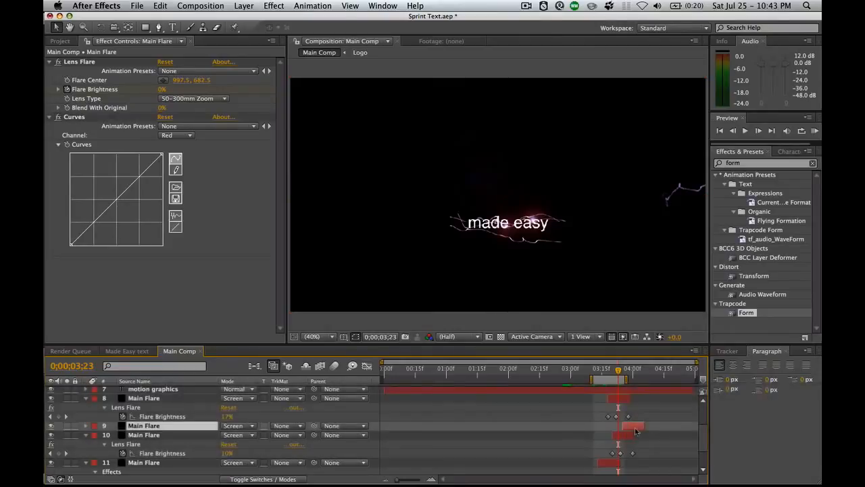
{"action": "key", "text": "u"}
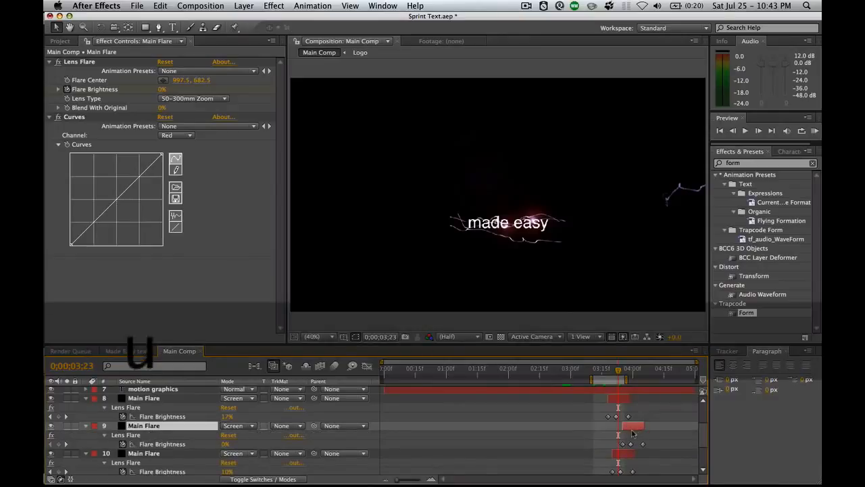
{"action": "key", "text": "k"}
{"action": "key", "text": "k"}
{"action": "key", "text": "k"}
{"action": "key", "text": "k"}
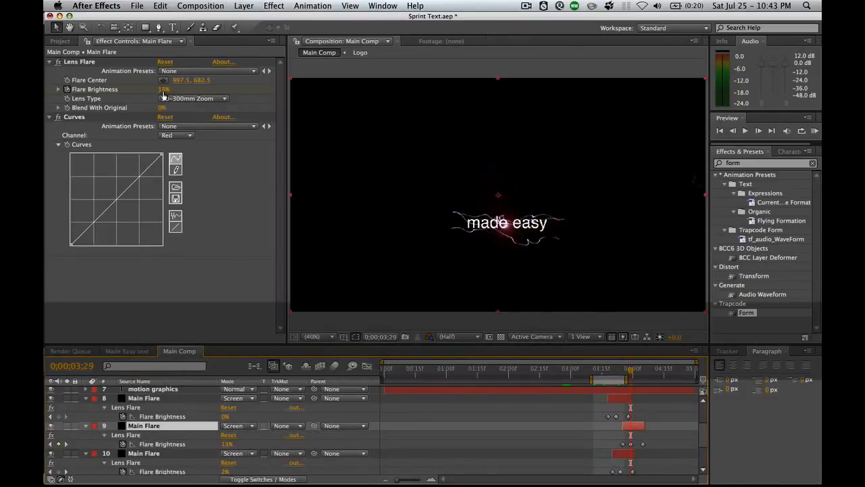
Set this copy's peak Flare Brightness to 7% and move its center behind "made" at about 880, 687
{"action": "left_click", "coordinate": [163, 89]}
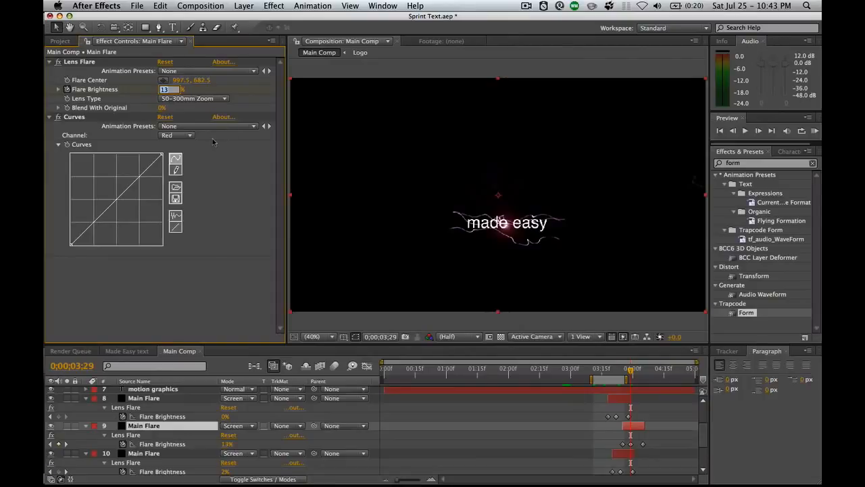
{"action": "type", "text": "8"}
{"action": "key", "text": "Return"}
{"action": "left_click", "coordinate": [161, 89]}
{"action": "type", "text": "7"}
{"action": "key", "text": "Return"}
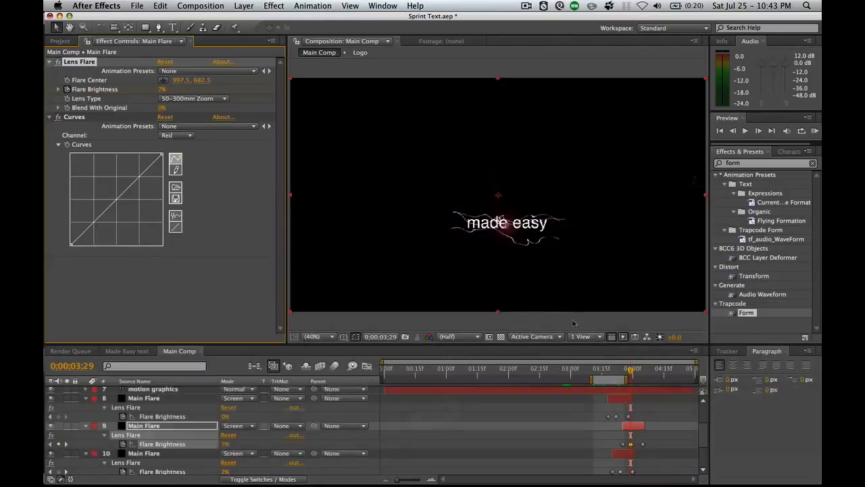
{"action": "left_click", "coordinate": [162, 81]}
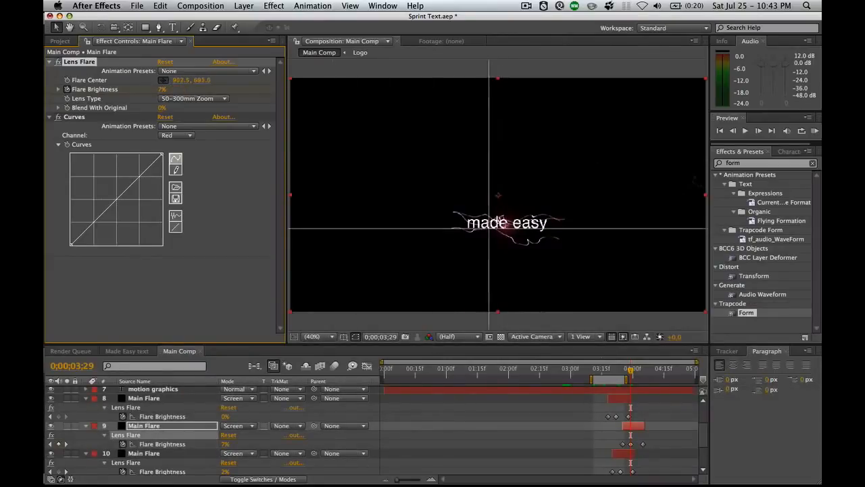
{"action": "left_click", "coordinate": [481, 227]}
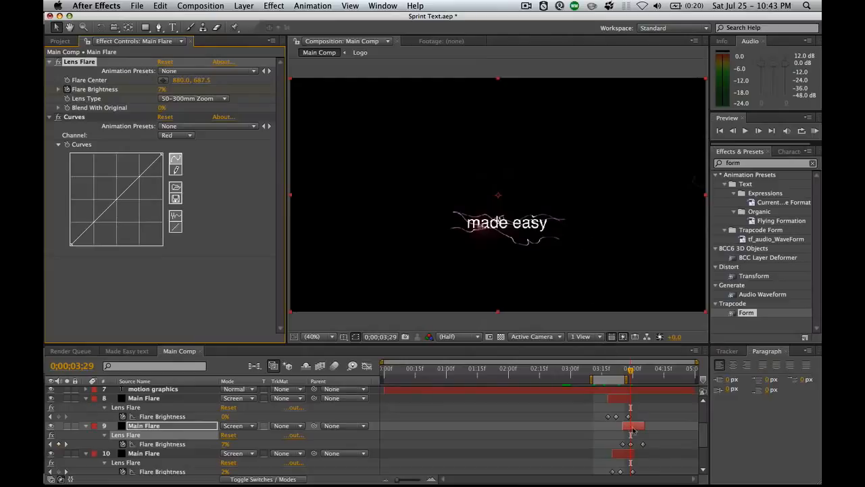
Duplicate the 7% flare layer, shift the copy to start just after 0;00;03;29, and center its flare behind "easy" at about 1105, 687
{"action": "key", "text": "super+d"}
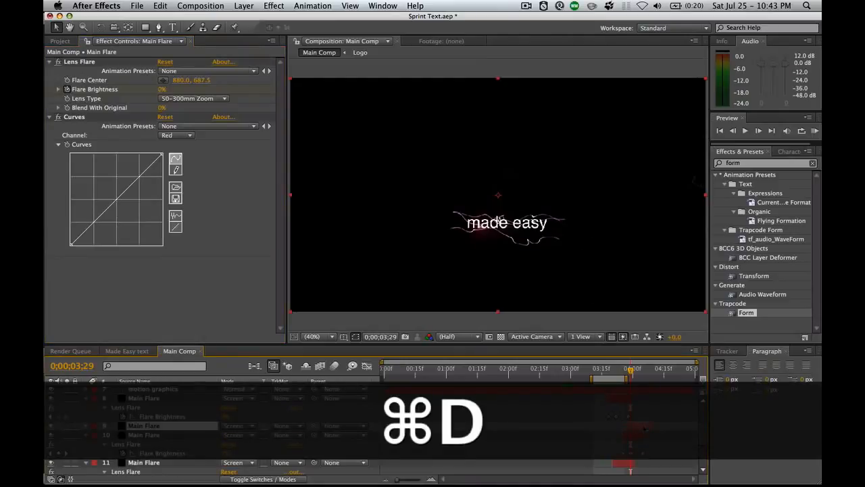
{"action": "left_click", "coordinate": [161, 81]}
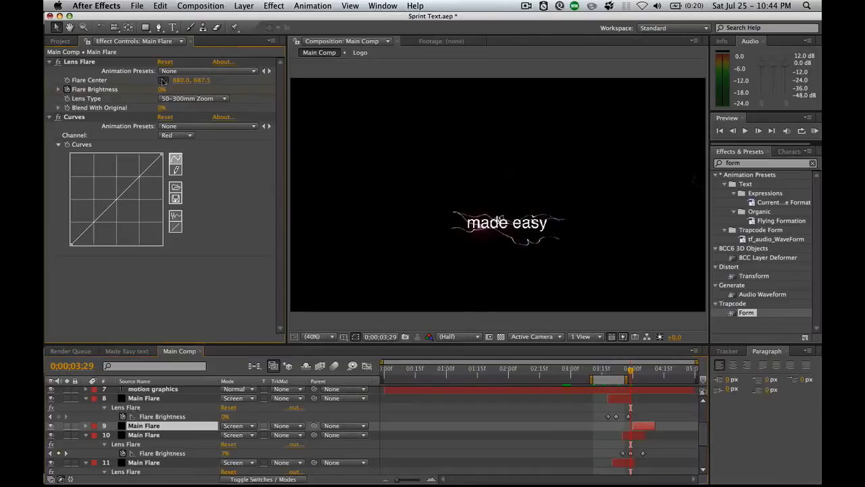
{"action": "left_click", "coordinate": [530, 222]}
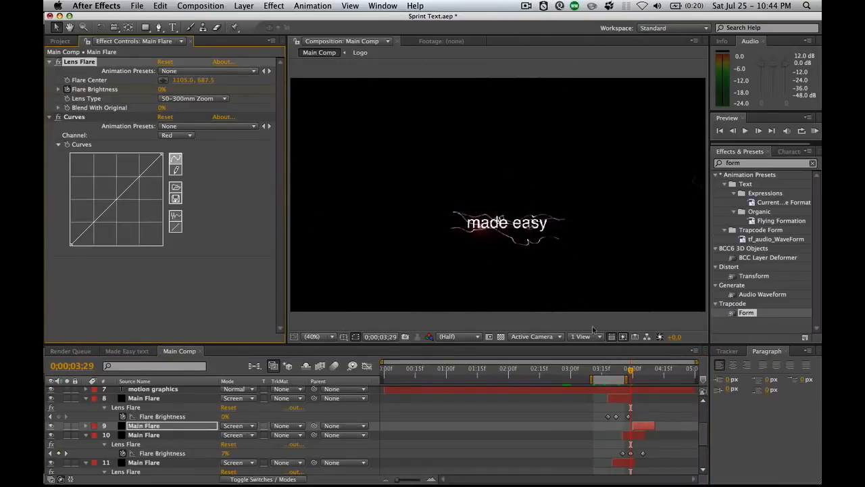
Duplicate the latest Main Flare layer, shift the copy slightly later, and center its flare behind "made" at about 932, 652
{"action": "left_click", "coordinate": [646, 426]}
{"action": "key", "text": "super+d"}
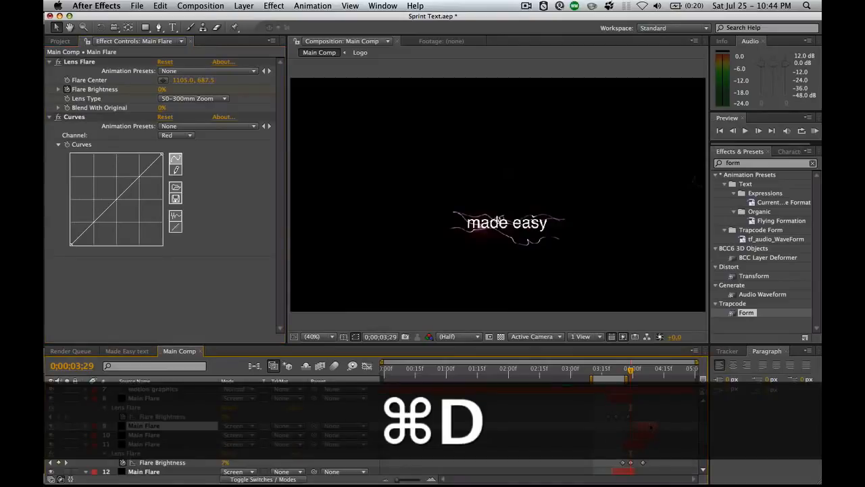
{"action": "left_click", "coordinate": [163, 81]}
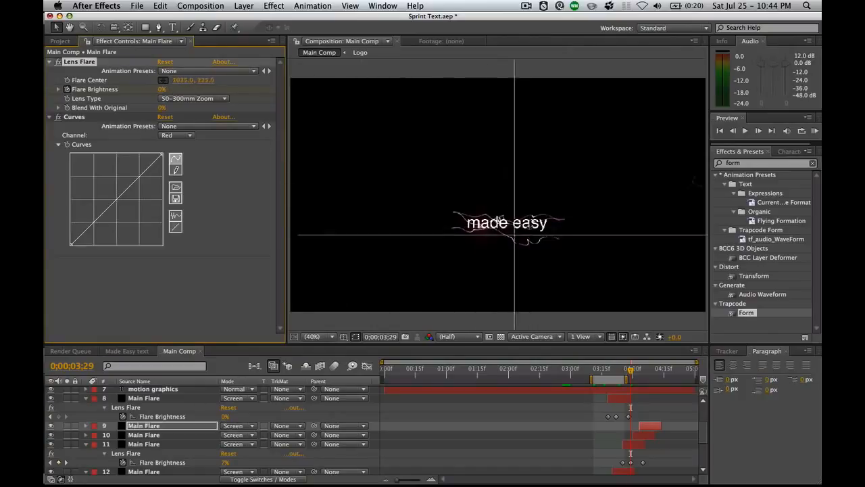
{"action": "left_click", "coordinate": [492, 219]}
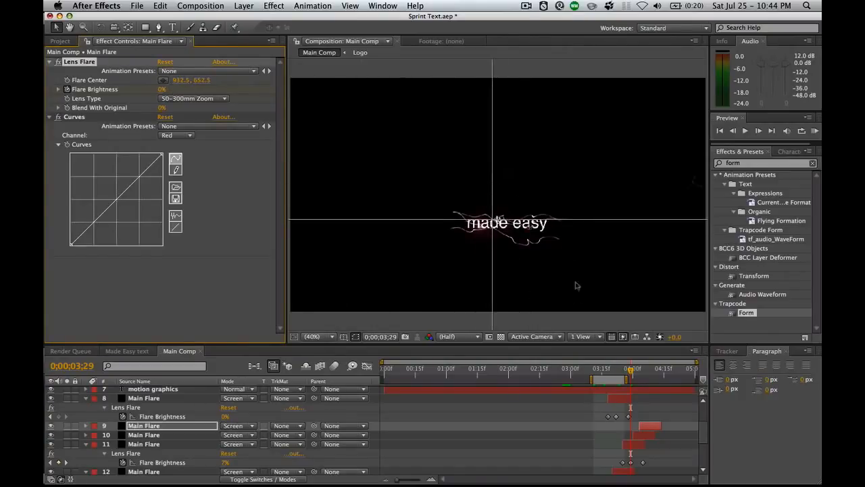
Check the new flare at 0;00;04;07, extend the work area's end to about 0;00;04;15, and preview the flare sequence
{"action": "left_click", "coordinate": [647, 375]}
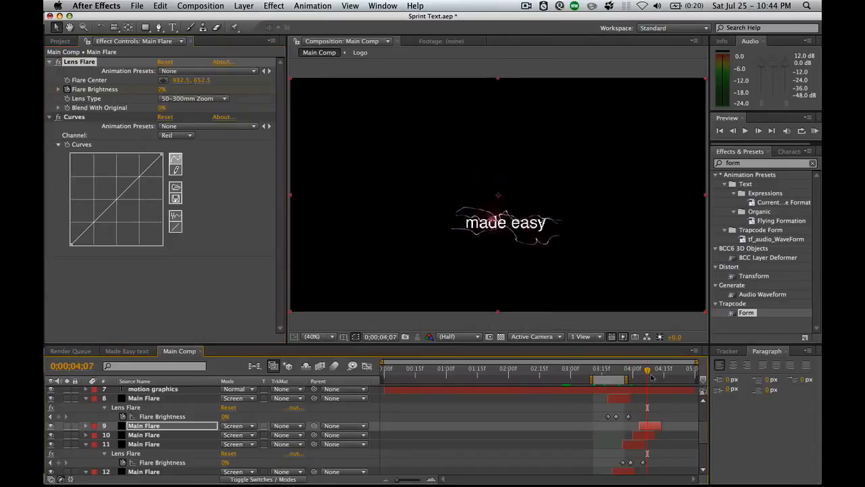
{"action": "left_click_drag", "start_coordinate": [626, 380], "coordinate": [664, 380]}
{"action": "left_click", "coordinate": [814, 131]}
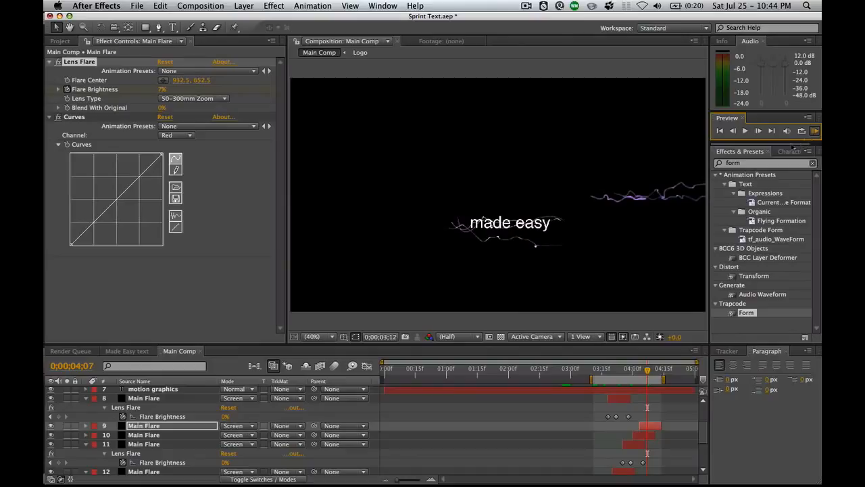
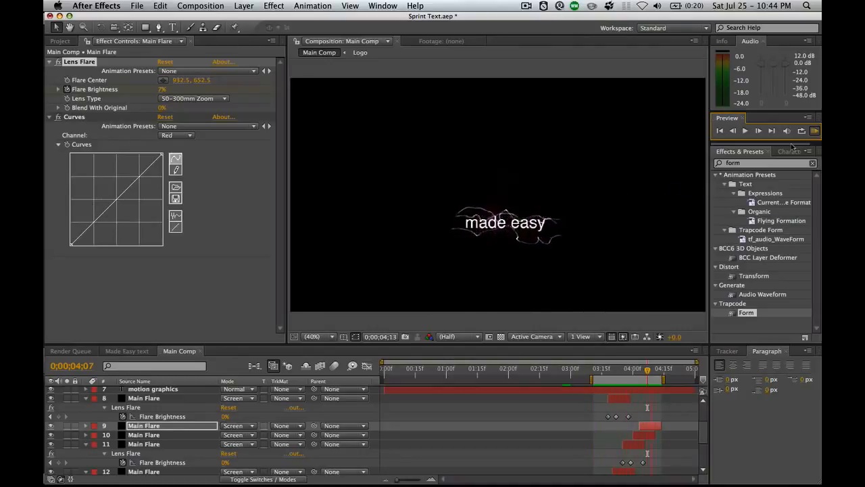
{"action": "key", "text": "space"}
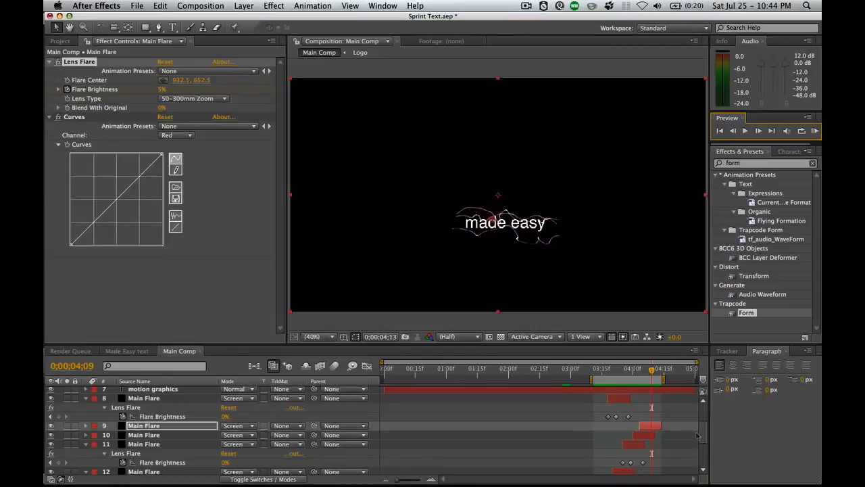
Enlarge the timeline area and reveal the Flare Brightness keyframes on all six short Main Flare layers
{"action": "scroll", "coordinate": [695, 438], "scroll_direction": "down", "scroll_amount": 3}
{"action": "scroll", "coordinate": [705, 440], "scroll_direction": "up", "scroll_amount": 1}
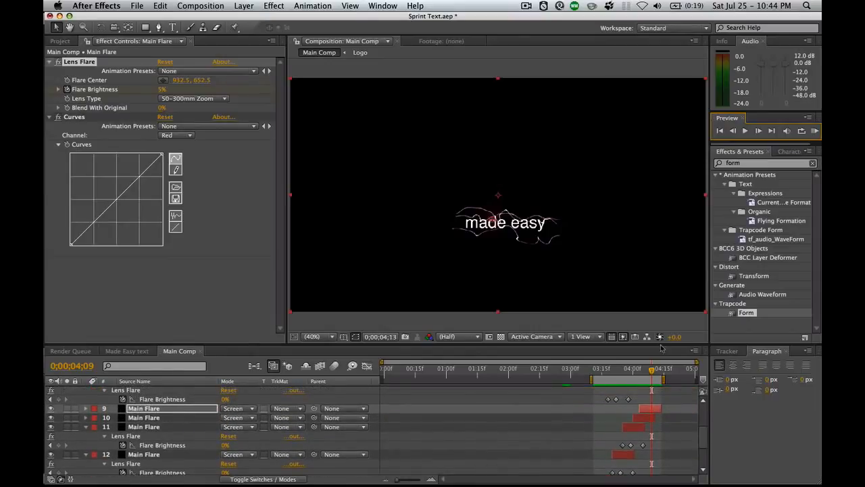
{"action": "left_click_drag", "start_coordinate": [692, 346], "coordinate": [692, 287]}
{"action": "scroll", "coordinate": [705, 399], "scroll_direction": "up", "scroll_amount": 3}
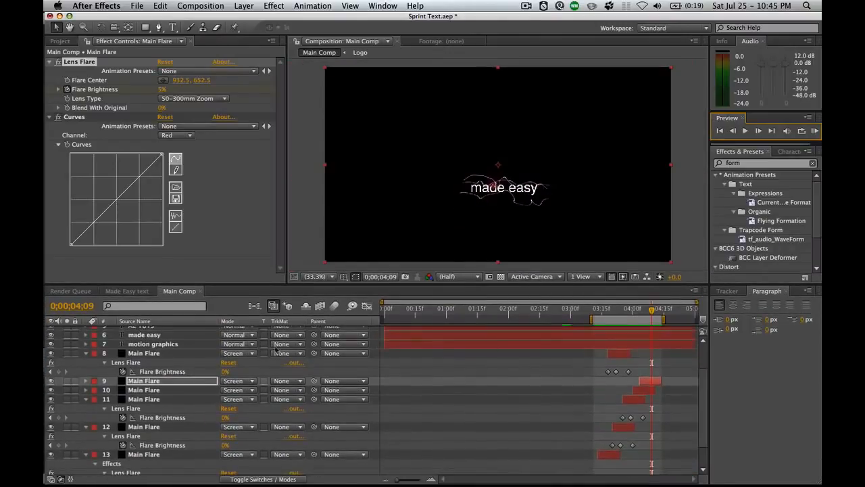
{"action": "left_click", "coordinate": [152, 355]}
{"action": "left_click", "coordinate": [152, 454], "text": "shift"}
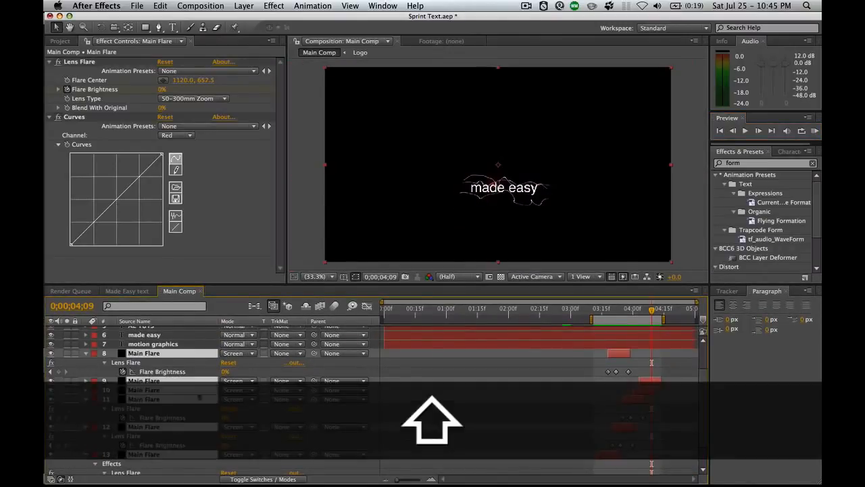
{"action": "key", "text": "u"}
{"action": "key", "text": "u"}
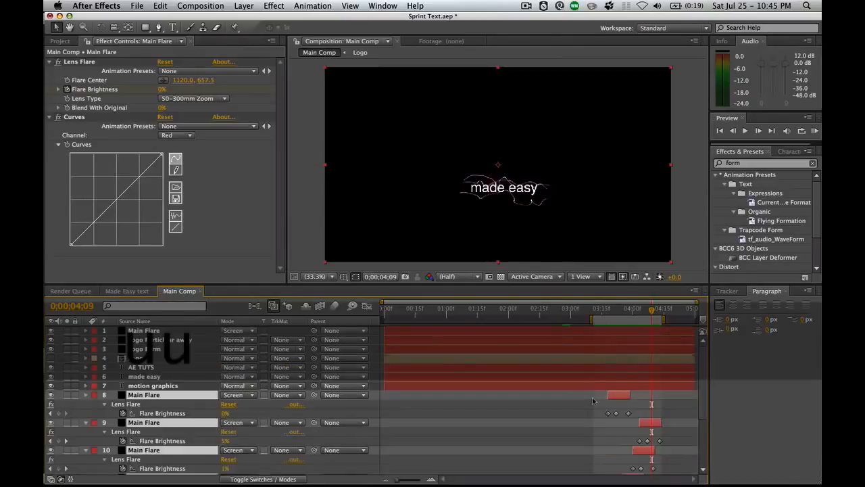
{"action": "left_click_drag", "start_coordinate": [704, 407], "coordinate": [704, 440]}
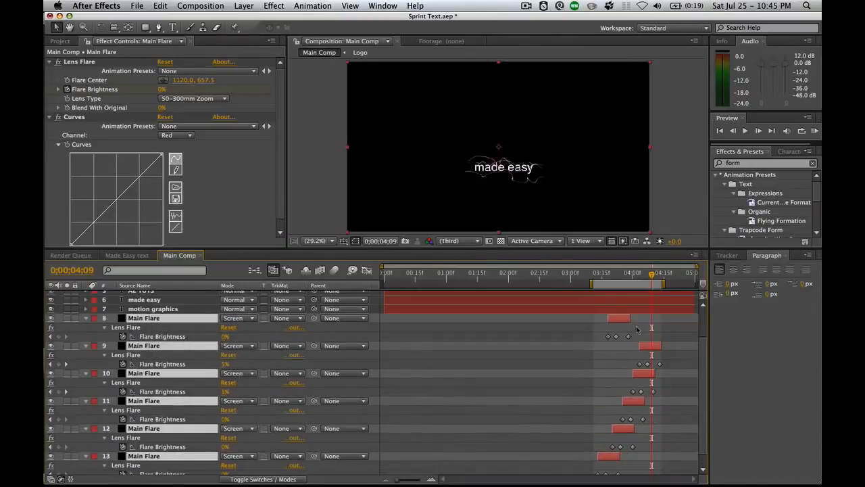
Lengthen Main Flare layers 8, 9 and 10 and stretch their Flare Brightness keyframes over a longer time
{"action": "left_click", "coordinate": [638, 330]}
{"action": "mouse_move", "coordinate": [638, 330]}
{"action": "left_mouse_down"}
{"action": "mouse_move", "coordinate": [601, 342]}
{"action": "mouse_move", "coordinate": [639, 339]}
{"action": "left_mouse_up"}
{"action": "key", "text": "super+shift+a"}
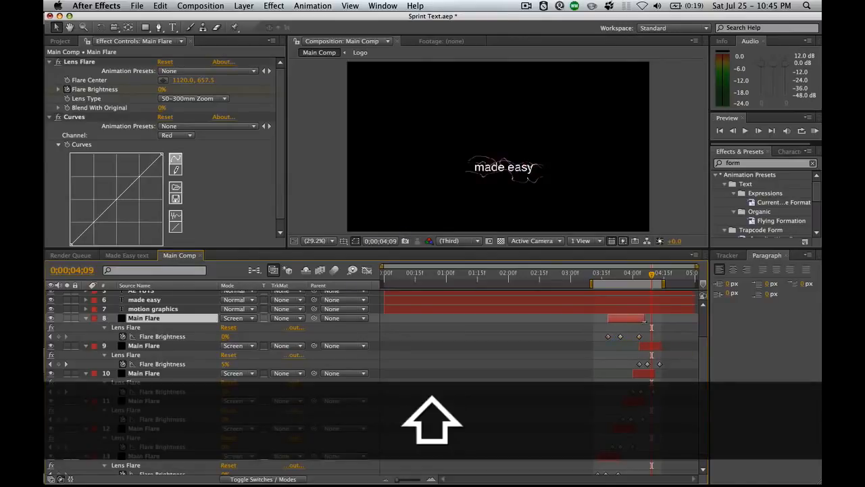
{"action": "left_click_drag", "start_coordinate": [662, 347], "coordinate": [666, 373]}
{"action": "key", "text": "super+z"}
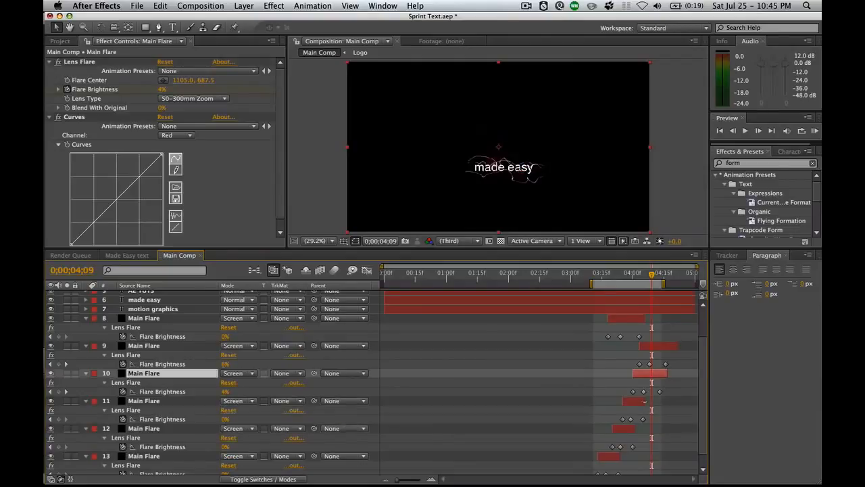
Lengthen Main Flare layers 11 and 12, and stretch layer 12's Flare Brightness keyframes proportionally
{"action": "left_click_drag", "start_coordinate": [645, 402], "coordinate": [651, 402]}
{"action": "left_click", "coordinate": [642, 419]}
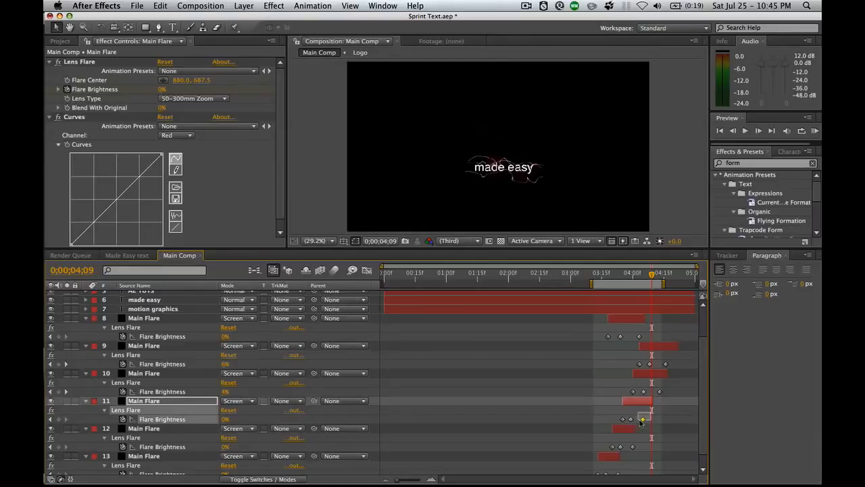
{"action": "left_click_drag", "start_coordinate": [634, 428], "coordinate": [638, 449]}
{"action": "key", "text": "super+z"}
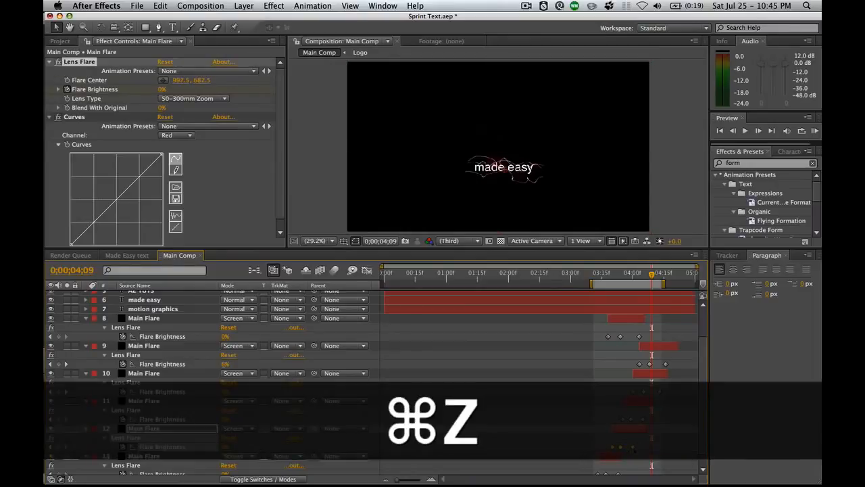
{"action": "key", "text": "alt"}
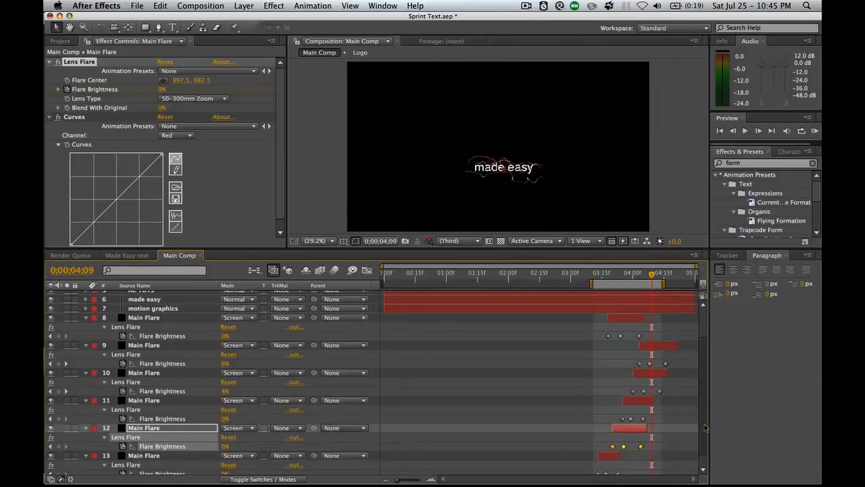
Lengthen the lowest Main Flare layer, number 13, and spread its three Flare Brightness keyframes further apart
{"action": "scroll", "coordinate": [372, 382], "scroll_direction": "down", "scroll_amount": 1}
{"action": "left_click_drag", "start_coordinate": [620, 442], "coordinate": [646, 442]}
{"action": "left_click", "coordinate": [620, 461]}
{"action": "key", "text": "alt"}
{"action": "left_click_drag", "start_coordinate": [620, 460], "coordinate": [628, 460]}
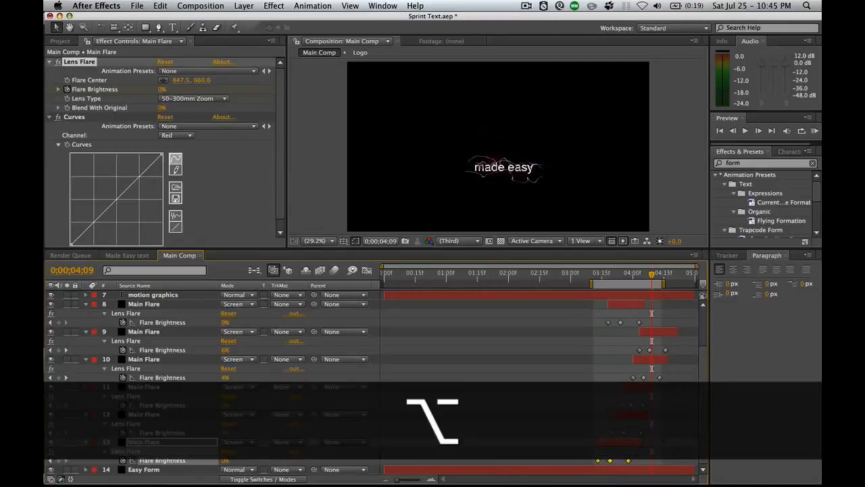
Preview the lengthened flares, and extend the work area's end past 0;00;04;15 to include the last flare's fade-out
{"action": "key", "text": "KP_0"}
{"action": "scroll", "coordinate": [558, 273], "scroll_direction": "up", "scroll_amount": 3}
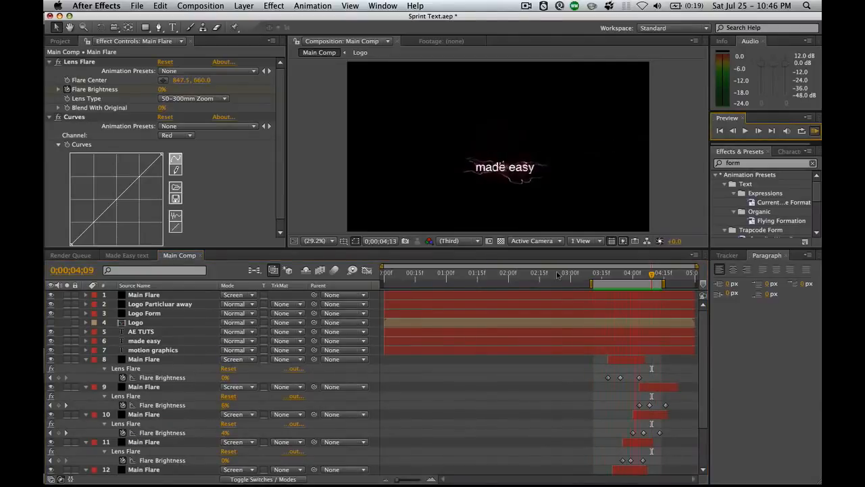
{"action": "left_click", "coordinate": [500, 323]}
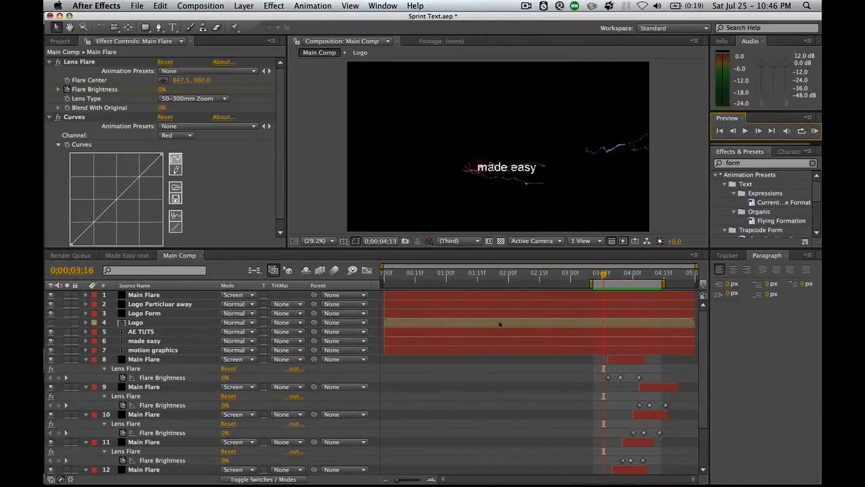
{"action": "left_click_drag", "start_coordinate": [665, 286], "coordinate": [680, 287]}
{"action": "left_click", "coordinate": [690, 332]}
Shift Main Flare layers 8 through 12 later in time to spread out the staggered flares, and save the project
{"action": "scroll", "coordinate": [692, 372], "scroll_direction": "down", "scroll_amount": 4}
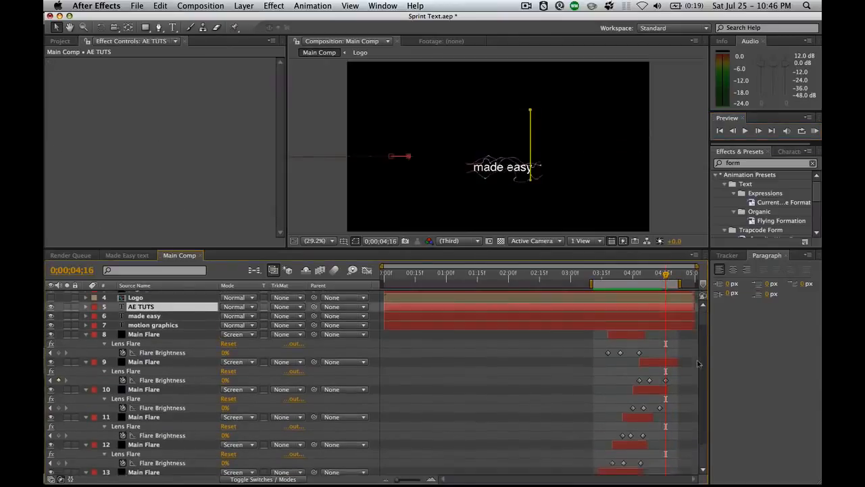
{"action": "left_click_drag", "start_coordinate": [635, 417], "coordinate": [640, 417]}
{"action": "left_click_drag", "start_coordinate": [642, 387], "coordinate": [667, 363]}
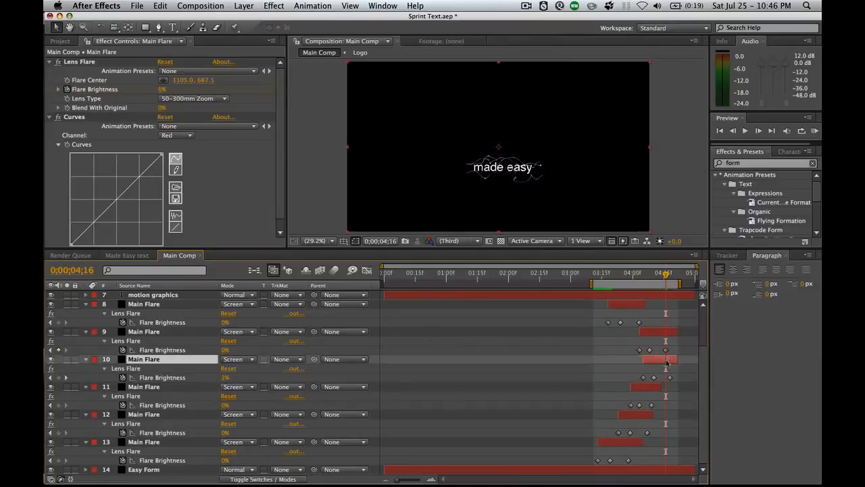
{"action": "left_click_drag", "start_coordinate": [663, 332], "coordinate": [674, 332]}
{"action": "left_click_drag", "start_coordinate": [634, 305], "coordinate": [643, 308]}
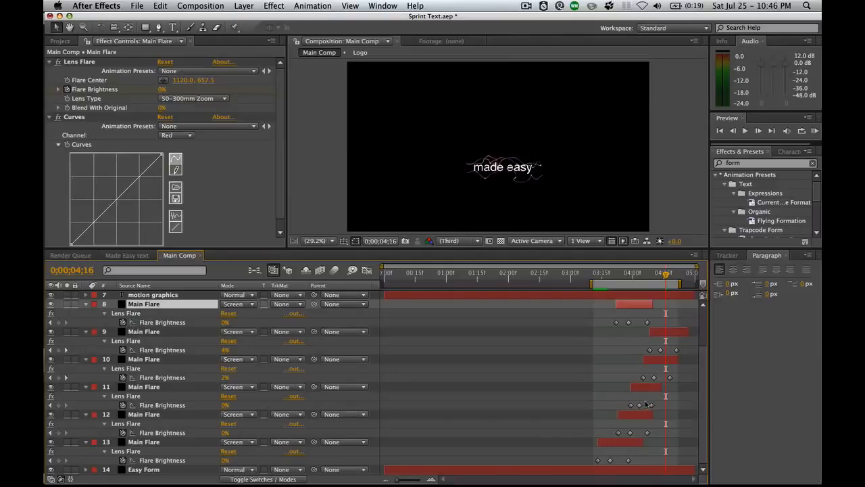
{"action": "left_click_drag", "start_coordinate": [641, 415], "coordinate": [669, 363]}
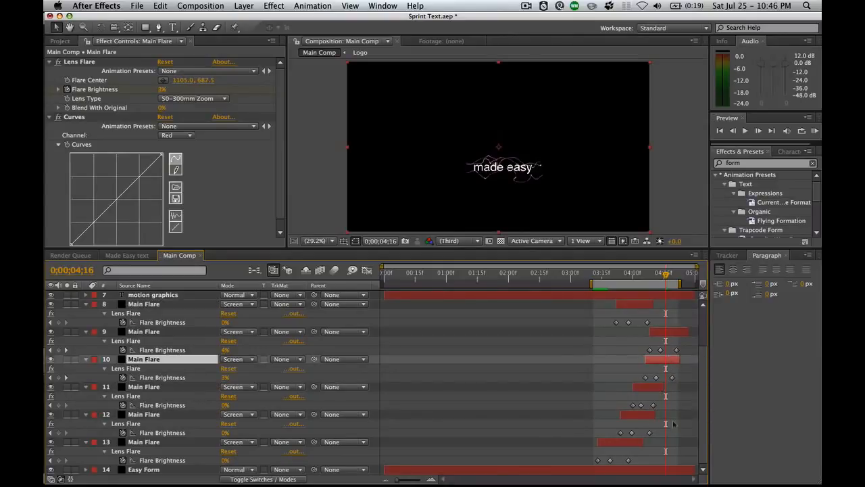
{"action": "key", "text": "super+s"}
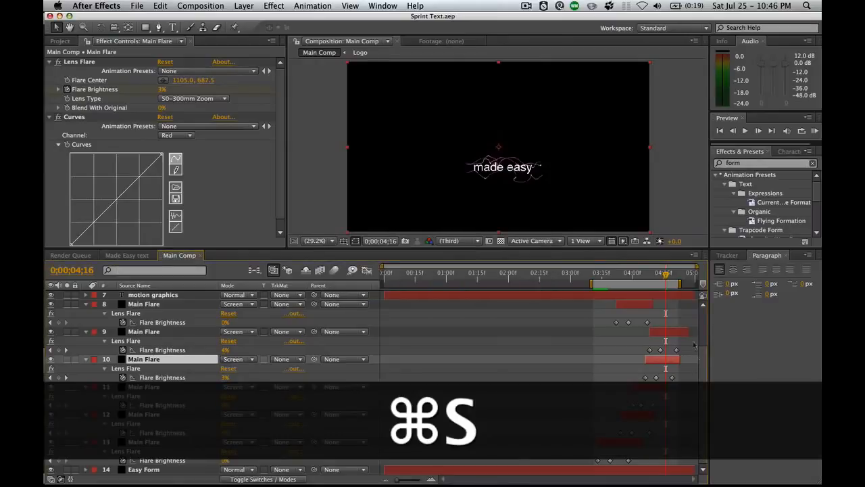
Collapse the revealed properties of the six short Main Flare layers and advance one frame to 0;00;04;17
{"action": "left_click", "coordinate": [86, 304]}
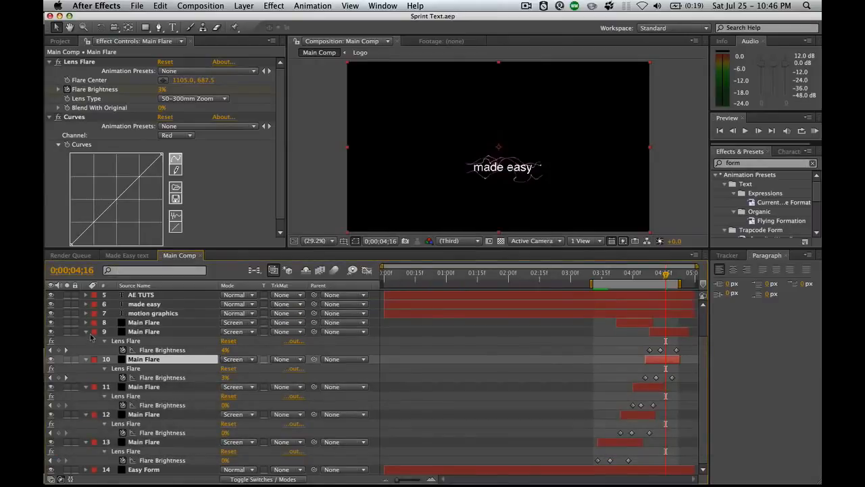
{"action": "left_click", "coordinate": [86, 331]}
{"action": "left_click", "coordinate": [86, 359]}
{"action": "left_click", "coordinate": [86, 386]}
{"action": "left_click", "coordinate": [86, 395]}
{"action": "left_click", "coordinate": [86, 405]}
{"action": "left_click", "coordinate": [161, 380], "text": "super"}
{"action": "key", "text": "Page_Down"}
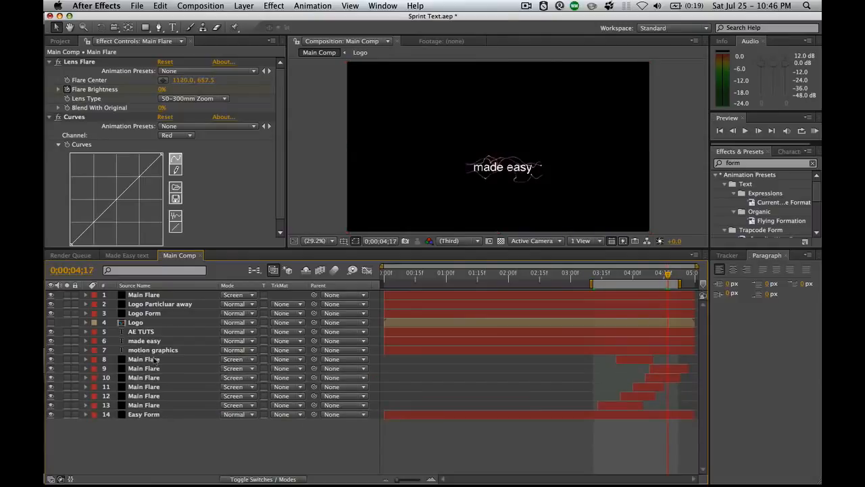
Rename Main Flare layers 8, 9 and 10 as "flare", "flare2" and "flare3"
{"action": "left_click", "coordinate": [156, 360]}
{"action": "key", "text": "Return"}
{"action": "type", "text": "flare"}
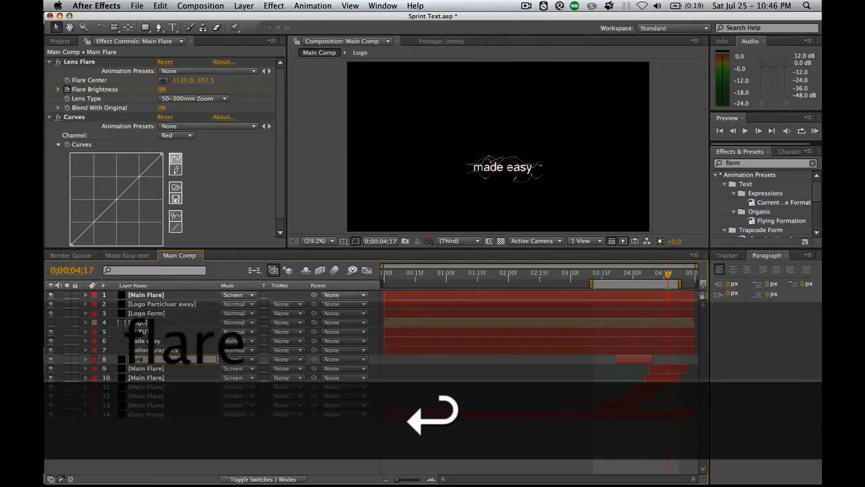
{"action": "key", "text": "Return"}
{"action": "left_click", "coordinate": [146, 368]}
{"action": "key", "text": "Return"}
{"action": "type", "text": "flare2"}
{"action": "key", "text": "Return"}
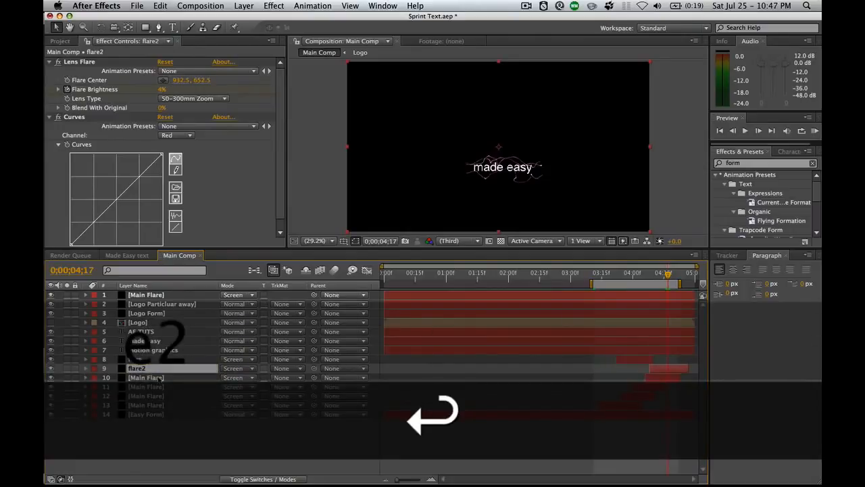
{"action": "left_click", "coordinate": [158, 378]}
{"action": "key", "text": "Return"}
{"action": "type", "text": "flare3"}
{"action": "key", "text": "Return"}
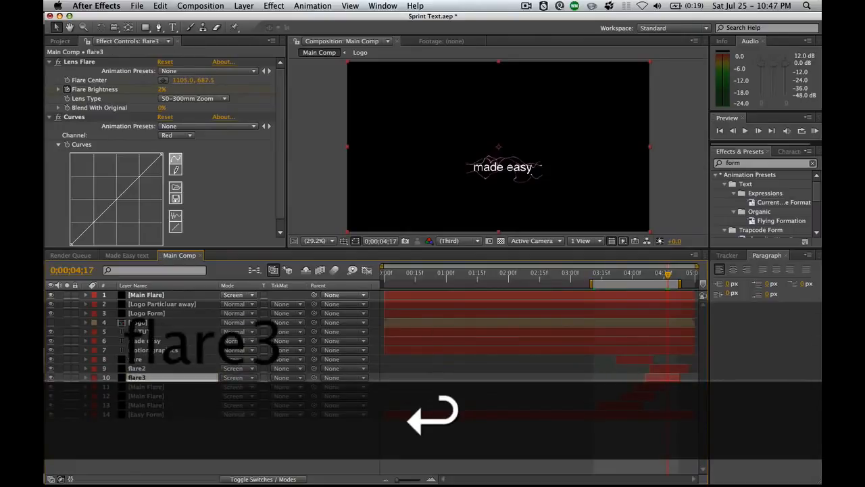
Rename Main Flare layers 11, 12 and 13 as "flare4", "flare5" and "flare6"
{"action": "left_click", "coordinate": [158, 387]}
{"action": "key", "text": "Return"}
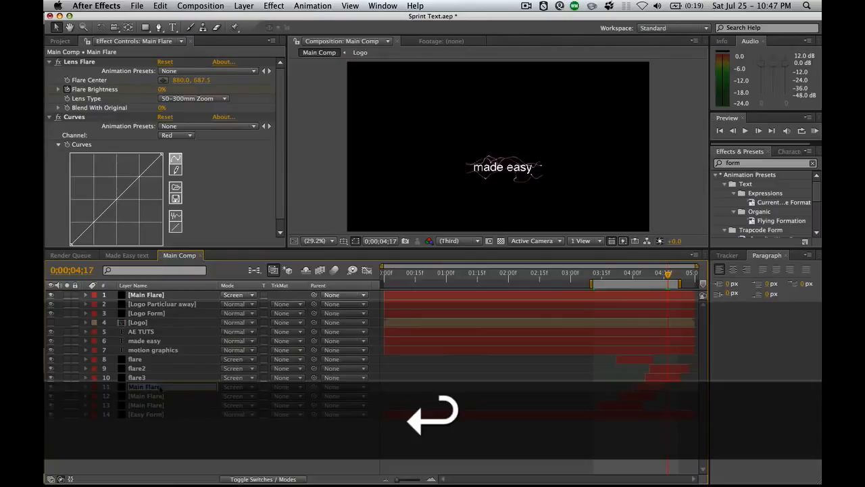
{"action": "type", "text": "flare4"}
{"action": "key", "text": "Return"}
{"action": "left_click", "coordinate": [158, 395]}
{"action": "key", "text": "Return"}
{"action": "type", "text": "flare"}
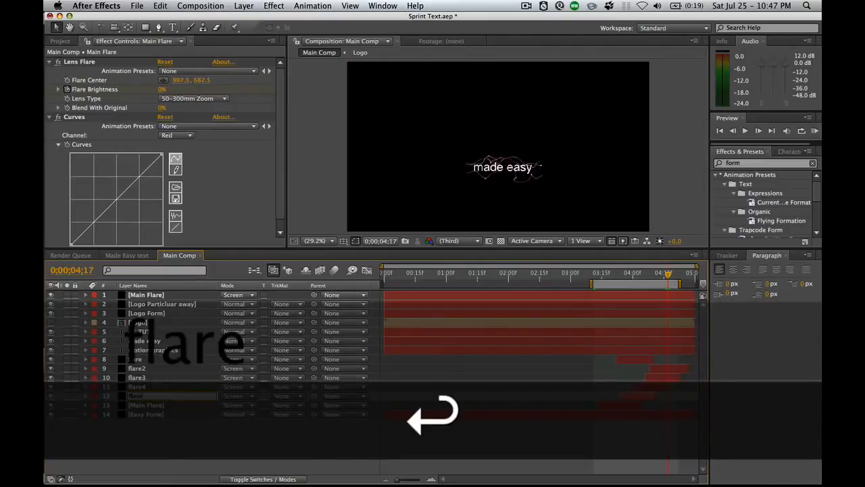
{"action": "type", "text": "5"}
{"action": "key", "text": "Return"}
{"action": "left_click", "coordinate": [166, 406]}
{"action": "key", "text": "Return"}
{"action": "type", "text": "flare6"}
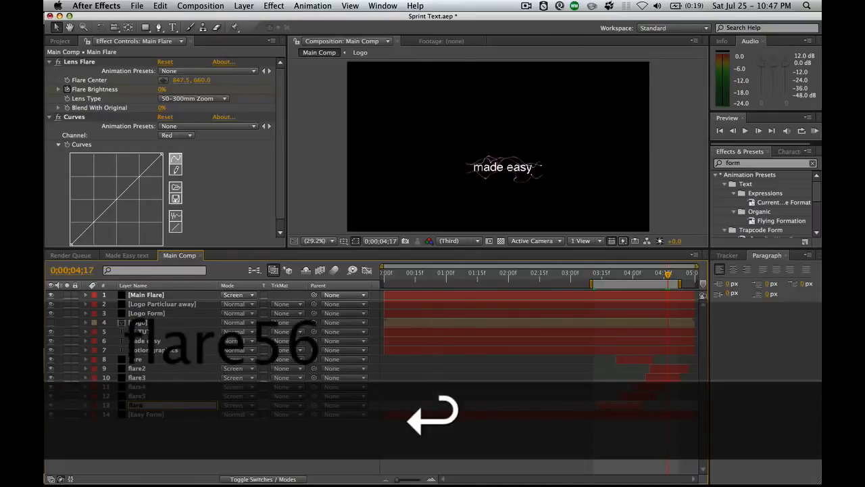
{"action": "key", "text": "Return"}
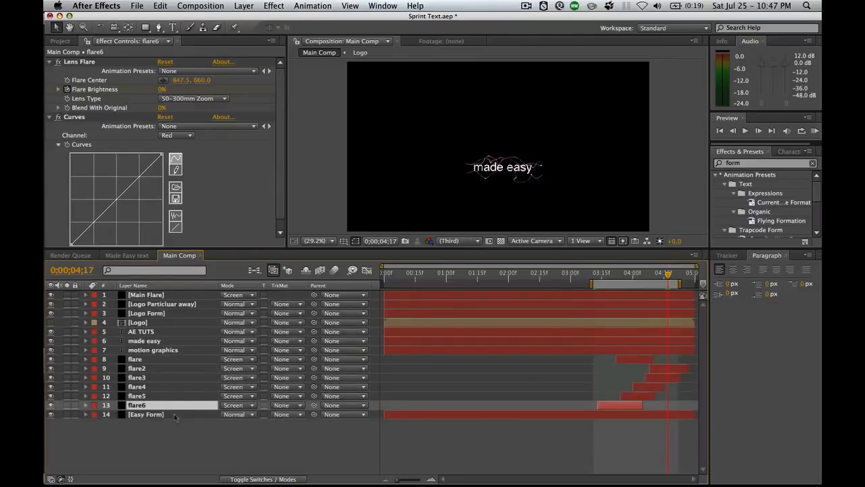
Pre-compose the "made easy" text layer into a composition named "Made easy text" and open that composition
{"action": "left_click", "coordinate": [145, 341]}
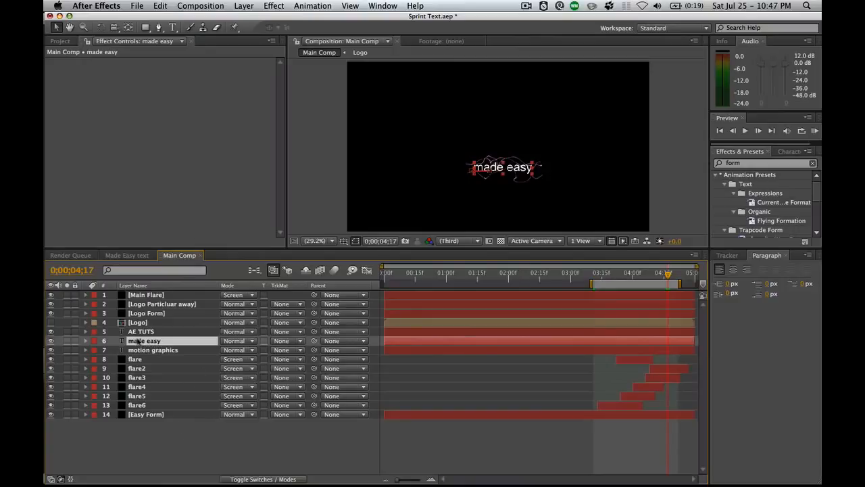
{"action": "key", "text": "super+shift+c"}
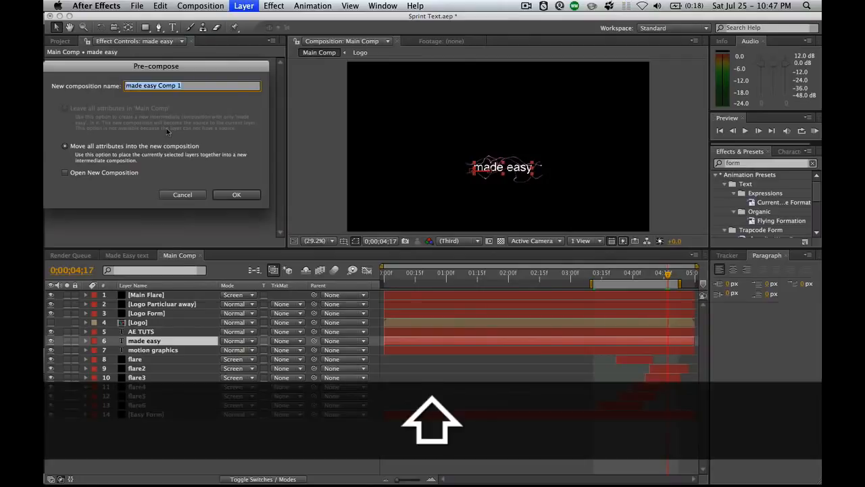
{"action": "type", "text": "Made easy text"}
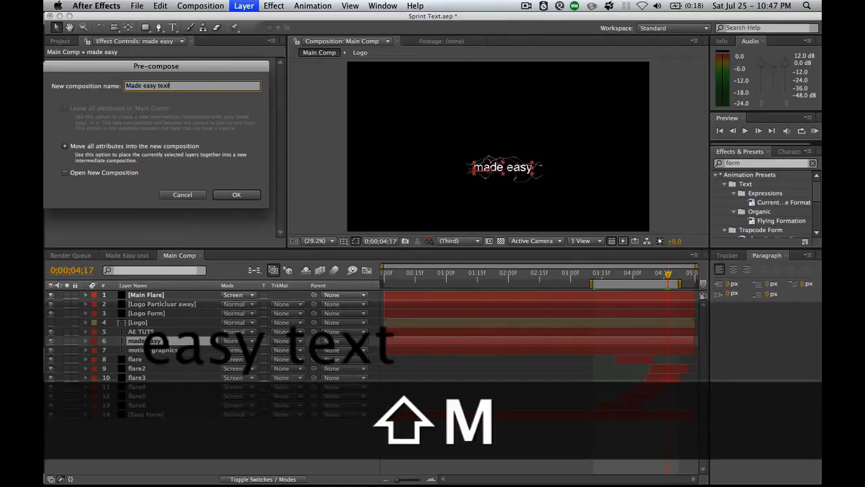
{"action": "key", "text": "Return"}
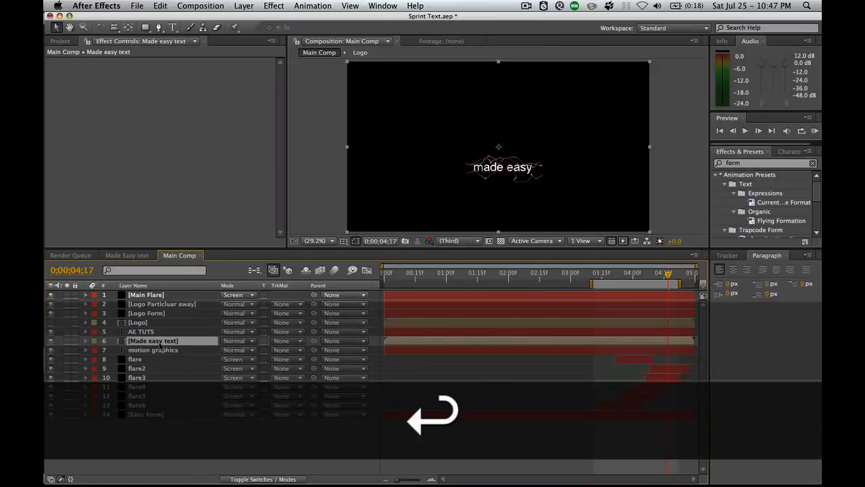
{"action": "double_click", "coordinate": [160, 345]}
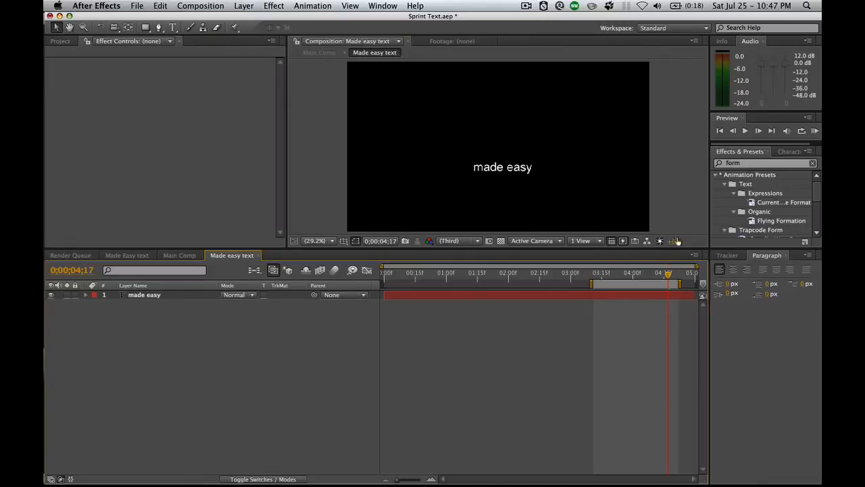
Add a new adjustment layer above the "made easy" text in the Made easy text composition
{"action": "left_click", "coordinate": [244, 5]}
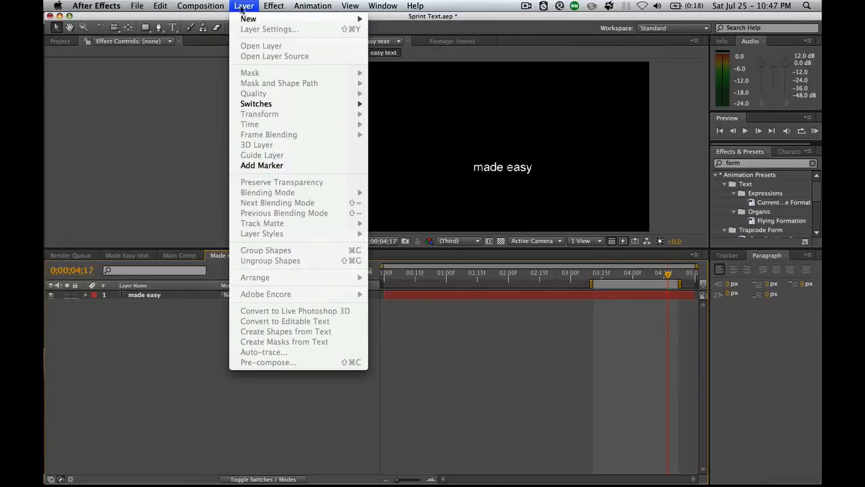
{"action": "mouse_move", "coordinate": [335, 19]}
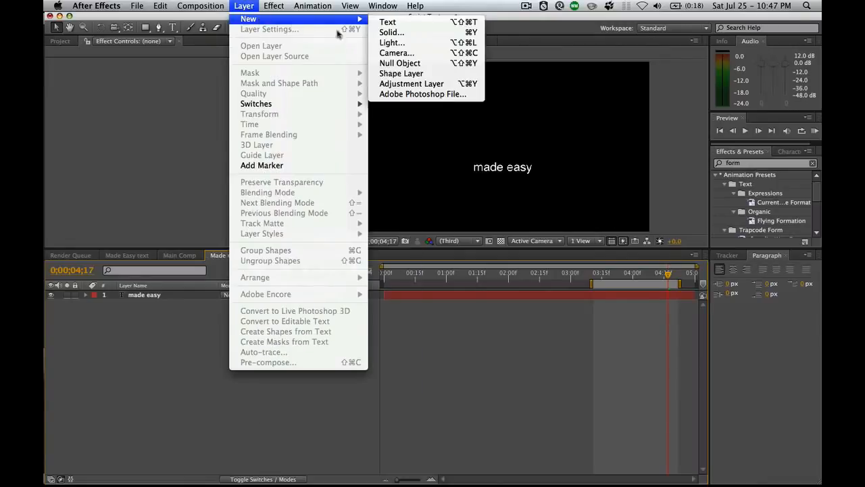
{"action": "left_click", "coordinate": [419, 84]}
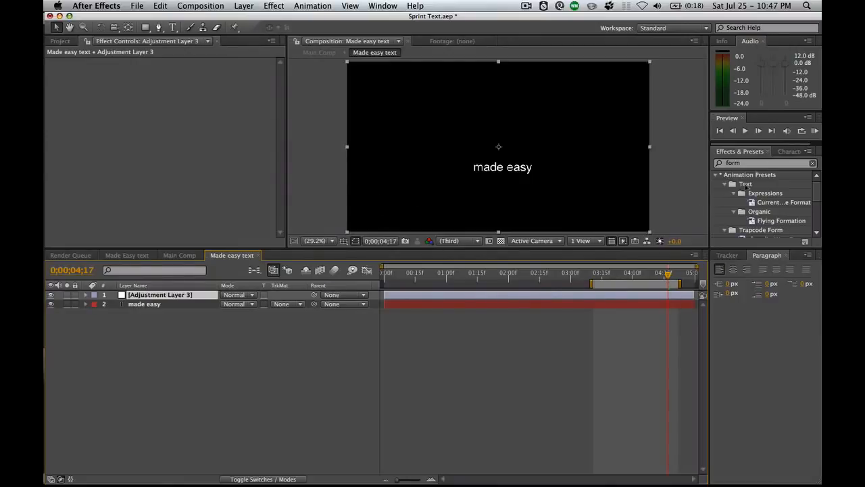
Find the Ramp effect and apply it to the "made easy" text layer
{"action": "left_click", "coordinate": [756, 164]}
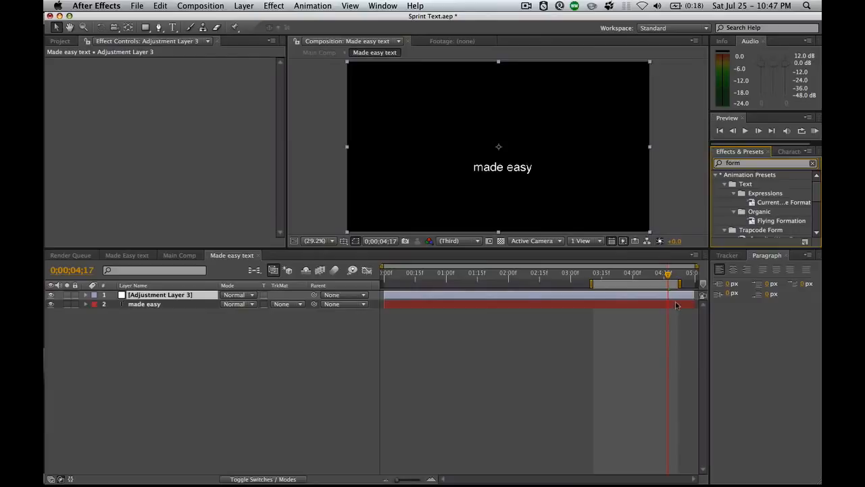
{"action": "left_click", "coordinate": [677, 305]}
{"action": "left_click", "coordinate": [756, 165]}
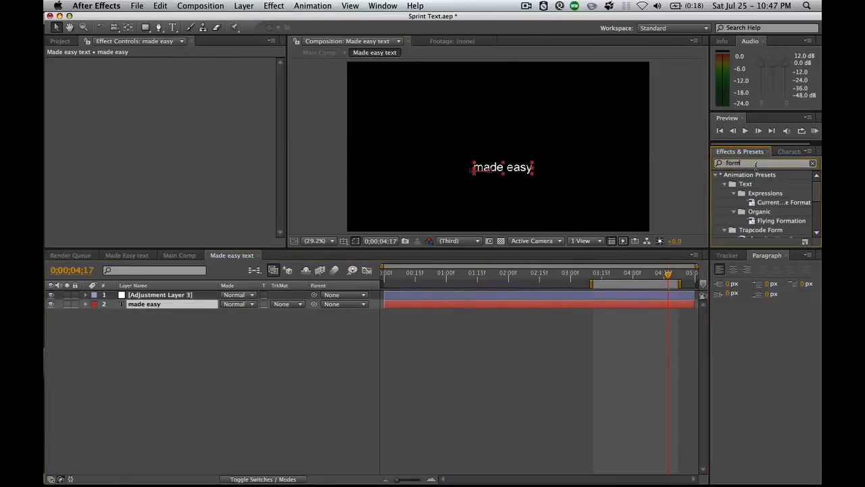
{"action": "left_click_drag", "start_coordinate": [758, 163], "coordinate": [713, 158]}
{"action": "type", "text": "ramp"}
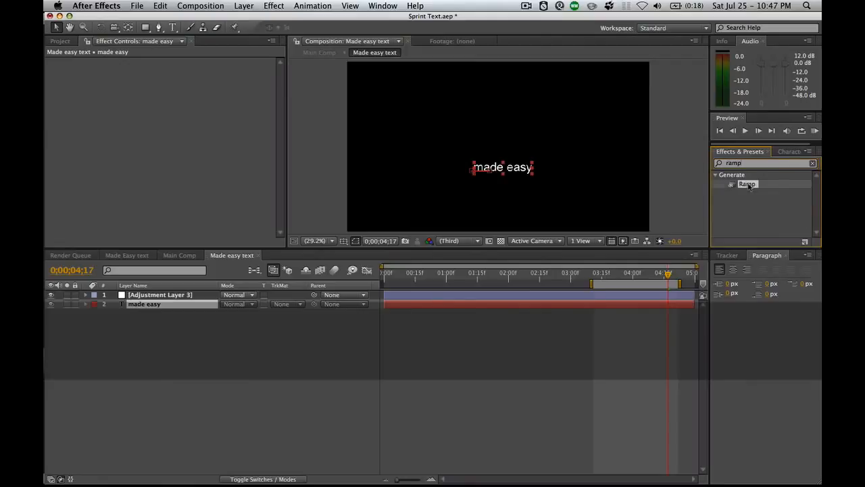
{"action": "double_click", "coordinate": [747, 184]}
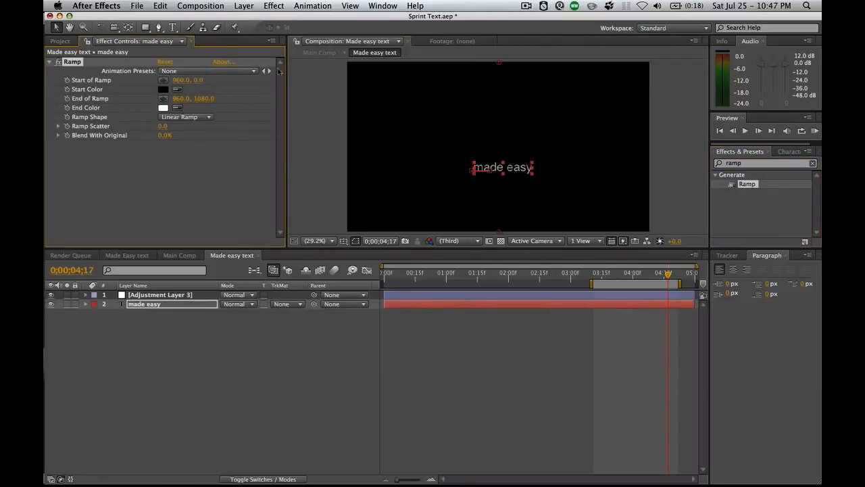
Position the Ramp from about 960, 634 to 960, 696 across the text and set its Start Color to white
{"action": "left_click_drag", "start_coordinate": [500, 63], "coordinate": [507, 164]}
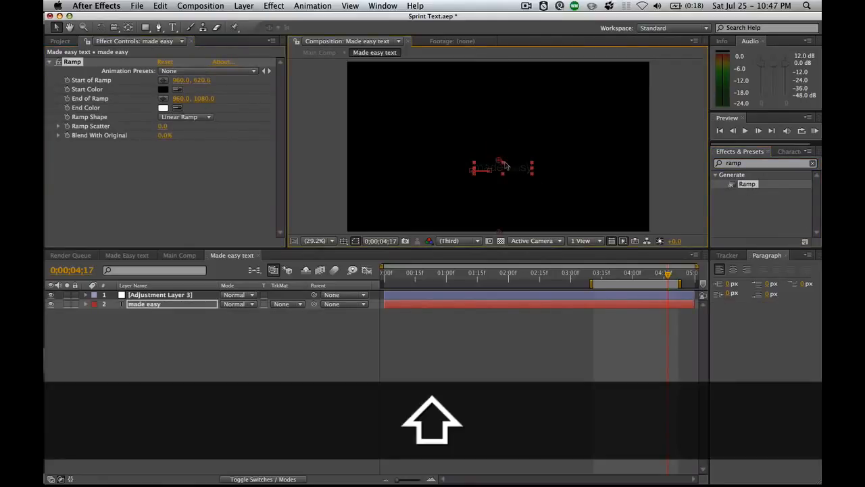
{"action": "left_click_drag", "start_coordinate": [502, 231], "coordinate": [491, 171]}
{"action": "left_click", "coordinate": [164, 90]}
{"action": "left_click", "coordinate": [135, 137]}
{"action": "left_click", "coordinate": [54, 84]}
{"action": "left_click", "coordinate": [290, 85]}
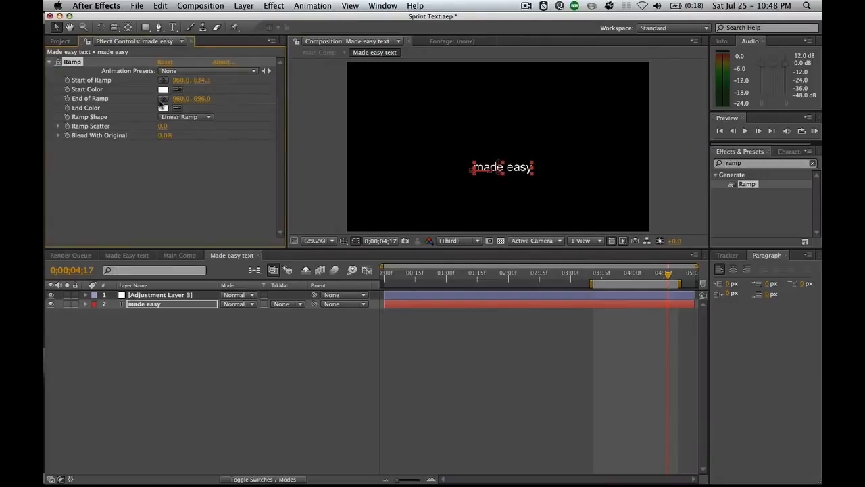
Set the Ramp's End Color on the text layer to a soft orange with a hue of 31°
{"action": "left_click", "coordinate": [162, 108]}
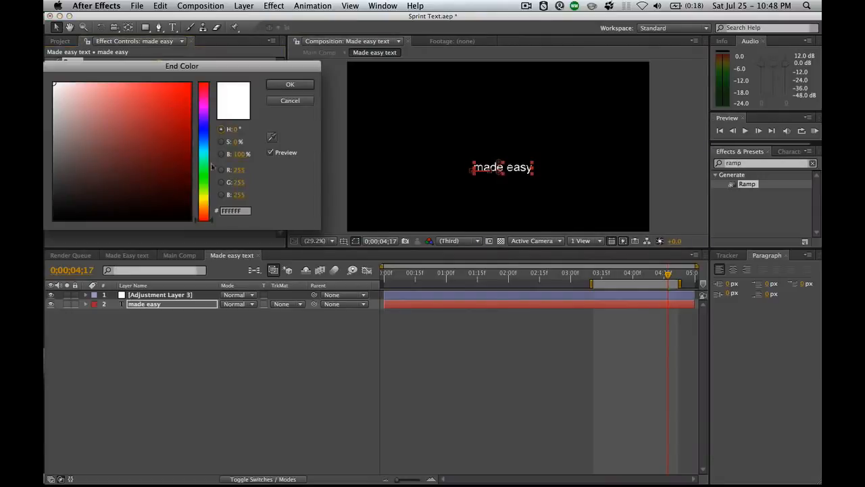
{"action": "left_click", "coordinate": [205, 208]}
{"action": "left_click_drag", "start_coordinate": [119, 91], "coordinate": [128, 100]}
{"action": "left_click", "coordinate": [136, 94]}
{"action": "left_click", "coordinate": [276, 86]}
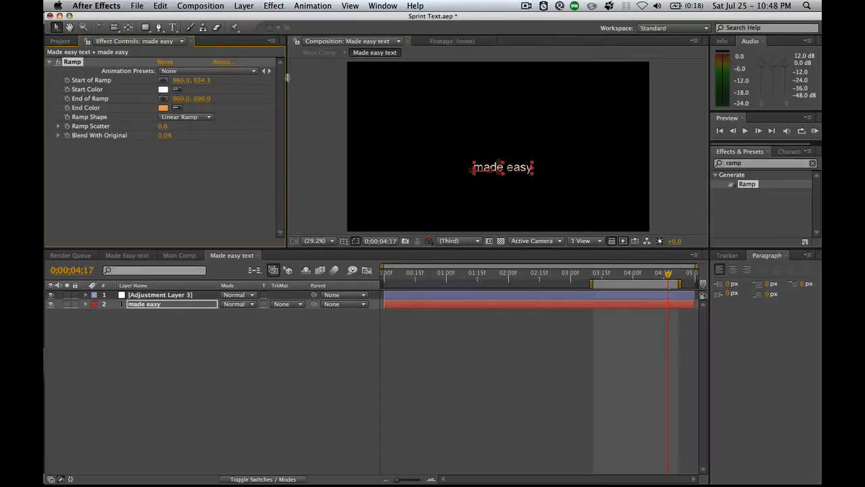
{"action": "left_click", "coordinate": [162, 108]}
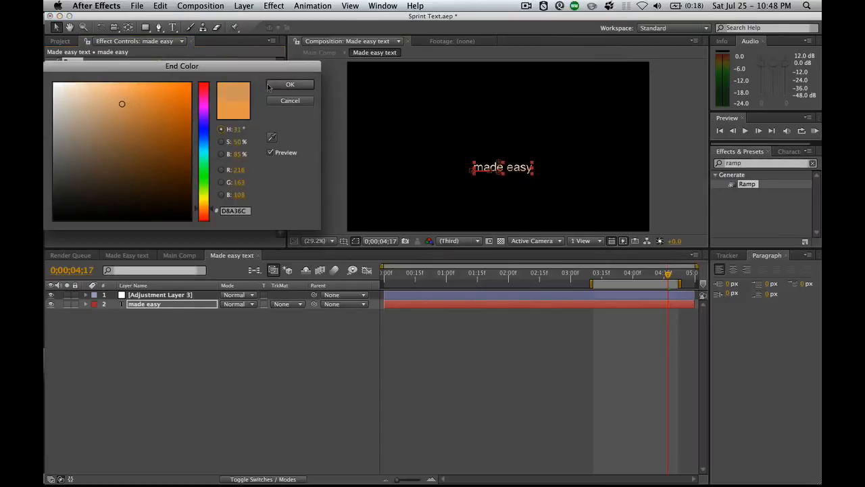
{"action": "left_click", "coordinate": [132, 96]}
{"action": "left_click", "coordinate": [276, 86]}
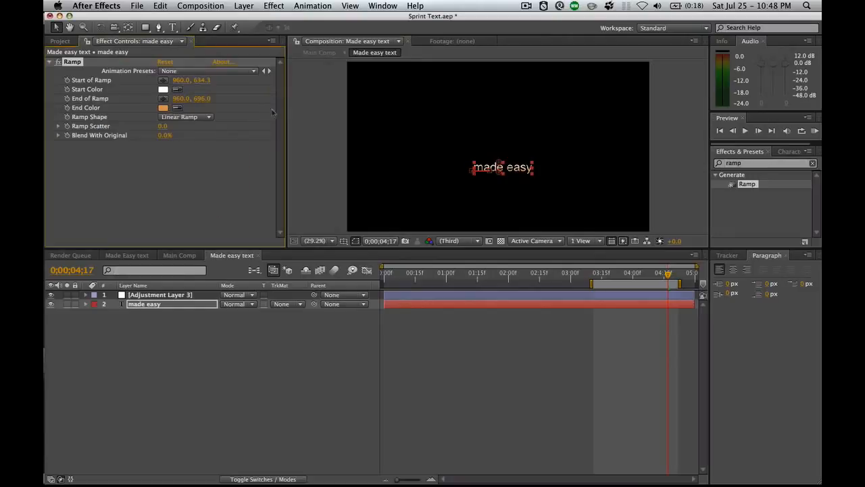
{"action": "left_click", "coordinate": [201, 347]}
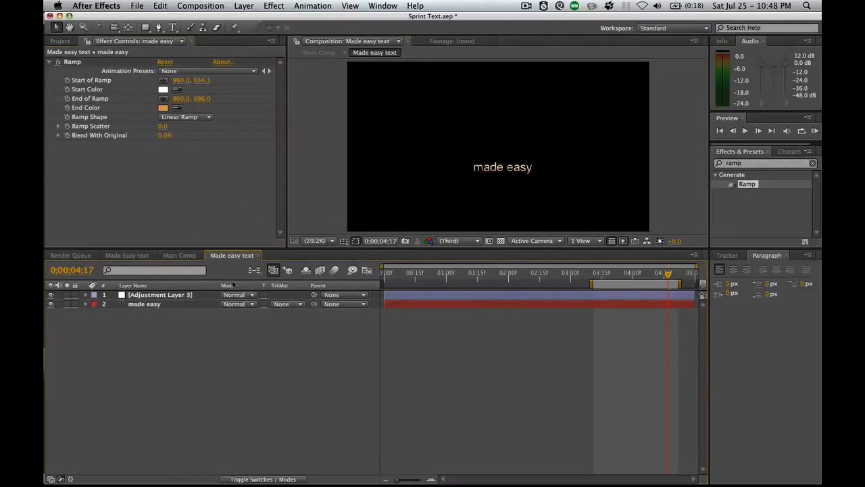
Find the Stylize Glow effect and apply it to Adjustment Layer 3
{"action": "left_click", "coordinate": [179, 295]}
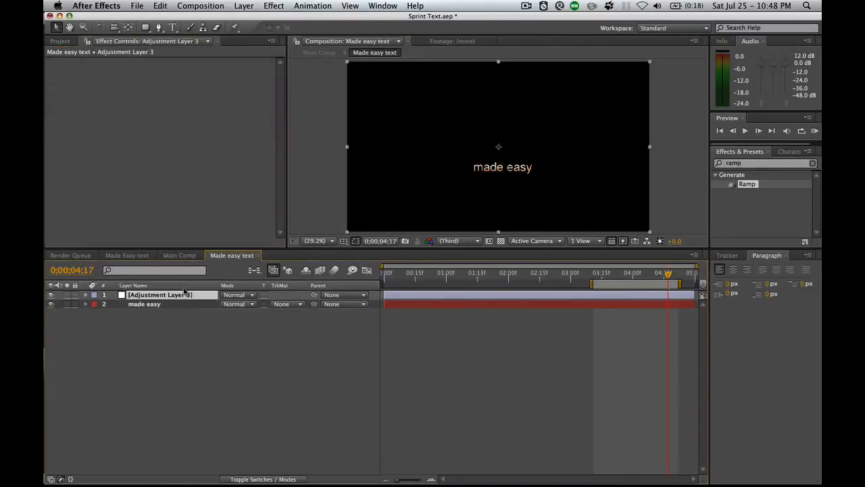
{"action": "left_click", "coordinate": [757, 163]}
{"action": "type", "text": "glow"}
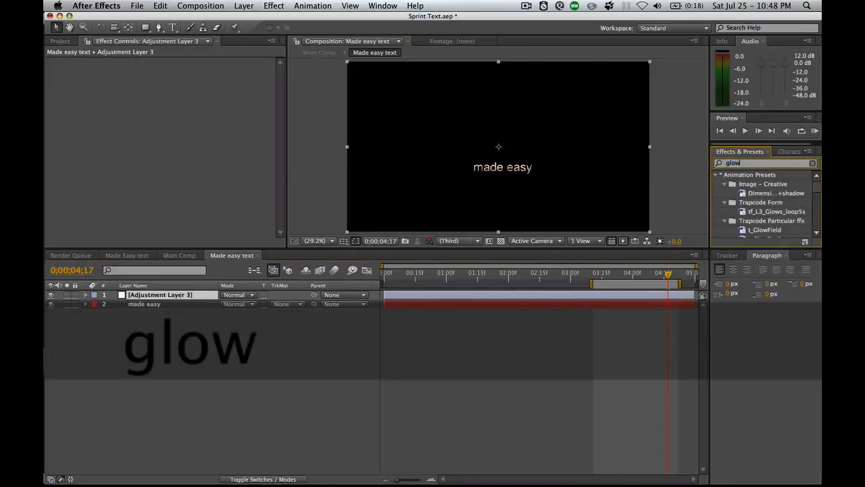
{"action": "scroll", "coordinate": [816, 204], "scroll_direction": "down", "scroll_amount": 5}
{"action": "double_click", "coordinate": [746, 213]}
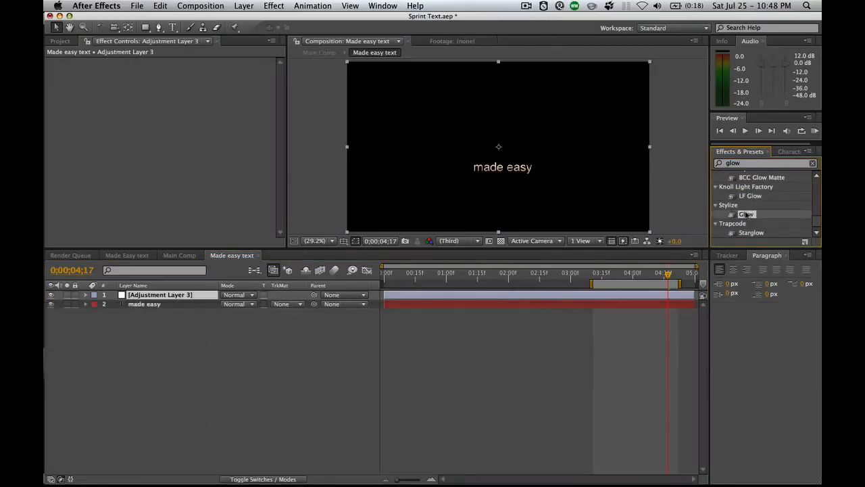
Darken the "made easy" text's Ramp End Color to a muted orange-brown of about A9835B
{"action": "left_click", "coordinate": [183, 306]}
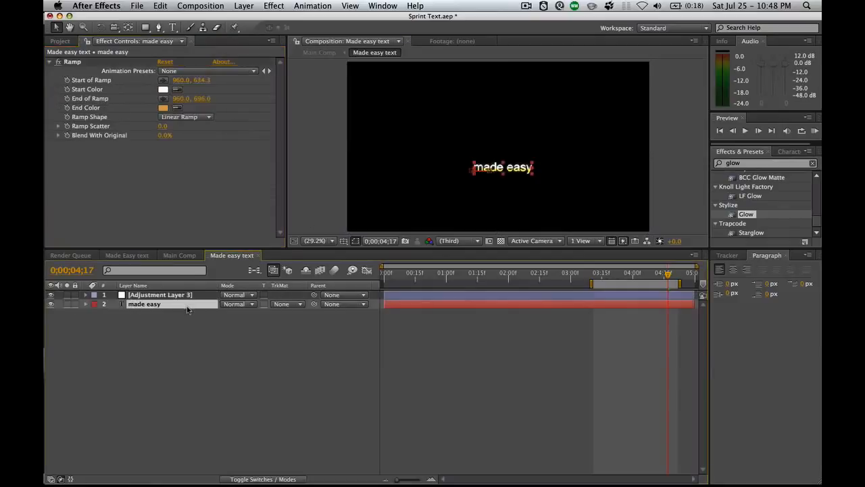
{"action": "left_click", "coordinate": [163, 108]}
{"action": "left_click", "coordinate": [164, 138]}
{"action": "mouse_move", "coordinate": [164, 138]}
{"action": "left_mouse_down"}
{"action": "mouse_move", "coordinate": [167, 99]}
{"action": "mouse_move", "coordinate": [168, 121]}
{"action": "mouse_move", "coordinate": [141, 130]}
{"action": "mouse_move", "coordinate": [161, 138]}
{"action": "left_mouse_up"}
{"action": "left_click", "coordinate": [290, 84]}
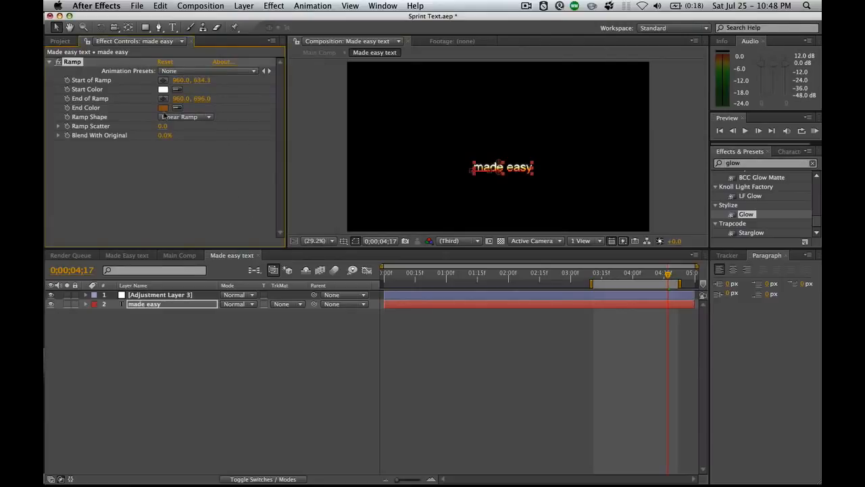
{"action": "left_click", "coordinate": [163, 108]}
{"action": "left_click", "coordinate": [108, 131]}
{"action": "left_click", "coordinate": [99, 127]}
{"action": "left_click_drag", "start_coordinate": [110, 128], "coordinate": [116, 130]}
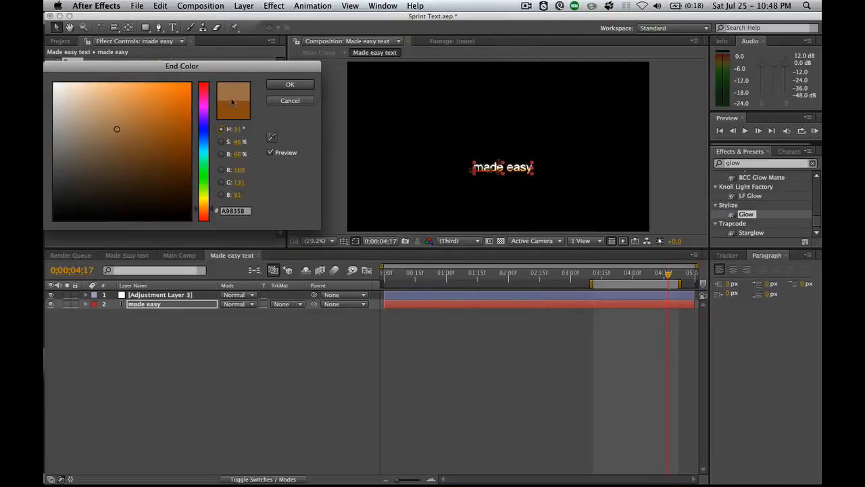
{"action": "left_click", "coordinate": [279, 86]}
{"action": "left_click", "coordinate": [272, 366]}
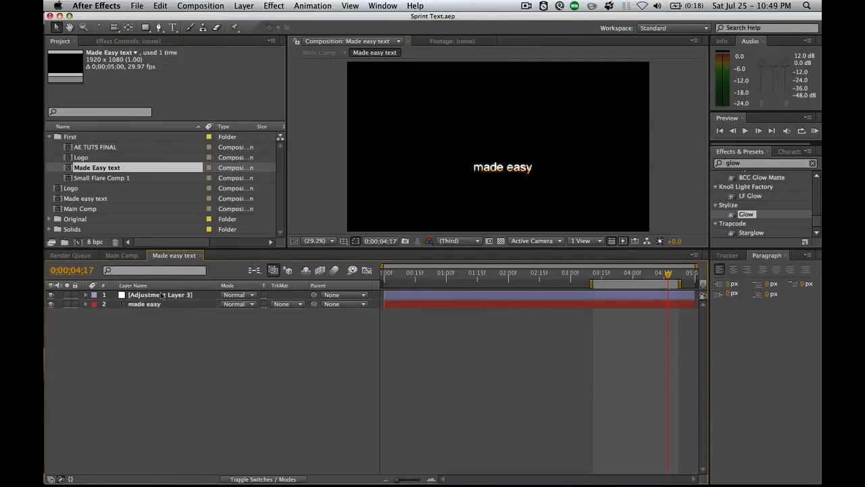
Duplicate the Glow effect on Adjustment Layer 3
{"action": "left_click", "coordinate": [162, 295]}
{"action": "left_click", "coordinate": [183, 42]}
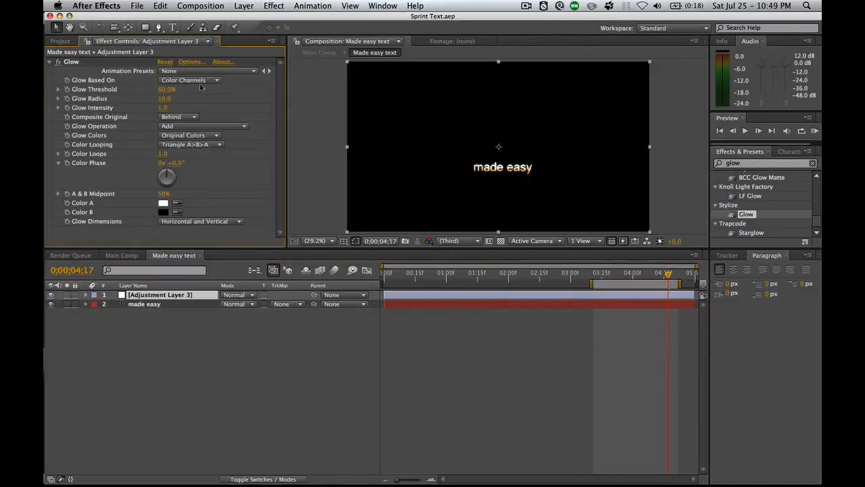
{"action": "left_click", "coordinate": [79, 61]}
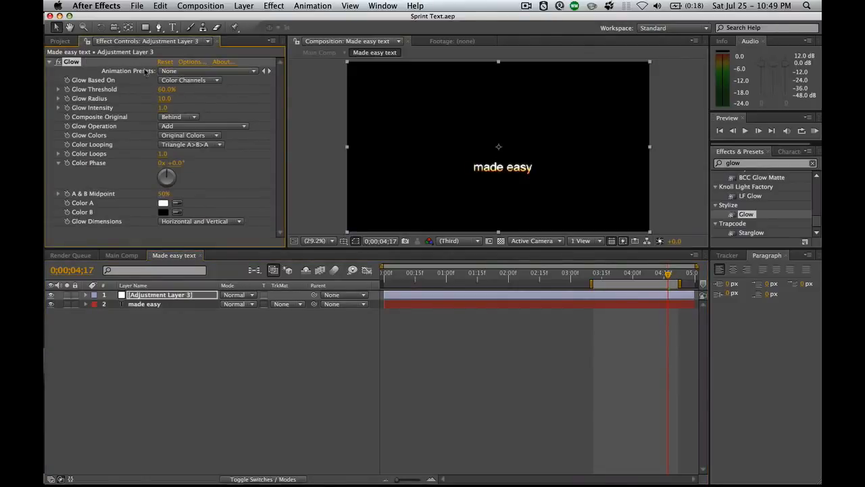
{"action": "key", "text": "super+d"}
Set the Glow Radius to 8 on the first Glow and 45 on Glow 2
{"action": "scroll", "coordinate": [264, 108], "scroll_direction": "up", "scroll_amount": 5}
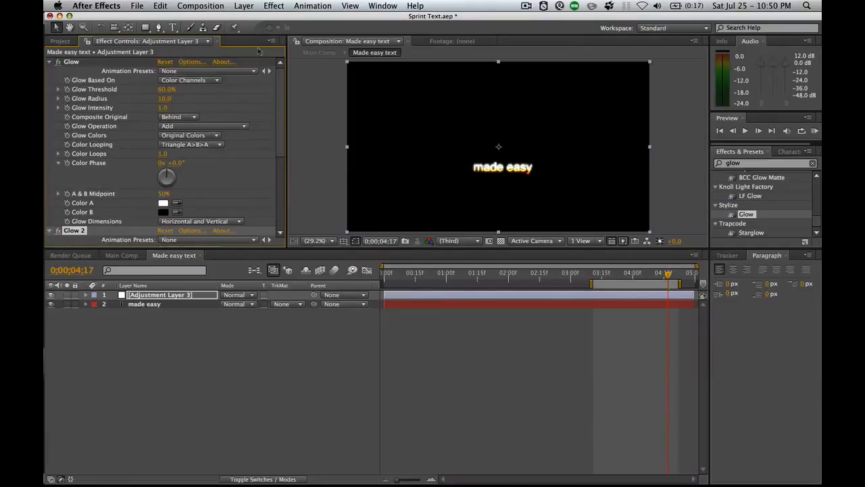
{"action": "mouse_move", "coordinate": [163, 99]}
{"action": "left_mouse_down"}
{"action": "mouse_move", "coordinate": [165, 112]}
{"action": "mouse_move", "coordinate": [169, 99]}
{"action": "left_mouse_up"}
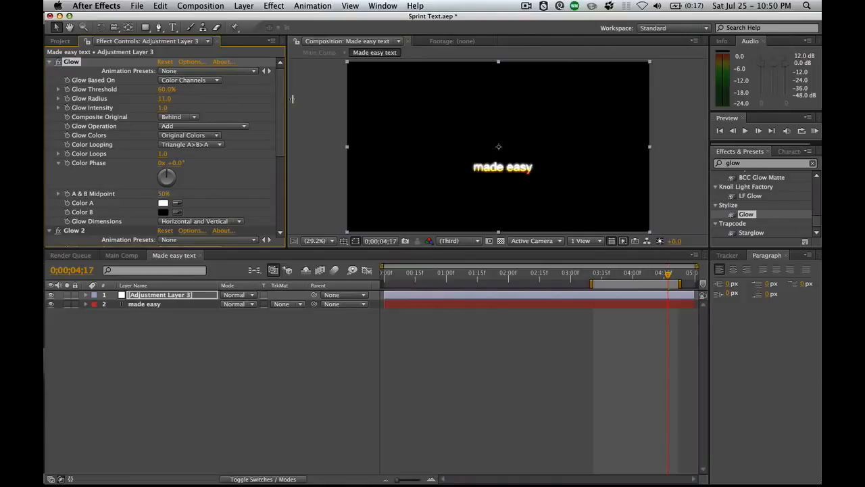
{"action": "left_click", "coordinate": [164, 99]}
{"action": "type", "text": "8"}
{"action": "key", "text": "Return"}
{"action": "scroll", "coordinate": [280, 142], "scroll_direction": "down", "scroll_amount": 5}
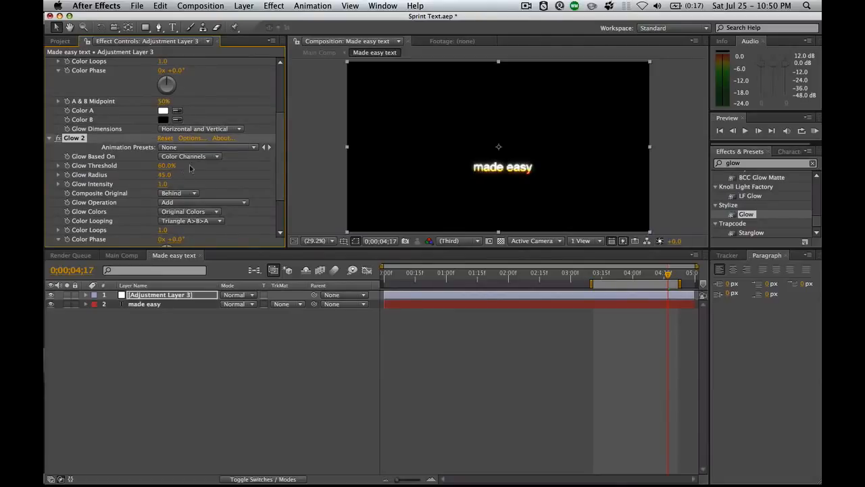
Set the Glow Threshold to 64.7% on the first Glow and 91.8% on Glow 2, and save the project
{"action": "scroll", "coordinate": [277, 170], "scroll_direction": "up", "scroll_amount": 5}
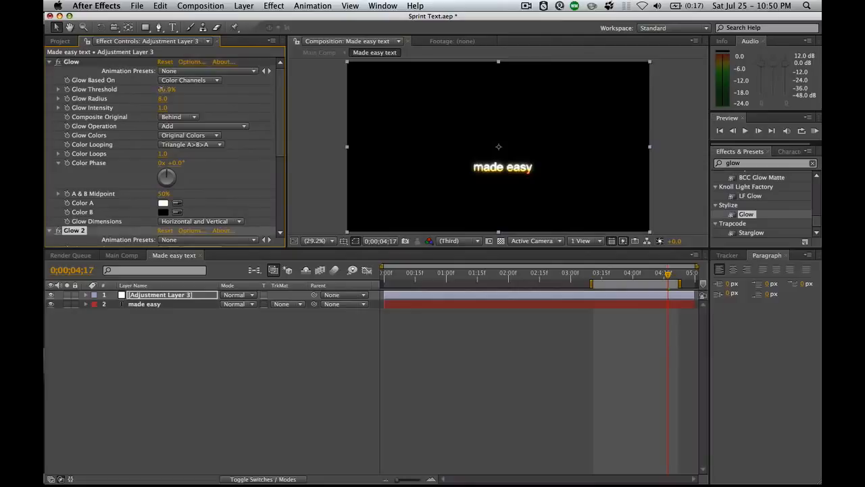
{"action": "left_click_drag", "start_coordinate": [166, 89], "coordinate": [177, 90]}
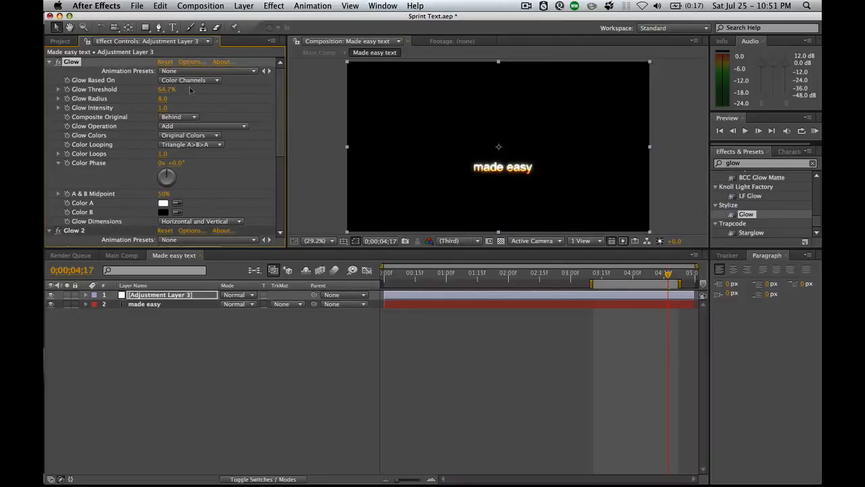
{"action": "scroll", "coordinate": [278, 106], "scroll_direction": "down", "scroll_amount": 6}
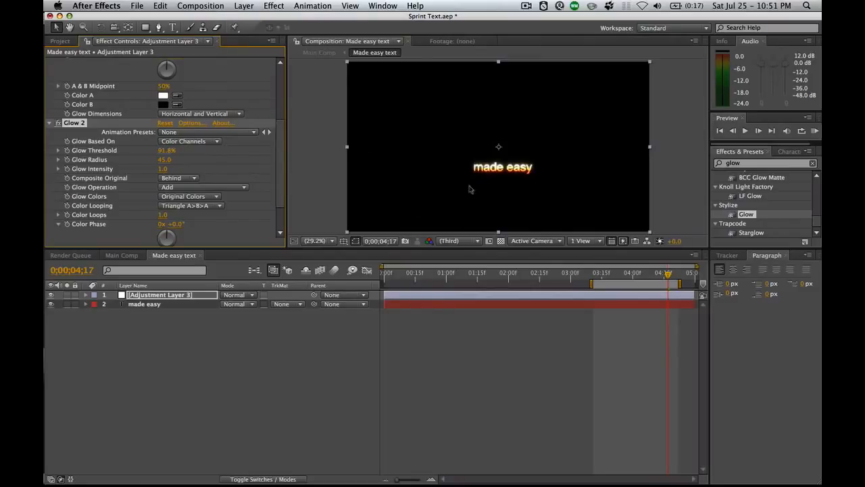
{"action": "key", "text": "super+s"}
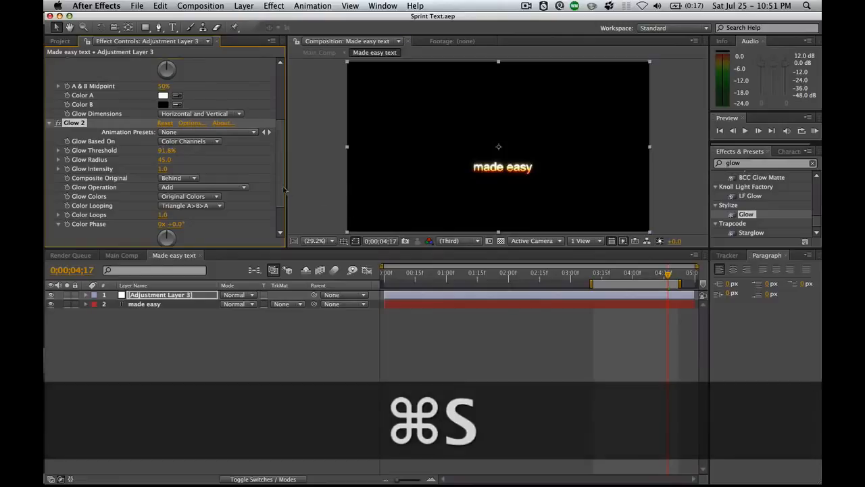
Draw a rectangular mask around the word "made" on Adjustment Layer 3 to limit its glow
{"action": "left_click_drag", "start_coordinate": [280, 187], "coordinate": [280, 232]}
{"action": "key", "text": "Return"}
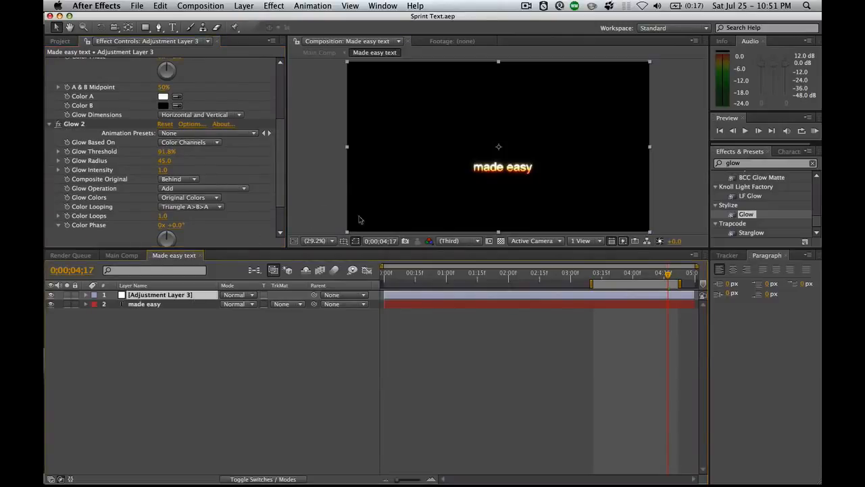
{"action": "left_click_drag", "start_coordinate": [145, 27], "coordinate": [177, 27]}
{"action": "left_click_drag", "start_coordinate": [445, 154], "coordinate": [506, 182]}
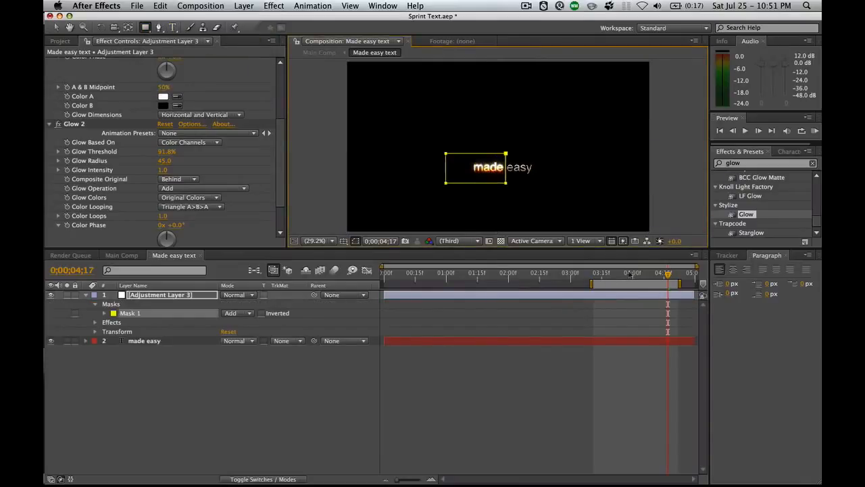
Scrub through the tagline's reveal in Main Comp and set the current time to 0;00;03;15
{"action": "left_click", "coordinate": [123, 256]}
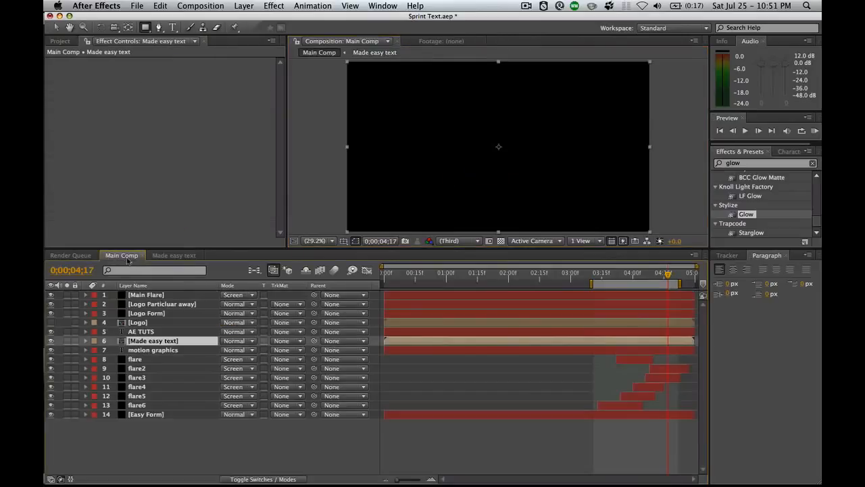
{"action": "left_click", "coordinate": [609, 274]}
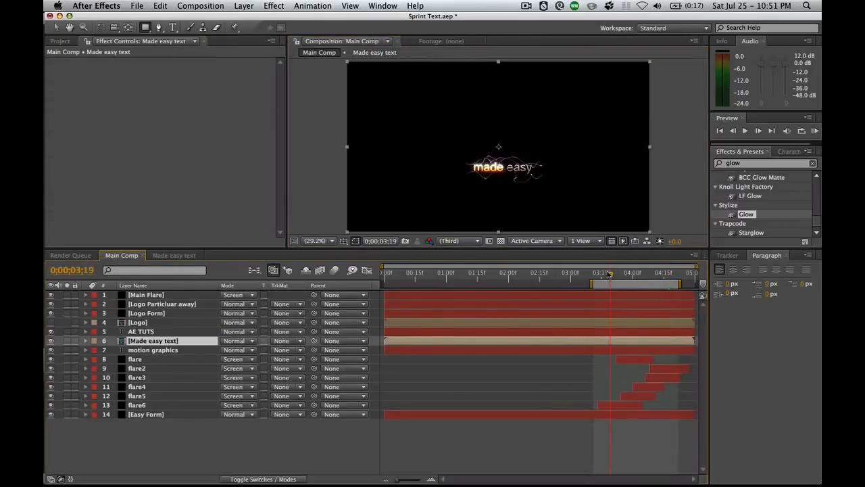
{"action": "left_click_drag", "start_coordinate": [609, 274], "coordinate": [602, 277]}
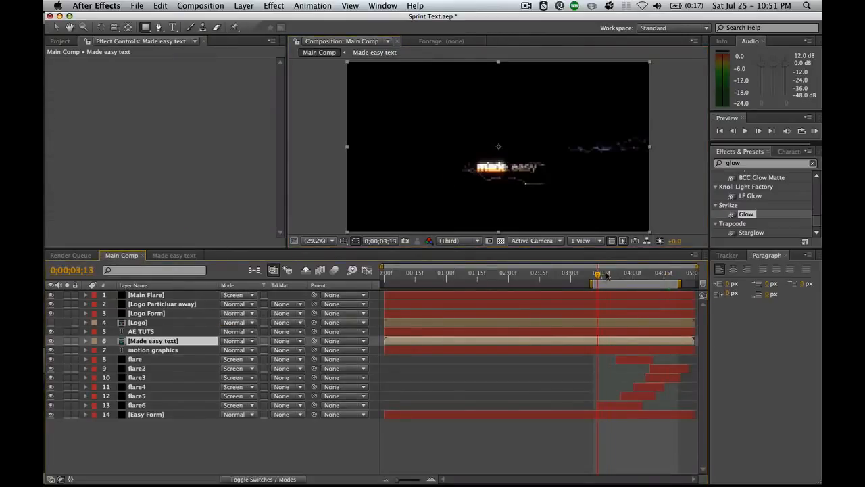
{"action": "left_click", "coordinate": [606, 275]}
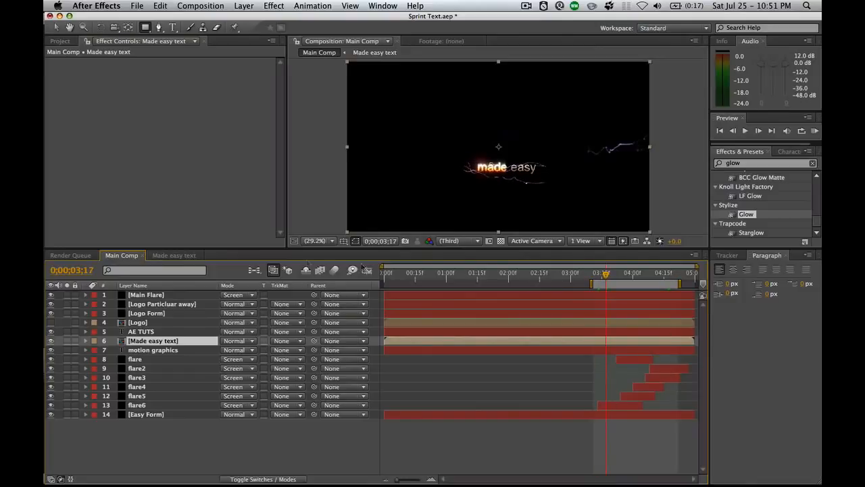
{"action": "left_click_drag", "start_coordinate": [605, 277], "coordinate": [603, 283]}
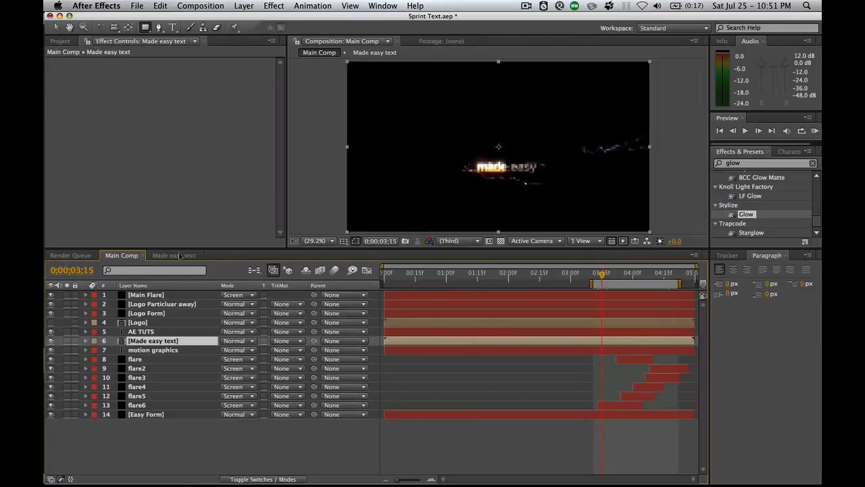
In the Made easy text comp, enable Mask Path keyframing on Mask 1 at 0;00;03;15 and shift the mask just left of the text
{"action": "left_click", "coordinate": [179, 257]}
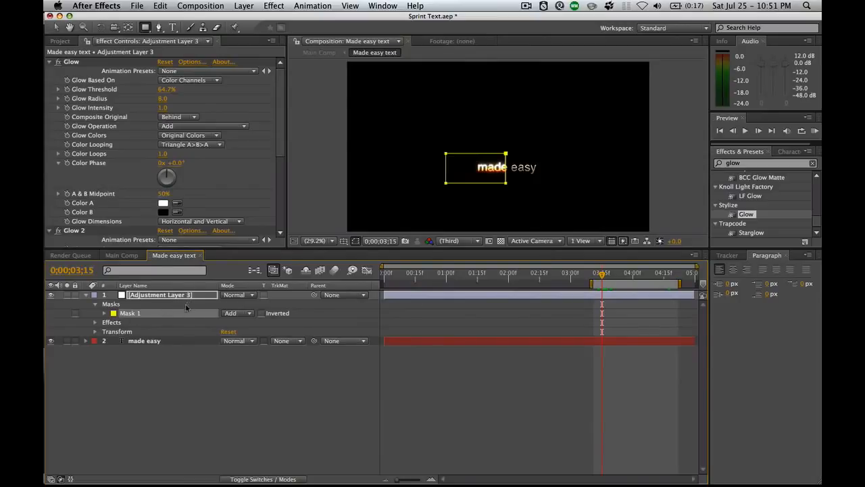
{"action": "key", "text": "m"}
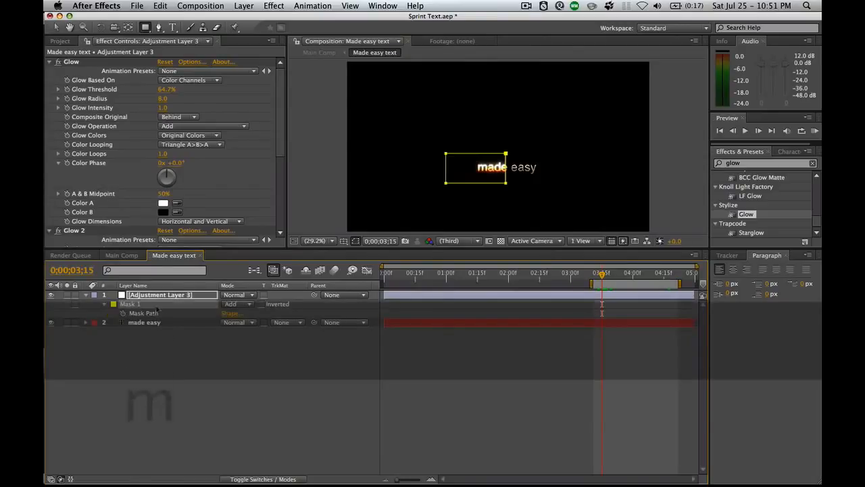
{"action": "left_click", "coordinate": [122, 314]}
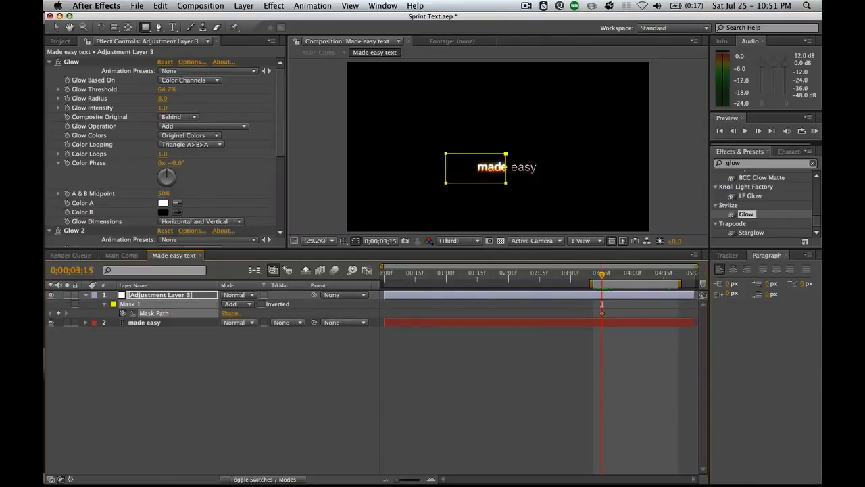
{"action": "key", "text": "v"}
{"action": "left_click_drag", "start_coordinate": [506, 168], "coordinate": [475, 168]}
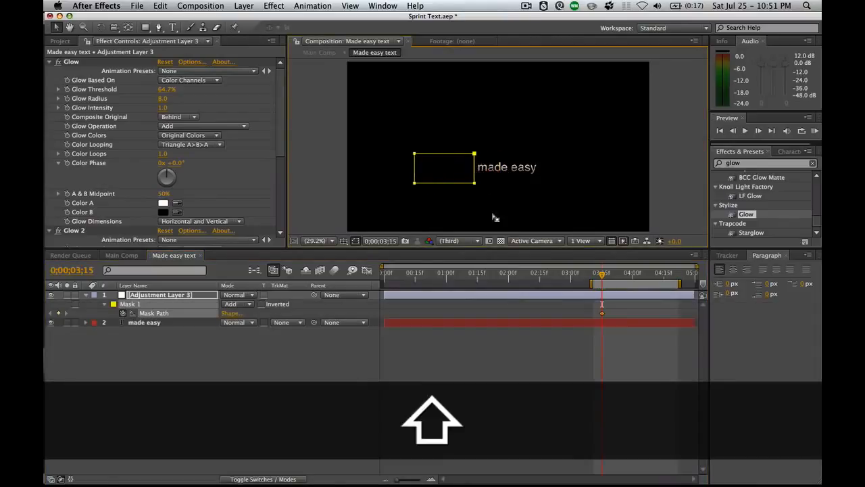
At 0;00;03;22, keyframe Mask 1 by reshaping, slightly tilting and placing it just right of the "made easy" text
{"action": "left_click", "coordinate": [616, 274]}
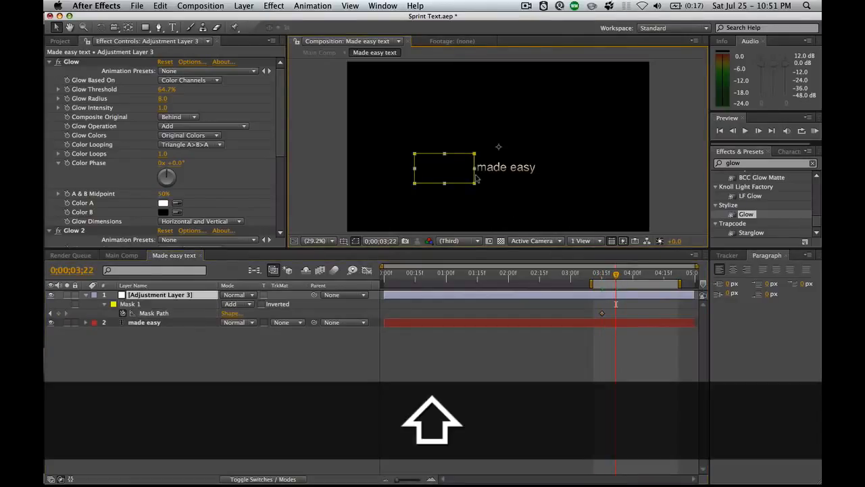
{"action": "left_click_drag", "start_coordinate": [475, 182], "coordinate": [575, 182]}
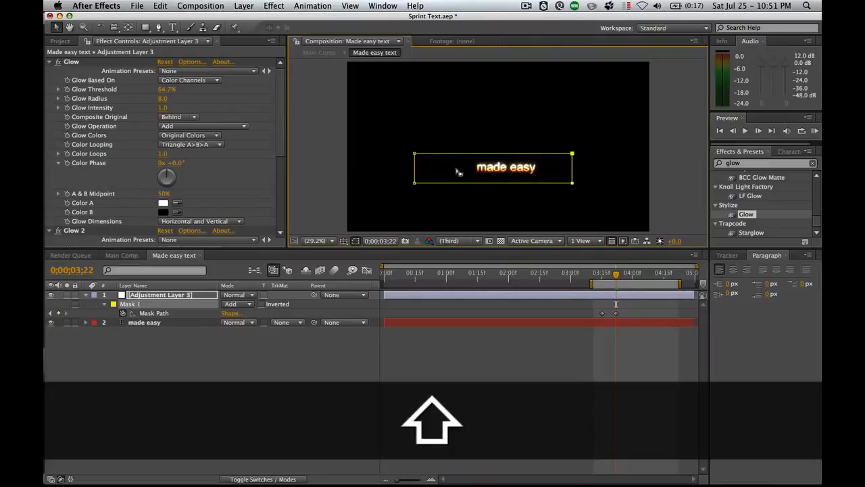
{"action": "left_click_drag", "start_coordinate": [416, 175], "coordinate": [575, 170]}
{"action": "left_click_drag", "start_coordinate": [634, 154], "coordinate": [563, 173]}
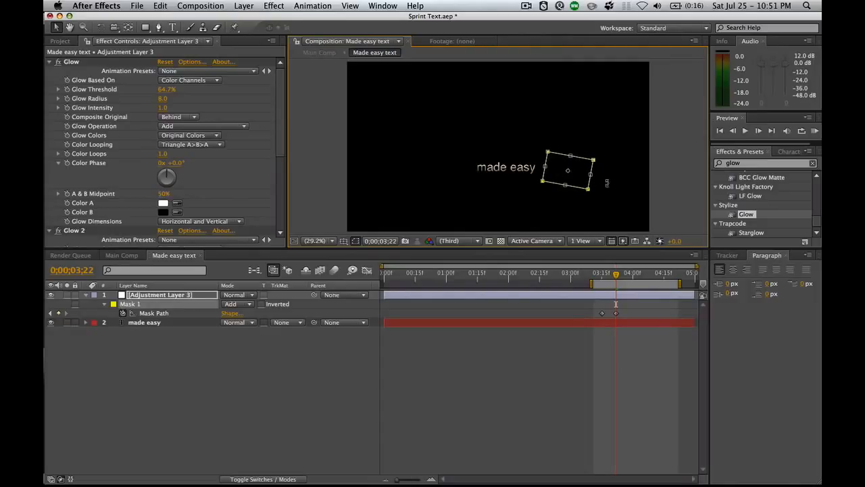
{"action": "left_click_drag", "start_coordinate": [539, 190], "coordinate": [537, 190]}
{"action": "key", "text": "Return"}
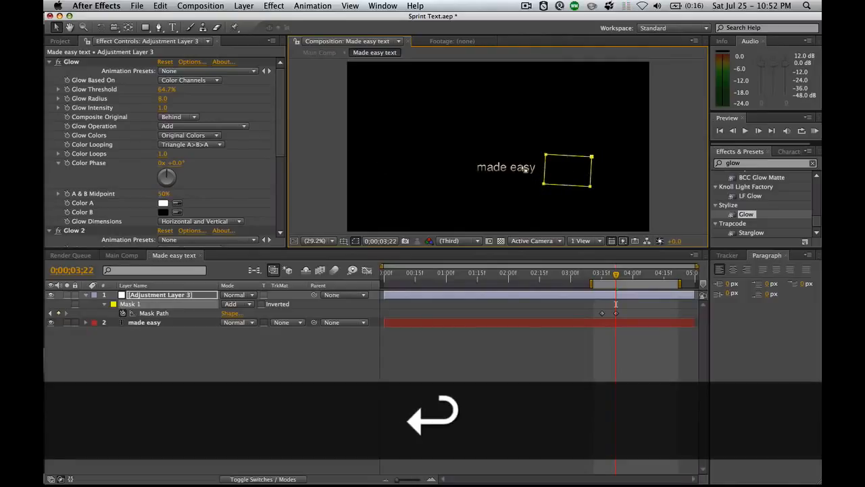
{"action": "double_click", "coordinate": [570, 181]}
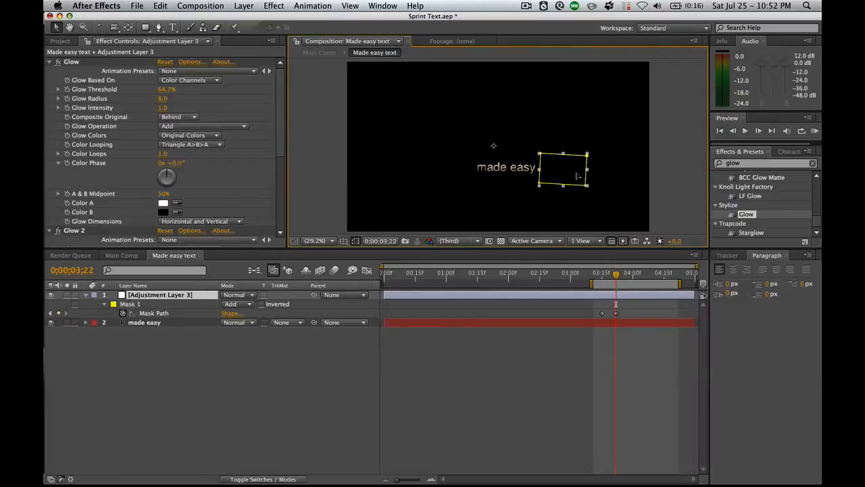
Set Mask 1's Mask Feather to 178 pixels
{"action": "key", "text": "f"}
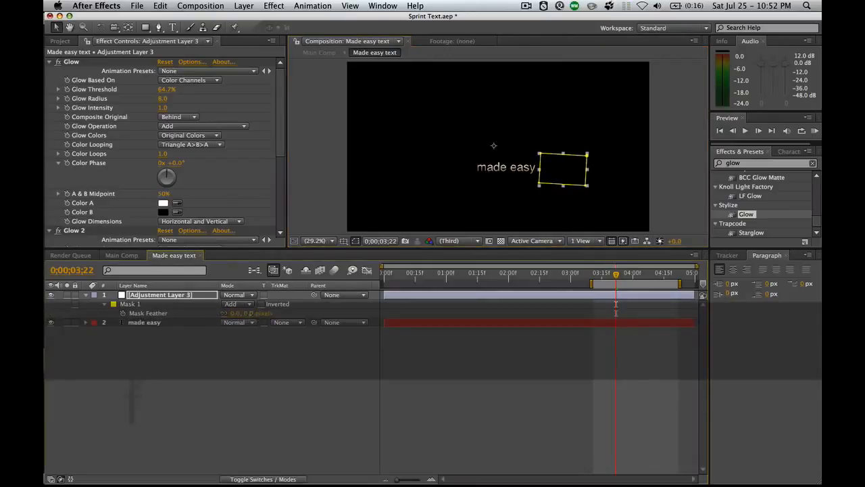
{"action": "mouse_move", "coordinate": [608, 276]}
{"action": "left_mouse_down"}
{"action": "mouse_move", "coordinate": [599, 274]}
{"action": "mouse_move", "coordinate": [610, 276]}
{"action": "left_mouse_up"}
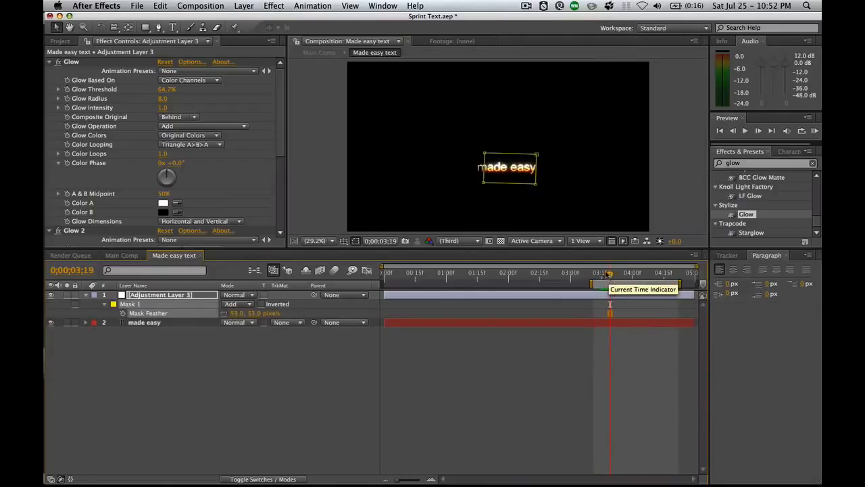
{"action": "key", "text": "f"}
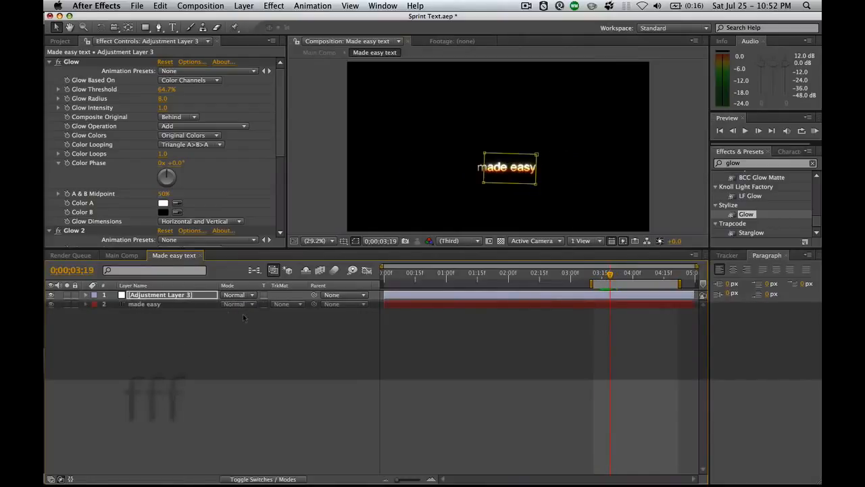
{"action": "key", "text": "f"}
{"action": "left_click_drag", "start_coordinate": [262, 313], "coordinate": [284, 312]}
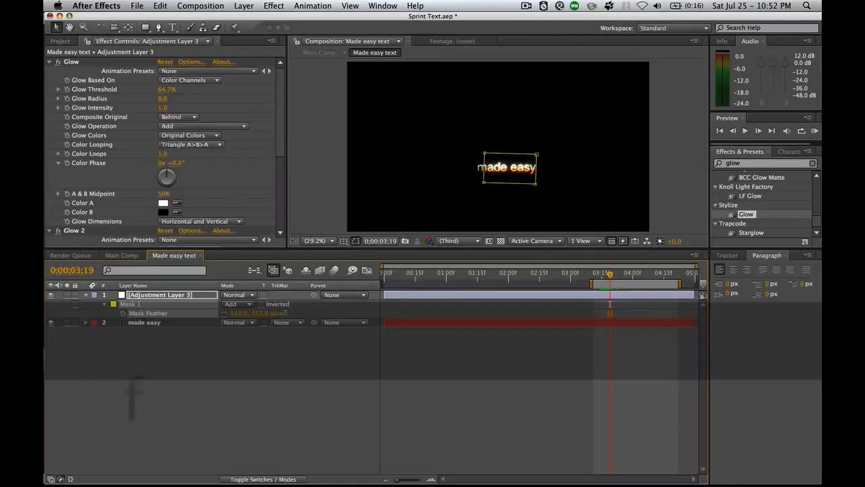
{"action": "left_click", "coordinate": [258, 353]}
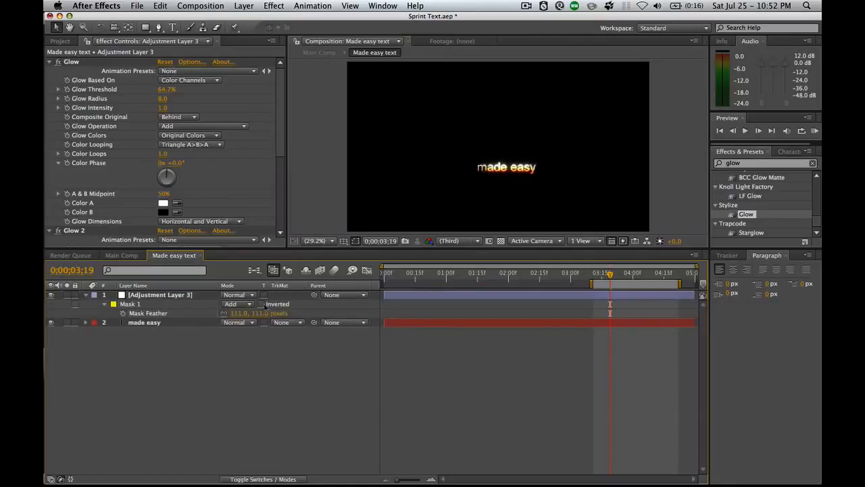
{"action": "left_click_drag", "start_coordinate": [260, 313], "coordinate": [301, 313]}
{"action": "left_click", "coordinate": [304, 350]}
Move Mask 1's second Mask Path keyframe to about 0;00;04;02 to slow the glow sweep
{"action": "mouse_move", "coordinate": [610, 274]}
{"action": "left_mouse_down"}
{"action": "mouse_move", "coordinate": [597, 275]}
{"action": "mouse_move", "coordinate": [618, 276]}
{"action": "left_mouse_up"}
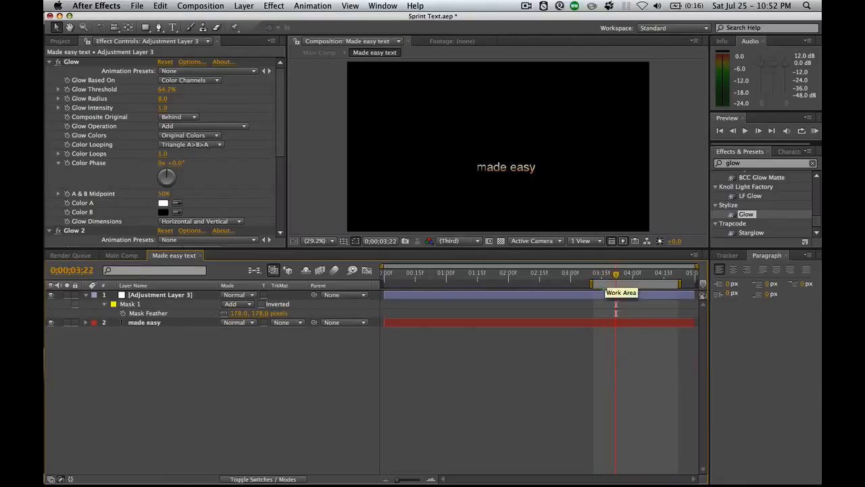
{"action": "left_click", "coordinate": [493, 145]}
{"action": "key", "text": "u"}
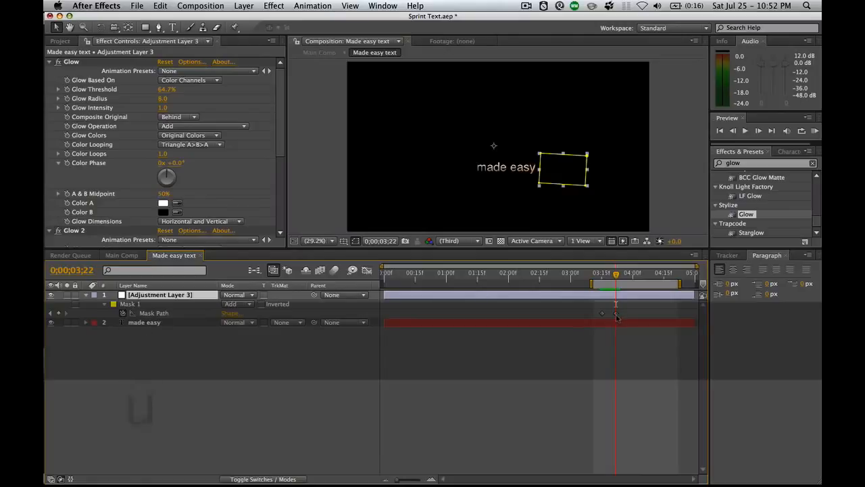
{"action": "left_click_drag", "start_coordinate": [615, 313], "coordinate": [637, 313]}
{"action": "left_click", "coordinate": [619, 363]}
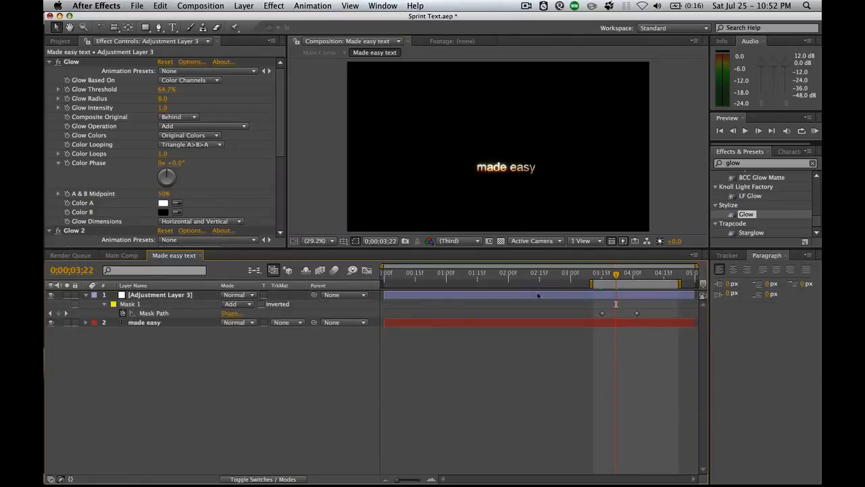
Draw a second rectangular mask over the end of the word "easy" on Adjustment Layer 3
{"action": "key", "text": "m"}
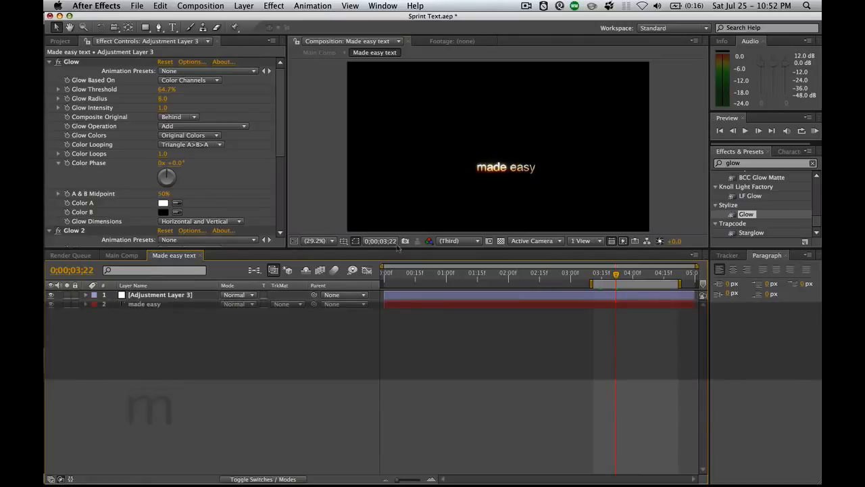
{"action": "left_click", "coordinate": [144, 27]}
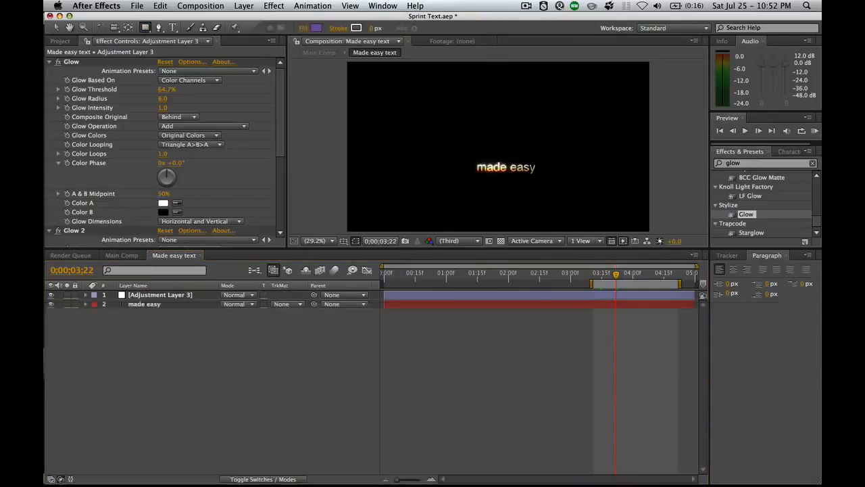
{"action": "left_click_drag", "start_coordinate": [555, 159], "coordinate": [523, 186]}
{"action": "key", "text": "super+z"}
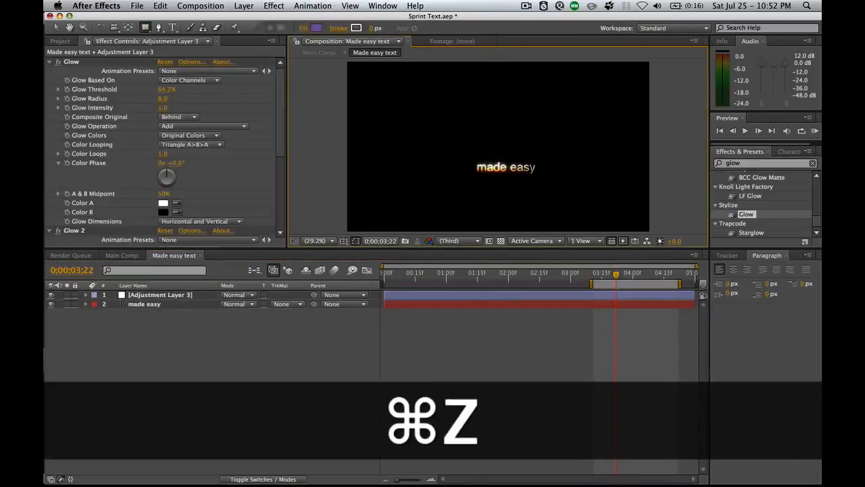
{"action": "left_click", "coordinate": [495, 292]}
{"action": "left_click_drag", "start_coordinate": [562, 150], "coordinate": [520, 185]}
Set Mask 2's Mask Feather to 170 pixels
{"action": "key", "text": "f"}
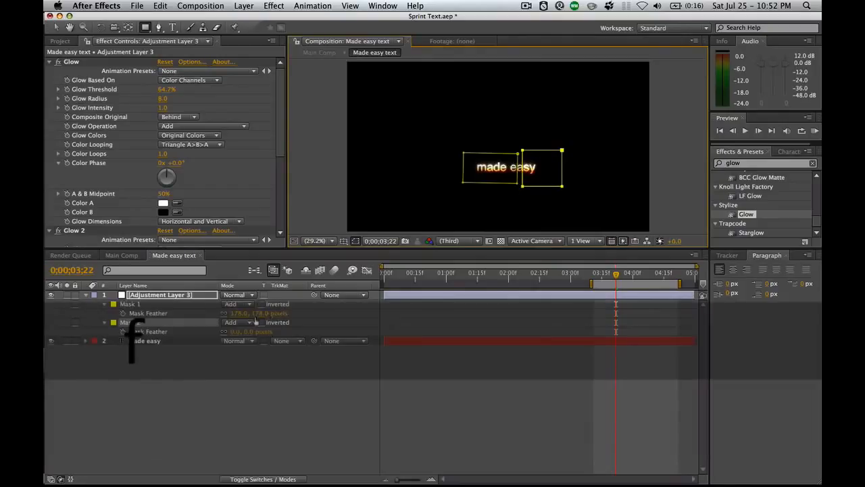
{"action": "left_click_drag", "start_coordinate": [243, 331], "coordinate": [341, 331]}
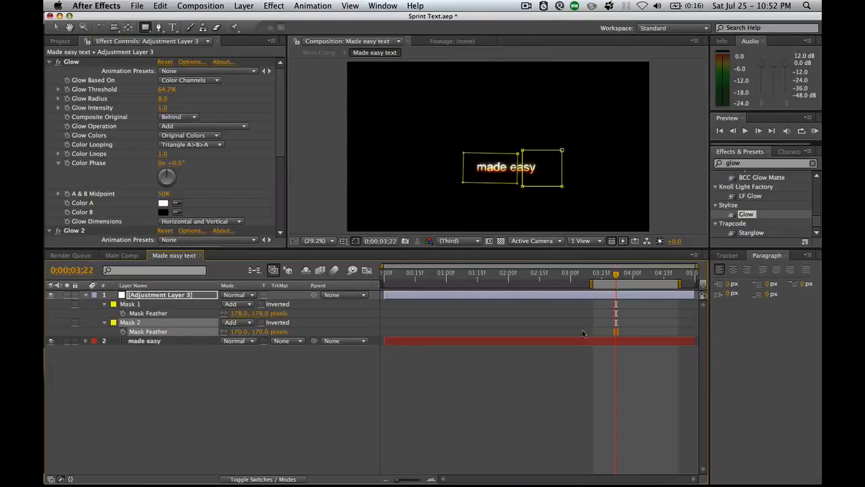
{"action": "left_click", "coordinate": [568, 392]}
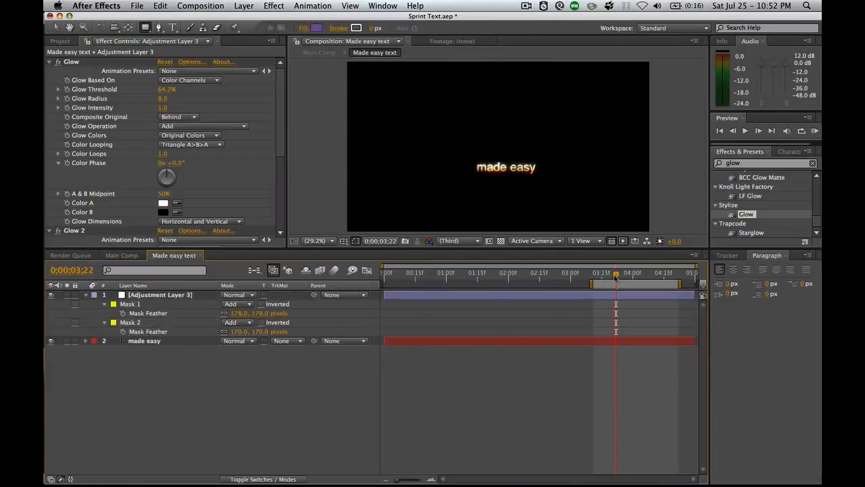
Enable Mask Path keyframing on Mask 2 at 0;00;03;11 and shift the mask to the right, off the word "easy"
{"action": "left_click_drag", "start_coordinate": [616, 277], "coordinate": [639, 278]}
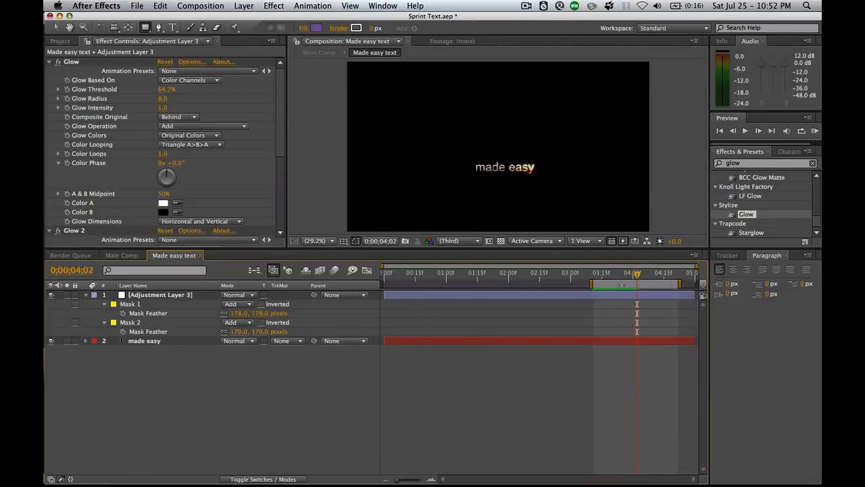
{"action": "left_click_drag", "start_coordinate": [639, 277], "coordinate": [595, 276]}
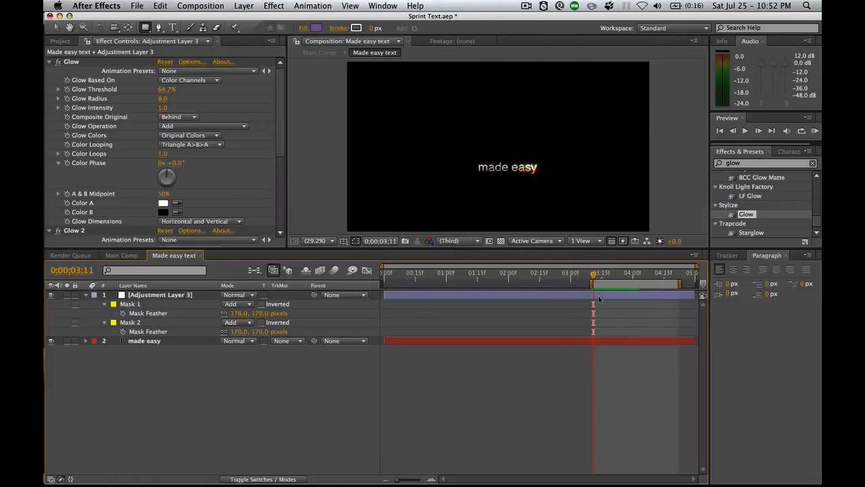
{"action": "left_click", "coordinate": [574, 296]}
{"action": "left_click", "coordinate": [150, 323]}
{"action": "key", "text": "m"}
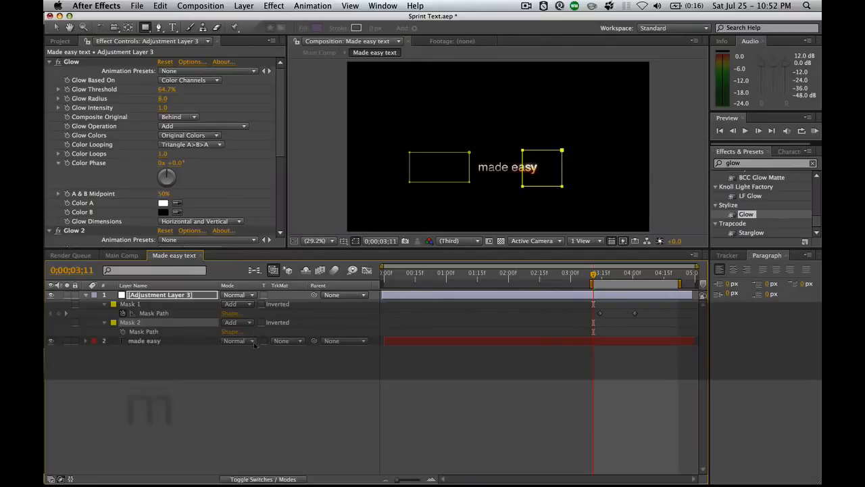
{"action": "left_click", "coordinate": [123, 332]}
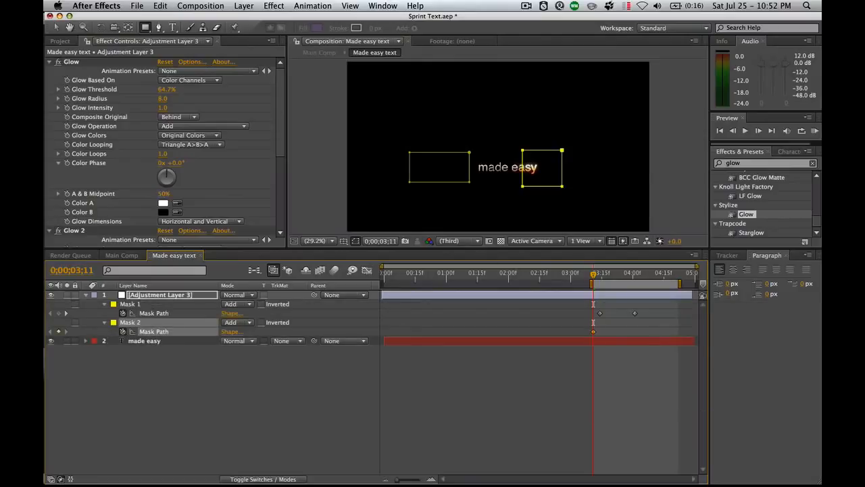
{"action": "key", "text": "v"}
{"action": "left_click_drag", "start_coordinate": [552, 190], "coordinate": [579, 196]}
At about 0;00;03;20, keyframe Mask 2 back over the end of "easy" and go to 0;00;04;04
{"action": "left_click_drag", "start_coordinate": [593, 276], "coordinate": [612, 277]}
{"action": "left_click_drag", "start_coordinate": [573, 197], "coordinate": [552, 196]}
{"action": "left_click_drag", "start_coordinate": [612, 276], "coordinate": [641, 276]}
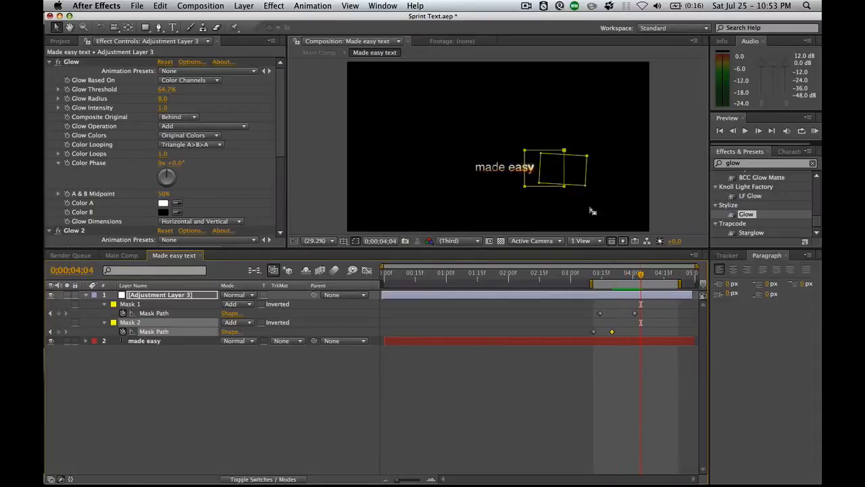
Keyframe both mask paths with a slight lower-edge shift at 0;00;03;26, and at 0;00;04;05 keyframe Mask 2 over the word "made"
{"action": "left_click", "coordinate": [625, 275]}
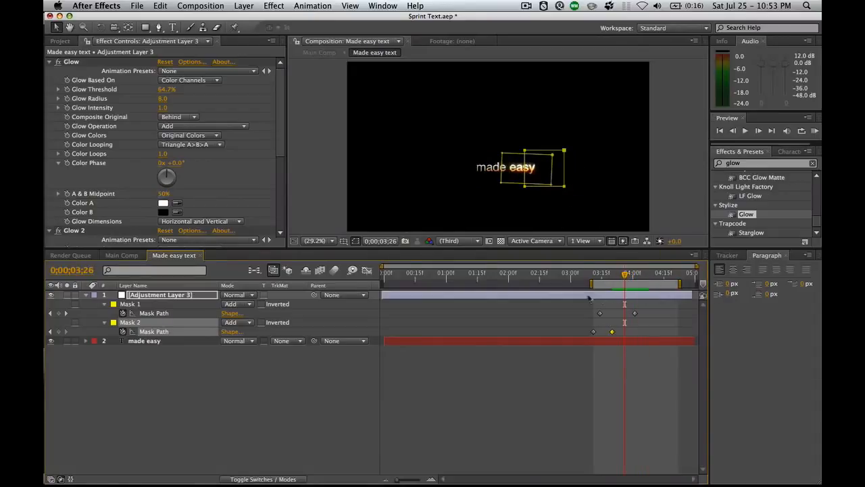
{"action": "left_click_drag", "start_coordinate": [515, 183], "coordinate": [553, 188]}
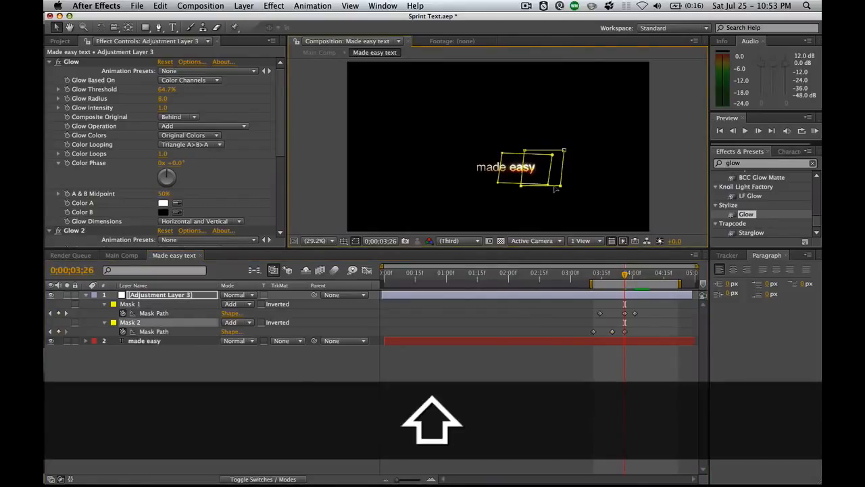
{"action": "left_click_drag", "start_coordinate": [629, 275], "coordinate": [643, 275]}
{"action": "double_click", "coordinate": [544, 186]}
{"action": "left_click_drag", "start_coordinate": [541, 180], "coordinate": [484, 173]}
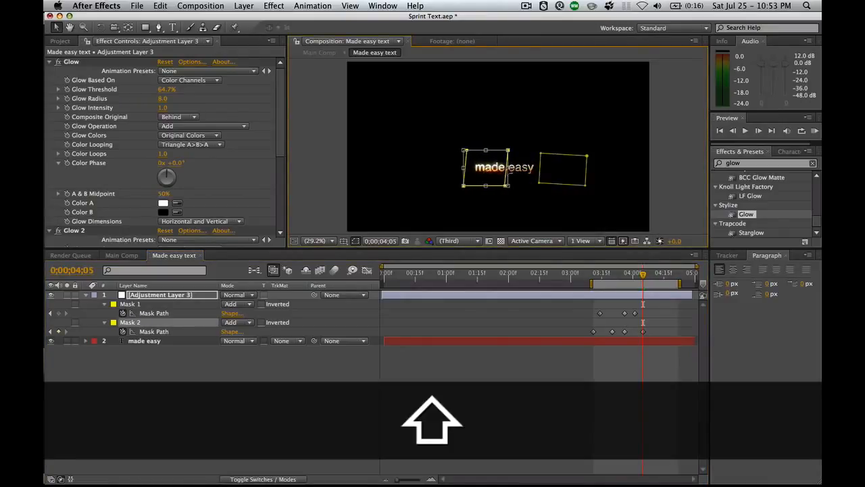
At 0;00;04;06, keyframe Mask 1 back toward the end of the word "easy" and preview the glow sweep
{"action": "left_click_drag", "start_coordinate": [643, 275], "coordinate": [646, 275]}
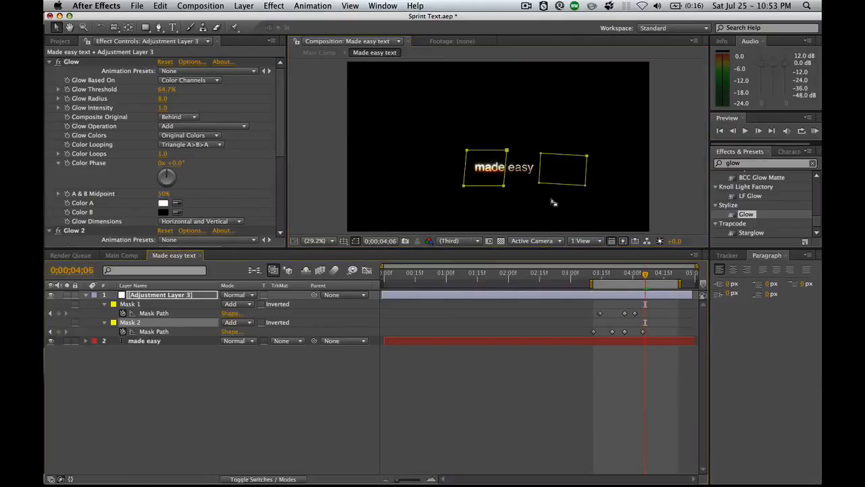
{"action": "left_click", "coordinate": [572, 185]}
{"action": "left_click_drag", "start_coordinate": [572, 185], "coordinate": [548, 180]}
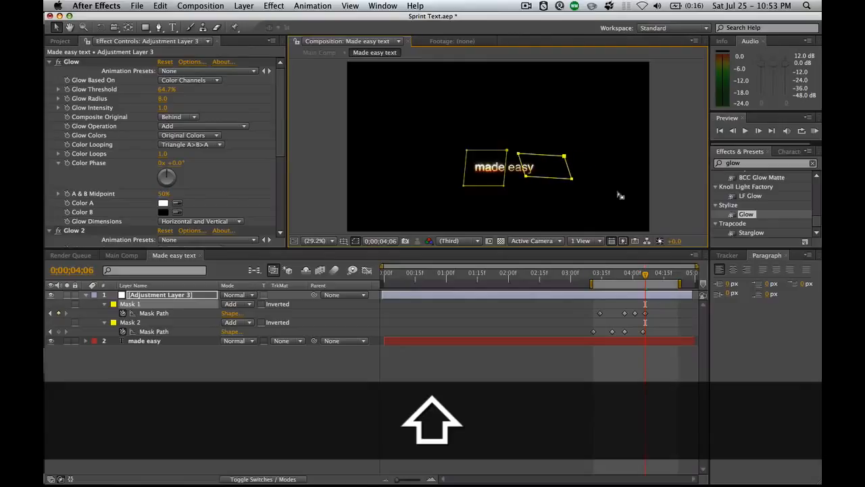
{"action": "left_click", "coordinate": [679, 189]}
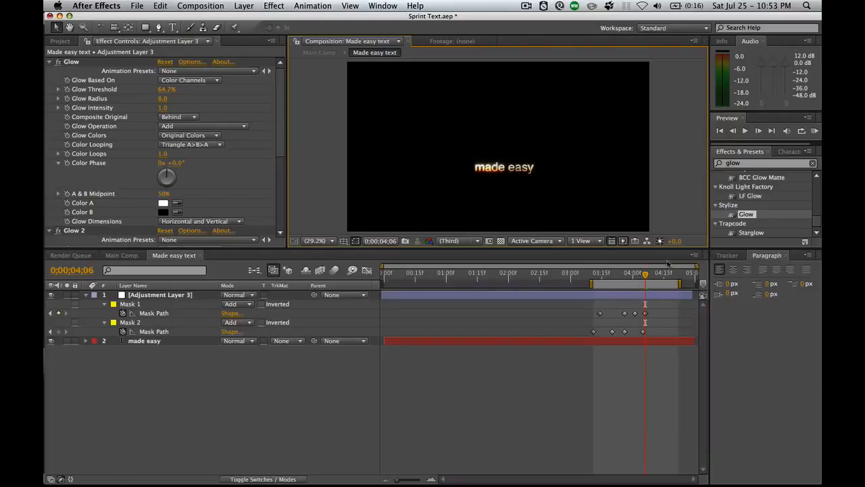
{"action": "left_click", "coordinate": [815, 131]}
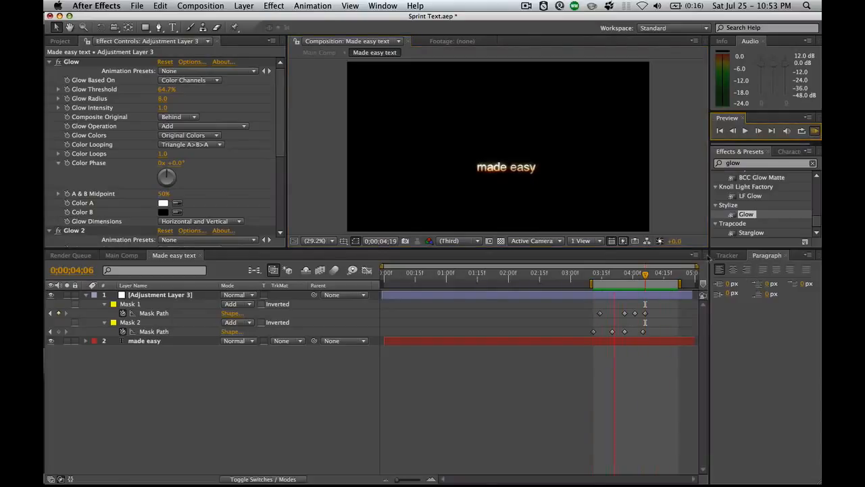
Extend the work area to the composition's end and stretch all Mask 1 and Mask 2 path keyframes out to about 0;00;04;29
{"action": "left_click_drag", "start_coordinate": [681, 284], "coordinate": [595, 335]}
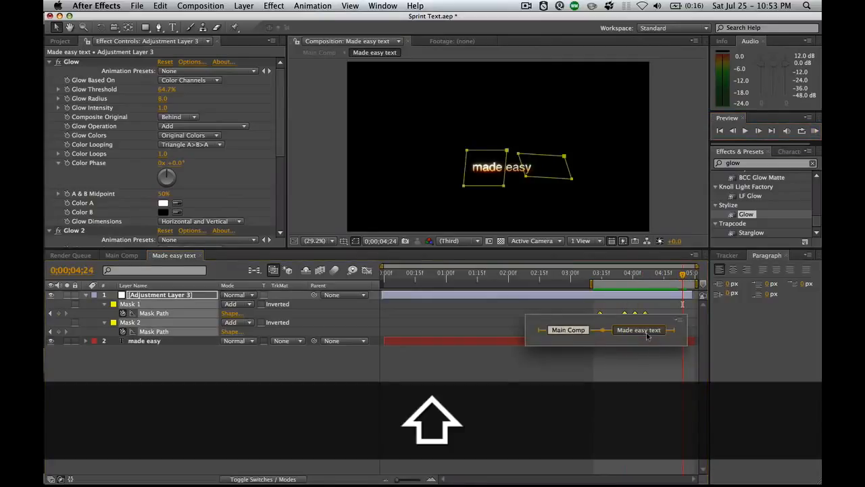
{"action": "left_click_drag", "start_coordinate": [667, 306], "coordinate": [592, 334]}
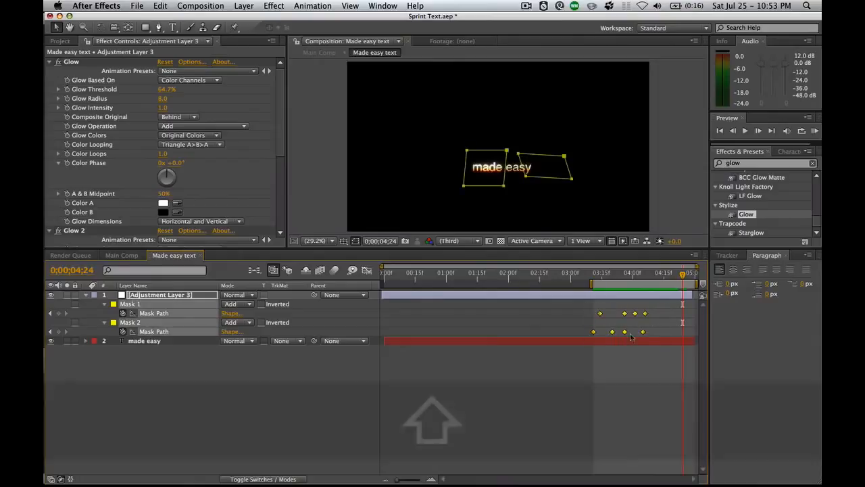
{"action": "left_click_drag", "start_coordinate": [646, 316], "coordinate": [693, 313]}
Preview the stretched glow sweep and save the project
{"action": "left_click", "coordinate": [814, 131]}
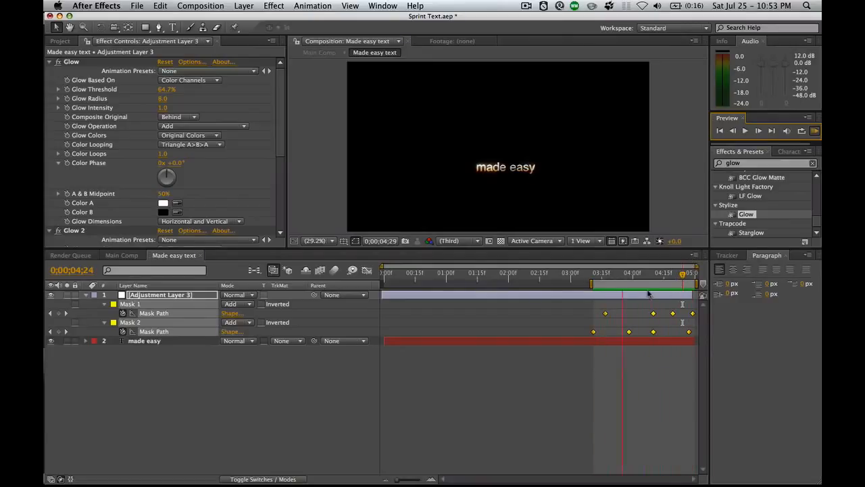
{"action": "key", "text": "space"}
{"action": "key", "text": "super+s"}
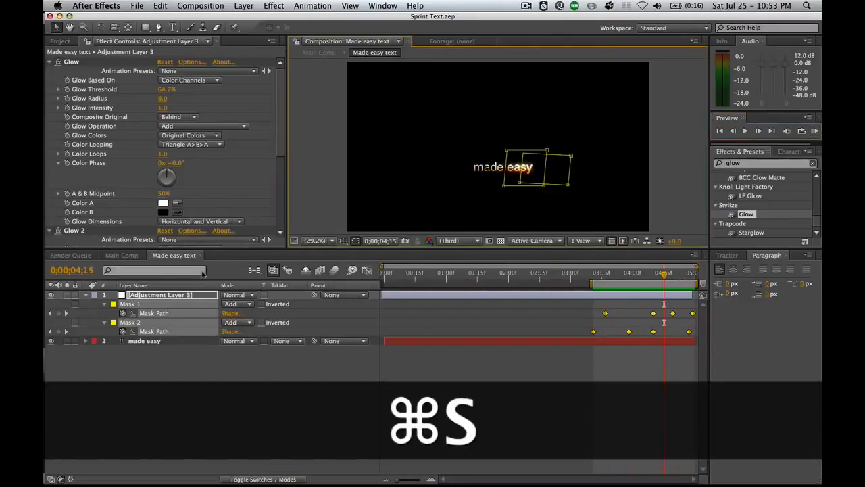
Preview the tagline glow together with the flares in Main Comp and check the frame at 0;00;04;05
{"action": "left_click", "coordinate": [123, 256]}
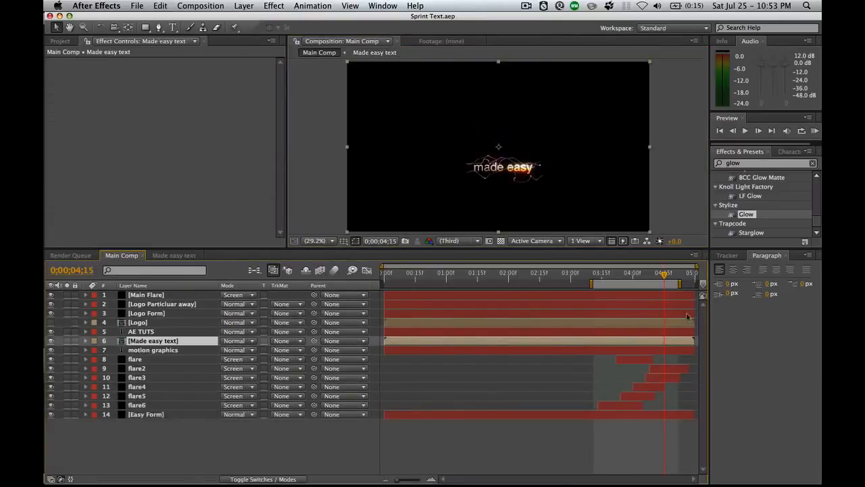
{"action": "left_click", "coordinate": [814, 130]}
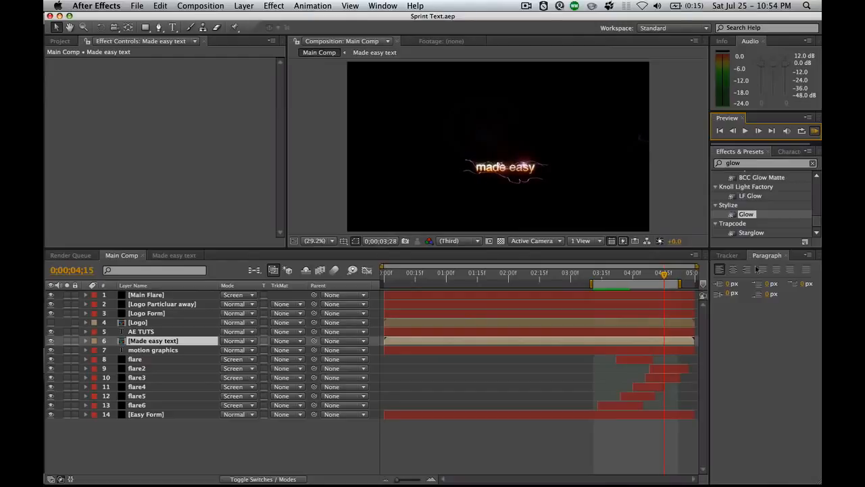
{"action": "left_click", "coordinate": [641, 273]}
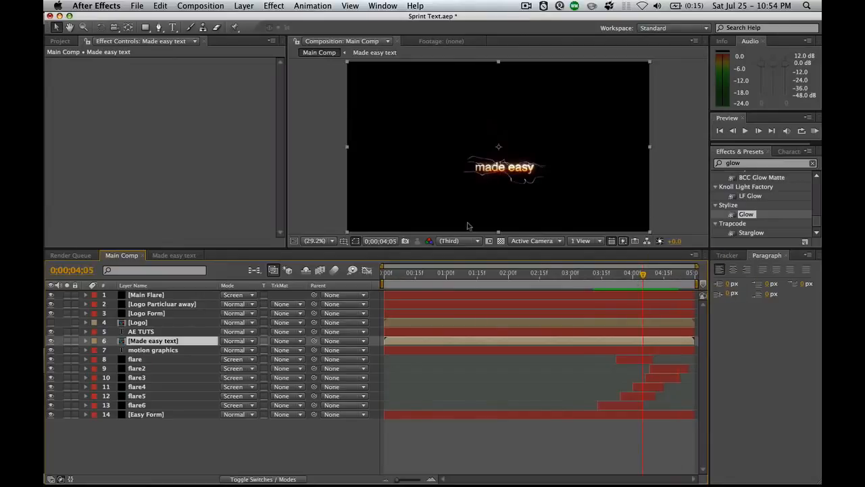
Create a black 1920 x 1080 solid named bkg in Main Comp and apply the Ramp effect to it
{"action": "left_click", "coordinate": [144, 429]}
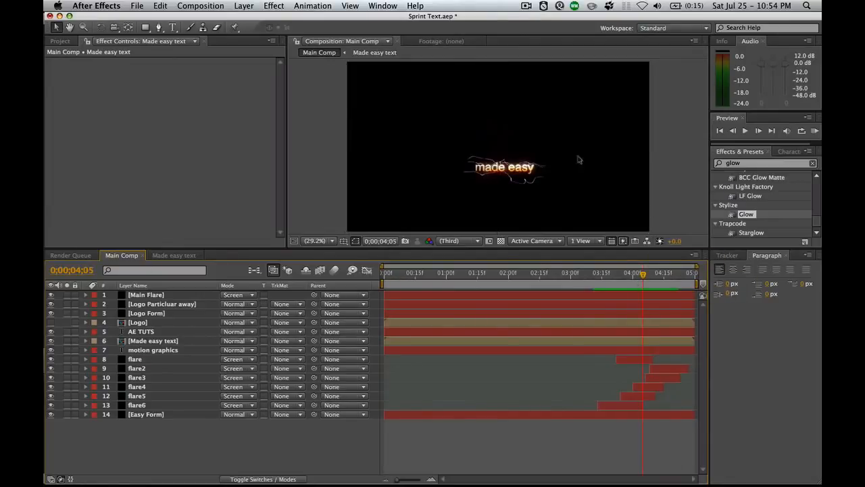
{"action": "key", "text": "super+y"}
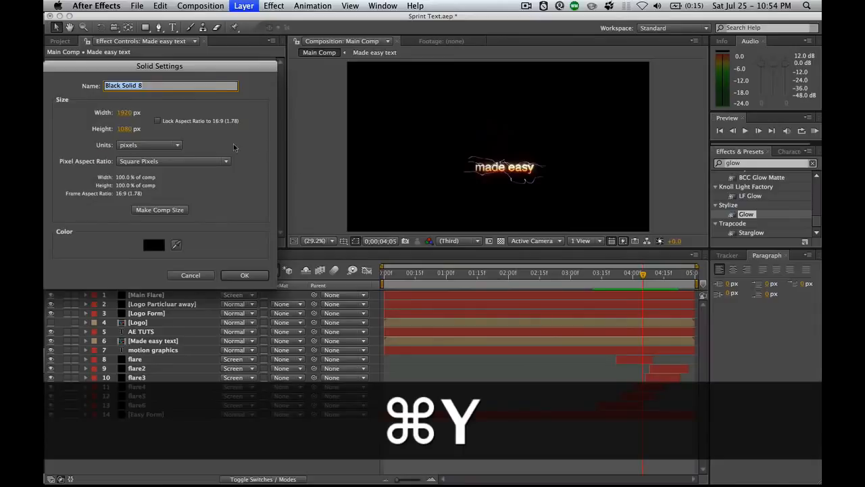
{"action": "type", "text": "bkg"}
{"action": "key", "text": "Return"}
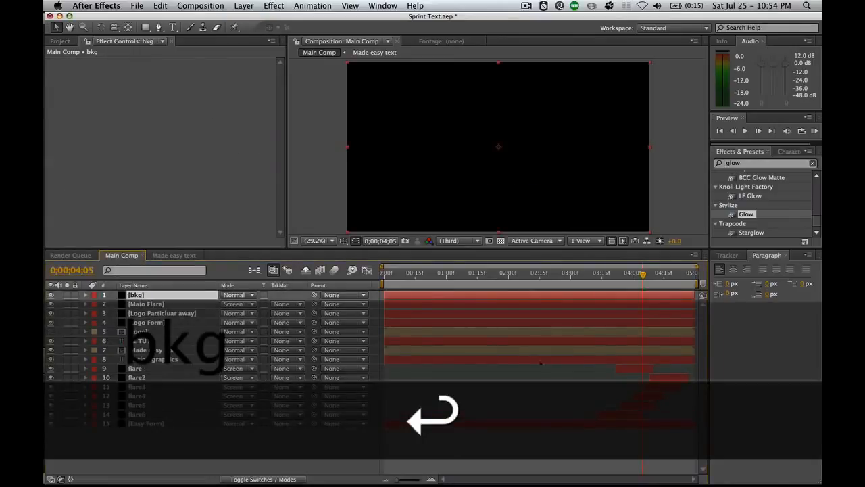
{"action": "left_click", "coordinate": [750, 164]}
{"action": "type", "text": "ramp"}
{"action": "double_click", "coordinate": [747, 183]}
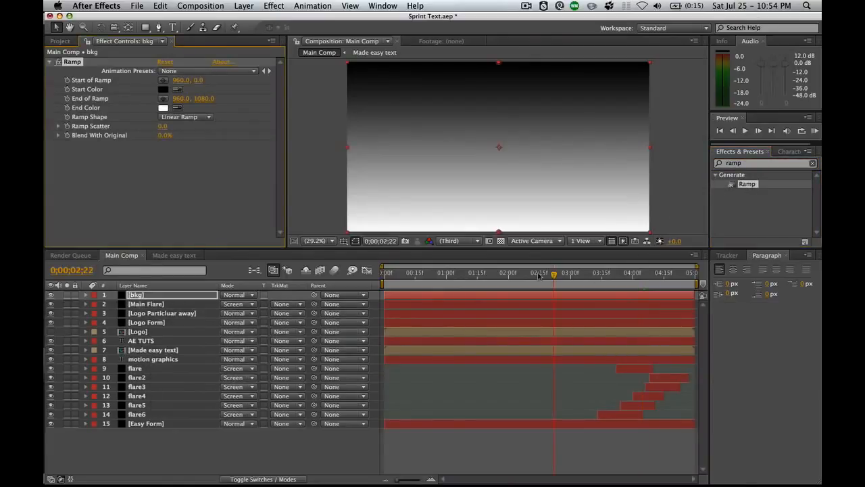
Place the bkg layer at the bottom of the layer stack and set its Ramp Shape to Radial Ramp
{"action": "left_click", "coordinate": [517, 274]}
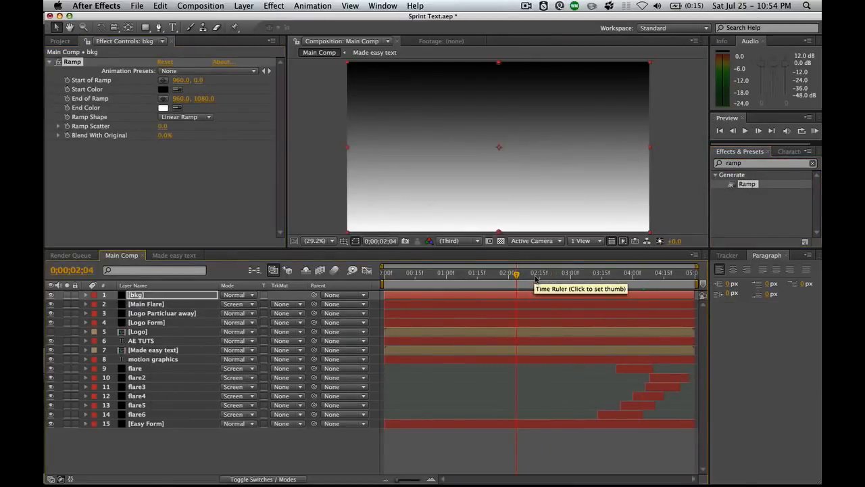
{"action": "left_click_drag", "start_coordinate": [144, 297], "coordinate": [159, 438]}
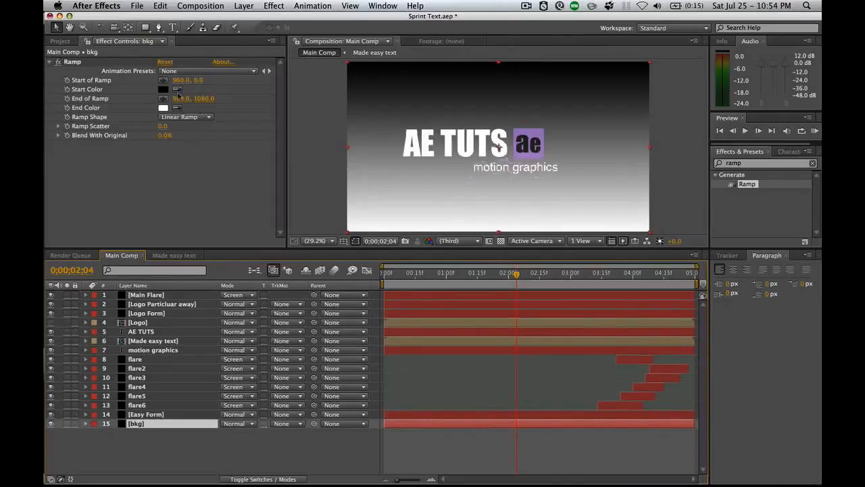
{"action": "left_click", "coordinate": [201, 119]}
{"action": "left_click", "coordinate": [192, 125]}
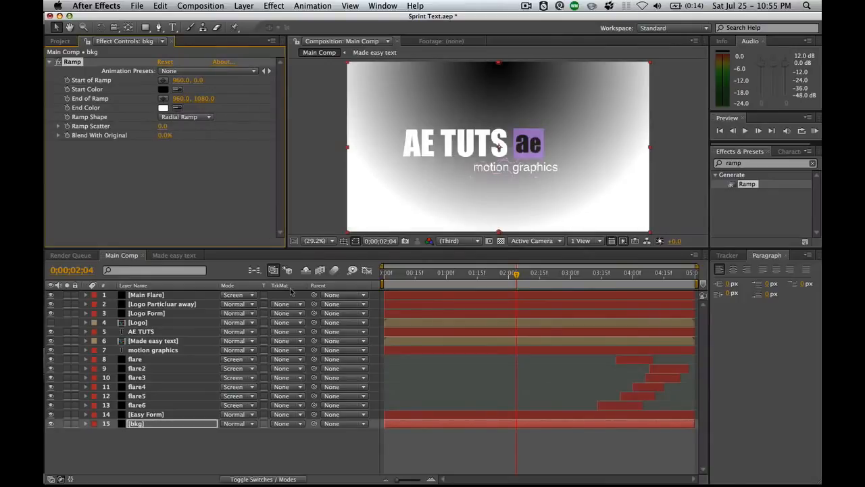
Set the bkg Ramp's End Color to a very dark red
{"action": "left_click", "coordinate": [163, 109]}
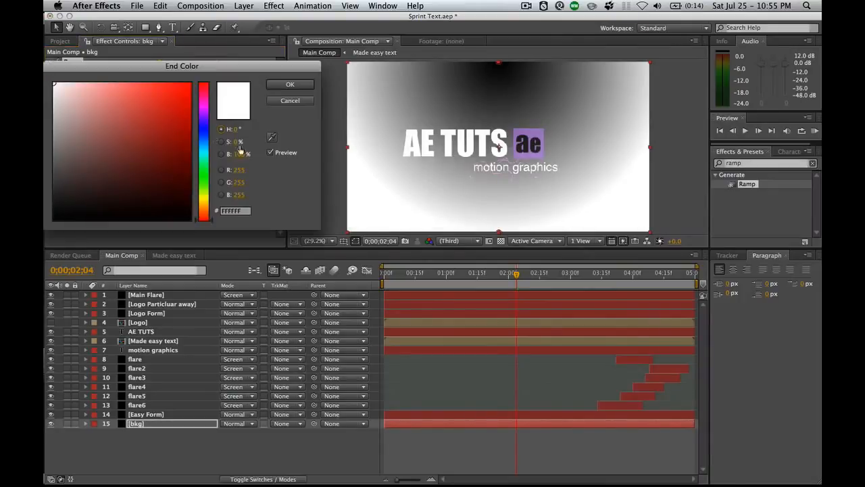
{"action": "left_click_drag", "start_coordinate": [182, 177], "coordinate": [156, 196]}
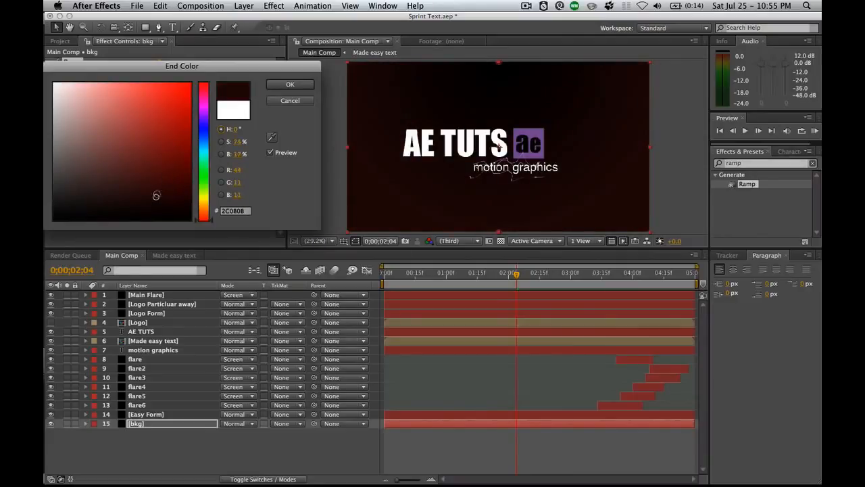
{"action": "left_click", "coordinate": [297, 88]}
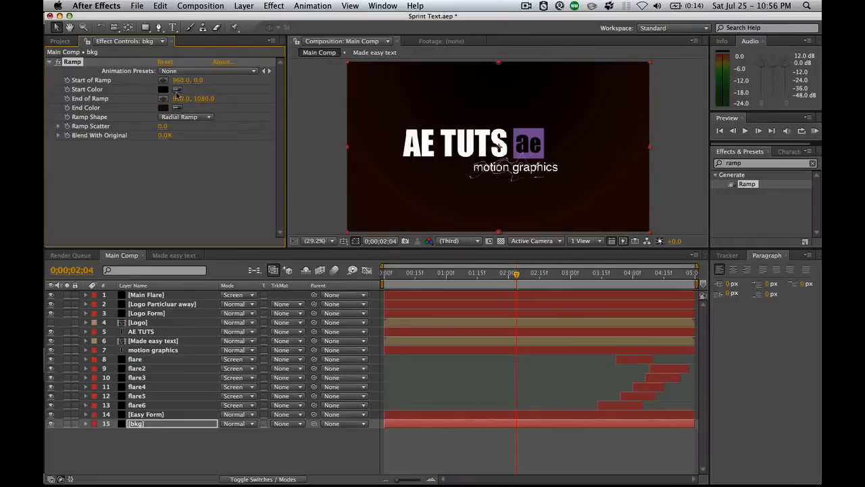
Reposition the bkg Ramp outside the frame, with its start at about 1698, -607 and its end at about 174, 1530
{"action": "key", "text": "super+z"}
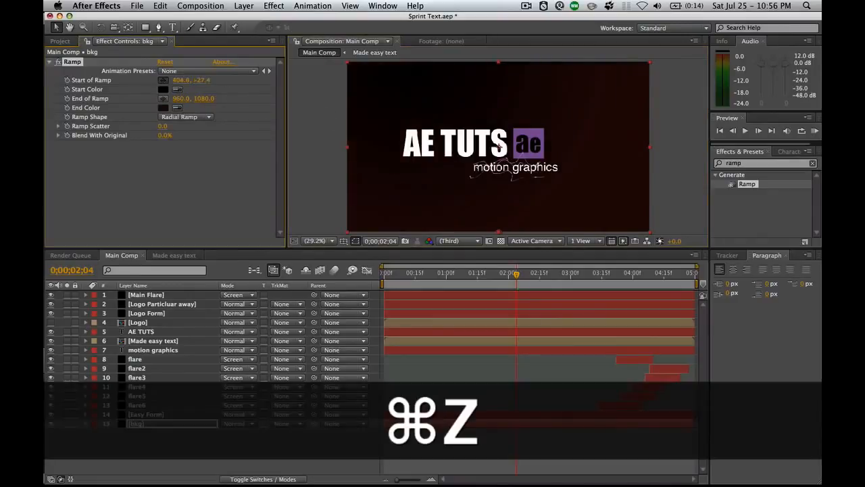
{"action": "left_click", "coordinate": [628, 61]}
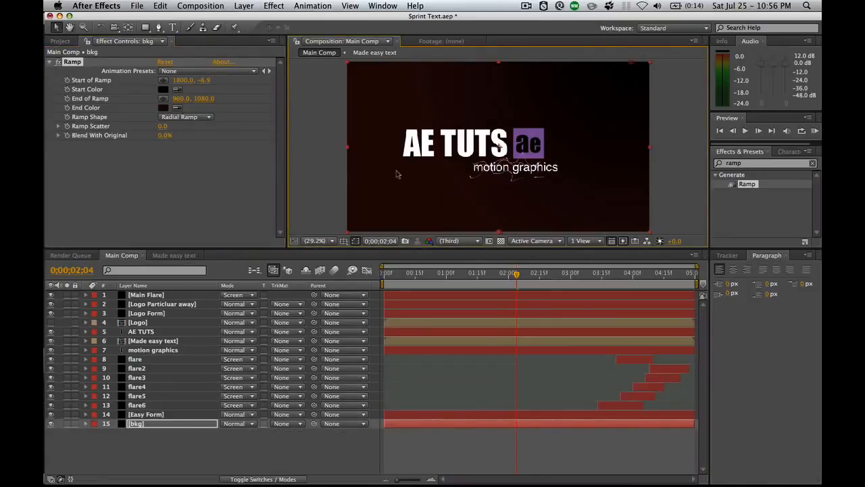
{"action": "key", "text": "super+minus"}
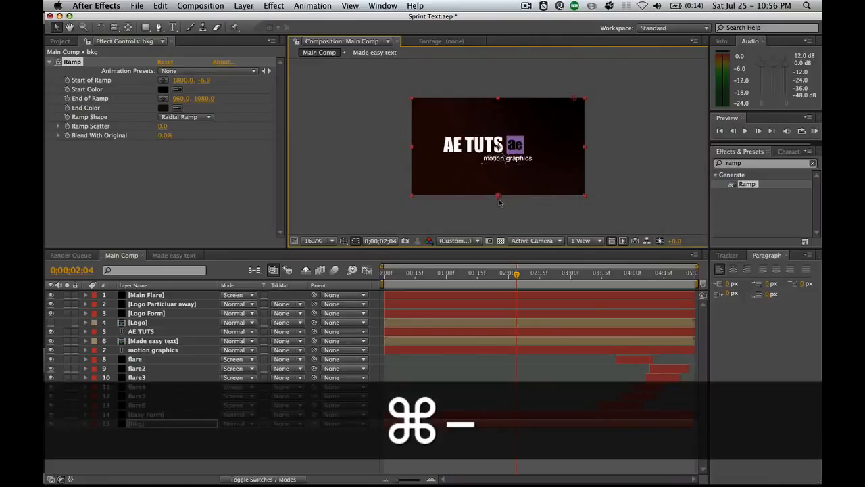
{"action": "left_click_drag", "start_coordinate": [454, 225], "coordinate": [432, 233]}
{"action": "left_click_drag", "start_coordinate": [578, 100], "coordinate": [588, 49]}
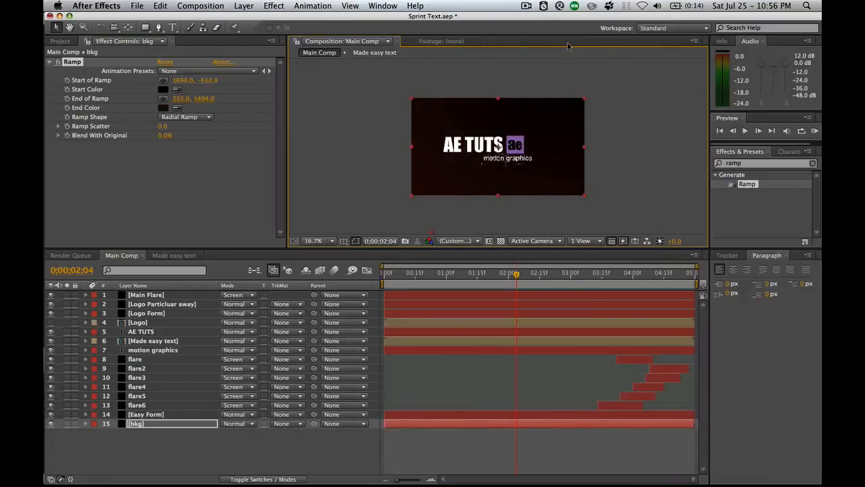
{"action": "left_click_drag", "start_coordinate": [431, 235], "coordinate": [426, 238]}
{"action": "scroll", "coordinate": [487, 169], "scroll_direction": "up", "scroll_amount": 2}
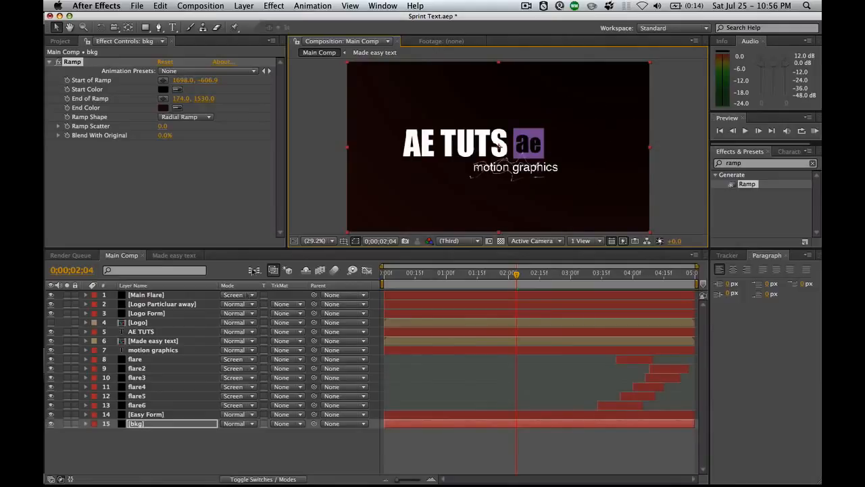
Add an Opacity keyframe of 100% to the Easy Form layer at 0;00;03;06
{"action": "key", "text": "ctrl+Up"}
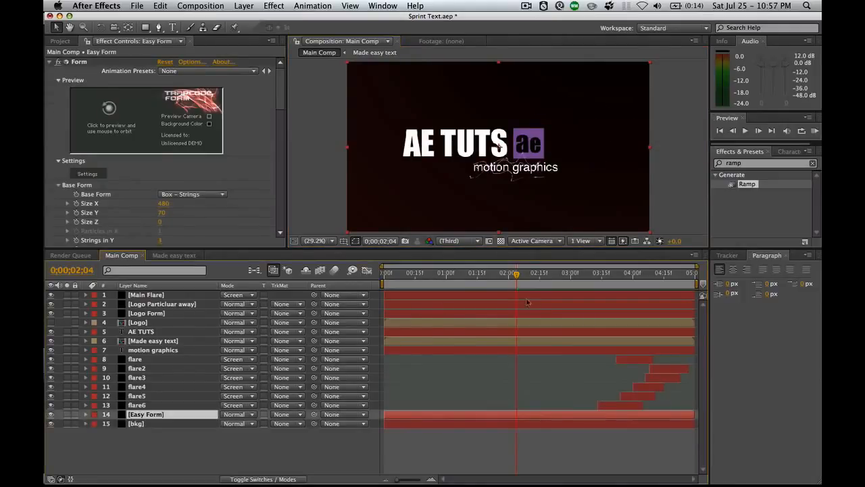
{"action": "left_click", "coordinate": [601, 277]}
{"action": "left_click", "coordinate": [576, 276]}
{"action": "left_click", "coordinate": [568, 276]}
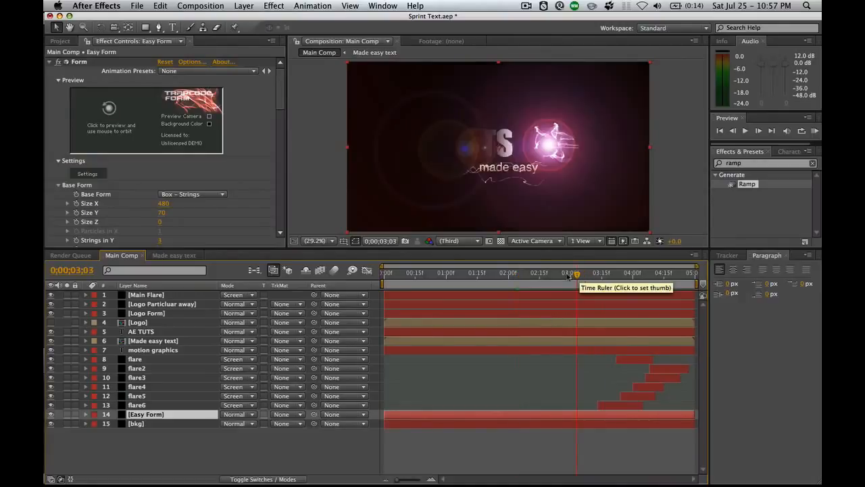
{"action": "left_click", "coordinate": [583, 275]}
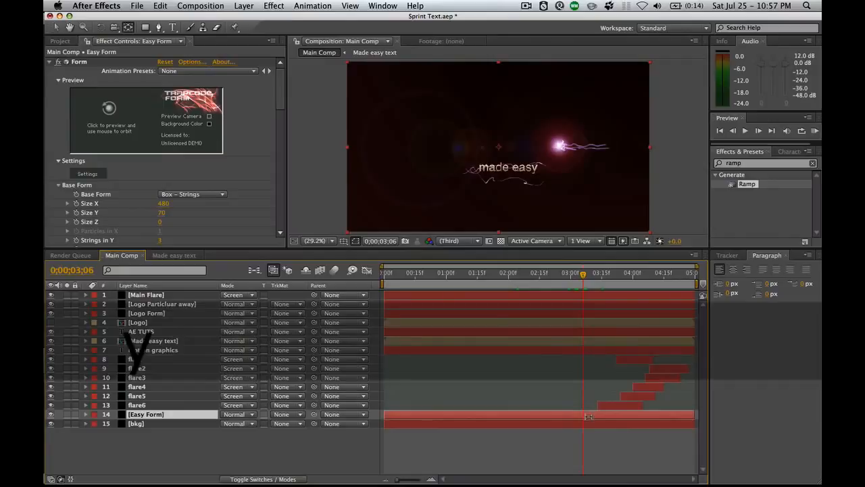
{"action": "key", "text": "t"}
{"action": "key", "text": "alt+shift+t"}
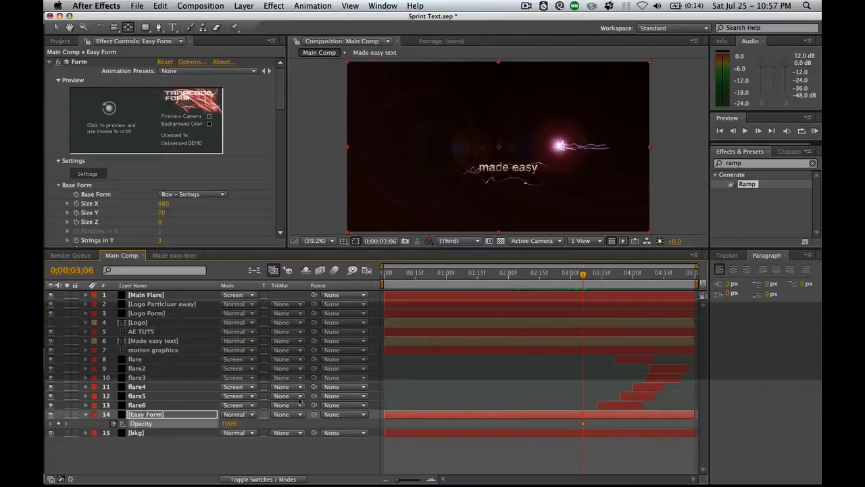
Move the Easy Form layer's existing Opacity keyframe to 0;00;03;12 and add a 0% Opacity keyframe at 0;00;03;03
{"action": "left_click_drag", "start_coordinate": [583, 276], "coordinate": [576, 277]}
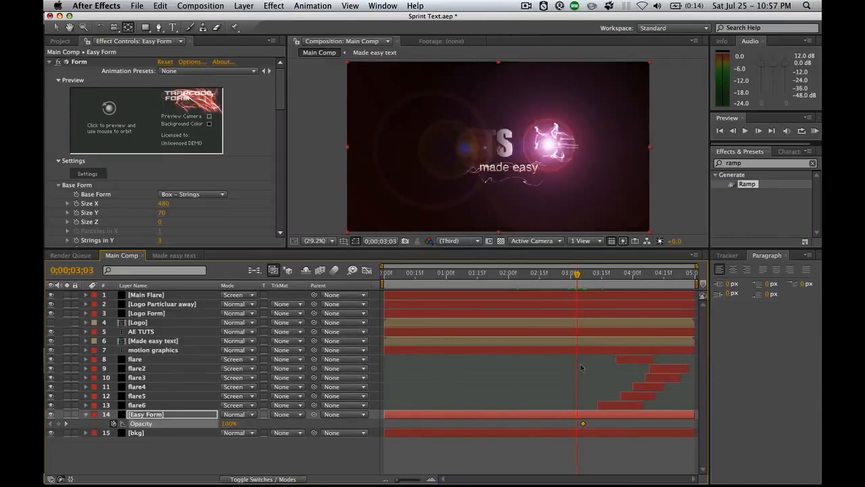
{"action": "left_click_drag", "start_coordinate": [584, 424], "coordinate": [595, 424]}
{"action": "left_click", "coordinate": [228, 424]}
{"action": "type", "text": "0"}
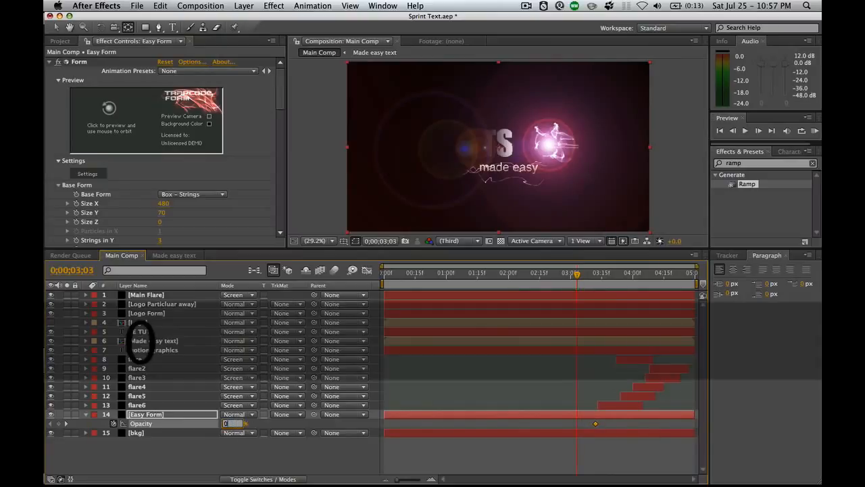
{"action": "key", "text": "Return"}
Set the Easy Form layer's Opacity to 50% at the 0;00;03;12 keyframe and check the fade
{"action": "left_click", "coordinate": [591, 276]}
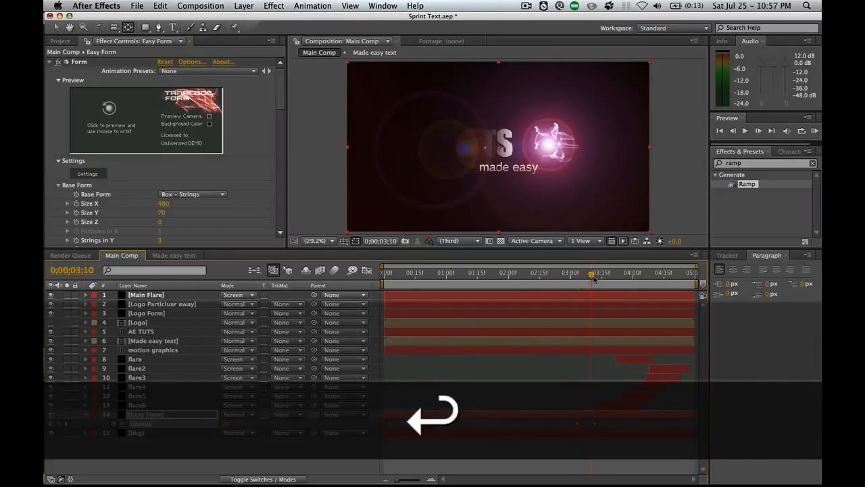
{"action": "left_click", "coordinate": [595, 276]}
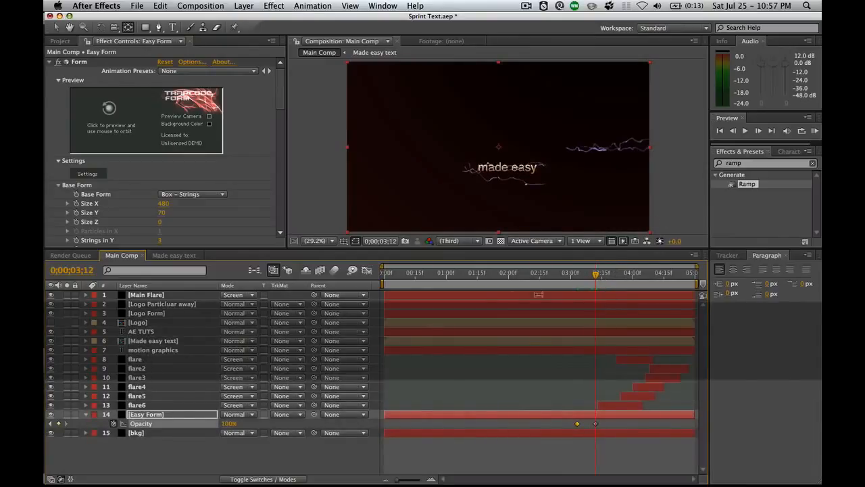
{"action": "left_click", "coordinate": [229, 423]}
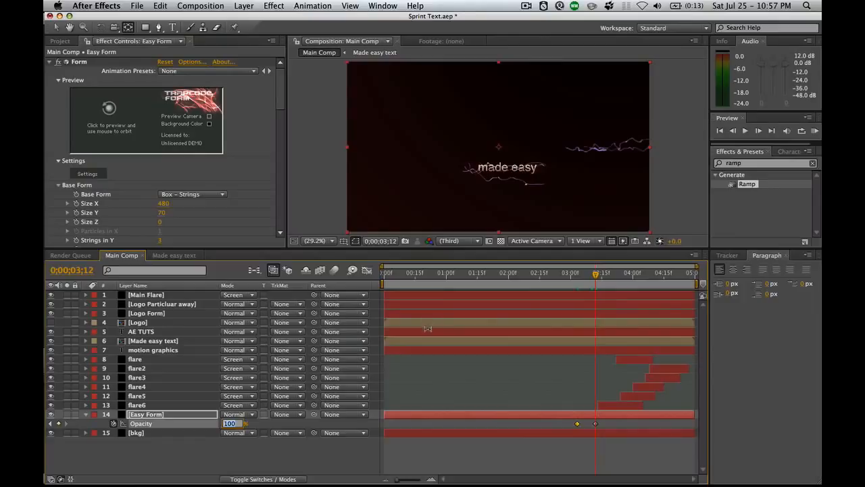
{"action": "type", "text": "50"}
{"action": "key", "text": "Return"}
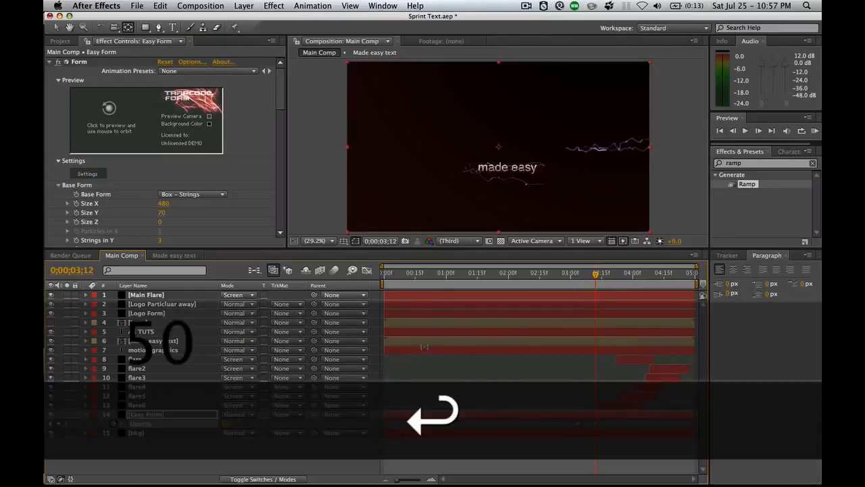
{"action": "left_click", "coordinate": [605, 278]}
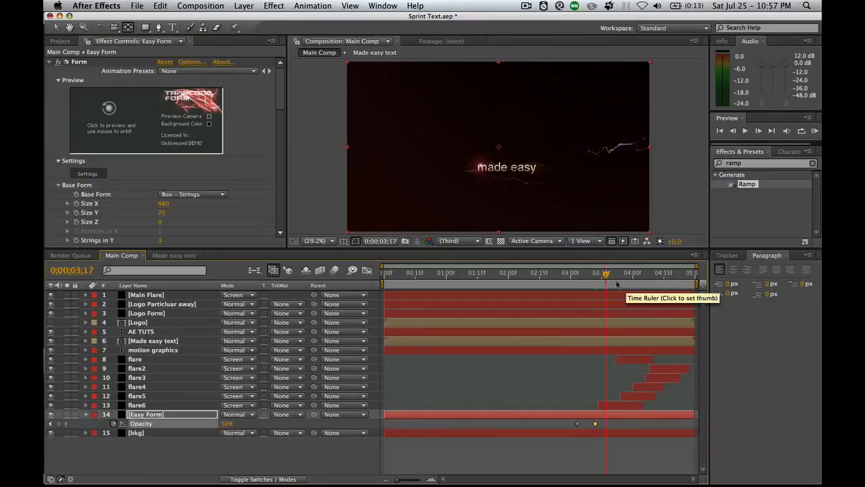
{"action": "left_click", "coordinate": [581, 277]}
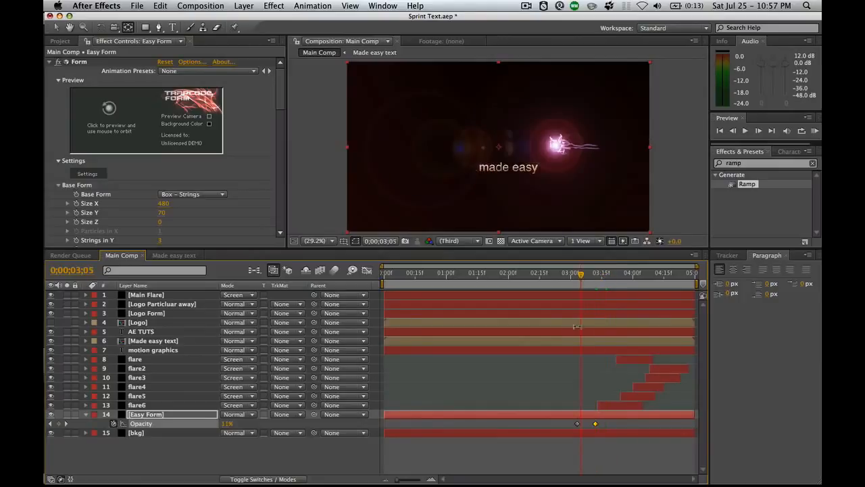
Set the motion graphics layer's Opacity keyframe at 0;00;03;01 to 0% and collapse the layer's properties
{"action": "left_click", "coordinate": [594, 350]}
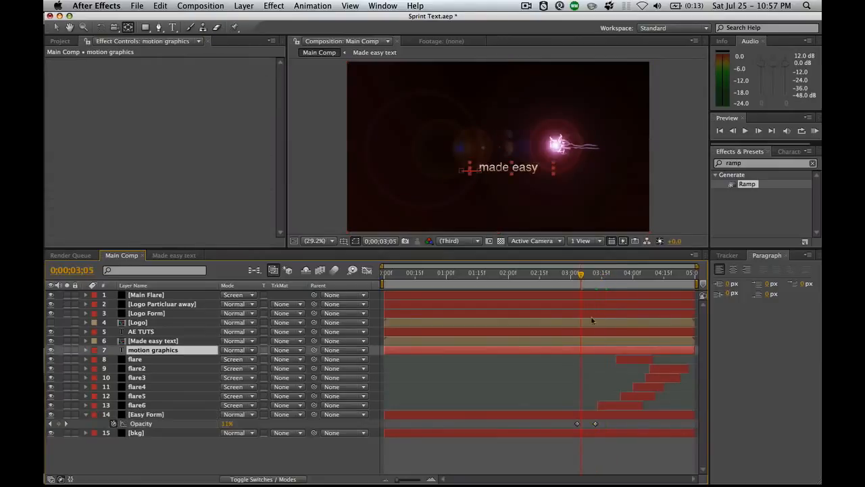
{"action": "key", "text": "u"}
{"action": "key", "text": "j"}
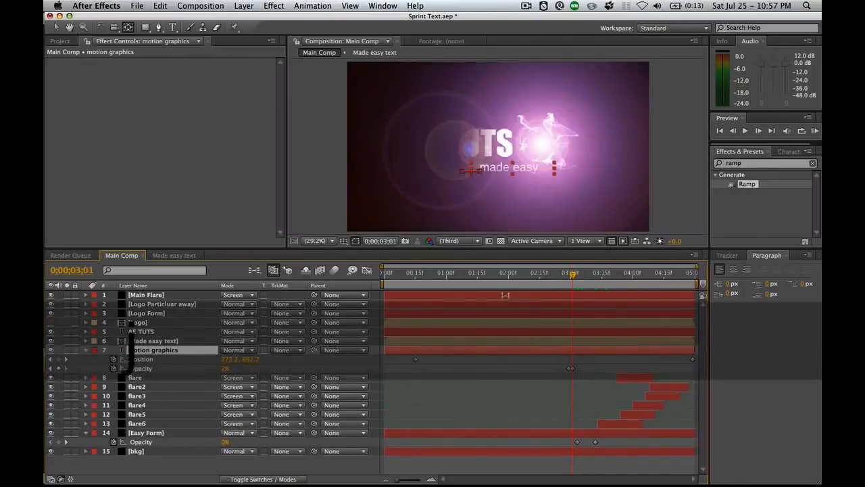
{"action": "left_click", "coordinate": [227, 368]}
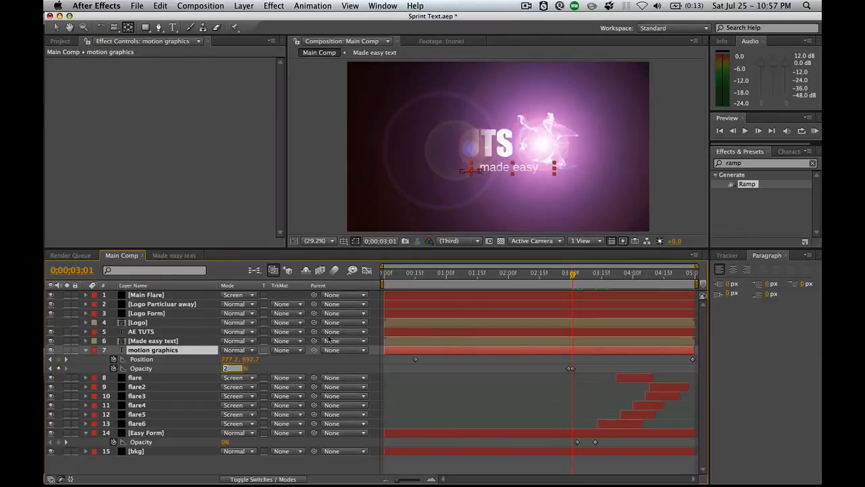
{"action": "key", "text": "Return"}
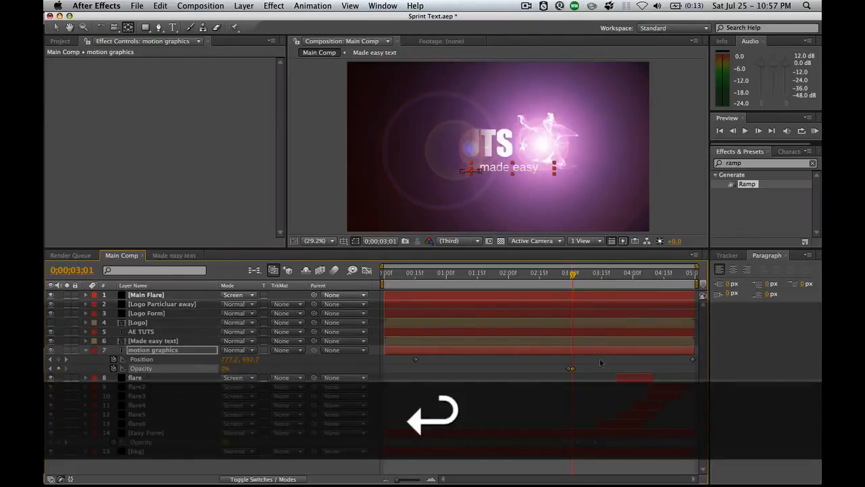
{"action": "left_click", "coordinate": [600, 360]}
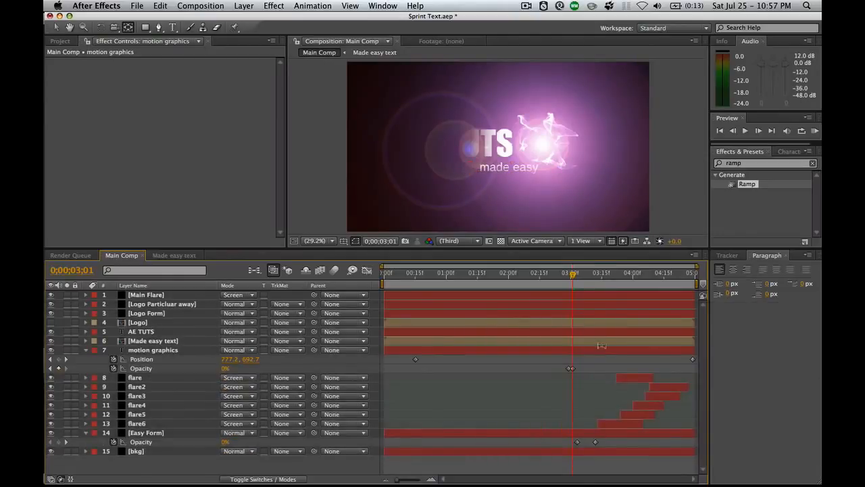
{"action": "left_click", "coordinate": [613, 349]}
{"action": "key", "text": "u"}
Change the birth color of the Aux System's Color over Life gradient on the Logo Particluar away layer to light pink
{"action": "left_click", "coordinate": [603, 277]}
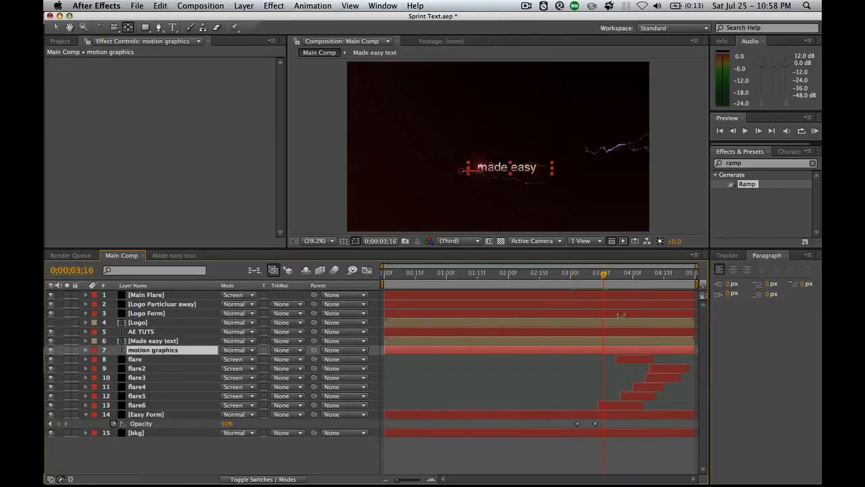
{"action": "left_click", "coordinate": [641, 301]}
{"action": "key", "text": "v"}
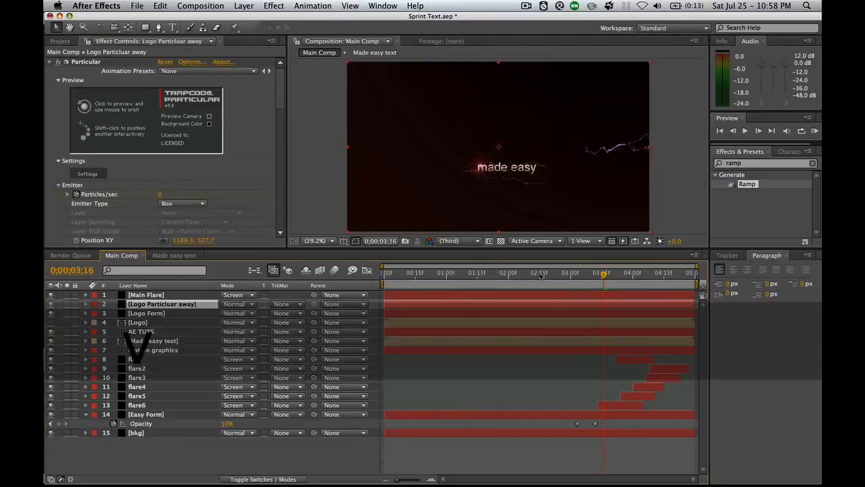
{"action": "left_click_drag", "start_coordinate": [280, 101], "coordinate": [283, 219]}
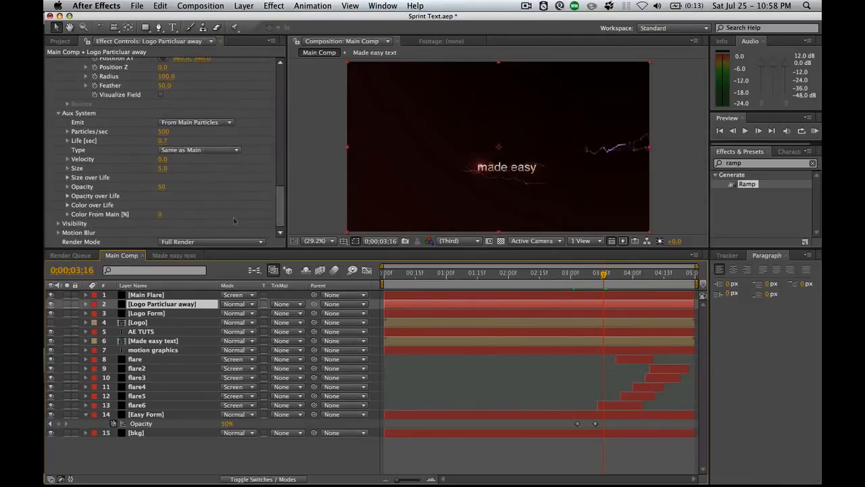
{"action": "left_click", "coordinate": [69, 204]}
{"action": "scroll", "coordinate": [108, 223], "scroll_direction": "down", "scroll_amount": 1}
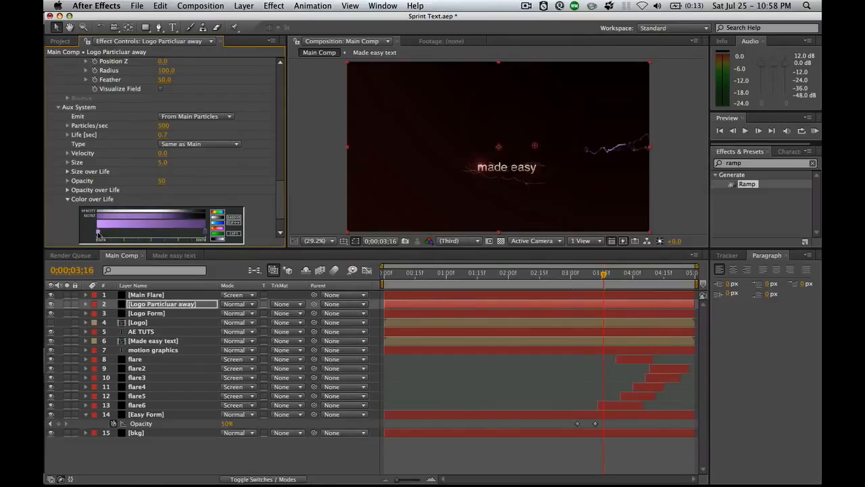
{"action": "double_click", "coordinate": [99, 232]}
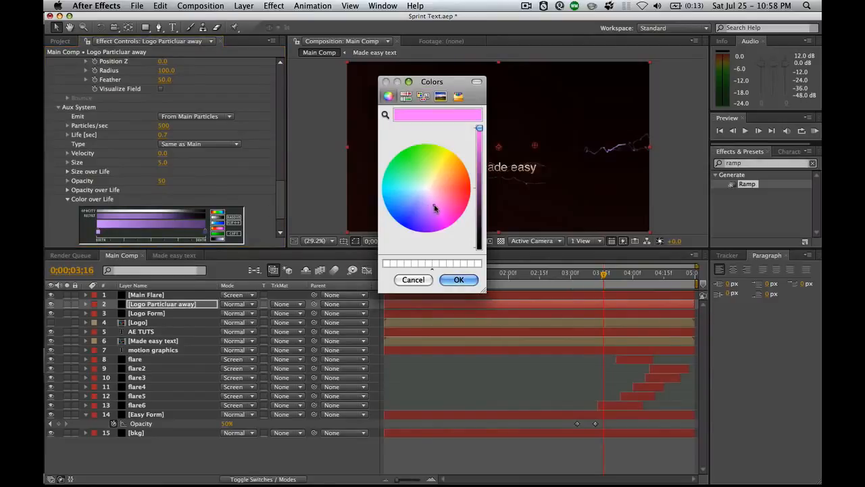
{"action": "left_click_drag", "start_coordinate": [439, 200], "coordinate": [430, 197]}
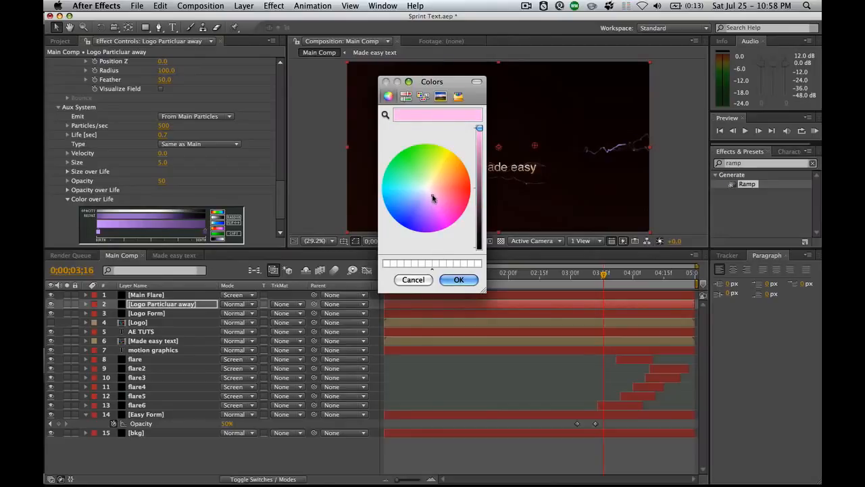
{"action": "left_click", "coordinate": [444, 279]}
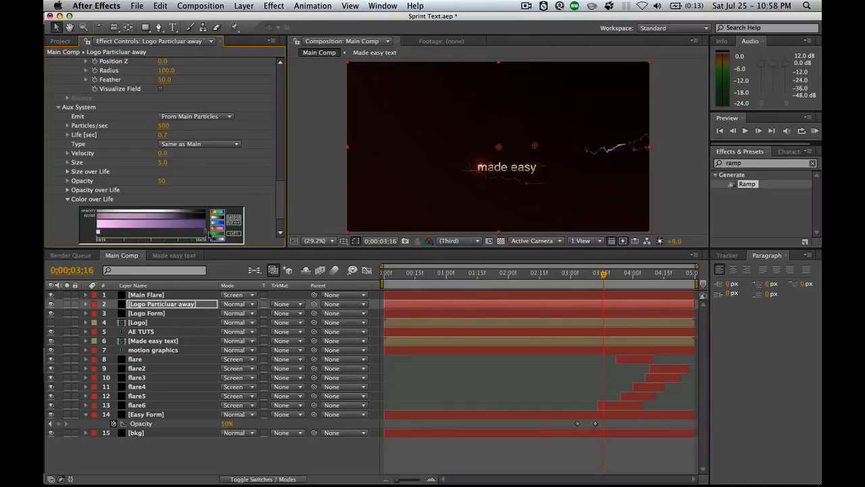
Change the death color of the same Color over Life gradient to a brighter, muted lilac and check the streaks
{"action": "double_click", "coordinate": [206, 234]}
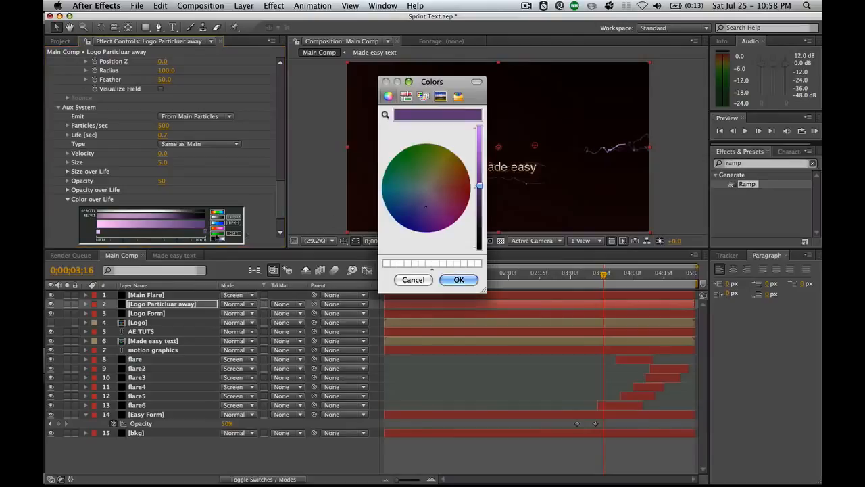
{"action": "left_click", "coordinate": [428, 201]}
{"action": "left_click_drag", "start_coordinate": [478, 185], "coordinate": [479, 164]}
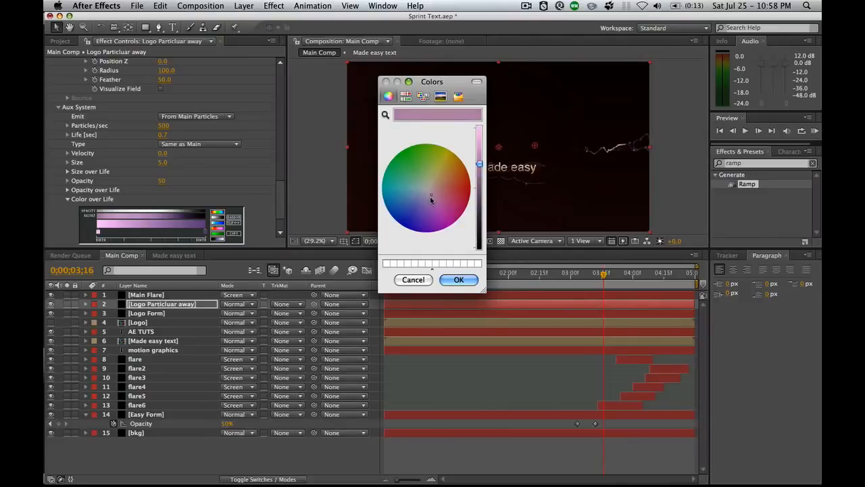
{"action": "left_click", "coordinate": [430, 206]}
{"action": "left_click", "coordinate": [454, 280]}
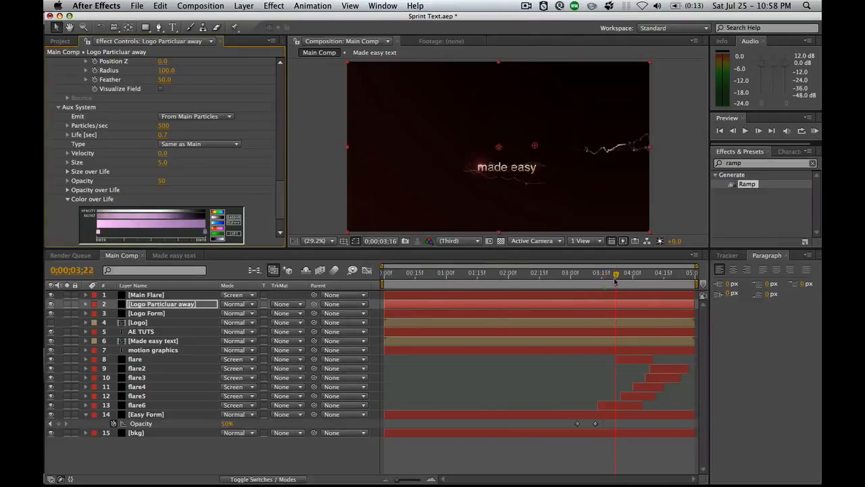
{"action": "left_click_drag", "start_coordinate": [603, 274], "coordinate": [575, 275]}
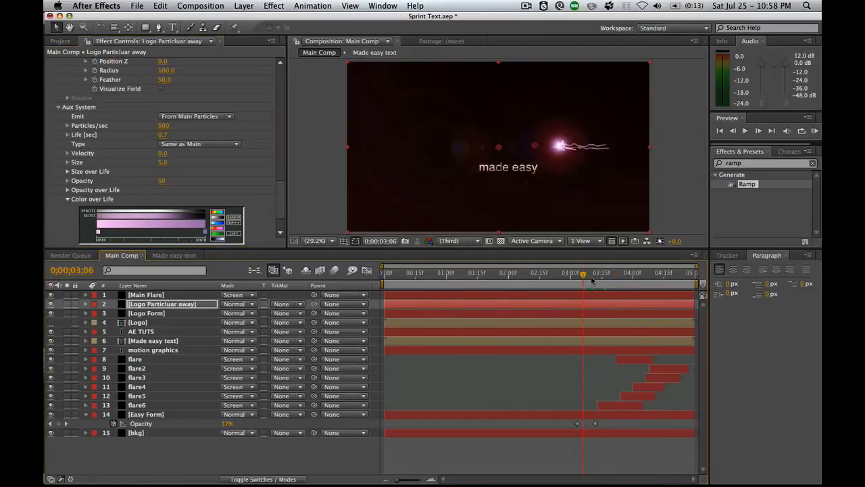
Collapse the Particular effect and set the Logo Particluar away layer's Opacity to 60%
{"action": "scroll", "coordinate": [270, 204], "scroll_direction": "up", "scroll_amount": 15}
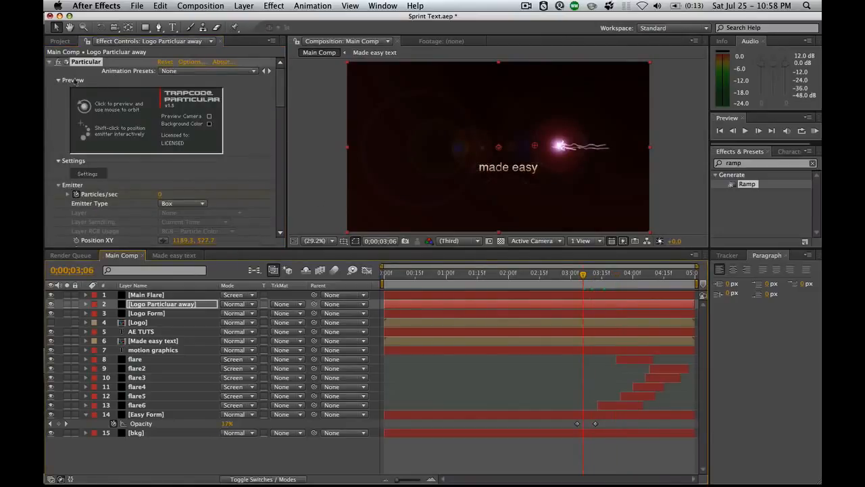
{"action": "left_click", "coordinate": [49, 62]}
{"action": "key", "text": "t"}
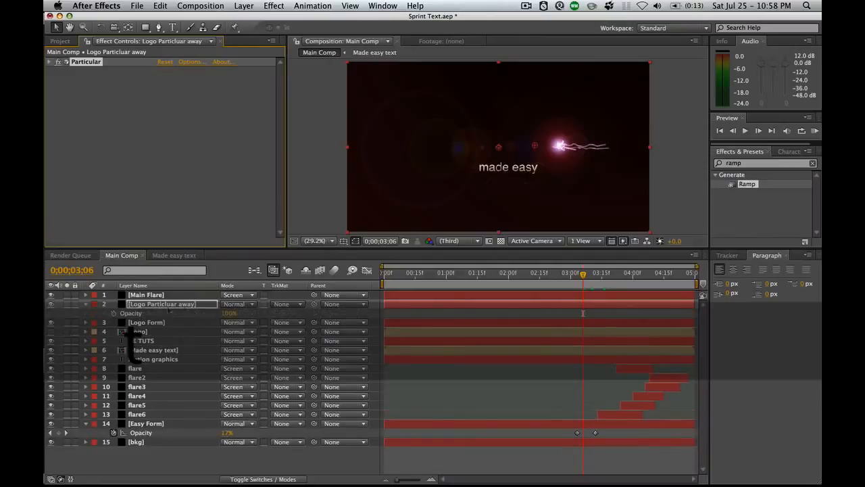
{"action": "left_click", "coordinate": [230, 313]}
{"action": "type", "text": "60"}
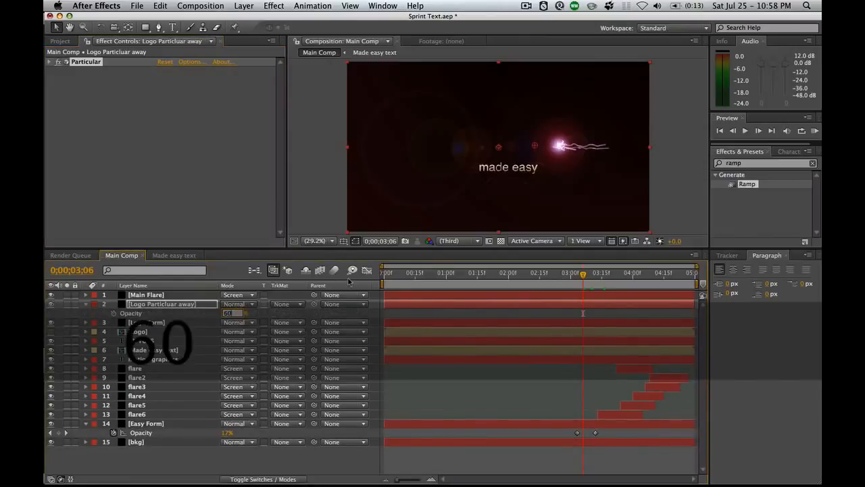
{"action": "key", "text": "Return"}
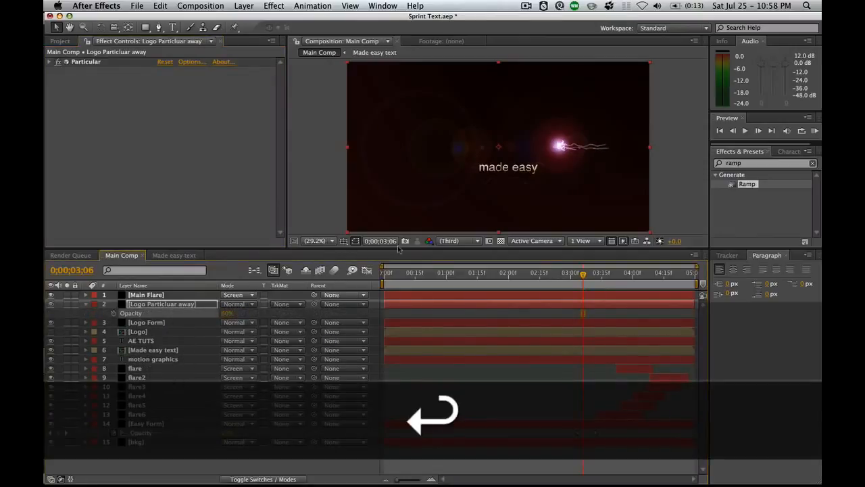
Apply a Fast Blur to the Logo Particluar away layer with Blurriness 2
{"action": "left_click_drag", "start_coordinate": [748, 163], "coordinate": [701, 160]}
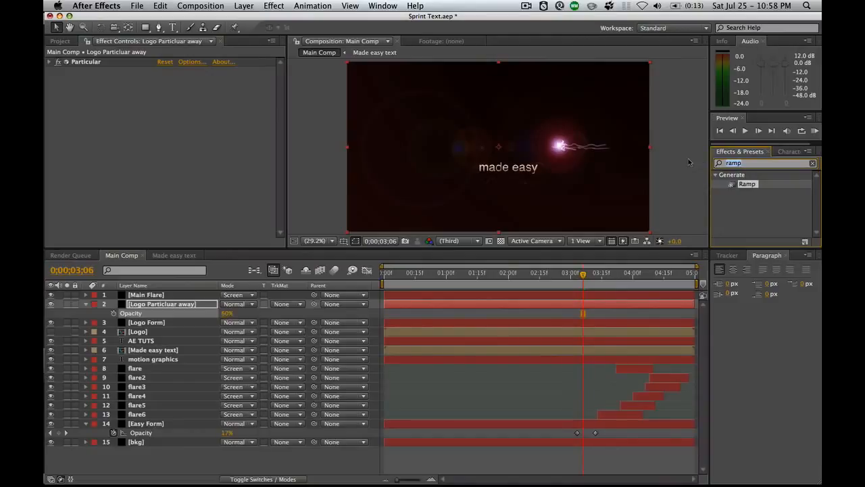
{"action": "type", "text": "fast"}
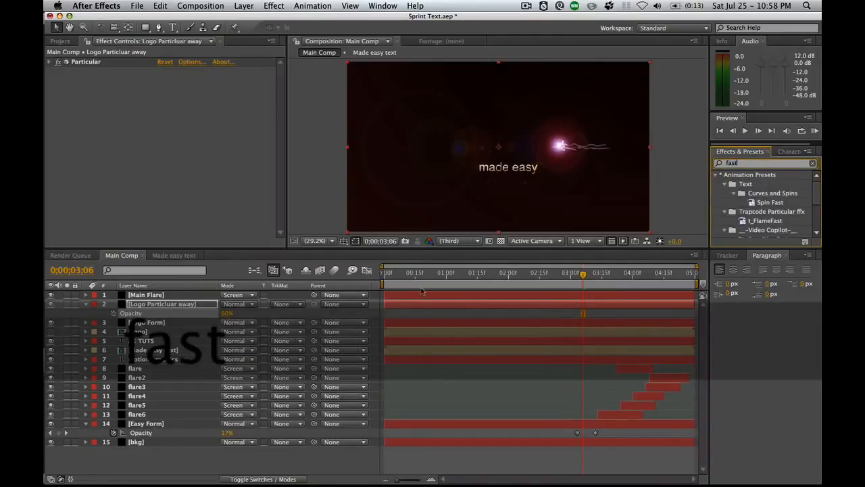
{"action": "type", "text": " bl"}
{"action": "double_click", "coordinate": [752, 193]}
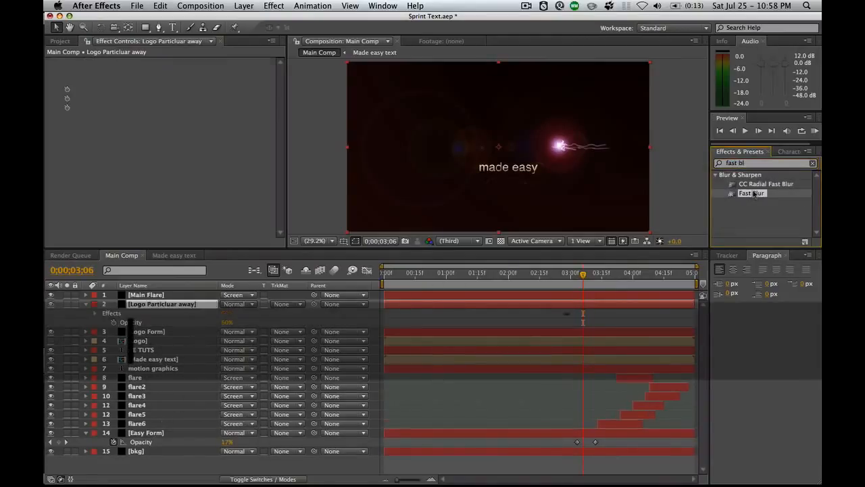
{"action": "left_click", "coordinate": [163, 90]}
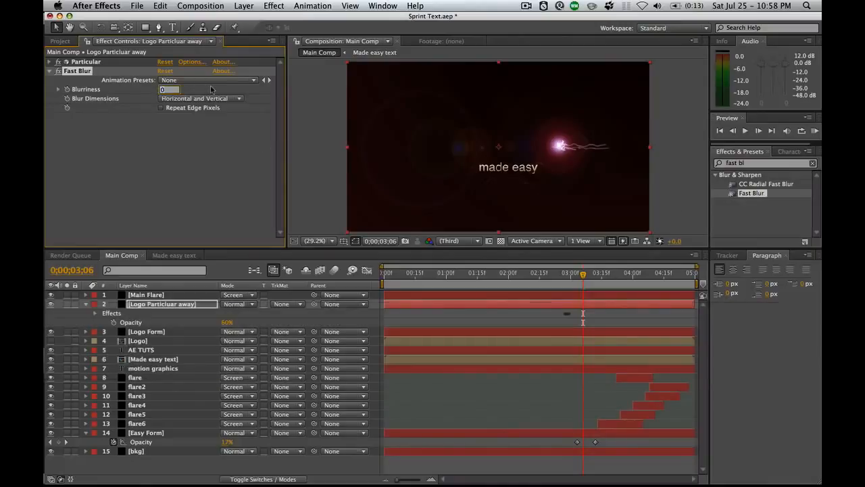
{"action": "type", "text": "2"}
{"action": "key", "text": "Return"}
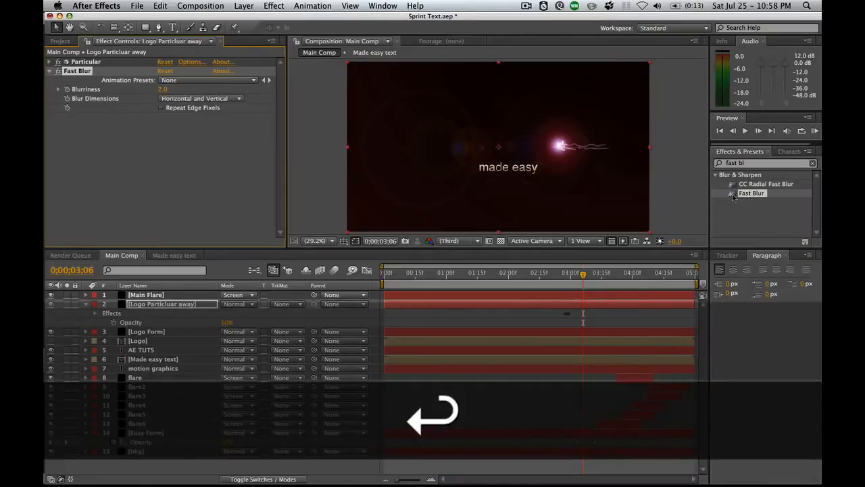
Set the Fast Blur Blurriness on the Easy Form layer to 2
{"action": "left_click", "coordinate": [161, 432]}
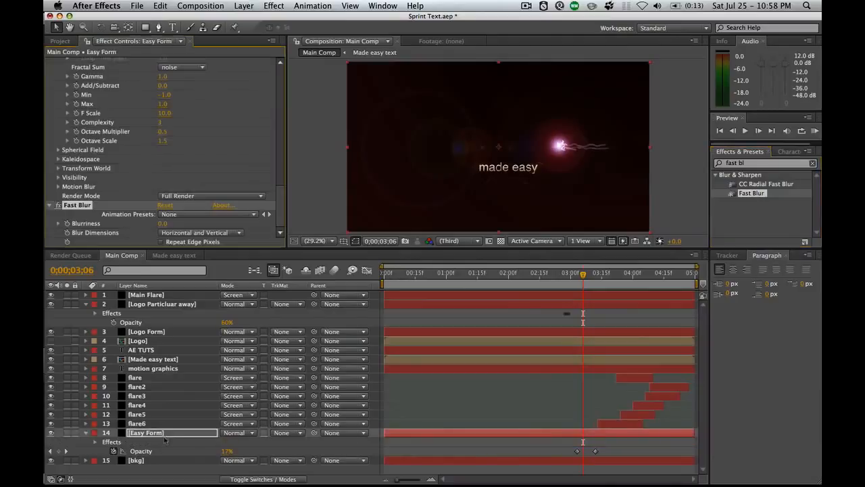
{"action": "left_click", "coordinate": [163, 223]}
{"action": "type", "text": "2"}
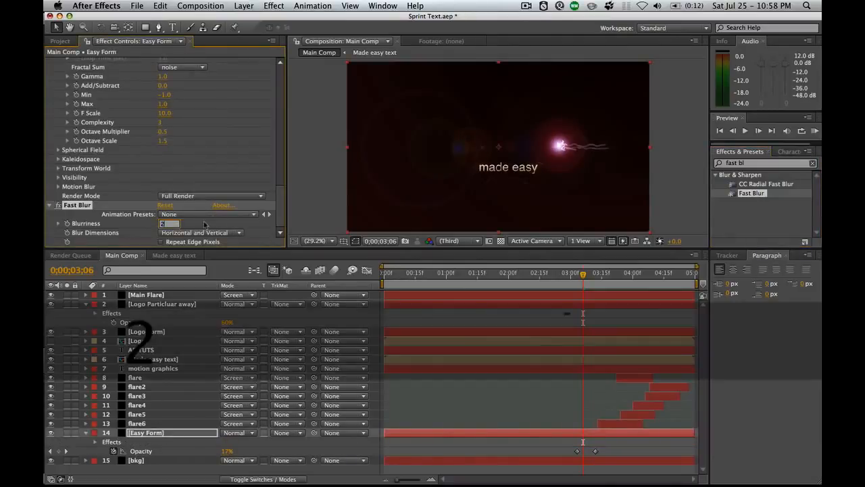
{"action": "key", "text": "Return"}
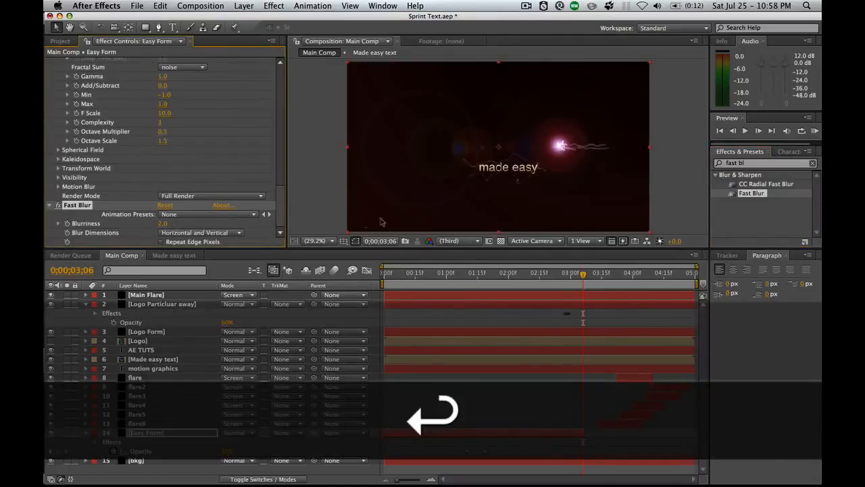
Duplicate the Easy Form layer and set the upper copy's Opacity to 20% at 0;00;03;06
{"action": "left_click", "coordinate": [155, 436]}
{"action": "key", "text": "cmd+d"}
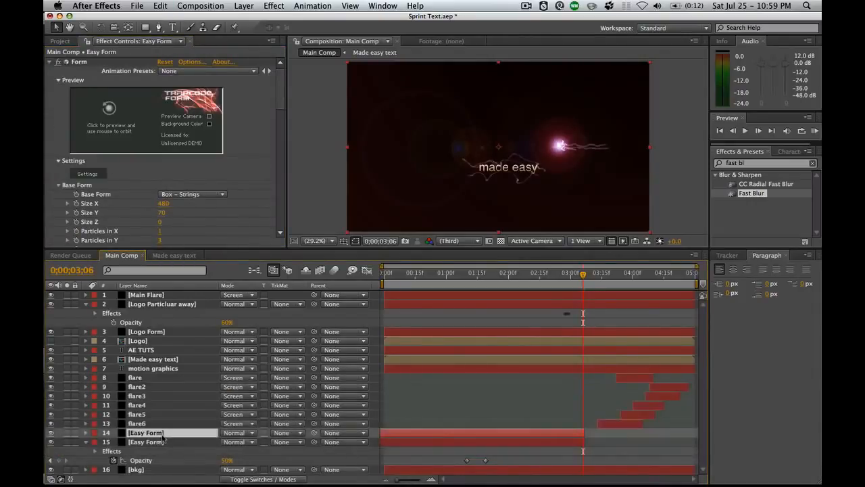
{"action": "key", "text": "t"}
{"action": "left_click", "coordinate": [228, 441]}
{"action": "type", "text": "20"}
{"action": "key", "text": "Return"}
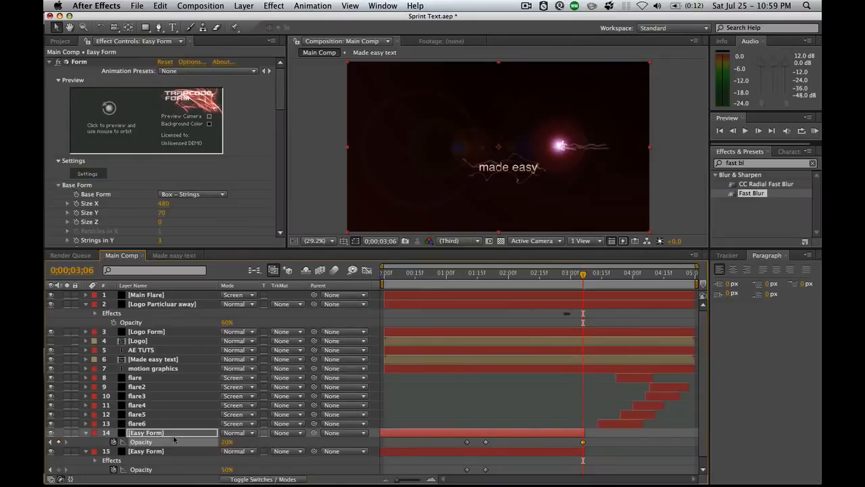
{"action": "key", "text": "s"}
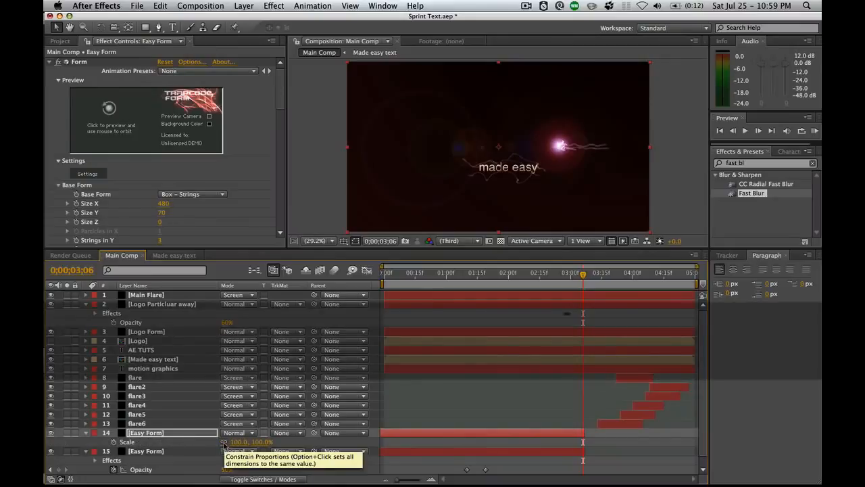
Set the Fractal Field's Offset Evolution on the upper Easy Form copy to 84
{"action": "left_click", "coordinate": [144, 433]}
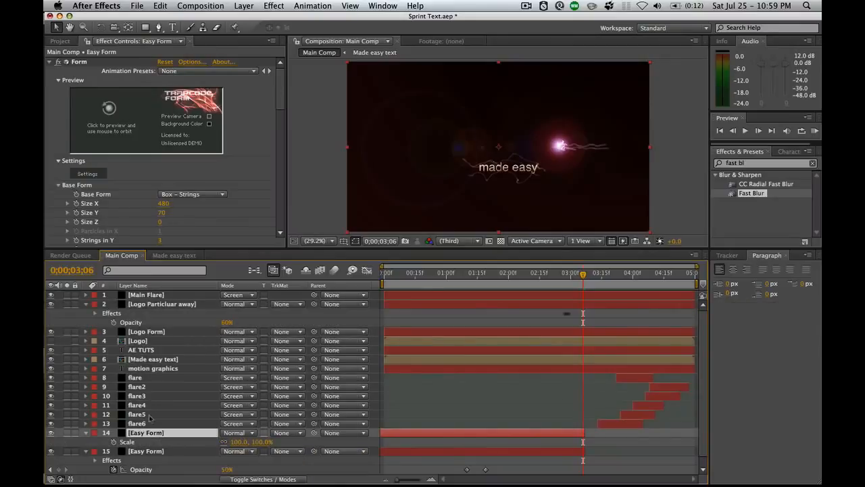
{"action": "scroll", "coordinate": [267, 213], "scroll_direction": "down", "scroll_amount": 5}
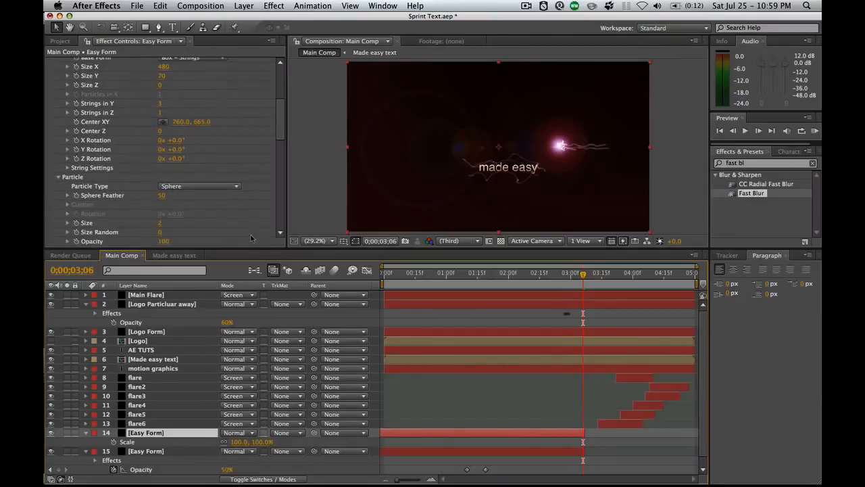
{"action": "left_click_drag", "start_coordinate": [251, 250], "coordinate": [254, 323]}
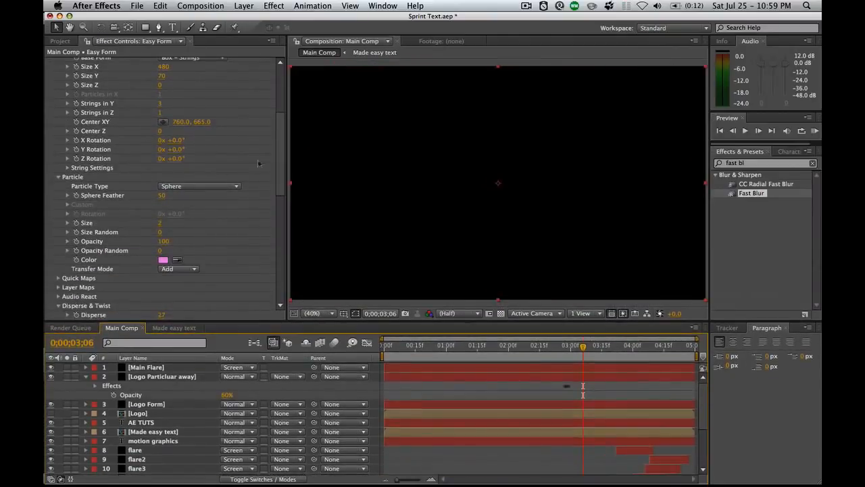
{"action": "scroll", "coordinate": [284, 154], "scroll_direction": "down", "scroll_amount": 9}
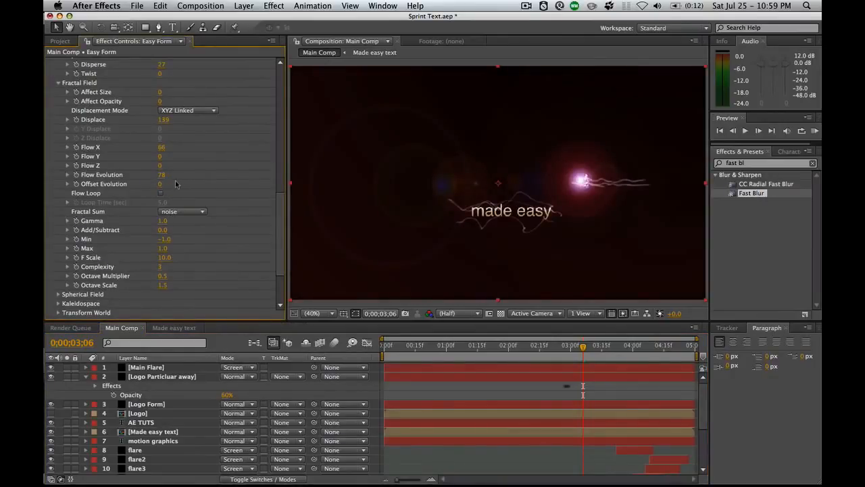
{"action": "left_click_drag", "start_coordinate": [160, 184], "coordinate": [172, 184]}
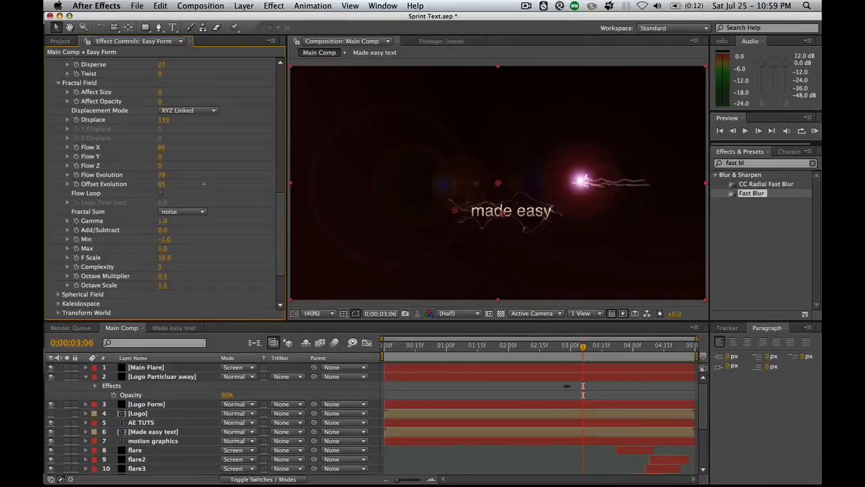
Raise the Fast Blur Blurriness on the upper Easy Form copy to 6
{"action": "left_click_drag", "start_coordinate": [280, 213], "coordinate": [283, 246]}
{"action": "left_click_drag", "start_coordinate": [170, 295], "coordinate": [174, 295]}
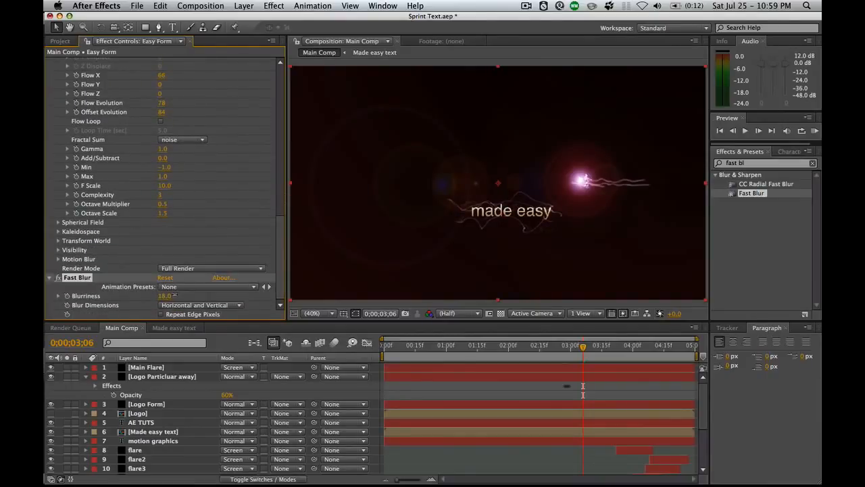
{"action": "key", "text": "space"}
{"action": "key", "text": "space"}
Lower the upper Easy Form copy's Opacity to 12% at 0;00;03;06
{"action": "left_click_drag", "start_coordinate": [196, 420], "coordinate": [190, 327]}
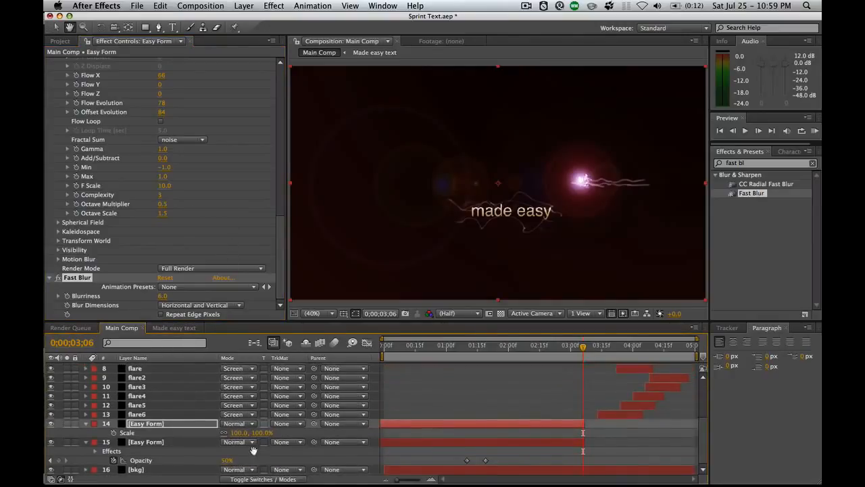
{"action": "left_click", "coordinate": [197, 425]}
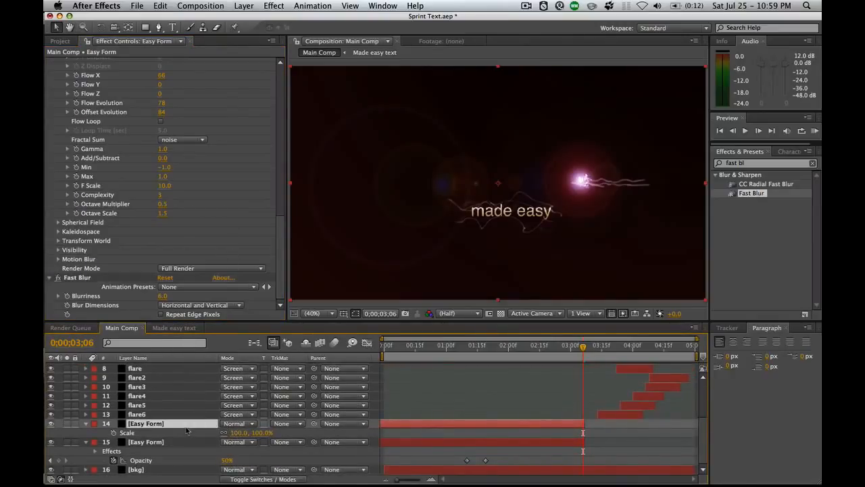
{"action": "key", "text": "t"}
{"action": "left_click_drag", "start_coordinate": [221, 432], "coordinate": [221, 436]}
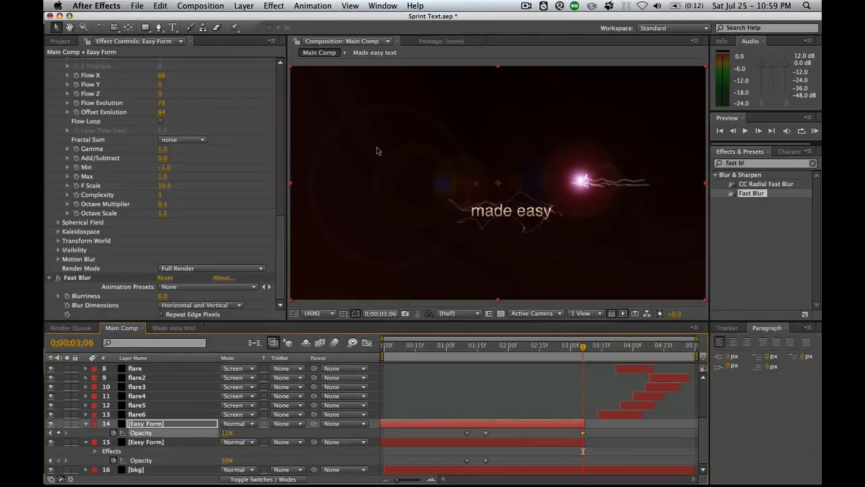
{"action": "left_click", "coordinate": [227, 432]}
{"action": "key", "text": "super+z"}
{"action": "key", "text": "Return"}
Duplicate the Logo Particluar away layer and set the lower copy's Opacity to 15%
{"action": "scroll", "coordinate": [176, 431], "scroll_direction": "up", "scroll_amount": 5}
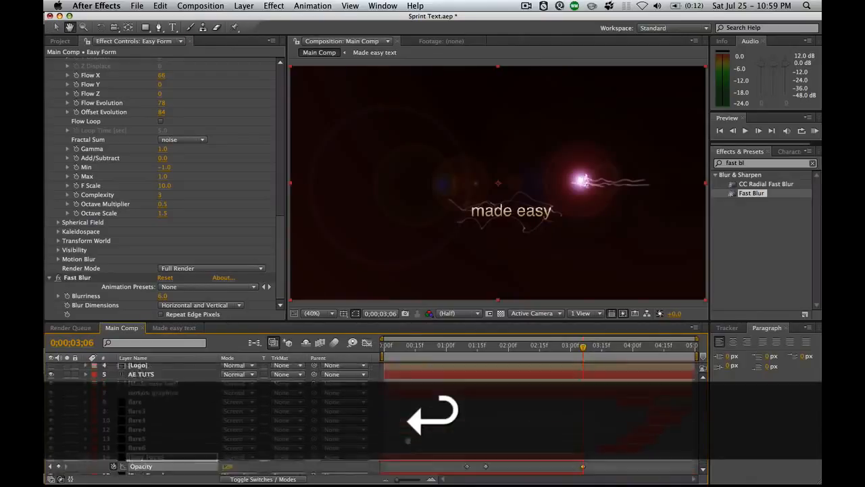
{"action": "left_click", "coordinate": [165, 376]}
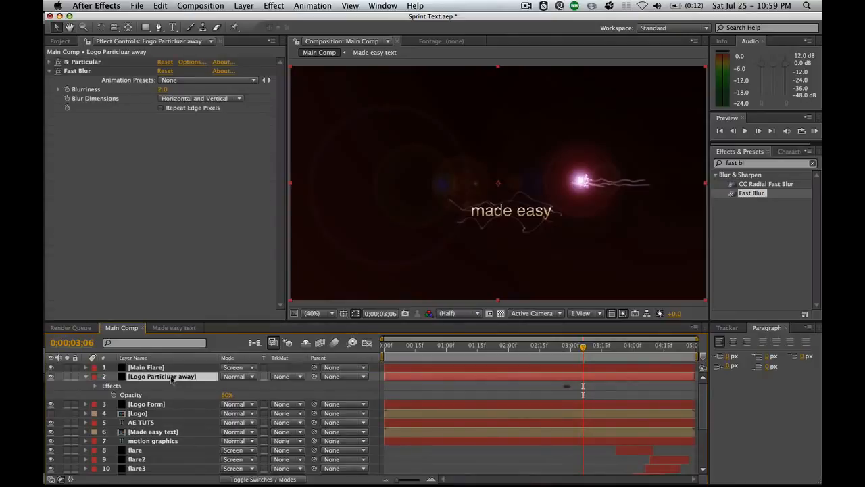
{"action": "key", "text": "super+d"}
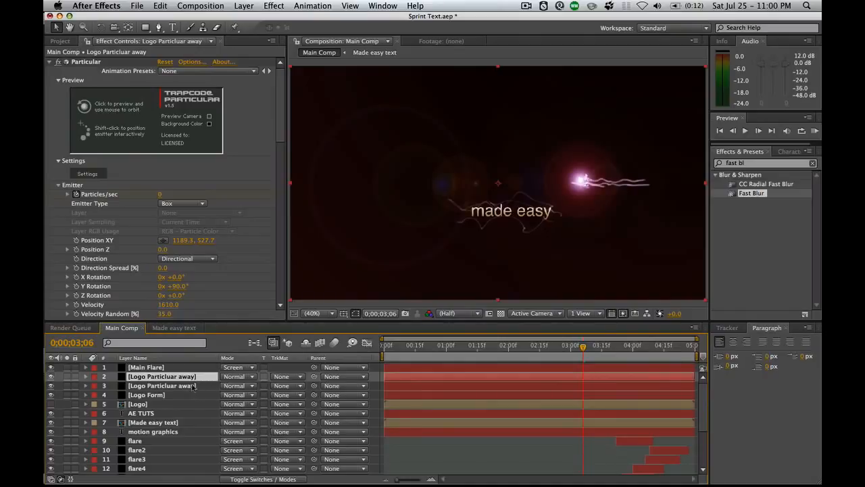
{"action": "left_click", "coordinate": [196, 386]}
{"action": "key", "text": "super+alt+shift+e"}
{"action": "key", "text": "t"}
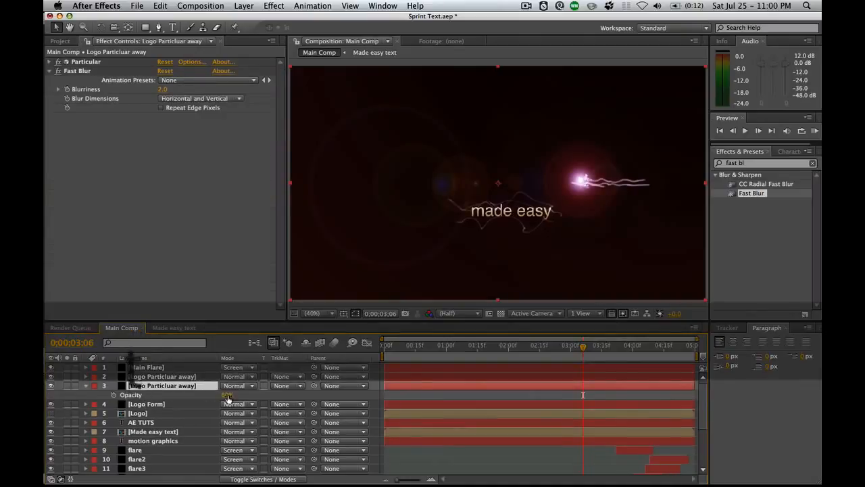
{"action": "left_click", "coordinate": [201, 395]}
{"action": "left_click_drag", "start_coordinate": [200, 394], "coordinate": [202, 394]}
{"action": "left_click", "coordinate": [200, 235]}
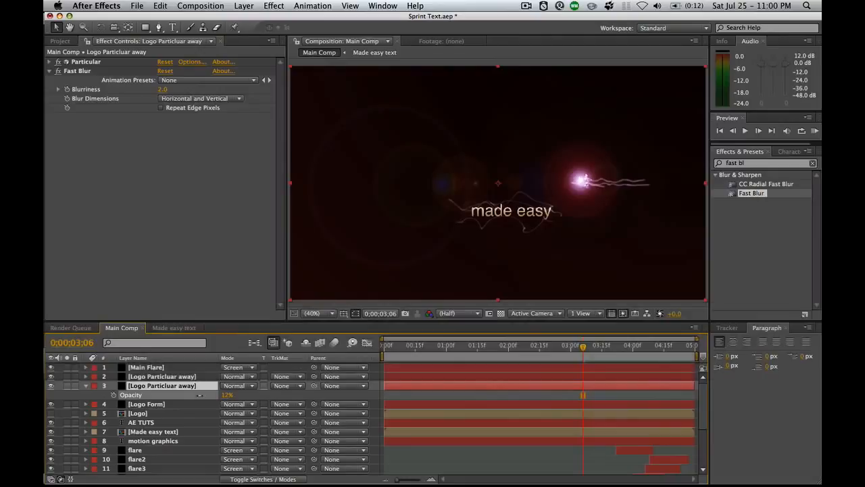
Undo the Emitter Size Z change on the lower Logo Particluar away layer and increase its Emitter Size Y to about 100
{"action": "left_click", "coordinate": [50, 62]}
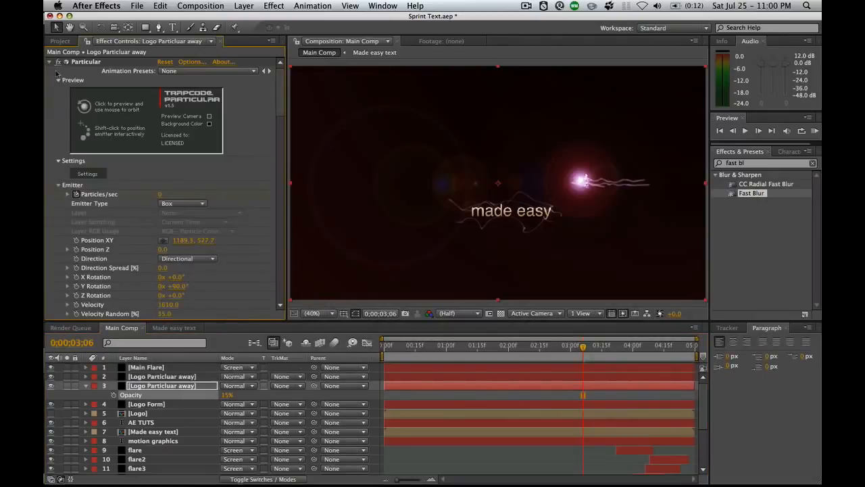
{"action": "mouse_move", "coordinate": [281, 117]}
{"action": "left_mouse_down"}
{"action": "mouse_move", "coordinate": [274, 296]}
{"action": "mouse_move", "coordinate": [269, 111]}
{"action": "left_mouse_up"}
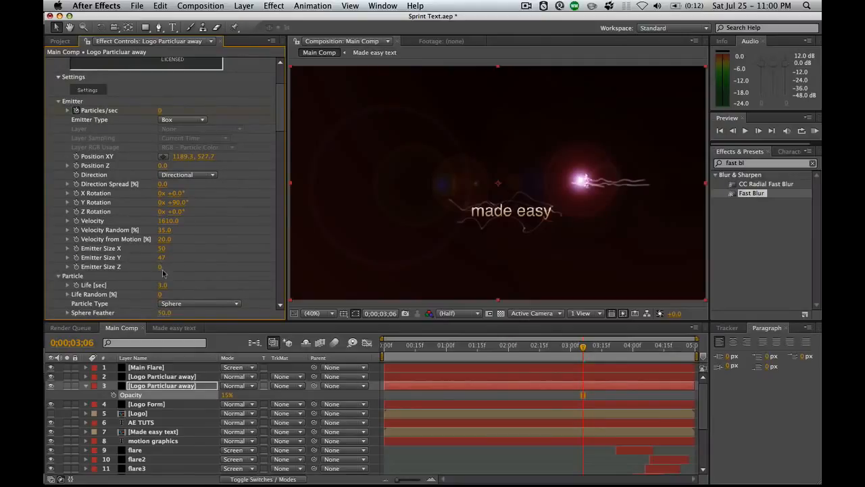
{"action": "key", "text": "super+z"}
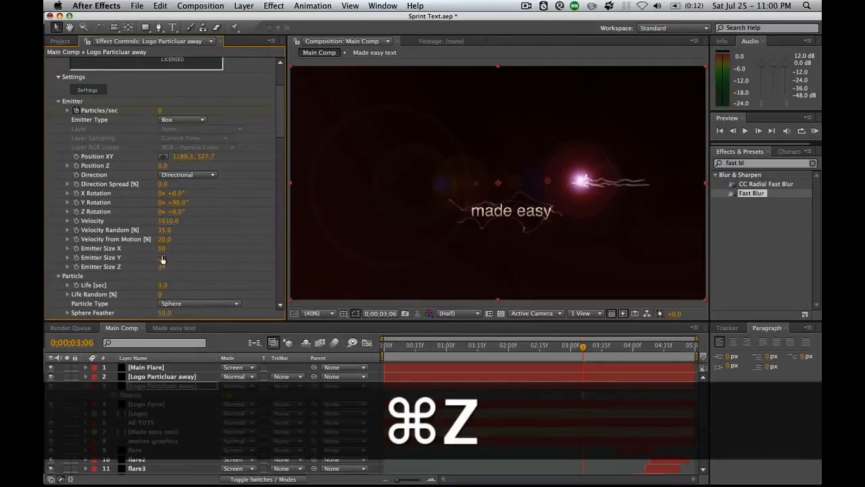
{"action": "key", "text": "super+z"}
{"action": "left_click_drag", "start_coordinate": [162, 257], "coordinate": [188, 255]}
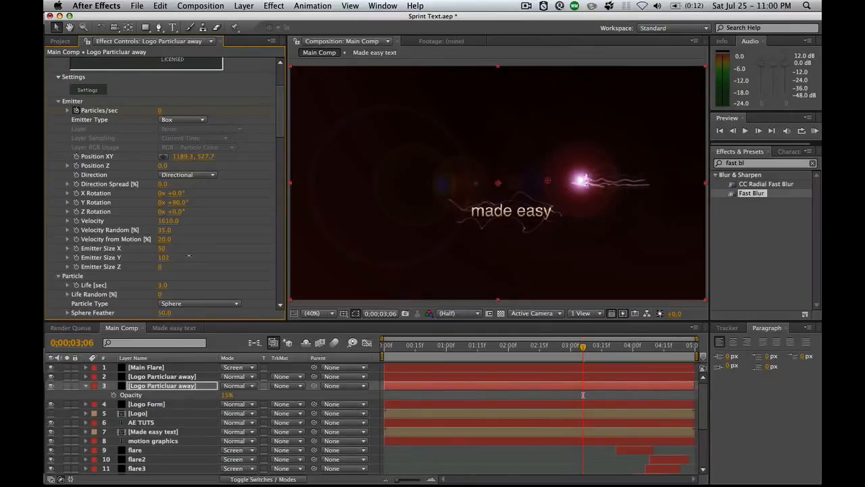
Set the Random Seed to 5 in the Particular settings of the lower Logo Particluar away layer
{"action": "left_click_drag", "start_coordinate": [281, 143], "coordinate": [279, 68]}
{"action": "left_click", "coordinate": [95, 174]}
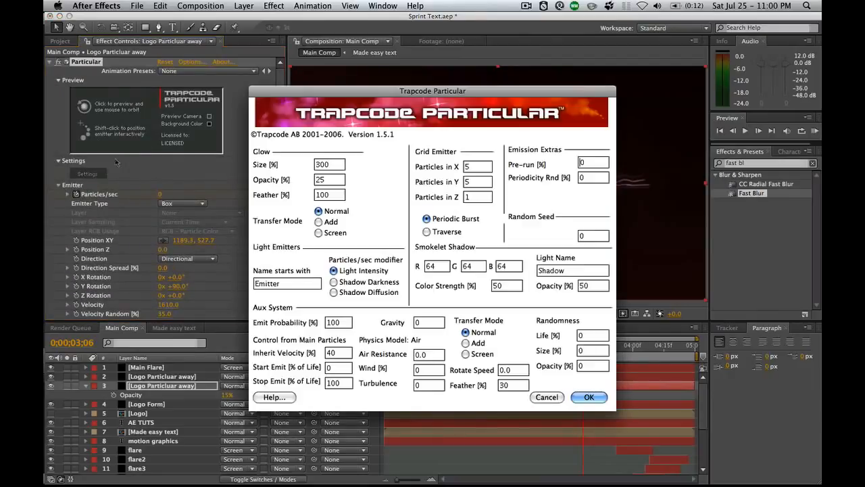
{"action": "double_click", "coordinate": [583, 236]}
{"action": "type", "text": "5"}
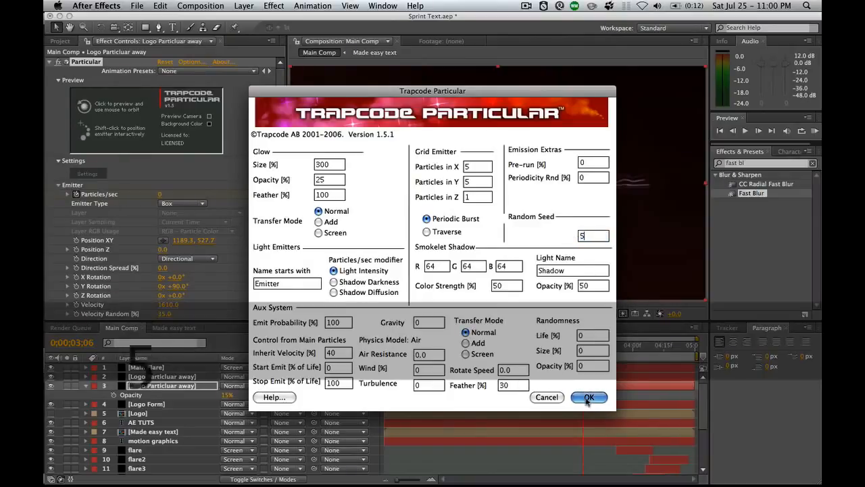
{"action": "left_click", "coordinate": [588, 398]}
Set the Air physics Spin Amplitude to 172 and the Turbulence Field's Affect Position to 134 on the lower Logo Particluar away layer
{"action": "left_click_drag", "start_coordinate": [280, 95], "coordinate": [280, 177]}
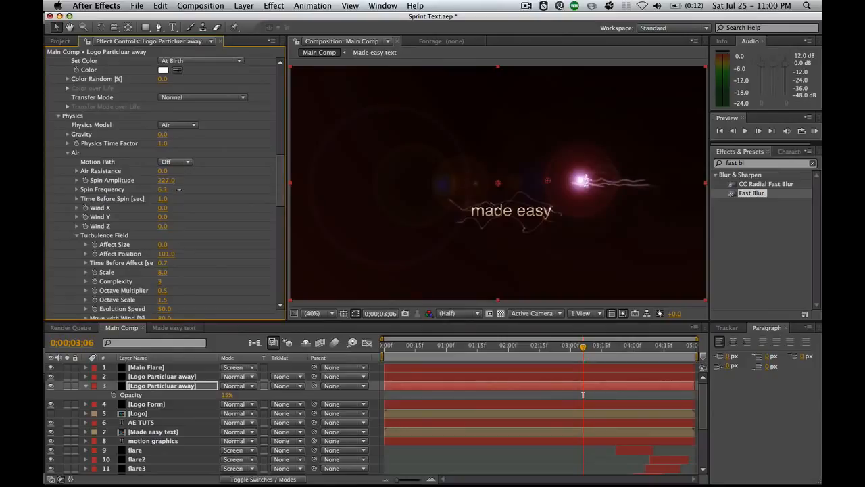
{"action": "key", "text": "super+z"}
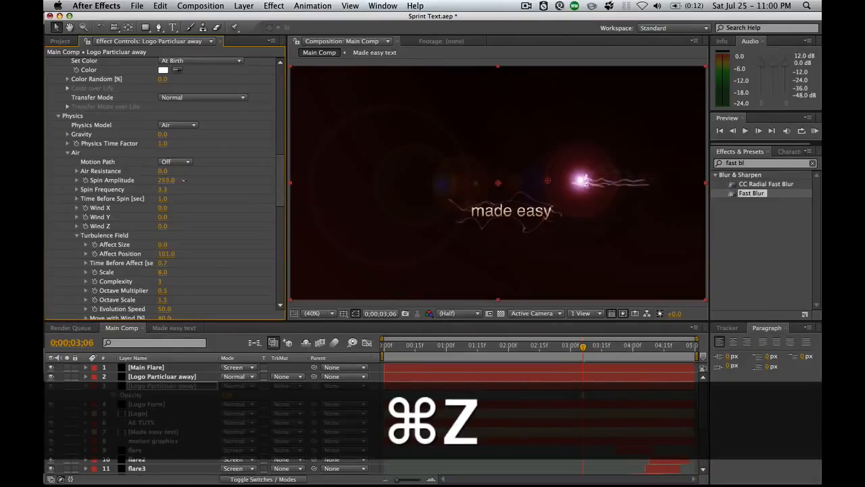
{"action": "scroll", "coordinate": [275, 190], "scroll_direction": "down", "scroll_amount": 5}
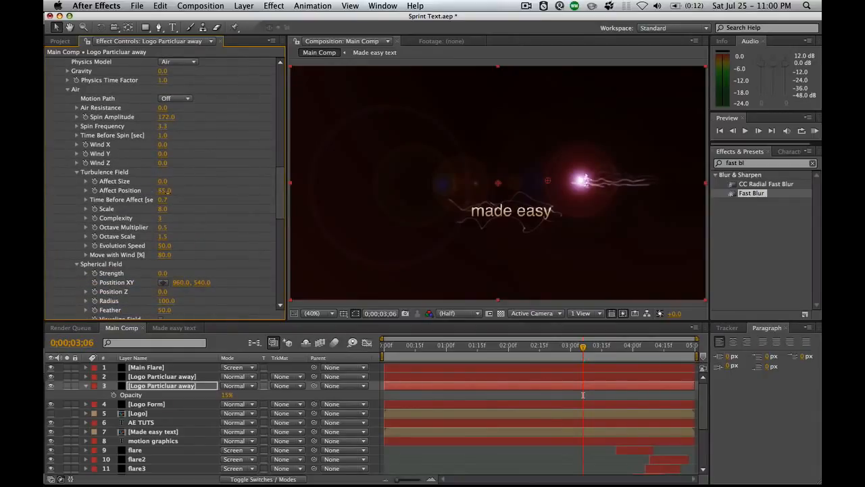
{"action": "left_click_drag", "start_coordinate": [165, 214], "coordinate": [173, 209]}
{"action": "key", "text": "super+z"}
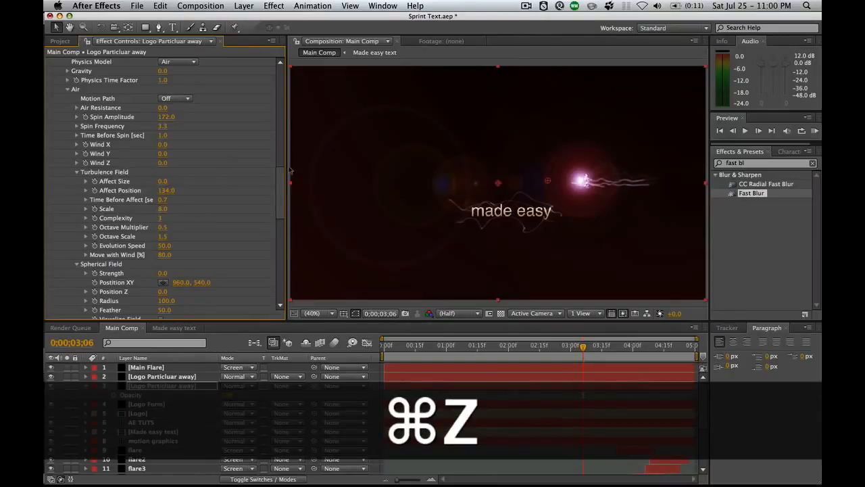
Preview the animation and check frames between 0;00;03;00 and 0;00;03;20 and at 0;00;00;15
{"action": "left_click", "coordinate": [815, 131]}
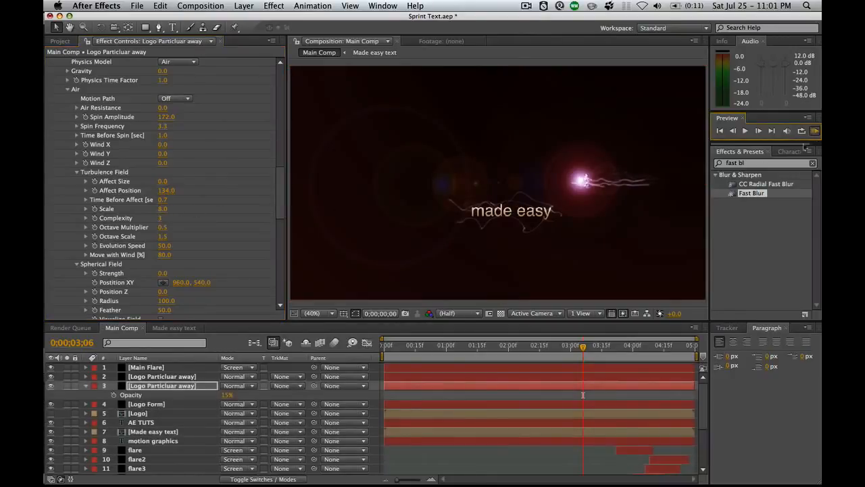
{"action": "left_click", "coordinate": [570, 346]}
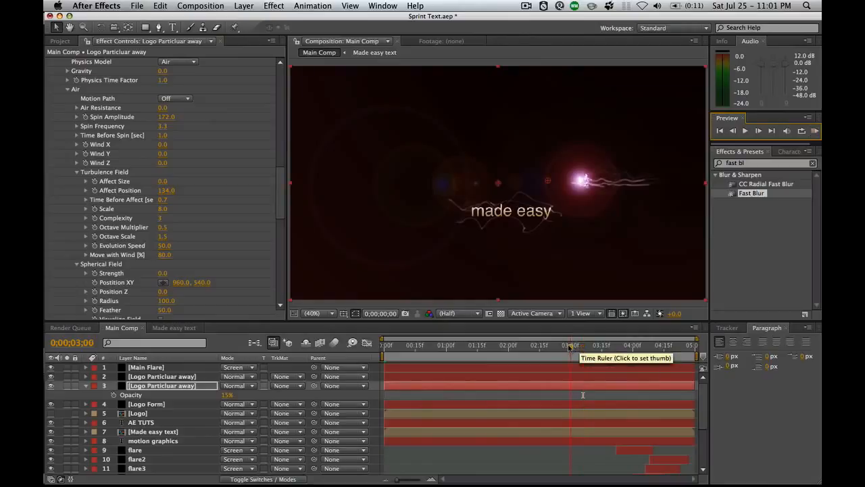
{"action": "left_click_drag", "start_coordinate": [570, 346], "coordinate": [598, 348]}
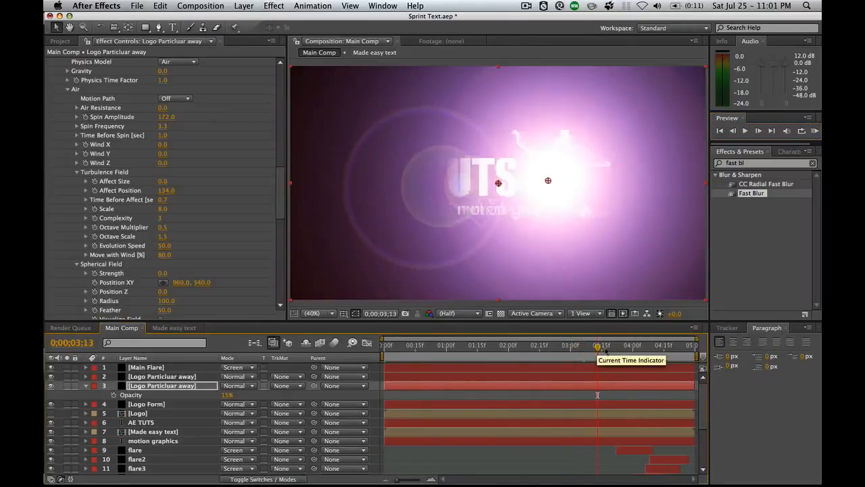
{"action": "left_click", "coordinate": [612, 347]}
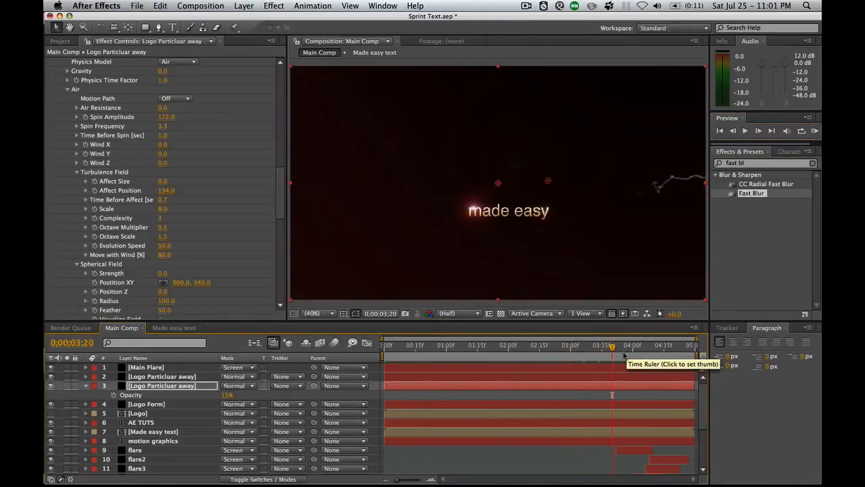
{"action": "left_click", "coordinate": [415, 346]}
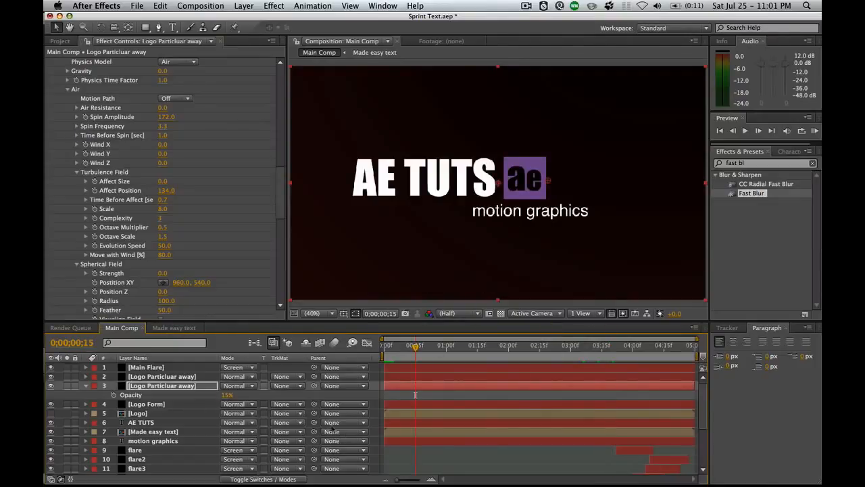
Draw a rectangular mask around the "motion graphics" text on its own layer
{"action": "left_click", "coordinate": [416, 440]}
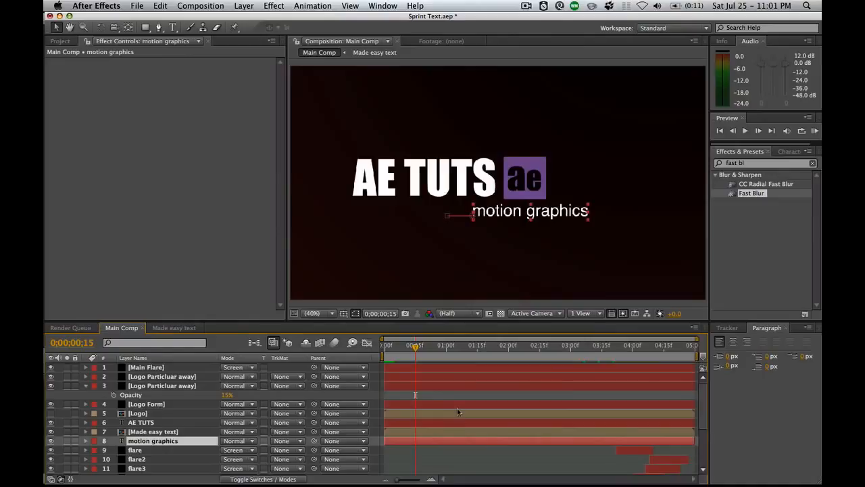
{"action": "key", "text": "m"}
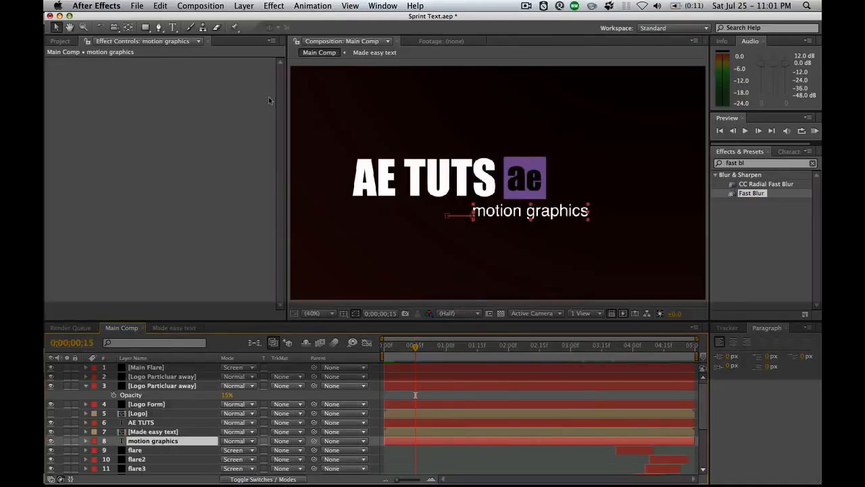
{"action": "key", "text": "g"}
{"action": "key", "text": "q"}
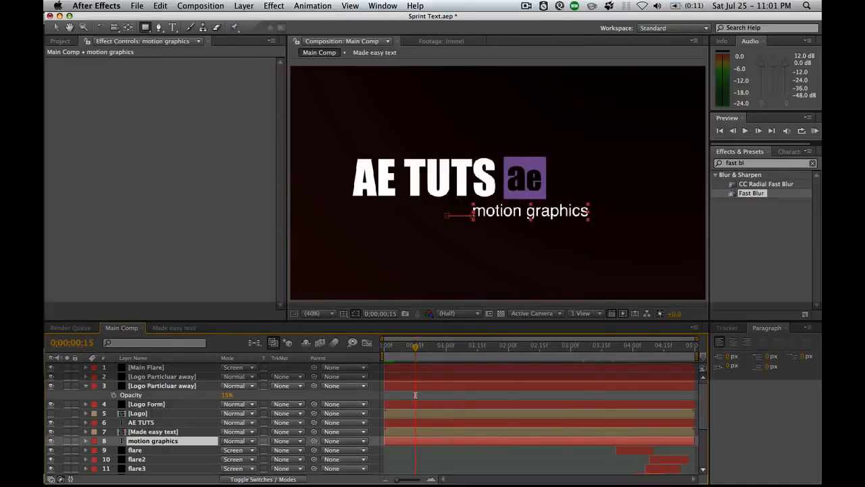
{"action": "left_click_drag", "start_coordinate": [446, 181], "coordinate": [636, 253]}
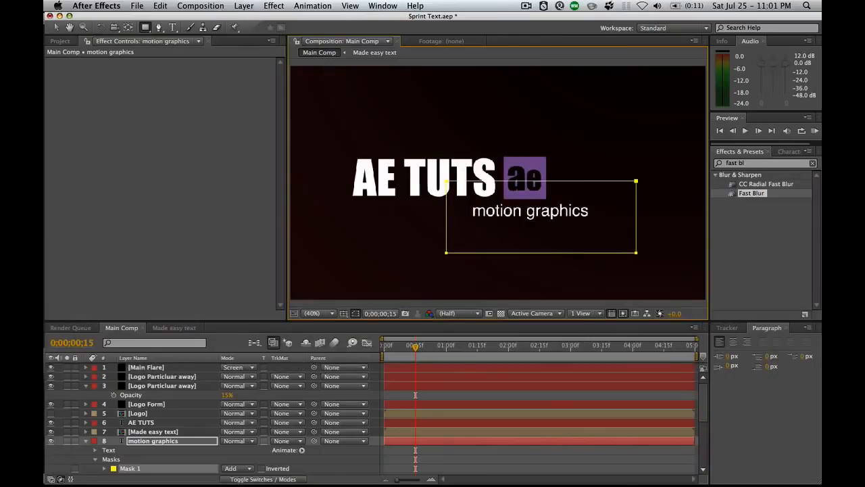
Keyframe the Mask Path of the motion graphics layer at 0;00;02;00 and set its Mask Feather to 135 pixels
{"action": "left_click", "coordinate": [508, 353]}
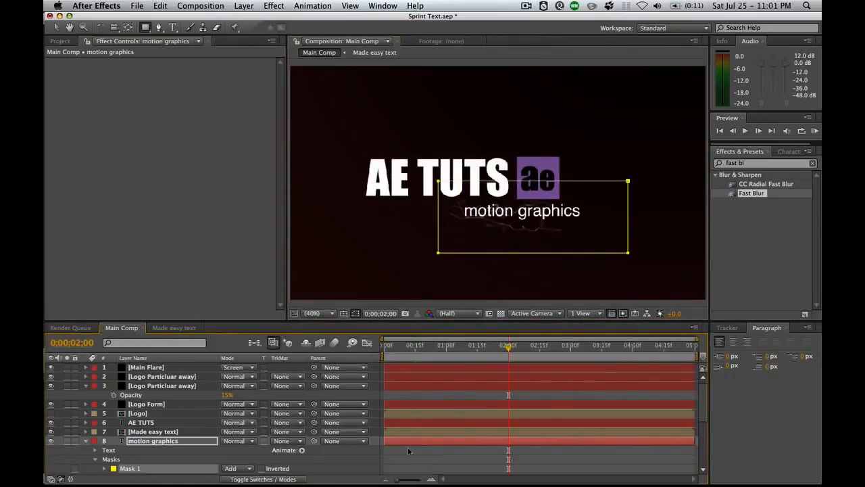
{"action": "scroll", "coordinate": [446, 419], "scroll_direction": "down", "scroll_amount": 3}
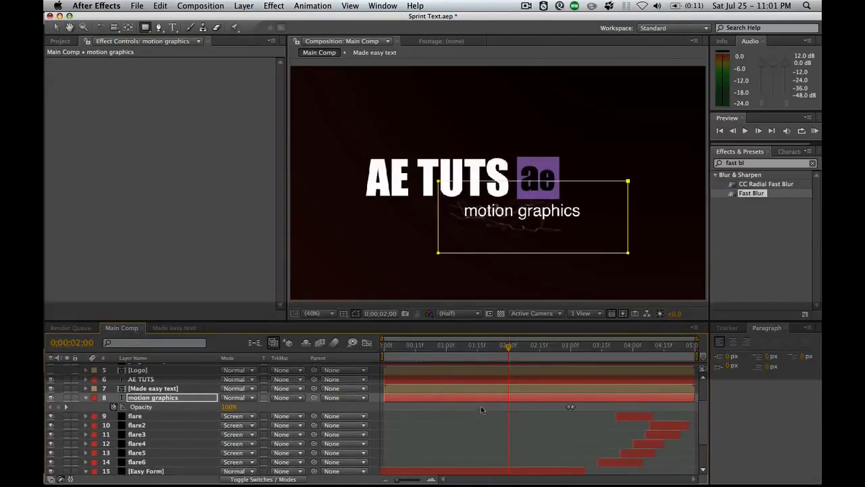
{"action": "key", "text": "m"}
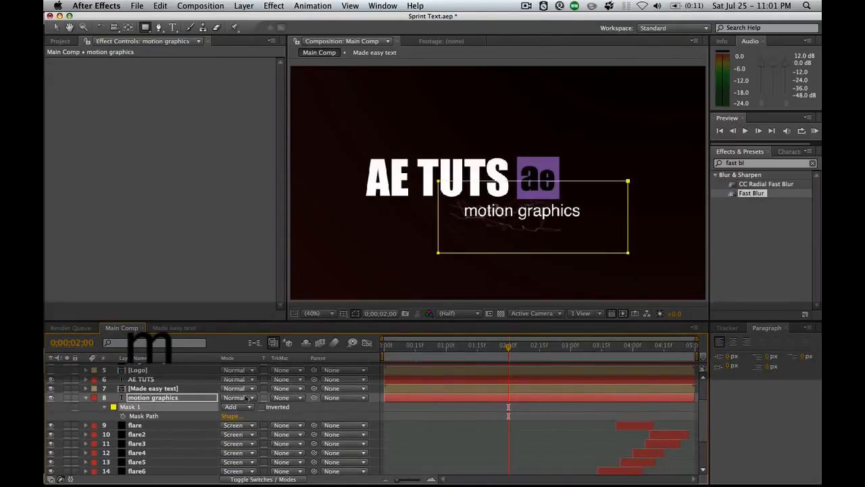
{"action": "left_click", "coordinate": [122, 415]}
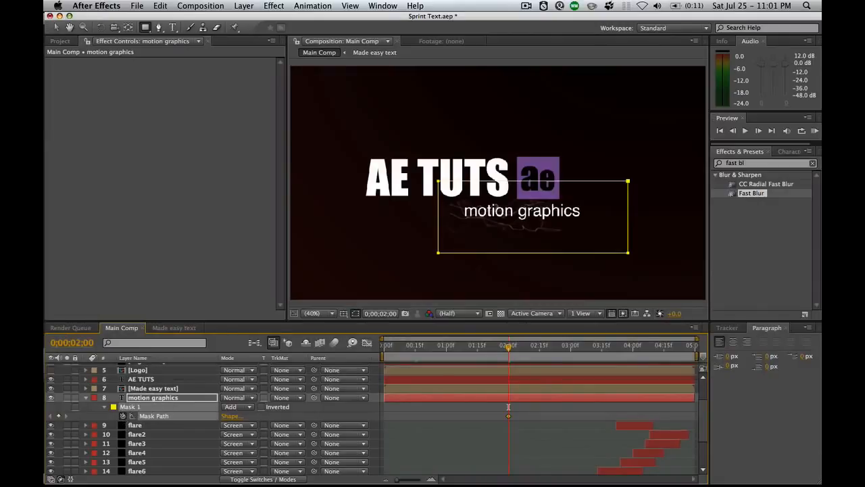
{"action": "key", "text": "shift+f"}
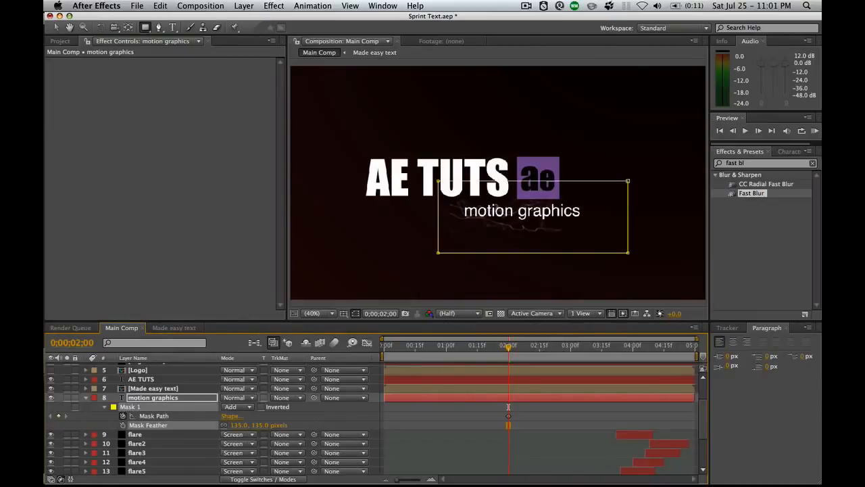
At 0;00;00;16, collapse the motion graphics mask's left edge toward its right edge, and scrub to check the wipe-on reveal
{"action": "left_click", "coordinate": [417, 346]}
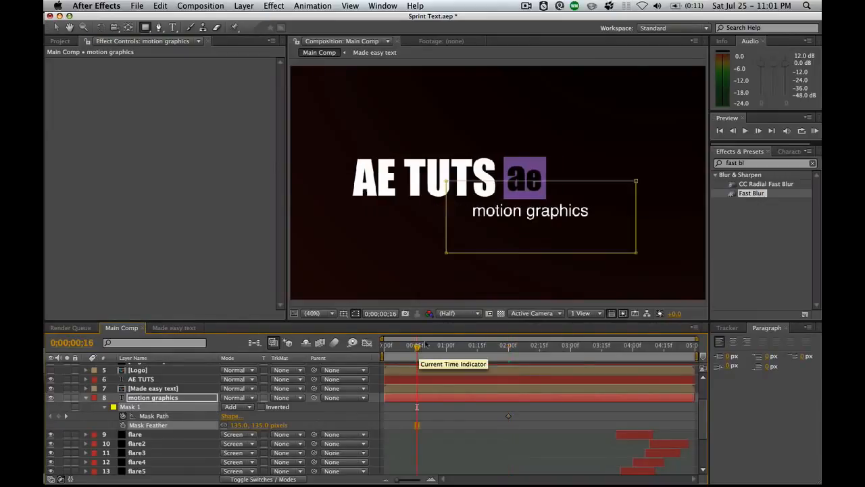
{"action": "key", "text": "v"}
{"action": "left_click", "coordinate": [455, 240]}
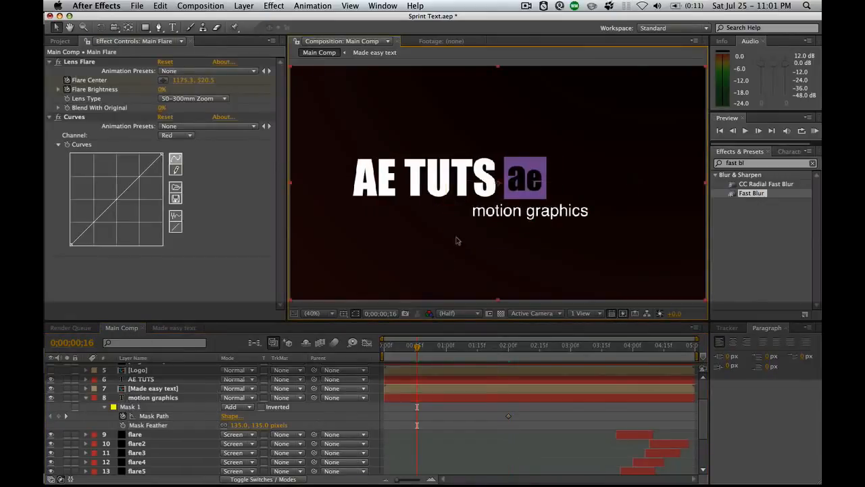
{"action": "left_click", "coordinate": [432, 397]}
{"action": "key", "text": "Return"}
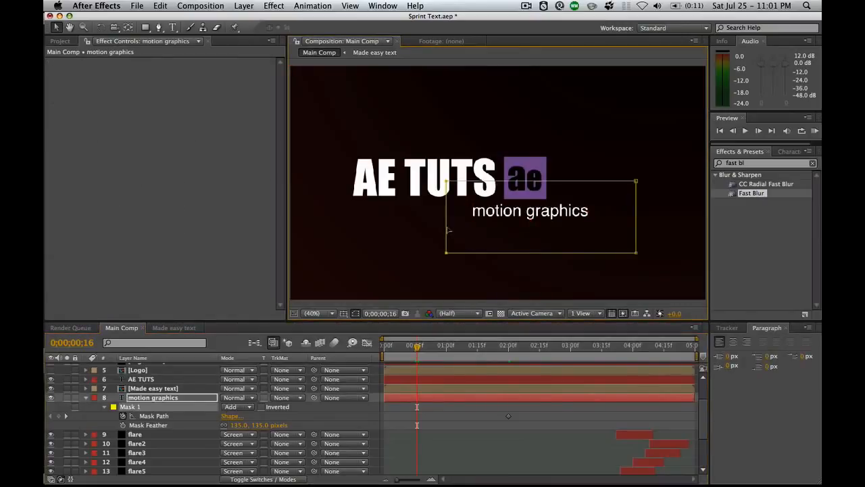
{"action": "left_click_drag", "start_coordinate": [448, 230], "coordinate": [628, 228]}
{"action": "left_click_drag", "start_coordinate": [418, 347], "coordinate": [501, 350]}
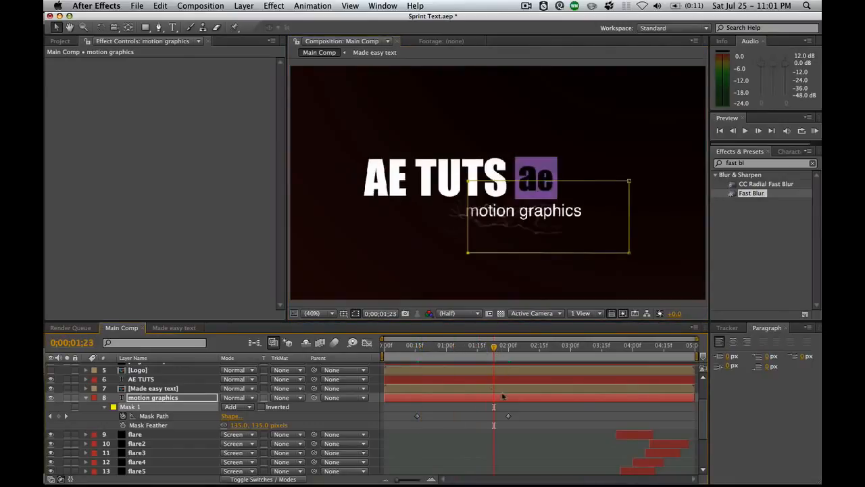
{"action": "left_click", "coordinate": [522, 410]}
{"action": "left_click_drag", "start_coordinate": [493, 347], "coordinate": [462, 354]}
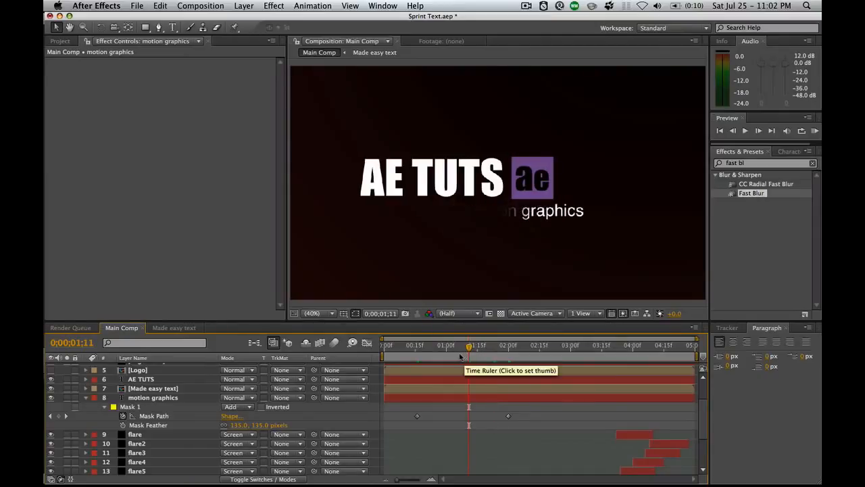
Set the Opacity keyframe at 0;00;03;12 to 20% on both Easy Form layers
{"action": "scroll", "coordinate": [685, 411], "scroll_direction": "down", "scroll_amount": 2}
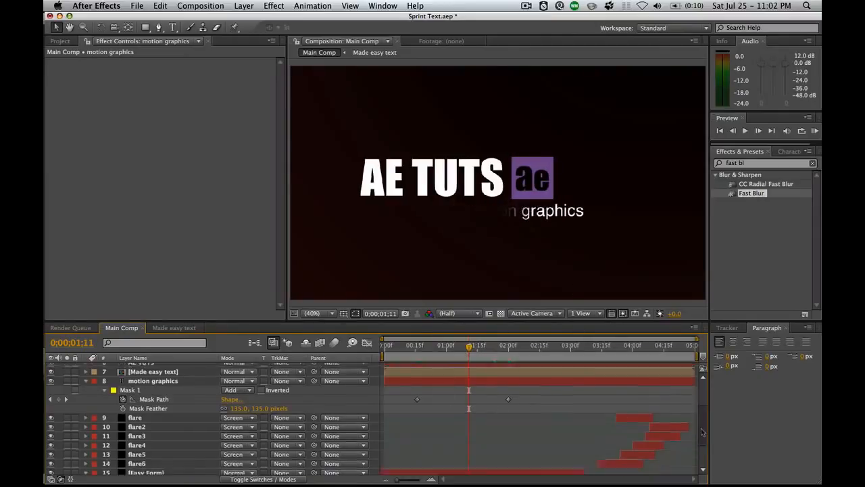
{"action": "key", "text": "k"}
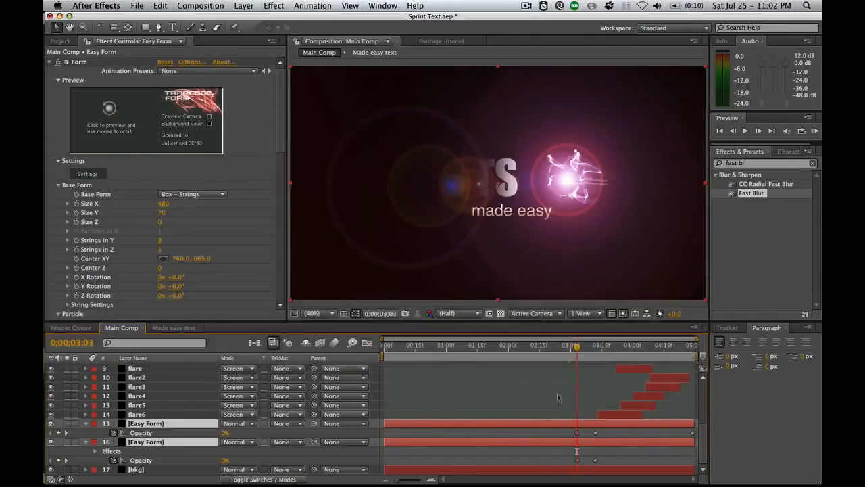
{"action": "key", "text": "k"}
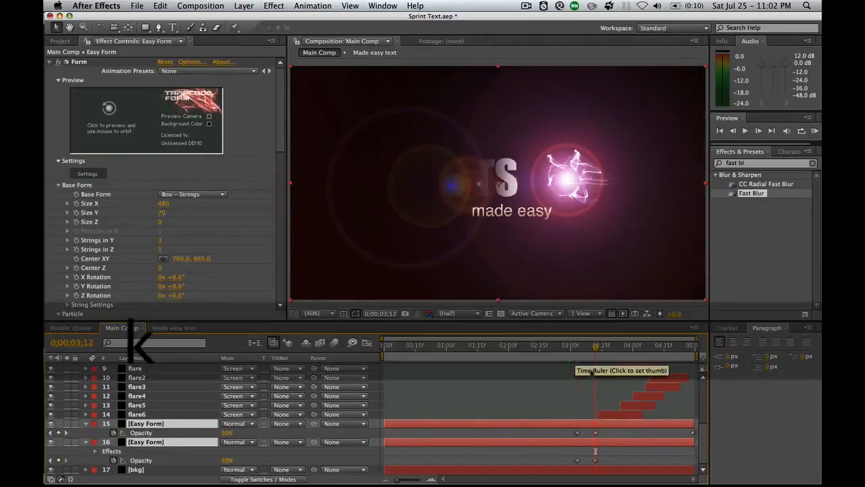
{"action": "left_click", "coordinate": [226, 433]}
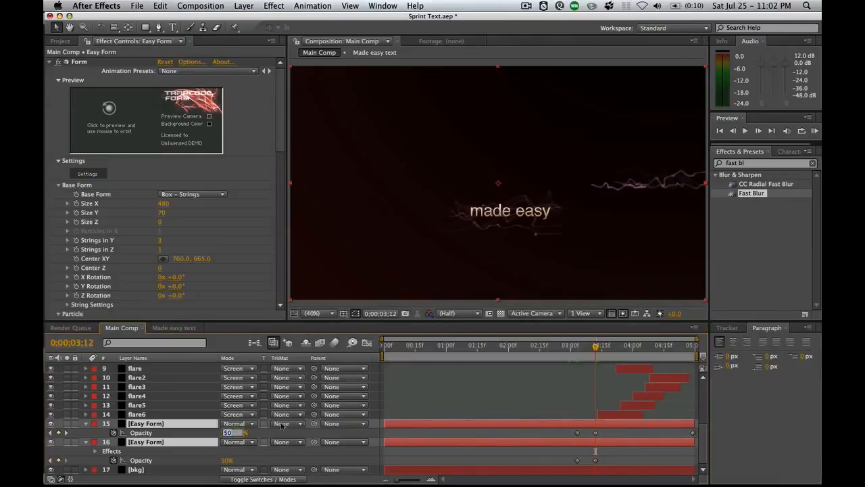
{"action": "type", "text": "20"}
{"action": "key", "text": "Return"}
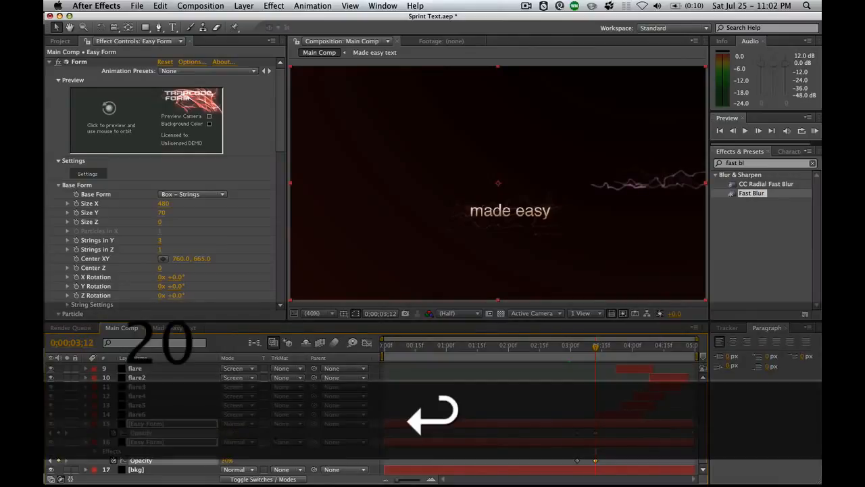
Set the Opacity keyframe at 0;00;03;12 to 50% on the upper Easy Form layer and 8% on the lower one
{"action": "left_click", "coordinate": [231, 433]}
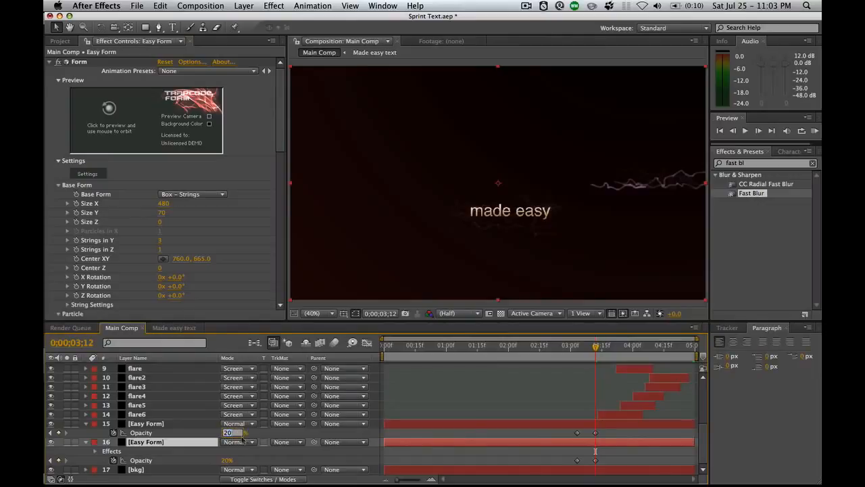
{"action": "type", "text": "50"}
{"action": "key", "text": "Return"}
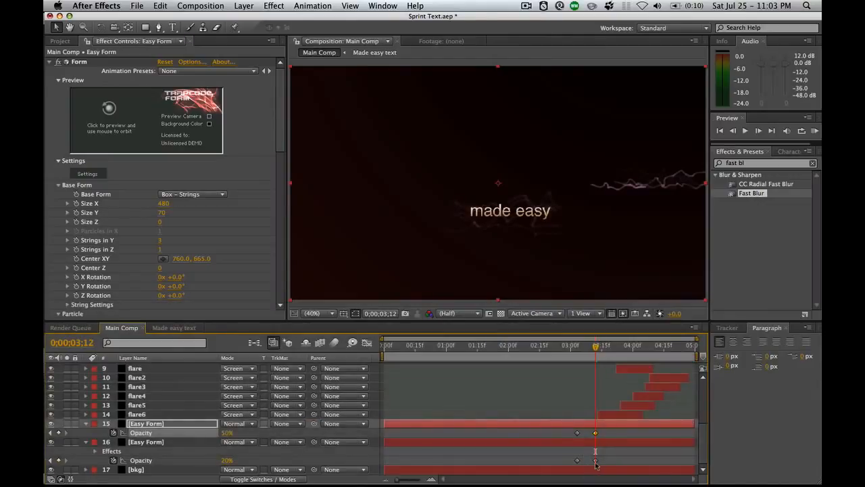
{"action": "left_click", "coordinate": [596, 442]}
{"action": "mouse_move", "coordinate": [224, 460]}
{"action": "left_mouse_down"}
{"action": "mouse_move", "coordinate": [215, 461]}
{"action": "mouse_move", "coordinate": [226, 460]}
{"action": "left_mouse_up"}
Fade out both Easy Form layers with Opacity keyframes holding their current values at 0;00;04;00 and reaching 0% at 0;00;04;24
{"action": "left_click", "coordinate": [633, 345]}
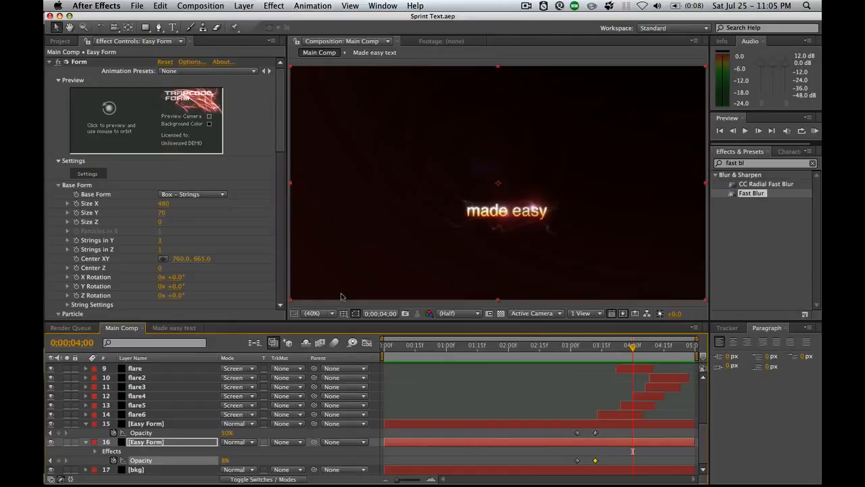
{"action": "left_click", "coordinate": [172, 425]}
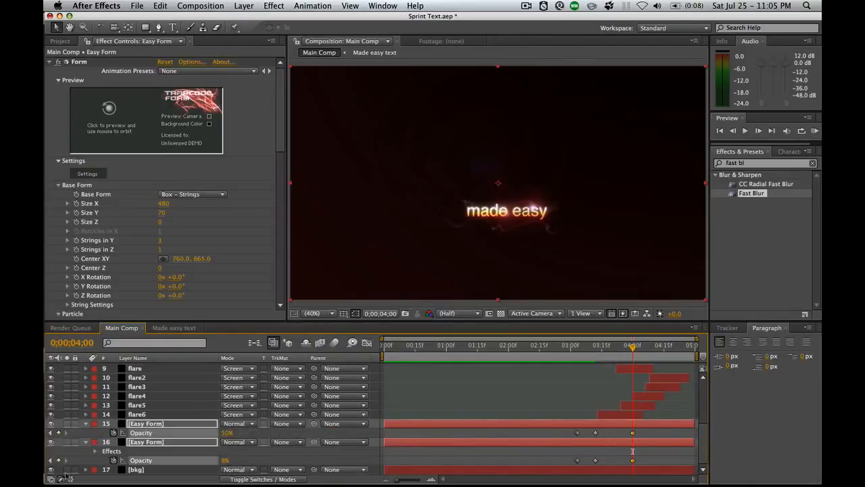
{"action": "left_click", "coordinate": [677, 347]}
{"action": "left_click_drag", "start_coordinate": [676, 346], "coordinate": [682, 346]}
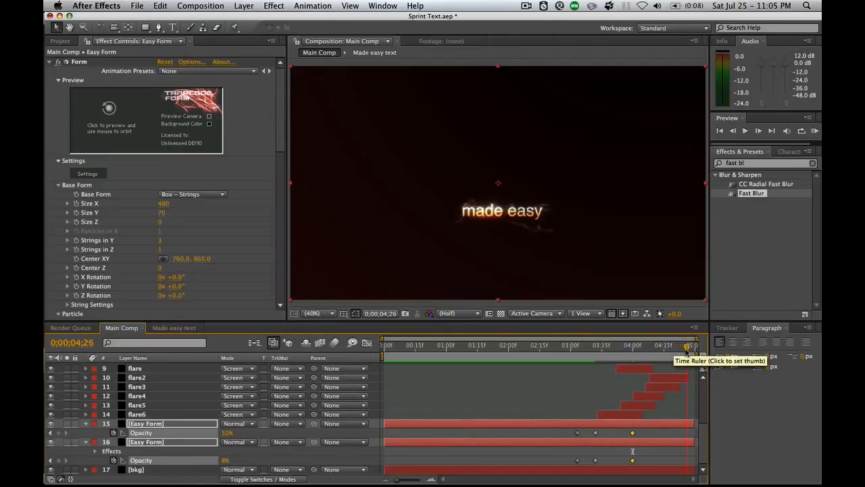
{"action": "left_click", "coordinate": [226, 434]}
{"action": "type", "text": "0"}
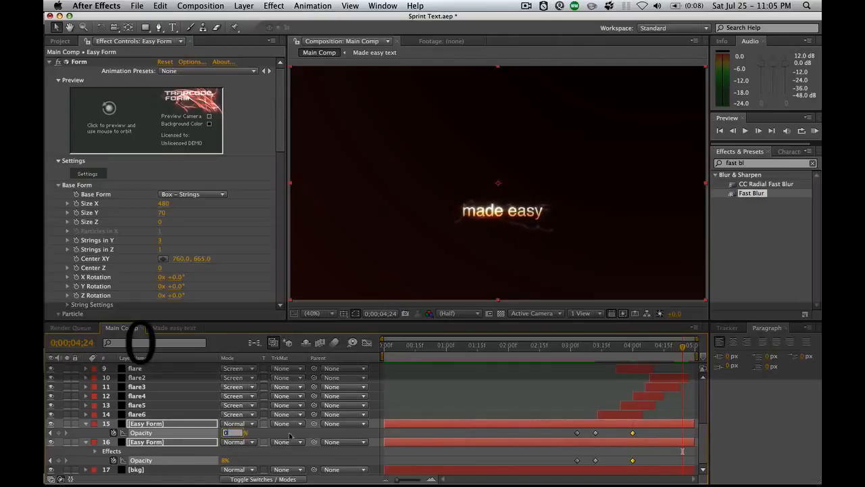
{"action": "key", "text": "Return"}
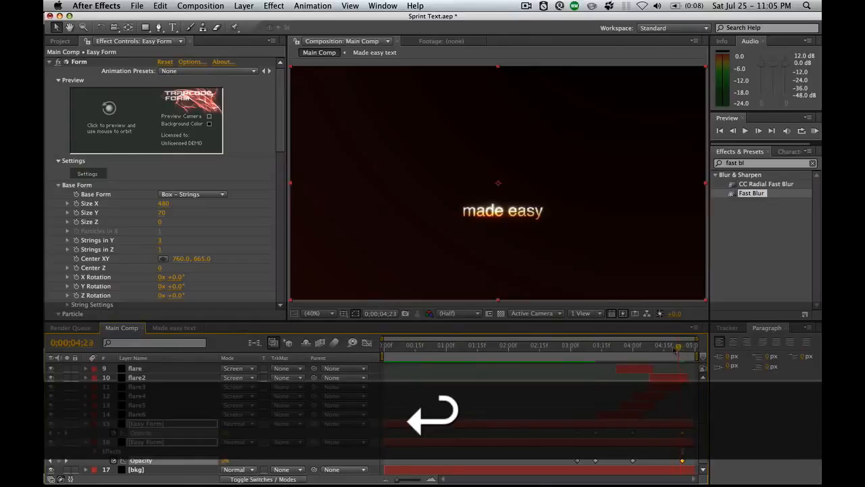
Move the 0;00;04;00 Opacity keyframes of both Easy Form layers about two frames earlier and select their final keyframes
{"action": "left_click_drag", "start_coordinate": [683, 346], "coordinate": [669, 347]}
{"action": "left_click", "coordinate": [685, 346]}
{"action": "left_click", "coordinate": [632, 432]}
{"action": "left_click_drag", "start_coordinate": [628, 459], "coordinate": [628, 461]}
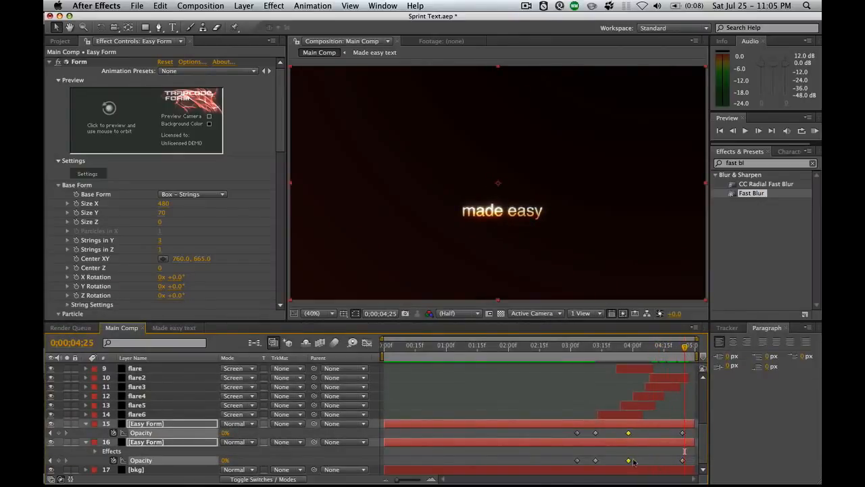
{"action": "left_click_drag", "start_coordinate": [691, 433], "coordinate": [670, 462]}
Scrub from the end of the composition back to 0;00;02;24 to check the animation
{"action": "left_click", "coordinate": [693, 347]}
{"action": "left_click_drag", "start_coordinate": [693, 347], "coordinate": [558, 345]}
{"action": "scroll", "coordinate": [508, 378], "scroll_direction": "up", "scroll_amount": 5}
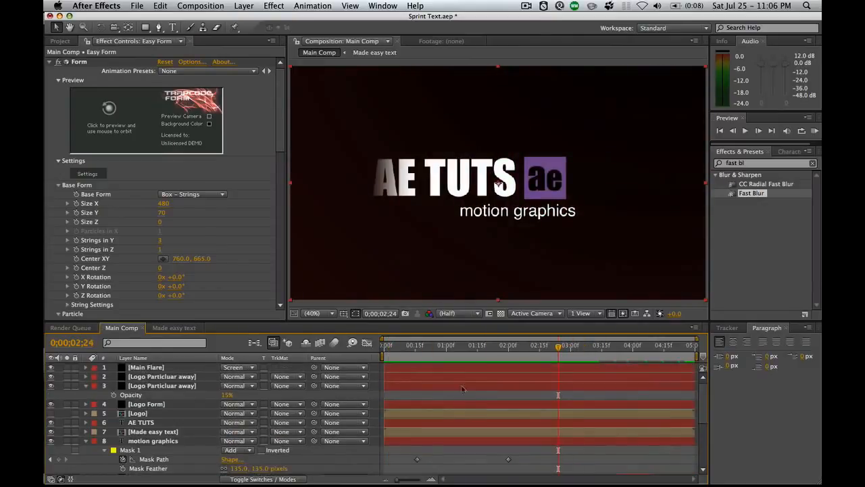